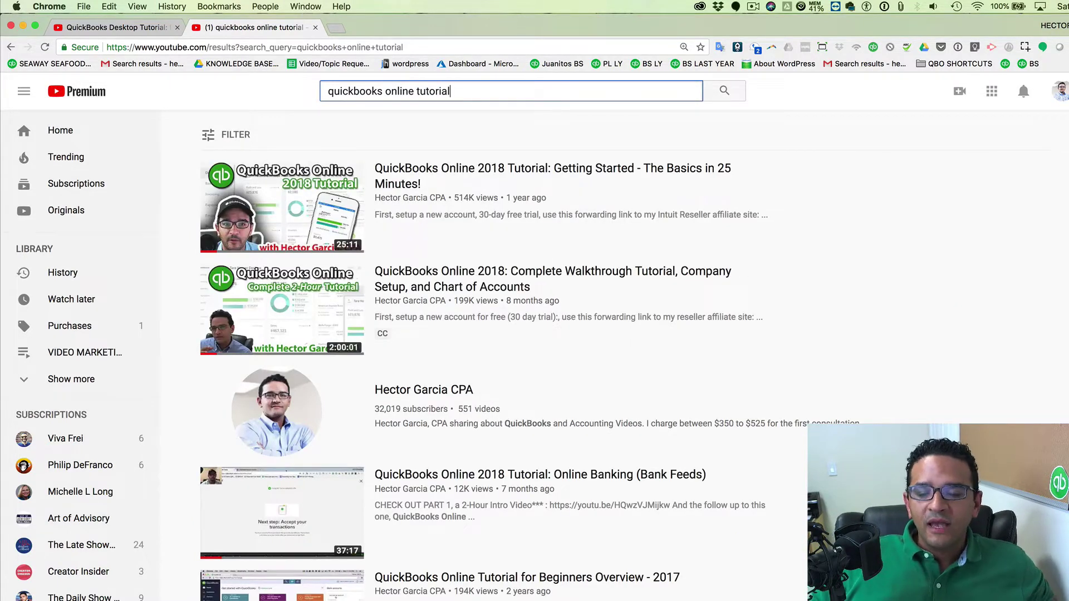
Step: Examine the video thumbnails and titles in the search results for quickbooks online tutorial
scroll(306, 226, down, 10)
scroll(306, 227, up, 10)
mouse_move(296, 225)
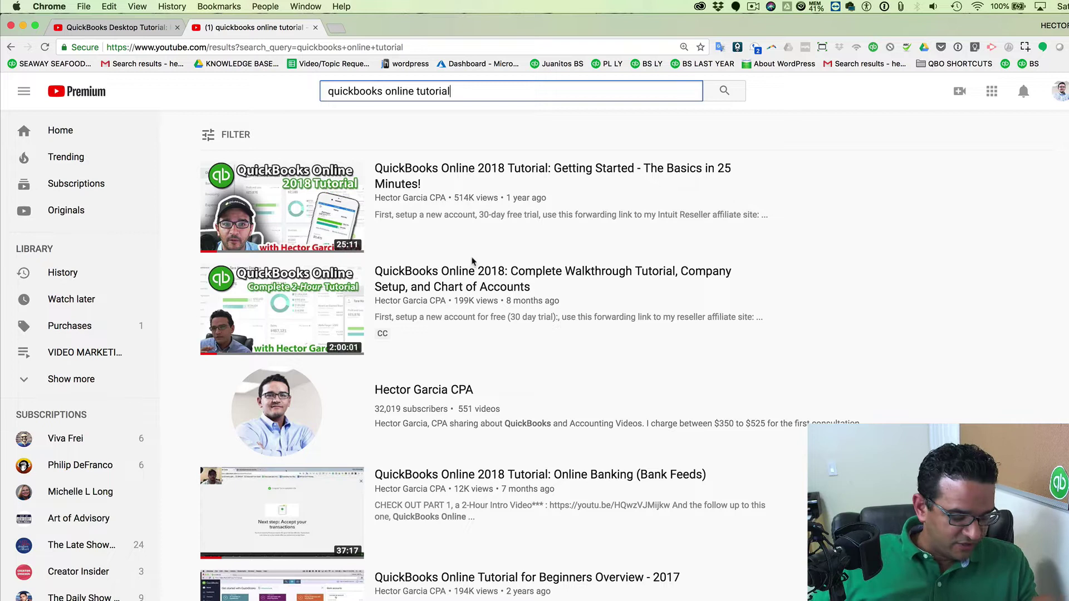
drag(464, 243, 406, 276)
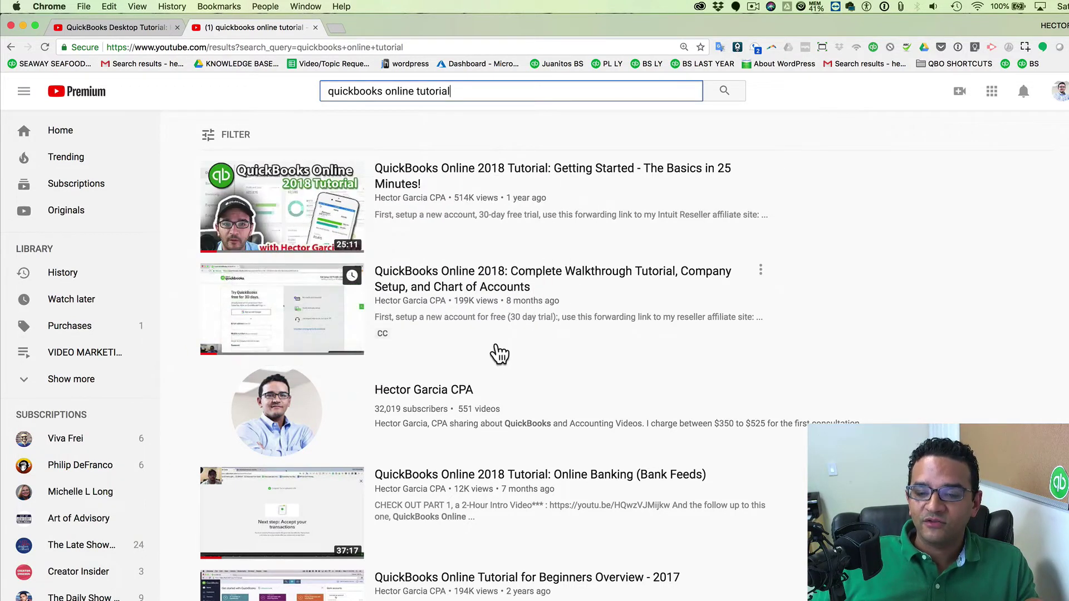
scroll(488, 368, down, 5)
mouse_move(287, 381)
mouse_move(287, 381)
mouse_down()
mouse_move(262, 350)
mouse_move(277, 382)
mouse_move(275, 371)
mouse_up()
drag(270, 444, 271, 477)
drag(510, 413, 565, 405)
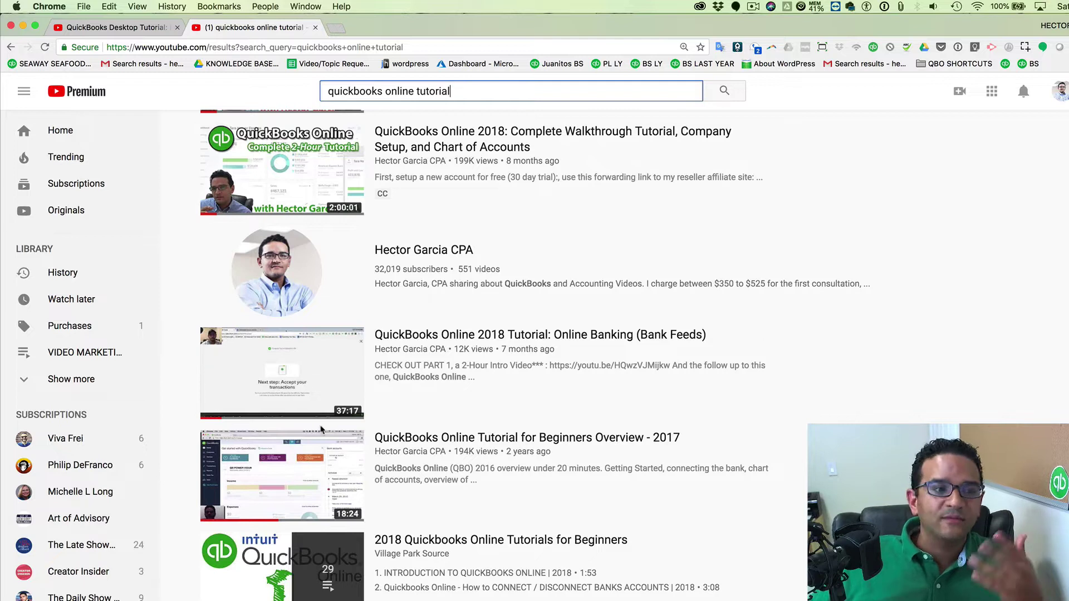
scroll(329, 442, up, 3)
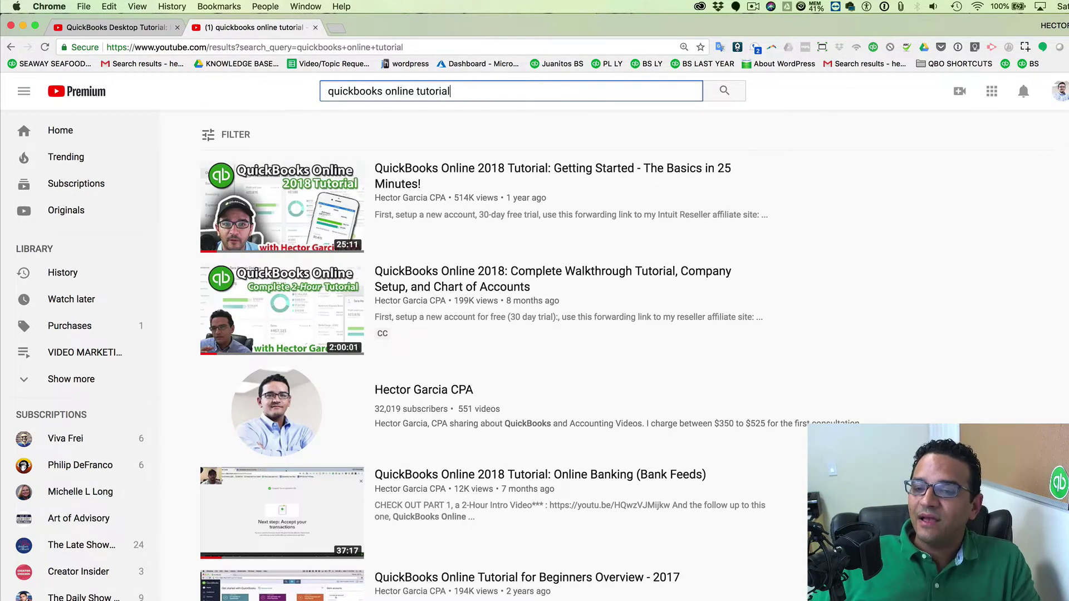
Step: Search YouTube for "quickbooks reports"
key(alt+shift+Left)
key(alt+shift+Left)
text(reports)
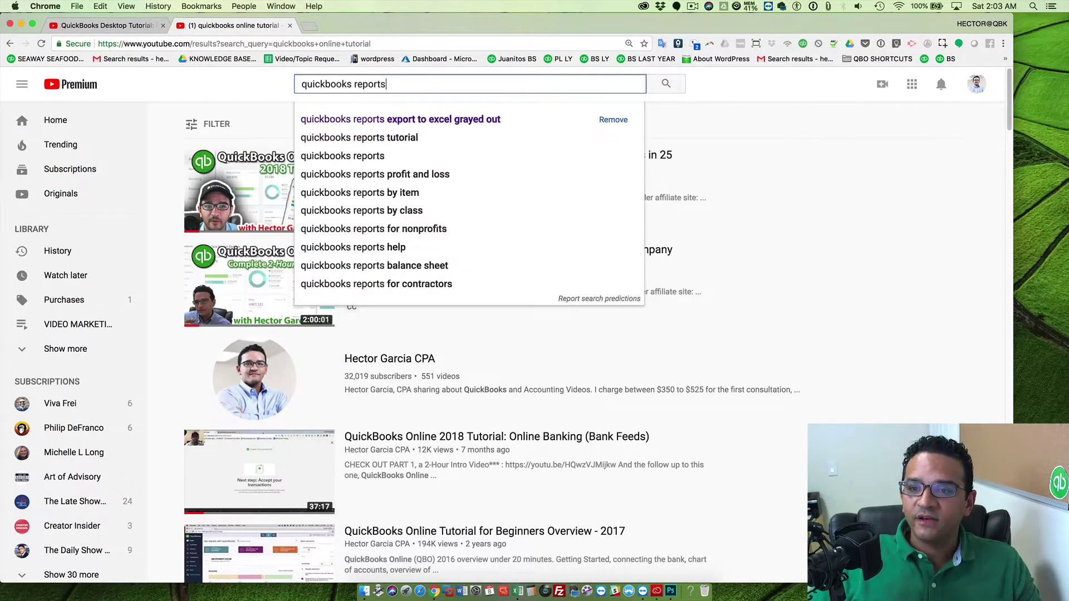
key(Return)
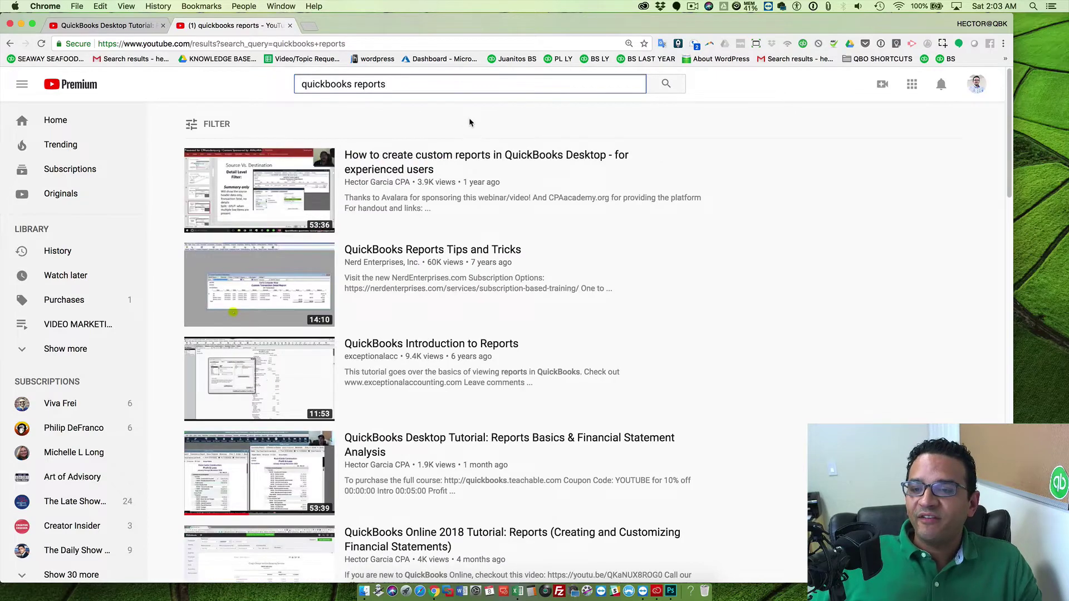
Step: Open the video "QuickBooks Desktop Tutorial: Reports Basics & Financial Statement Analysis" and pause it
scroll(572, 310, down, 1)
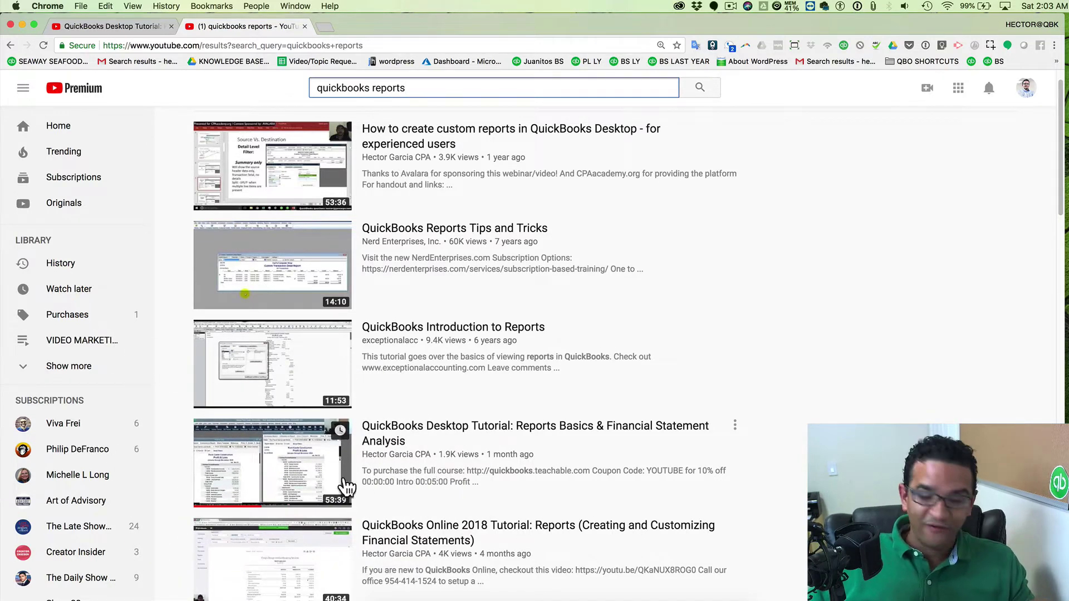
click(269, 456)
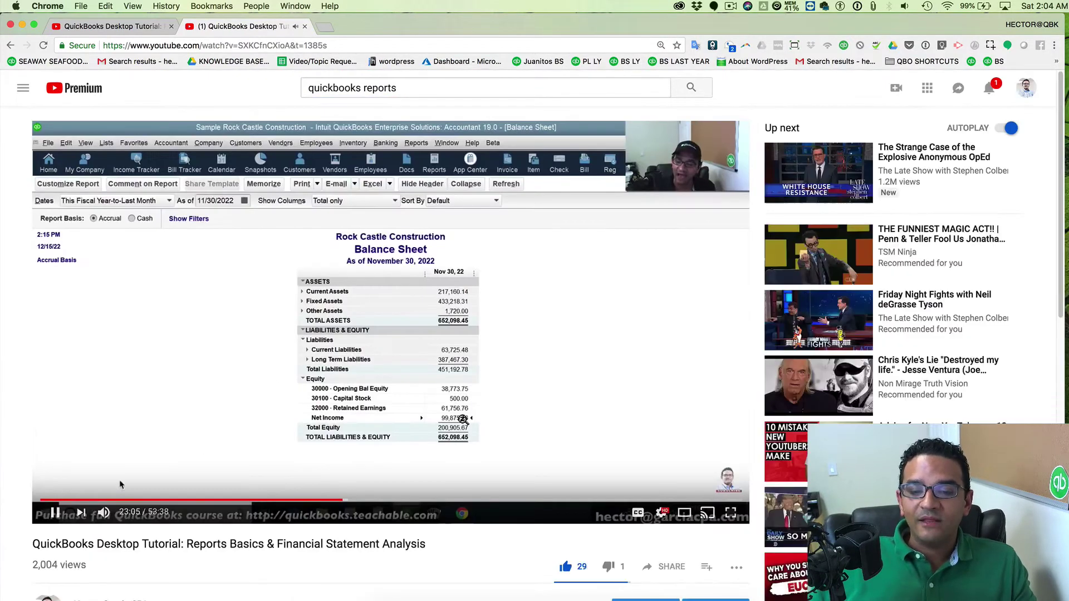
click(55, 513)
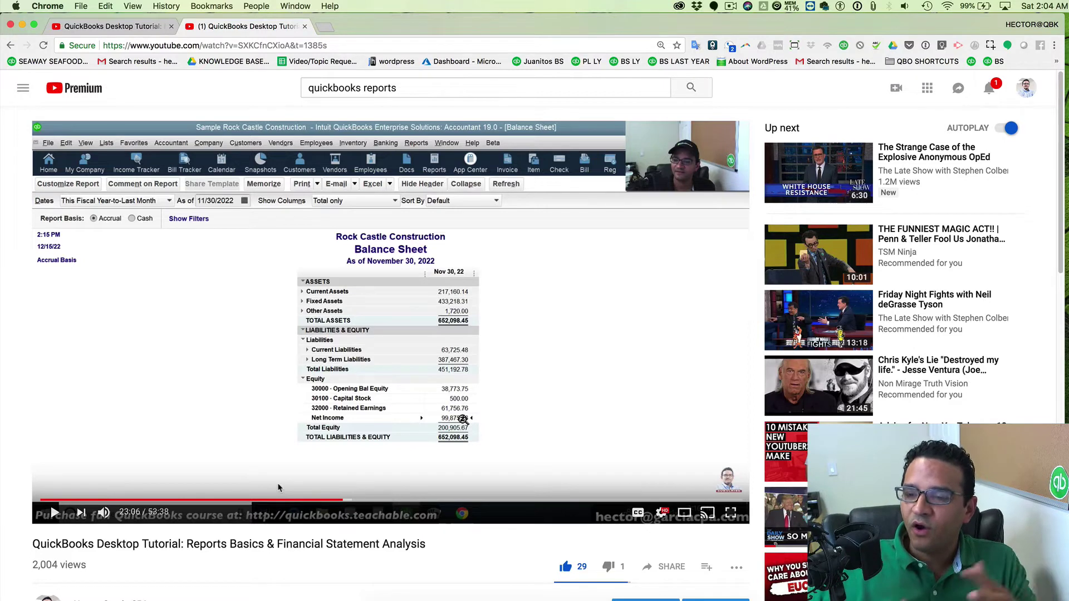
Step: Rewind the video to its start, pause it at 0:02 on the presenter's face and capture the player area as a screenshot
drag(326, 500, 19, 505)
click(54, 513)
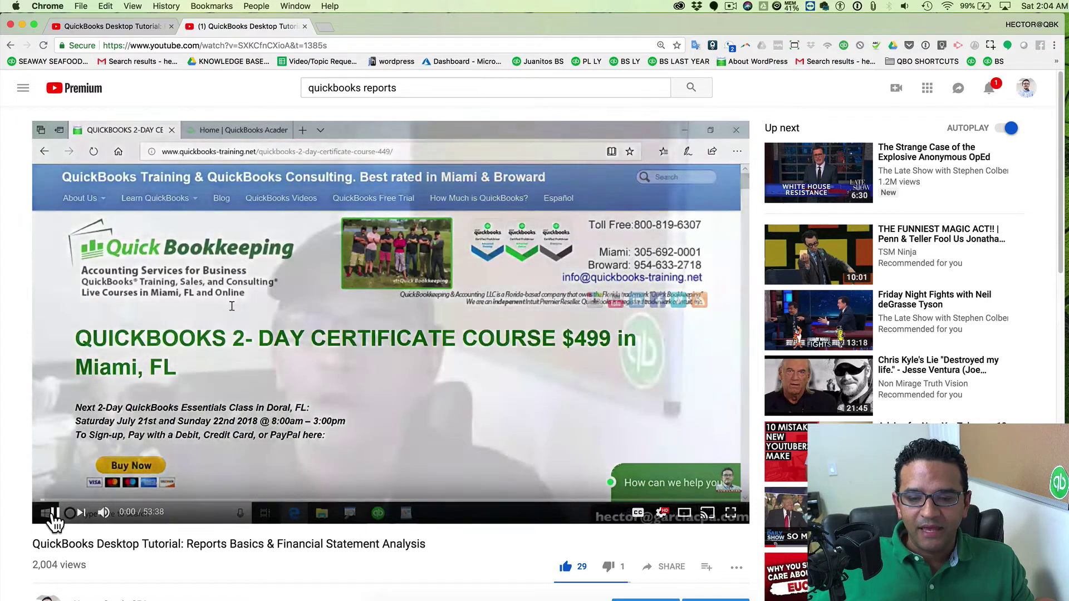
click(54, 512)
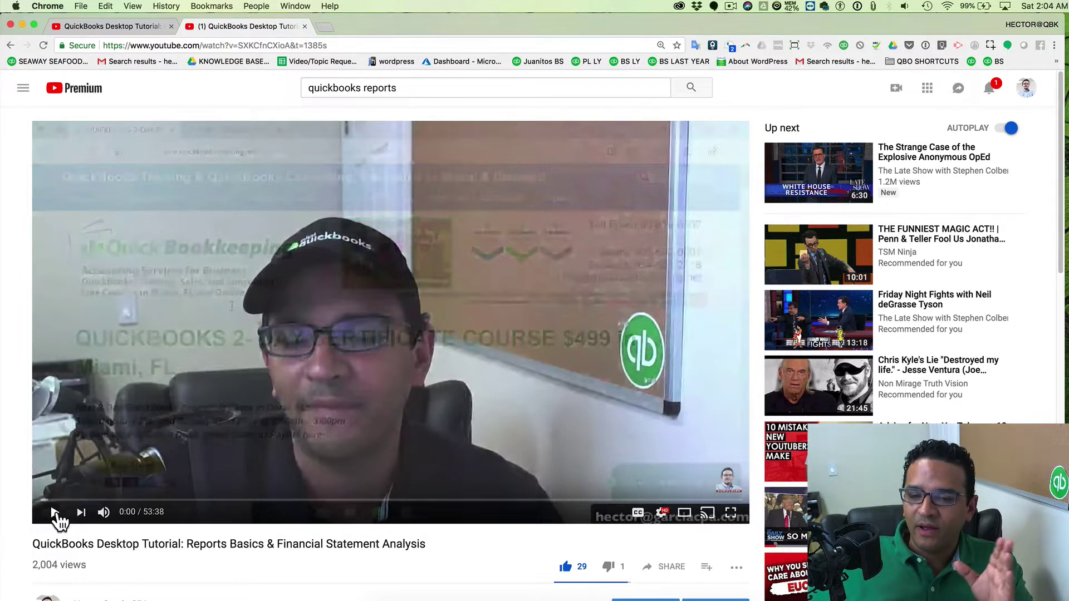
click(56, 512)
click(56, 513)
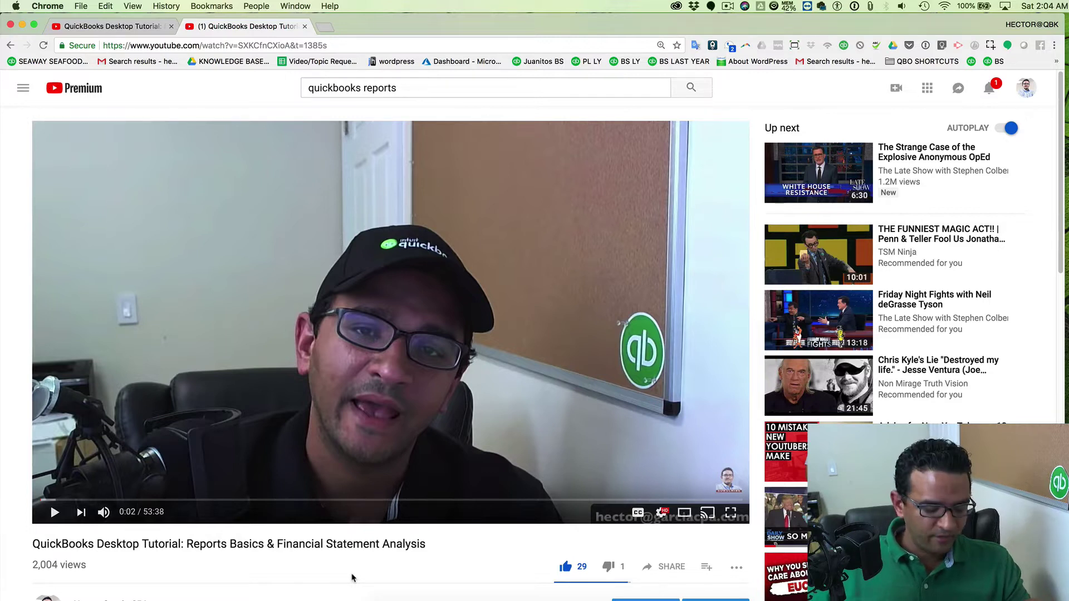
key(super+shift+4)
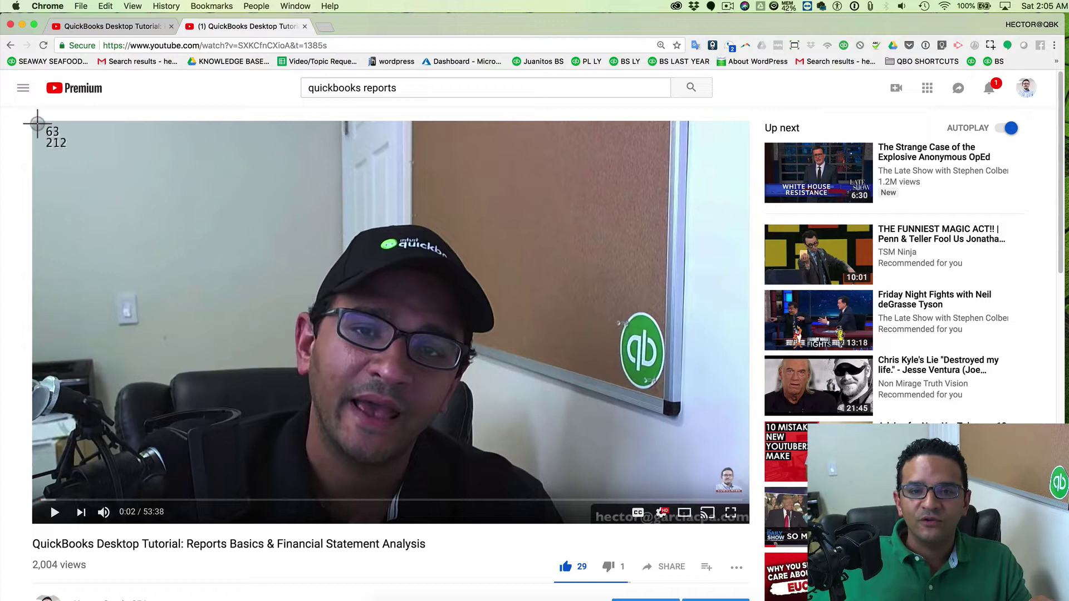
drag(32, 120, 751, 523)
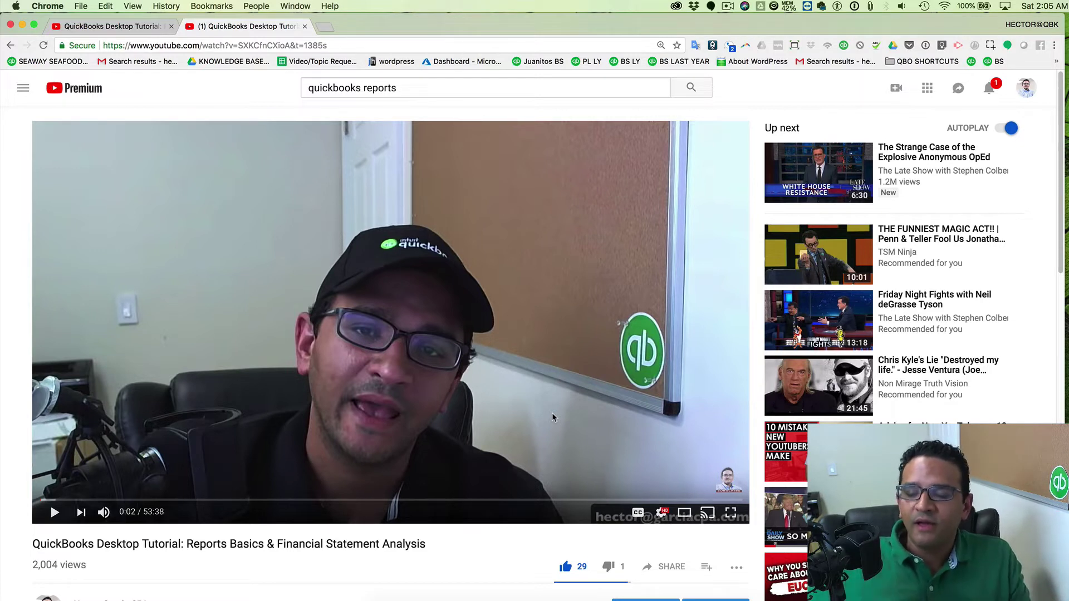
Step: Move the video to 32:43, with Profit & Loss and Balance Sheet side by side, and capture the player area as a screenshot
click(130, 500)
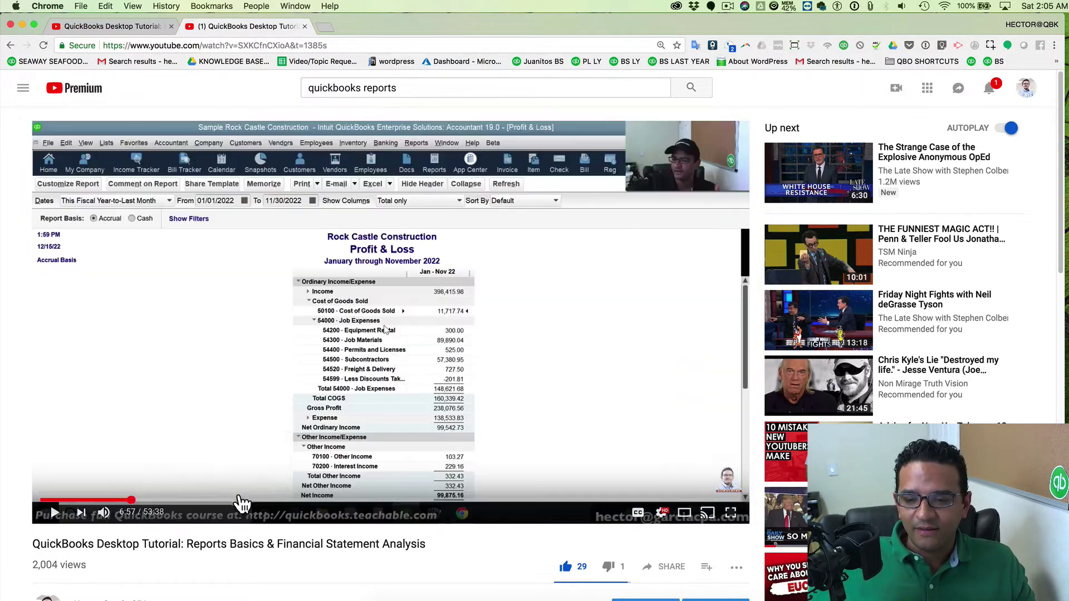
drag(239, 503, 470, 508)
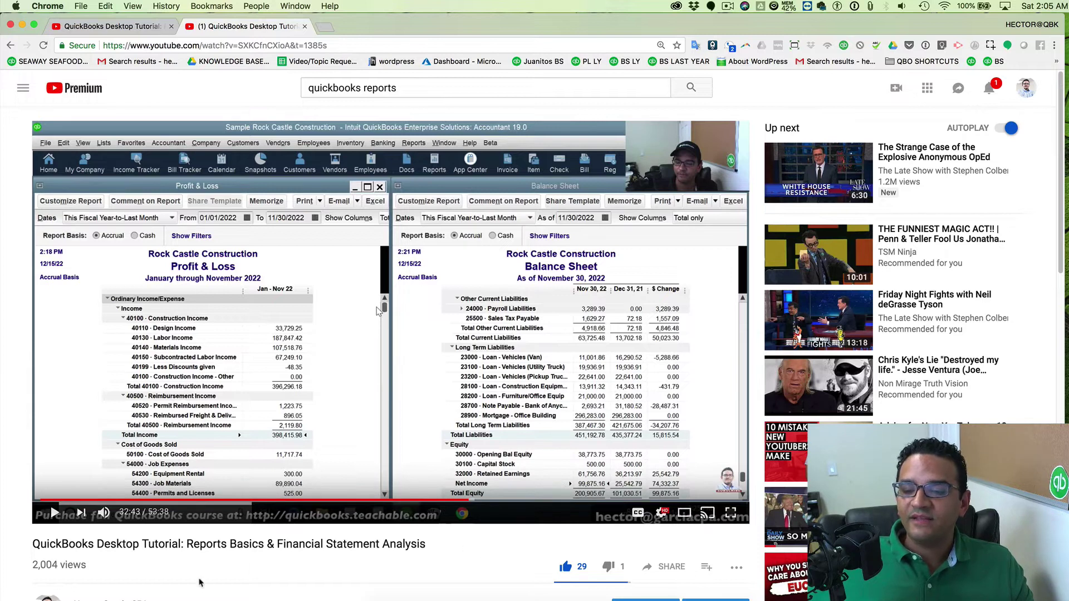
click(53, 512)
click(53, 512)
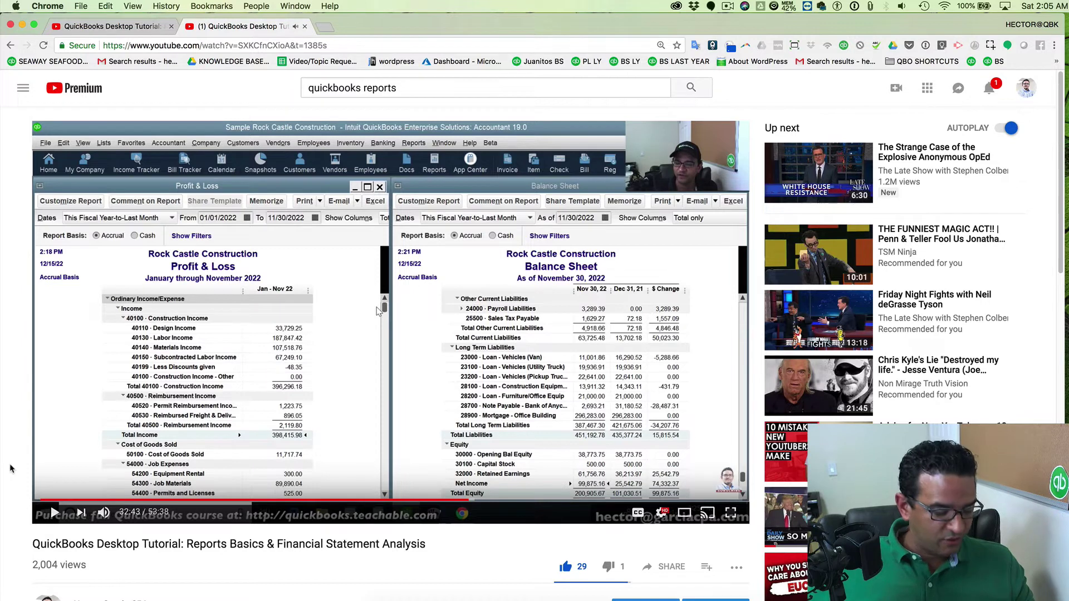
key(super+shift+4)
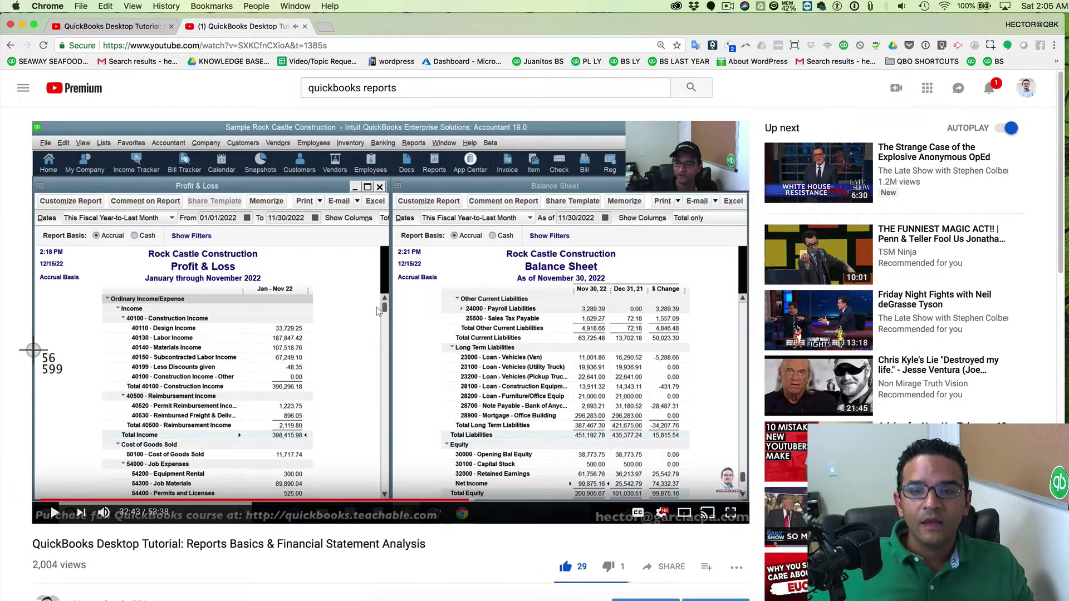
drag(32, 119, 749, 525)
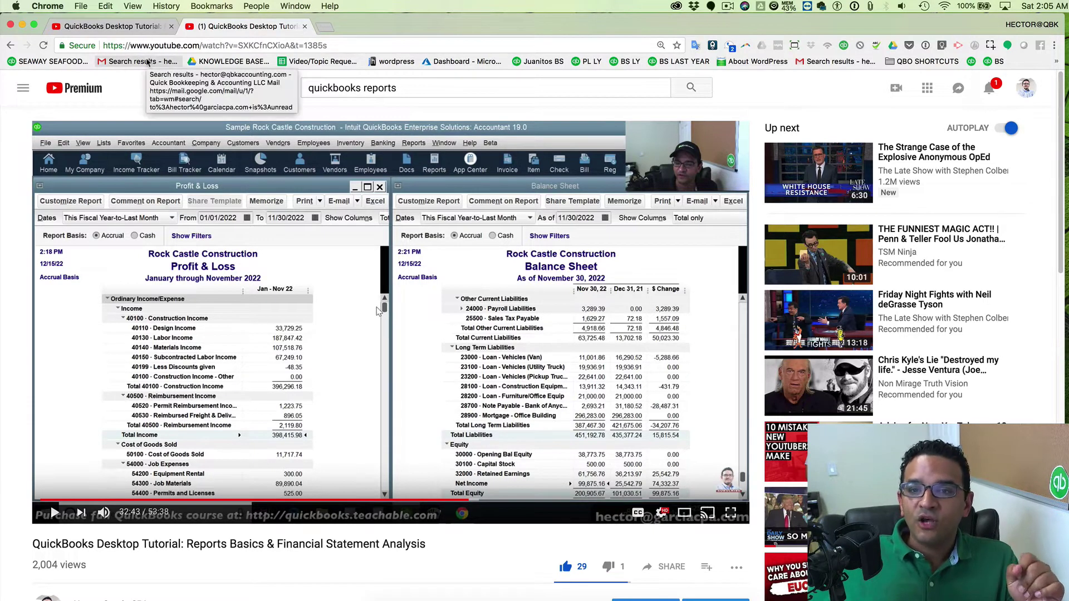
Step: Minimize the browser window and switch to Photoshop, moving its start window toward the upper part of the screen
click(21, 24)
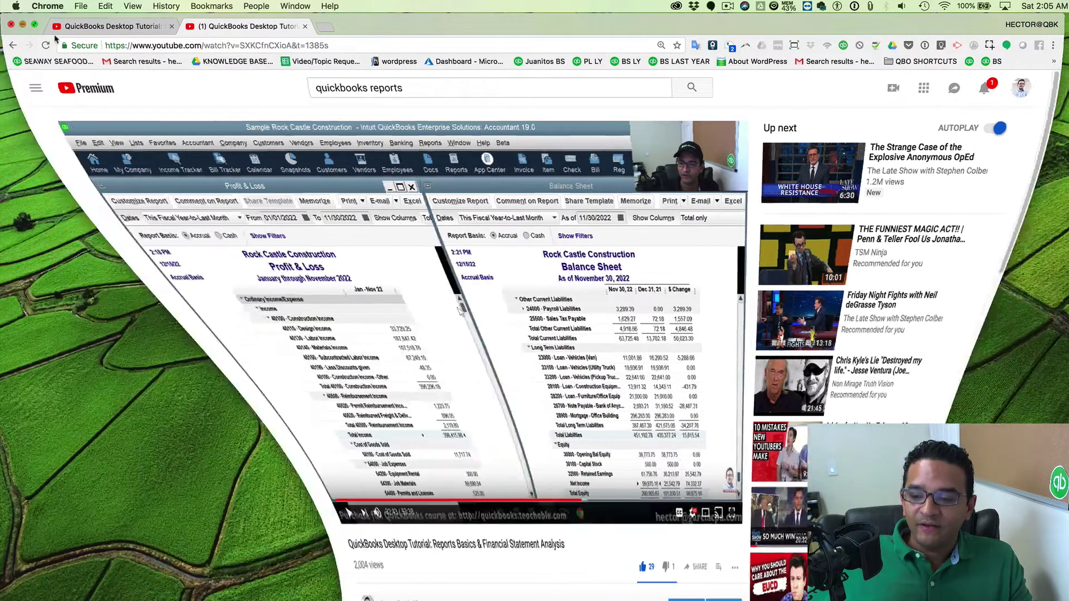
click(700, 588)
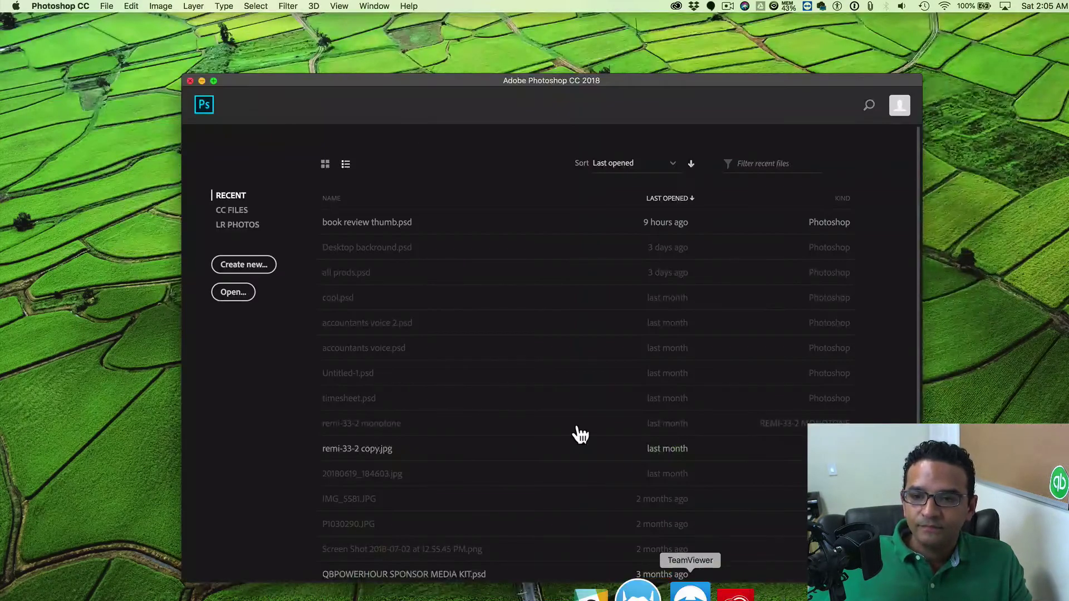
drag(413, 88, 381, 63)
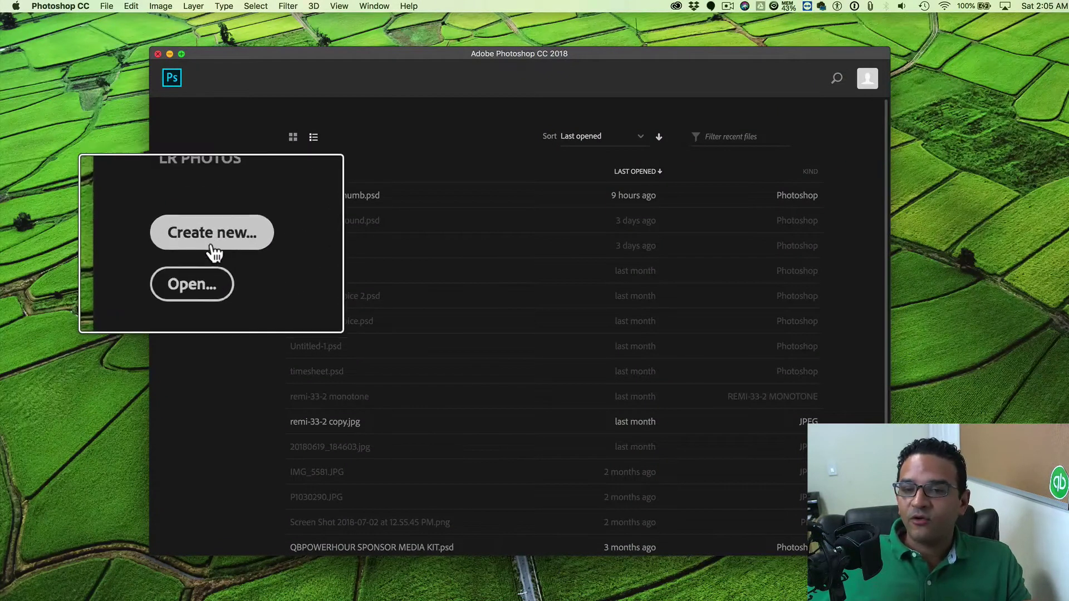
Step: Create a new document from the recent custom 1280 x 720 px, 72 ppi preset
click(108, 6)
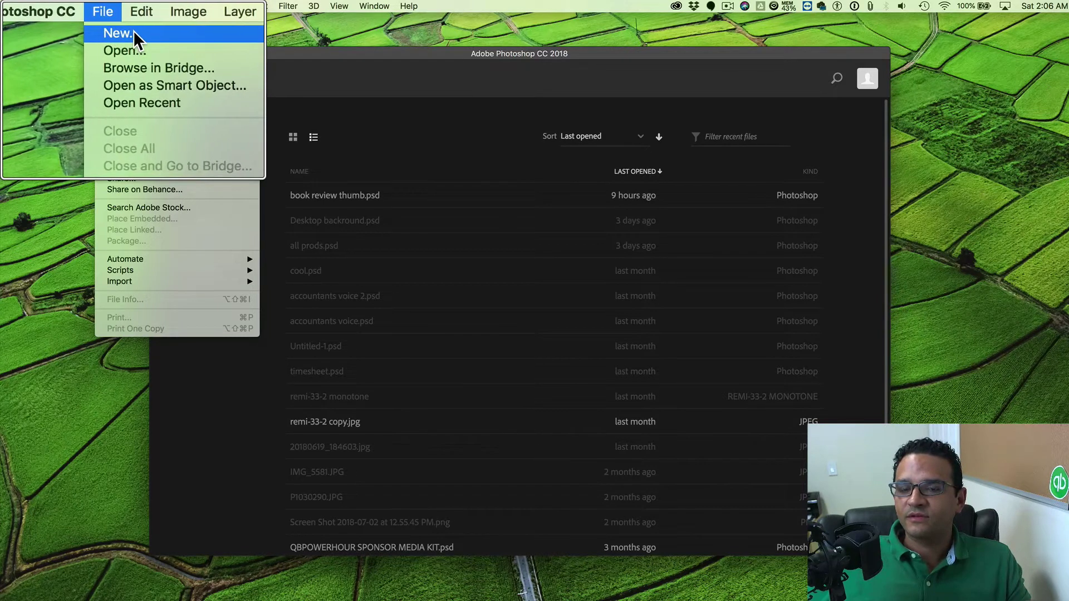
click(120, 22)
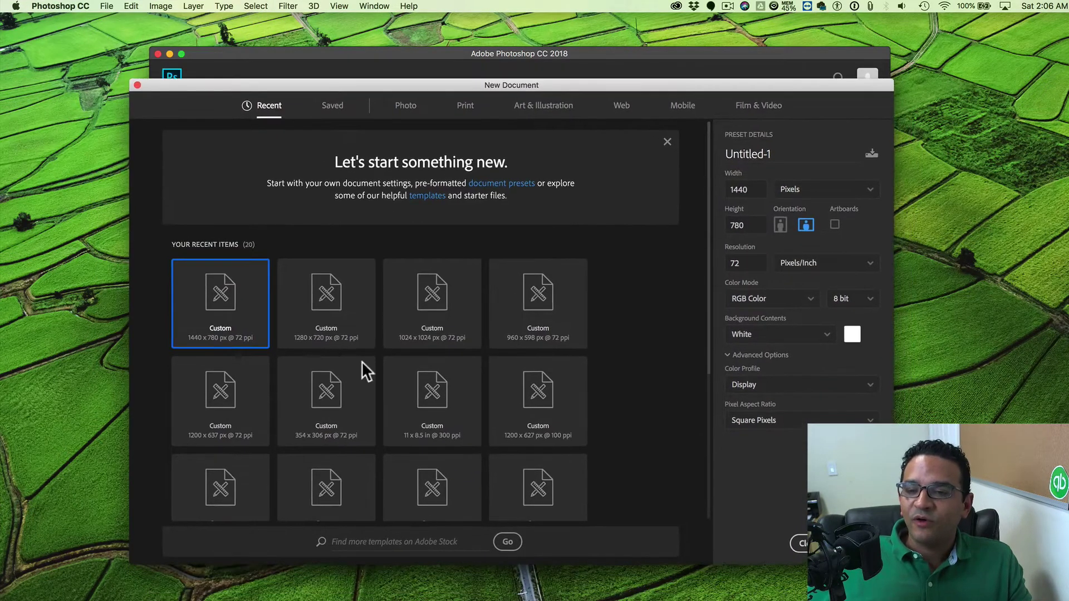
click(315, 303)
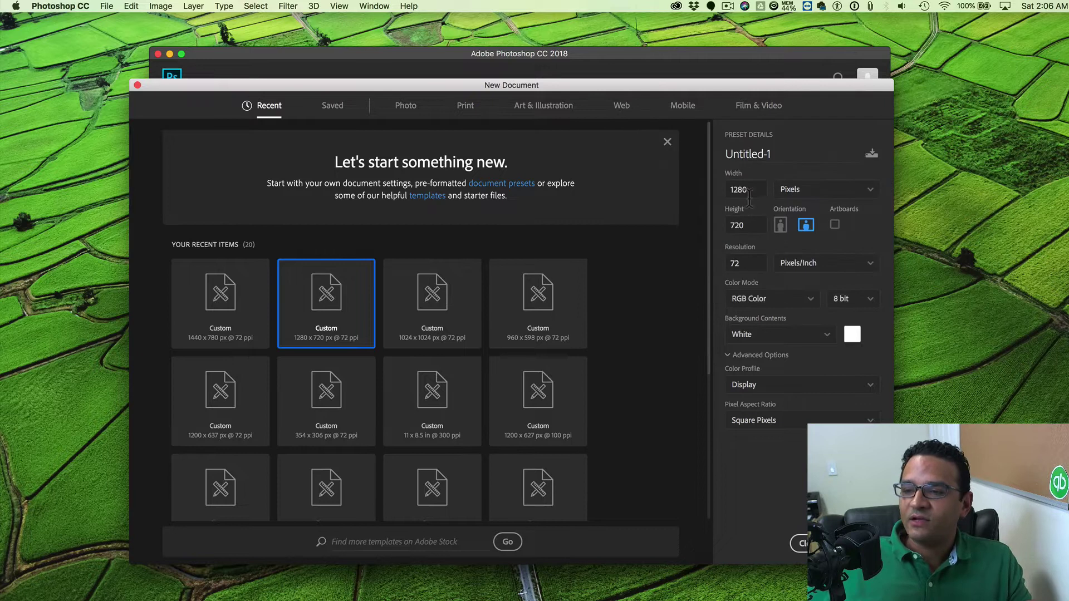
key(Return)
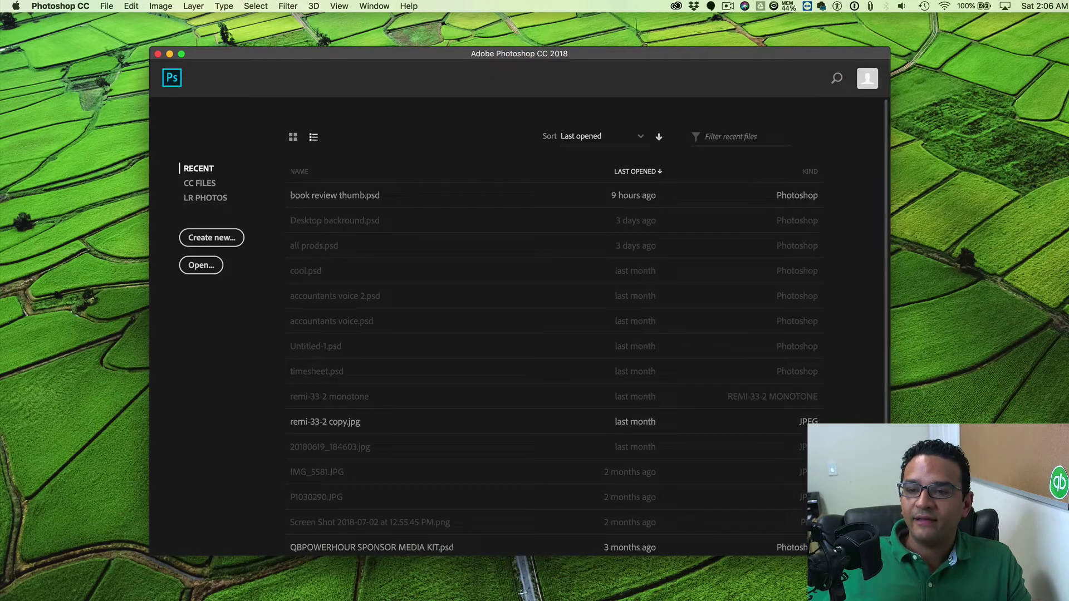
Step: Enlarge the Photoshop window to fill the screen and hide the grid over the blank canvas
drag(403, 59, 328, 51)
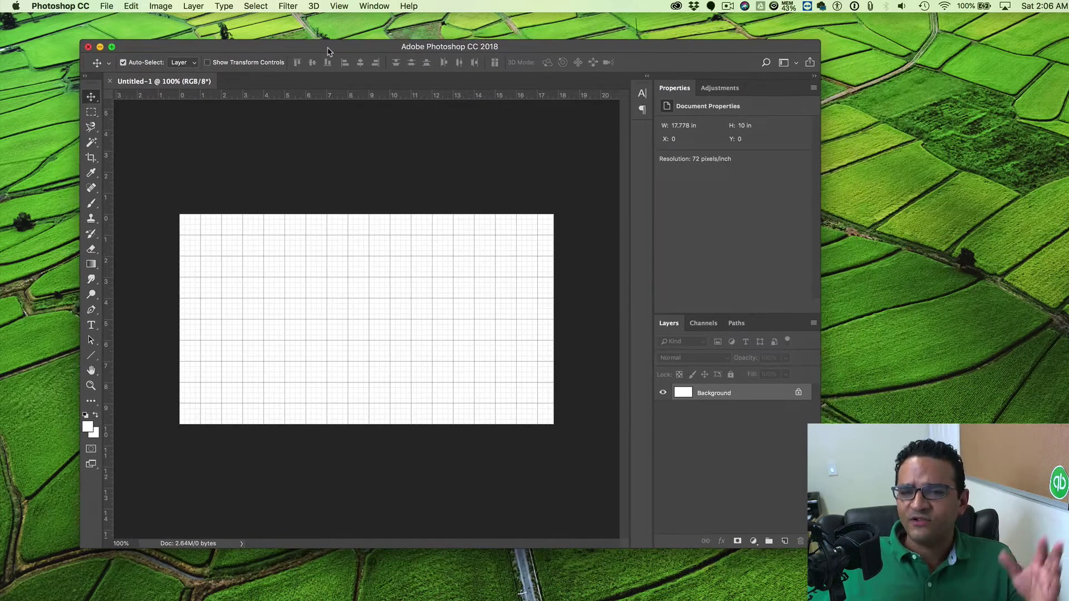
click(112, 48)
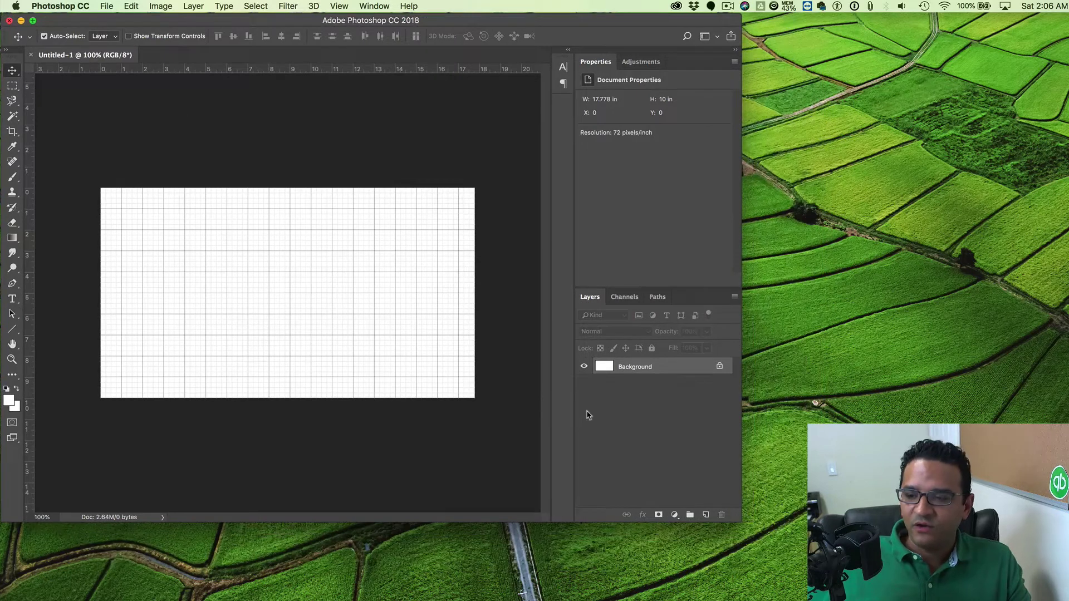
double_click(738, 521)
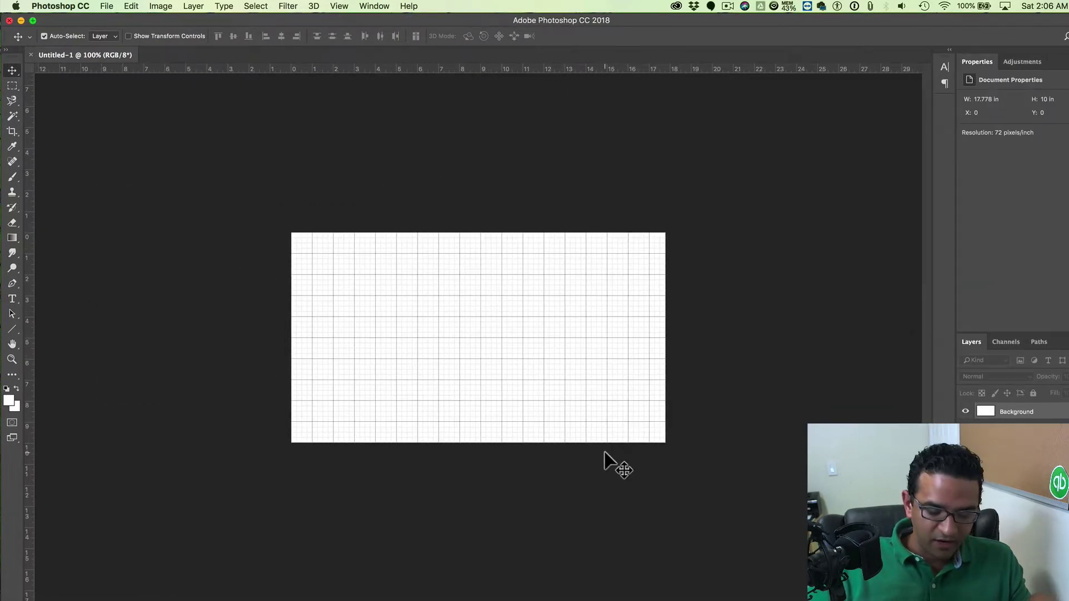
key(super+equal)
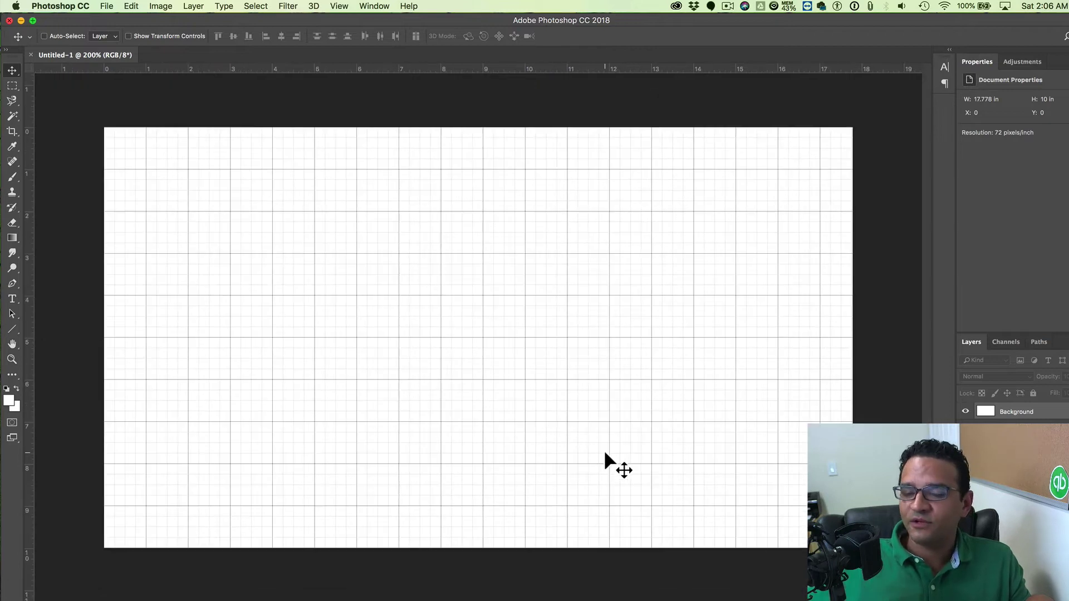
click(340, 6)
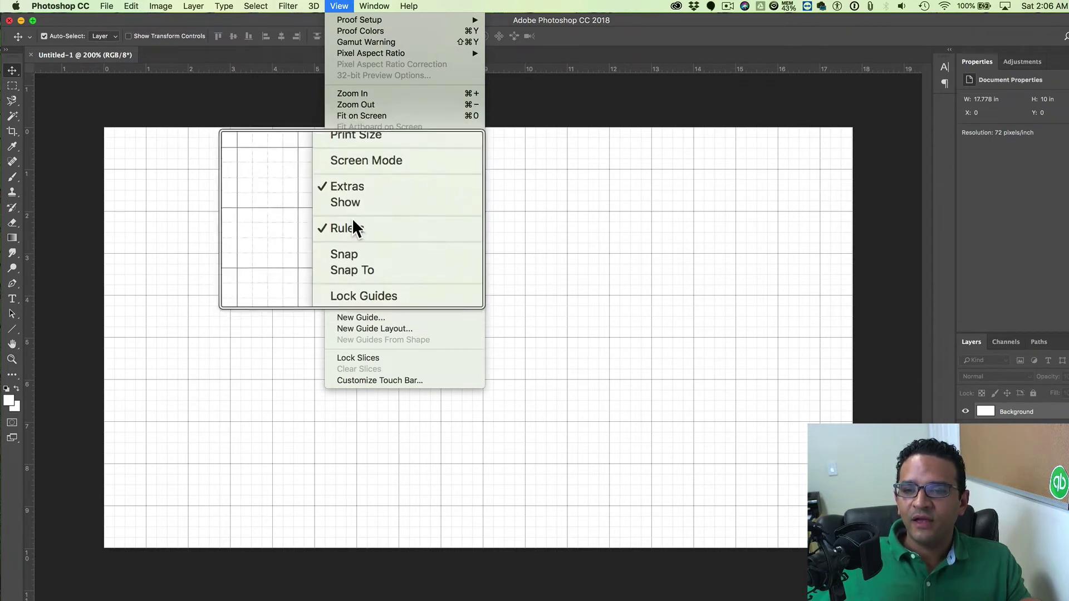
click(350, 196)
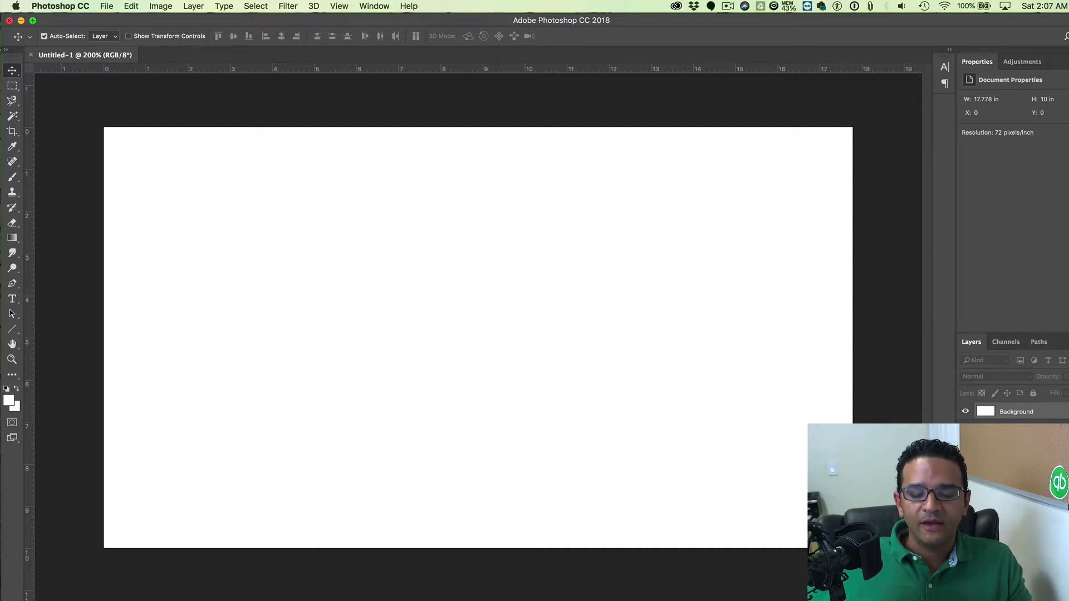
Step: Place the screenshot of the side-by-side Profit & Loss and Balance Sheet reports on the canvas and nudge it 6 px right
drag(242, 484, 323, 305)
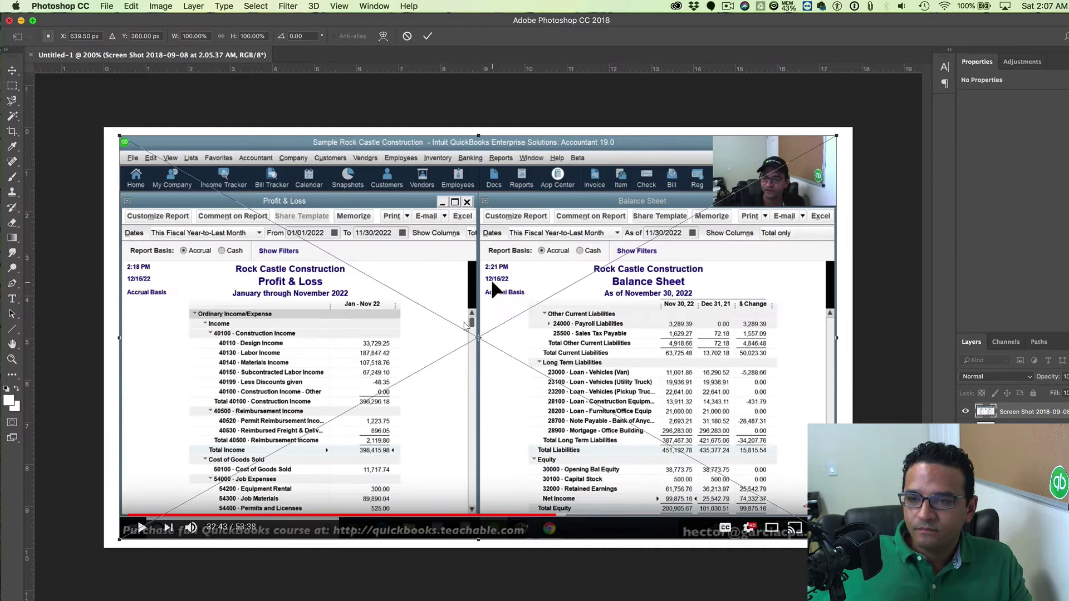
key(Right)
key(Right)
key(Right)
key(Right)
key(Right)
key(Right)
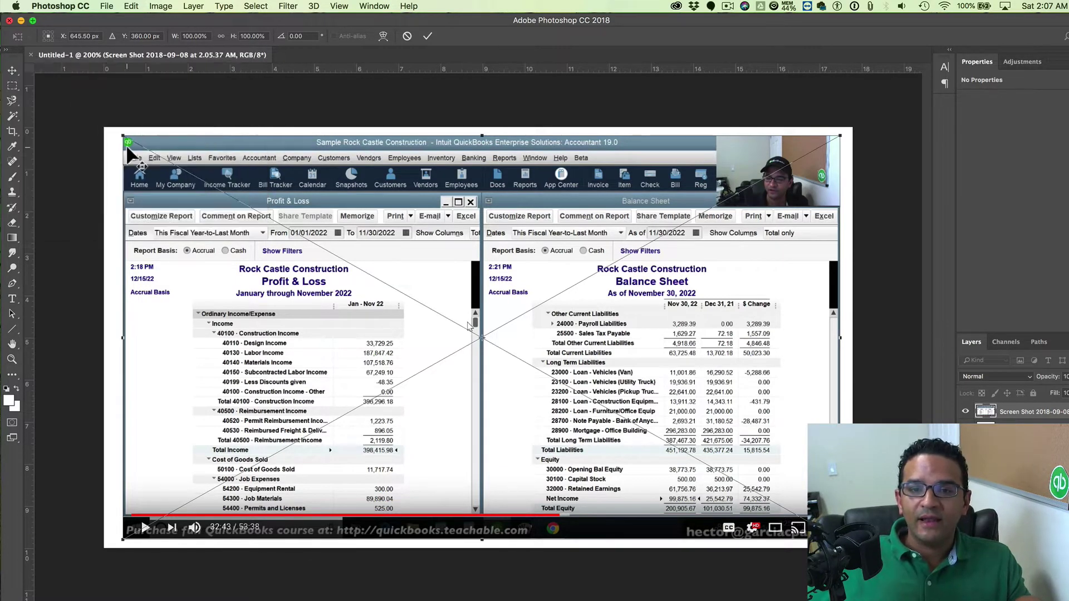
drag(119, 131, 270, 209)
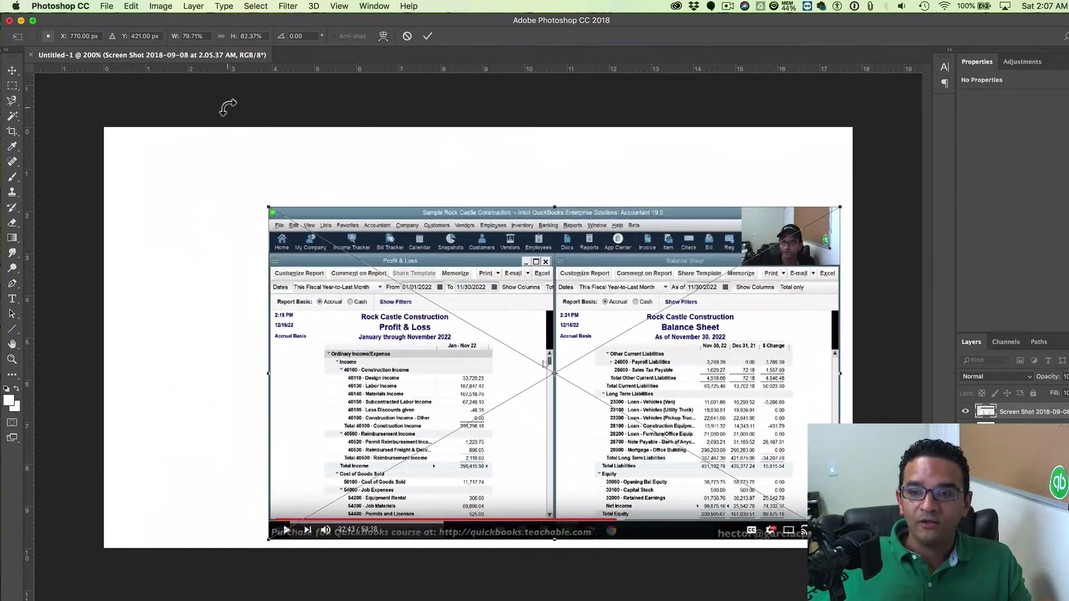
click(107, 6)
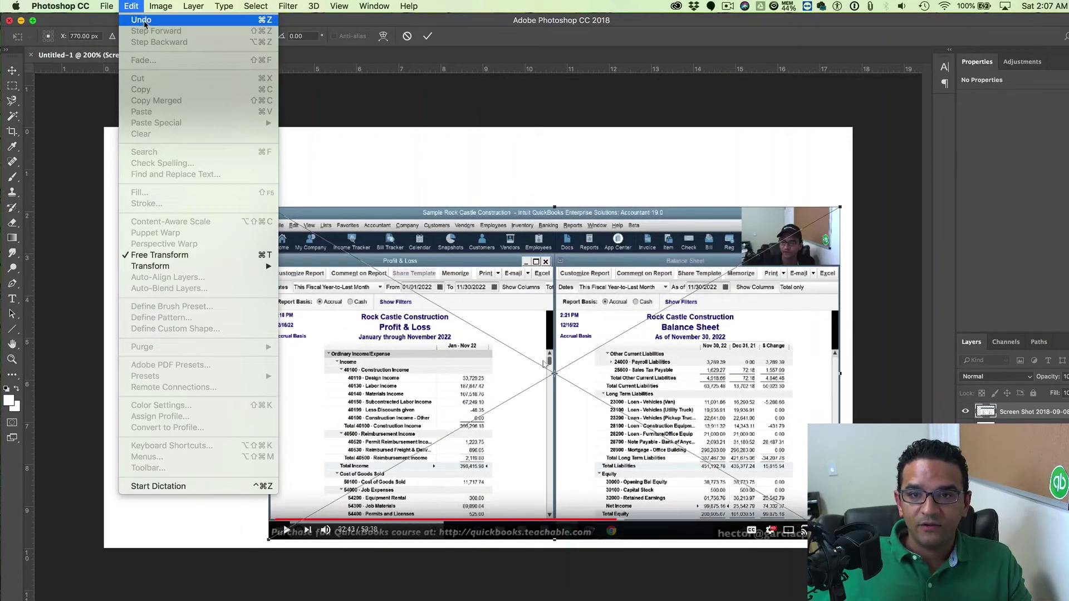
click(139, 19)
Step: Enlarge the reports screenshot beyond the canvas edges to about 116% and shift it so both reports stay in view
drag(135, 139, 40, 86)
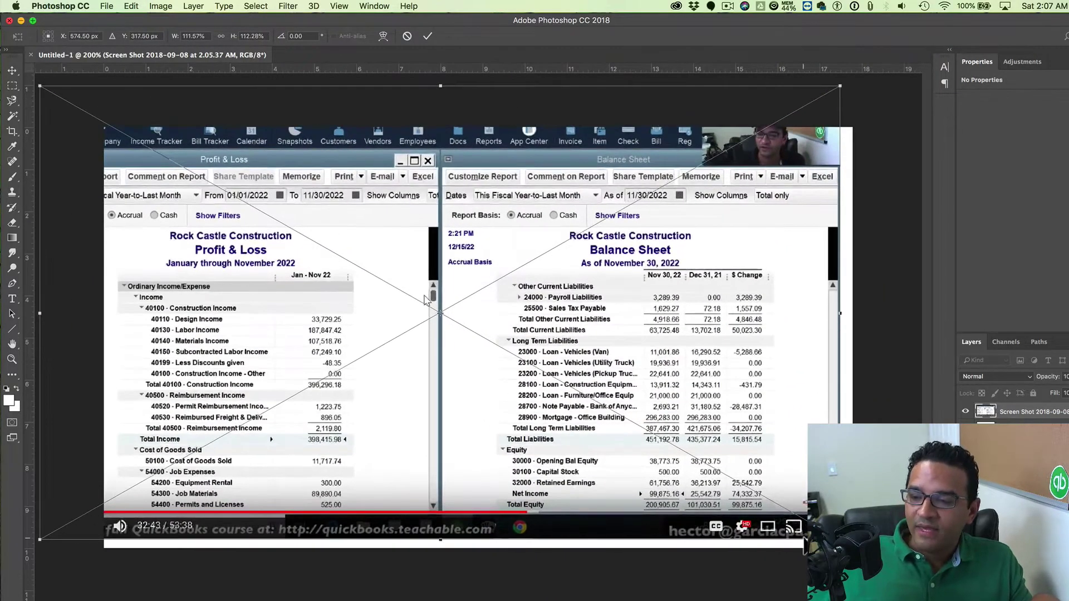
drag(839, 539, 916, 583)
drag(495, 406, 542, 425)
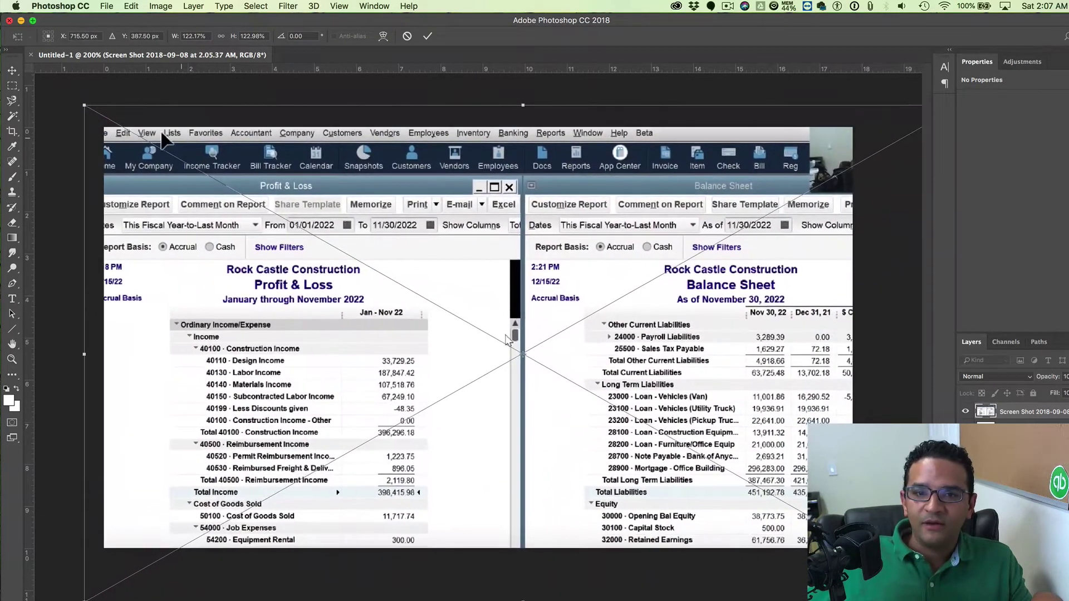
drag(82, 104, 129, 130)
drag(300, 275, 259, 253)
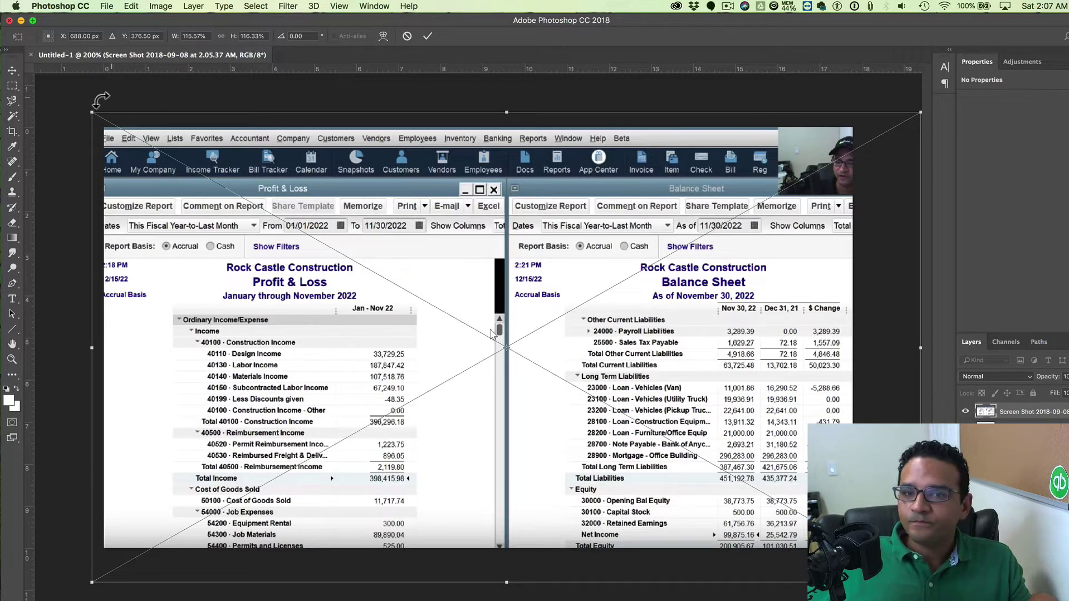
Step: Rotate the reports screenshot by about -6.9°, enlarge and reposition it to fill the canvas, and commit the placement
drag(76, 100, 66, 131)
drag(159, 231, 180, 261)
drag(78, 218, 67, 239)
drag(191, 270, 193, 238)
drag(95, 164, 150, 189)
drag(210, 270, 151, 246)
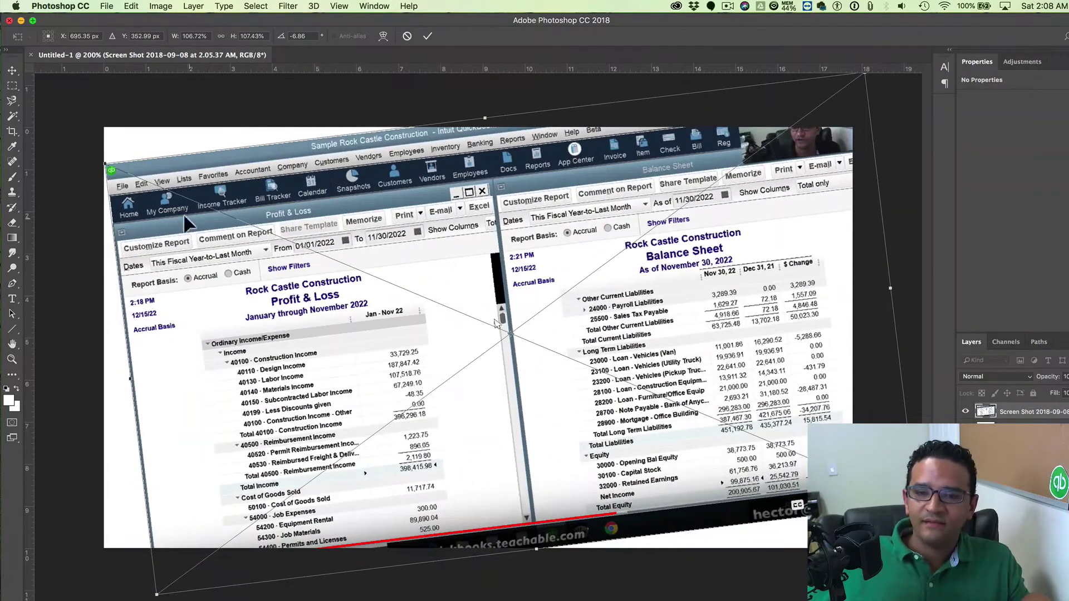
drag(103, 162, 62, 139)
drag(183, 265, 214, 294)
key(Return)
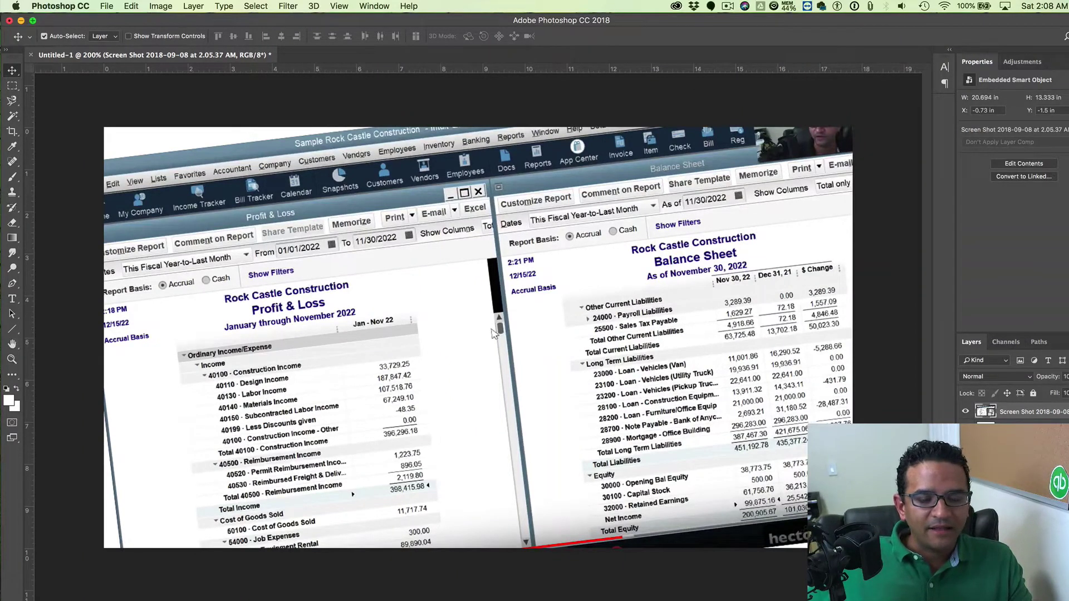
Step: Place the screenshot of the presenter in the cap over the reports and scale it to about 102%
drag(485, 316, 388, 287)
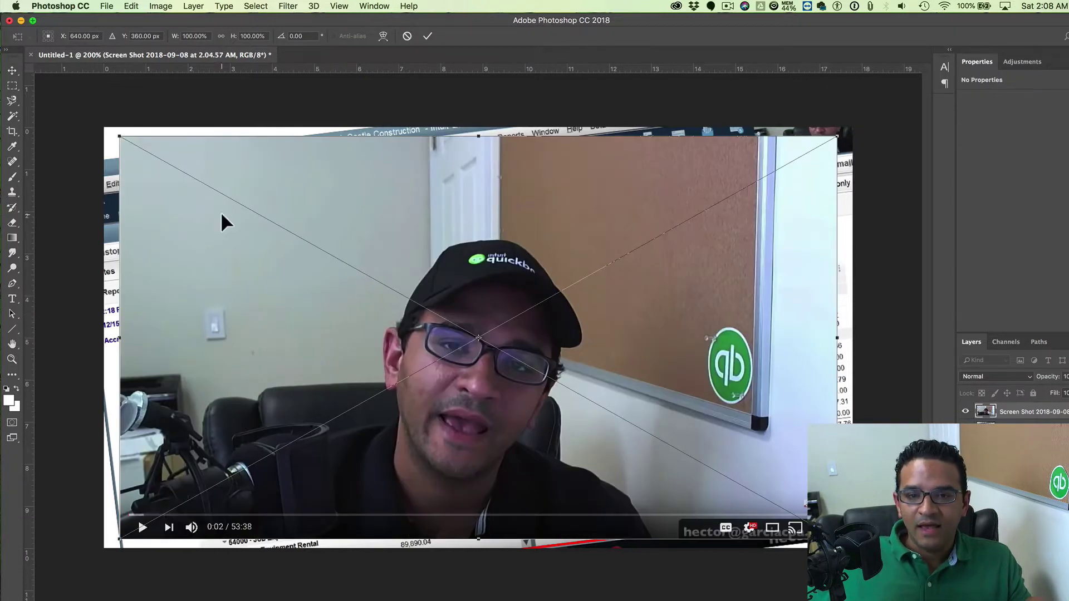
mouse_move(114, 132)
mouse_down()
mouse_move(85, 112)
mouse_move(123, 139)
mouse_move(103, 130)
mouse_up()
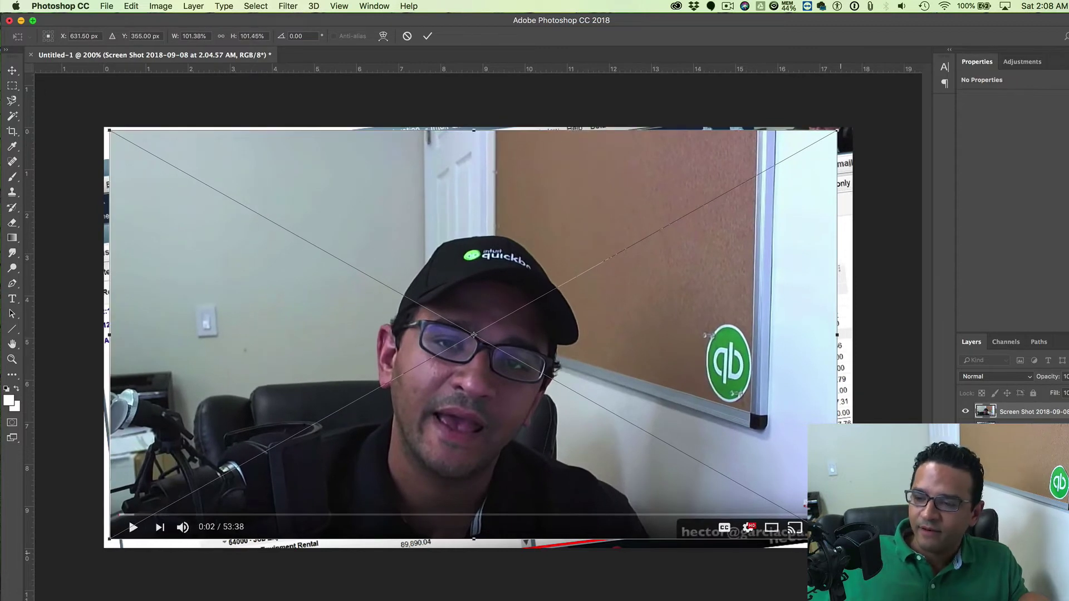
drag(837, 539, 844, 543)
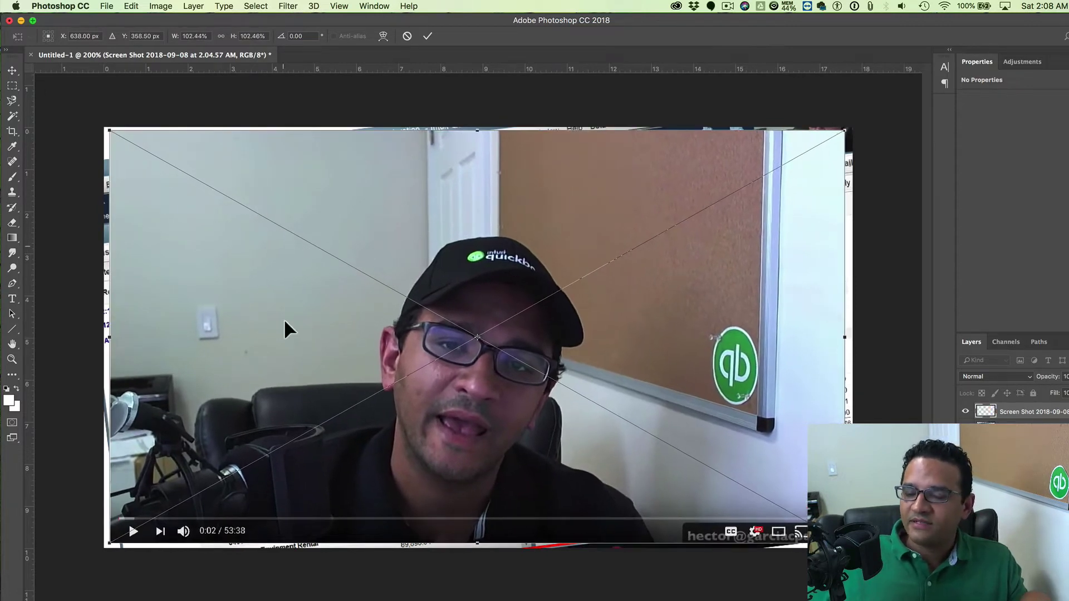
key(Return)
Step: Try several positions for the presenter's screenshot over the reports, finishing with it covering almost the whole canvas
drag(340, 286, 444, 245)
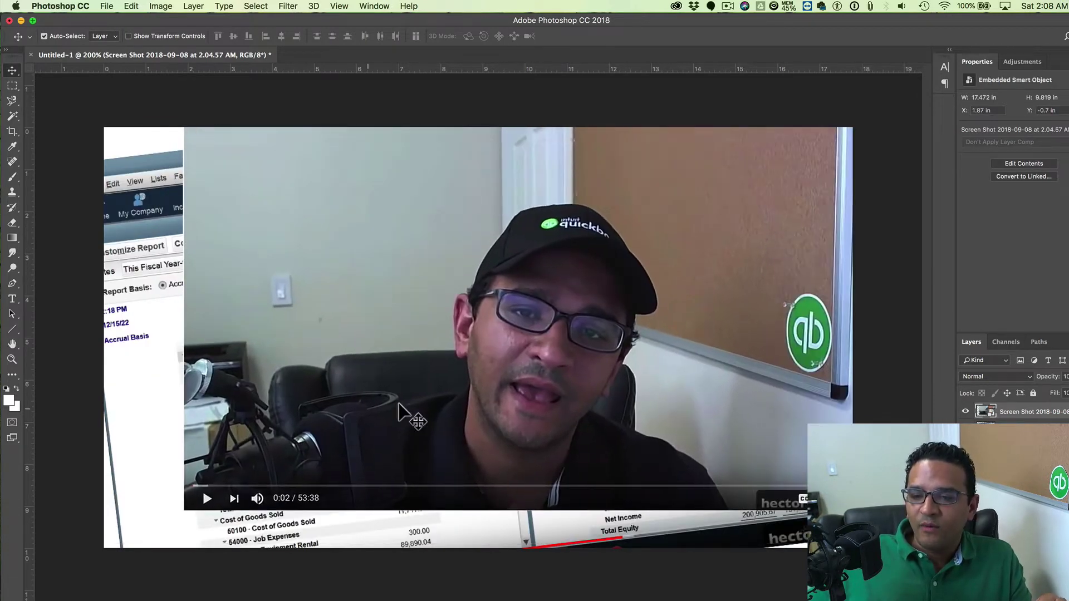
drag(573, 374, 375, 361)
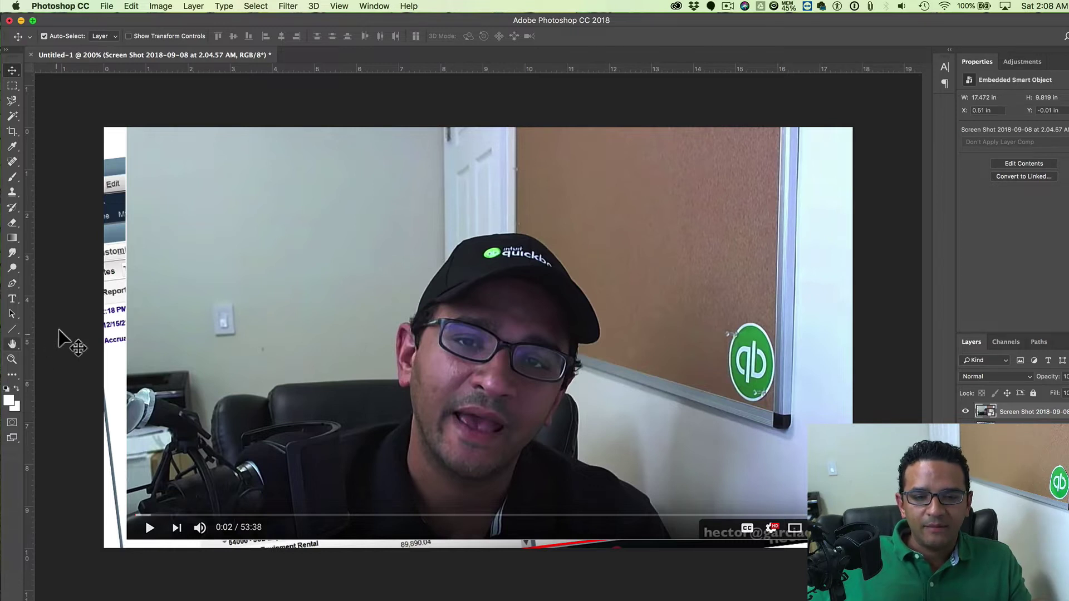
click(12, 359)
click(406, 328)
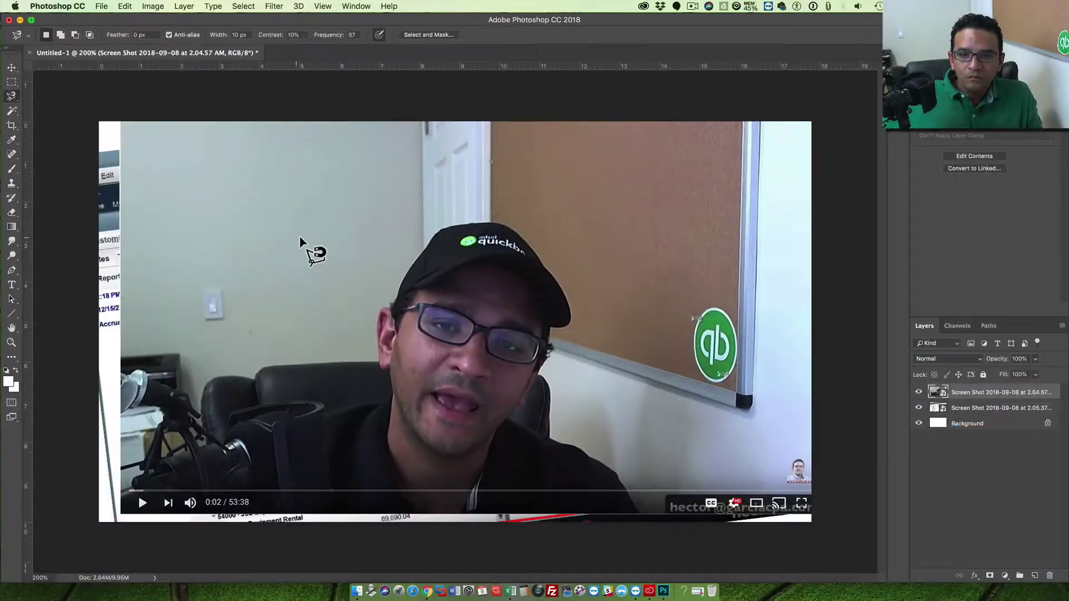
key(v)
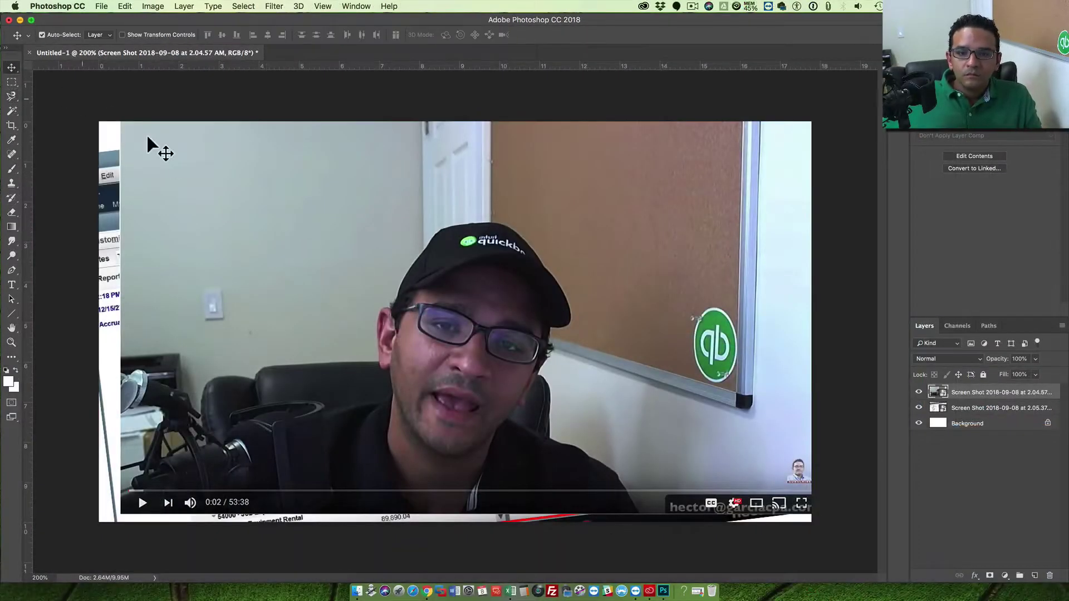
drag(383, 229, 475, 213)
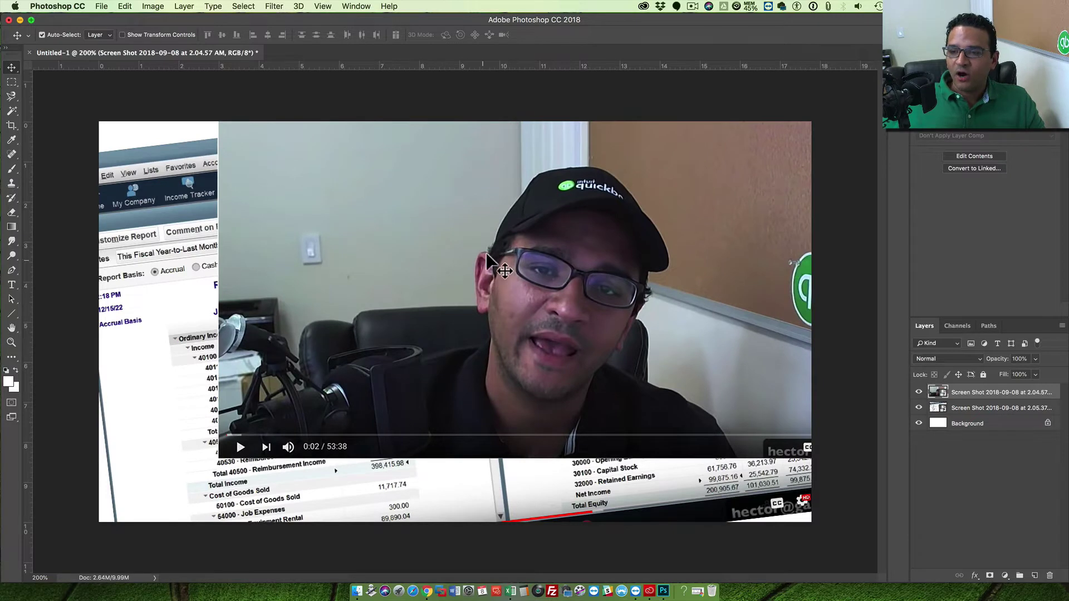
drag(639, 370, 639, 369)
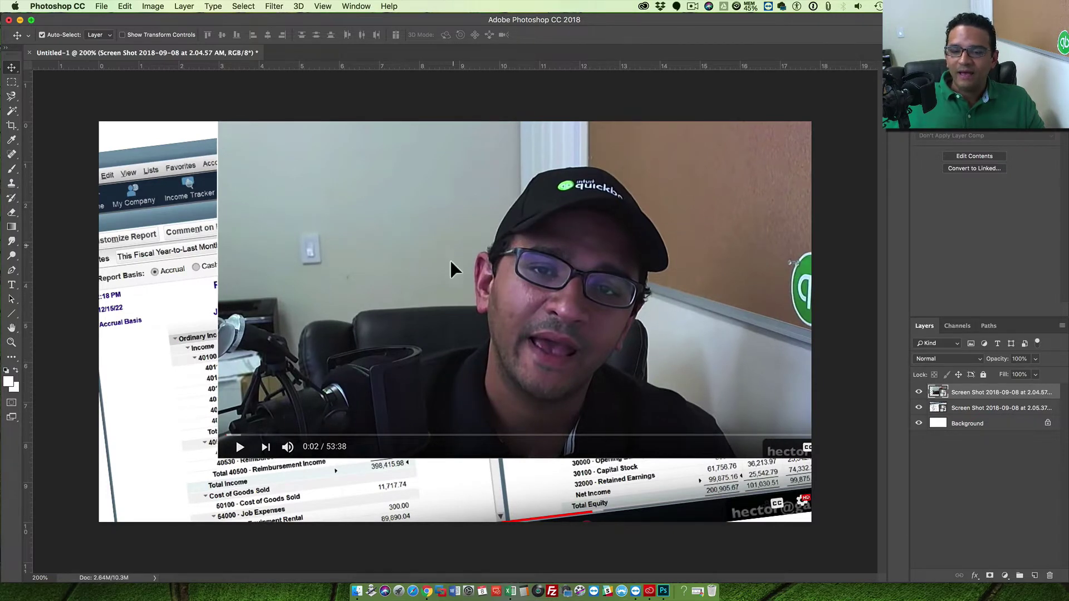
drag(450, 259, 478, 283)
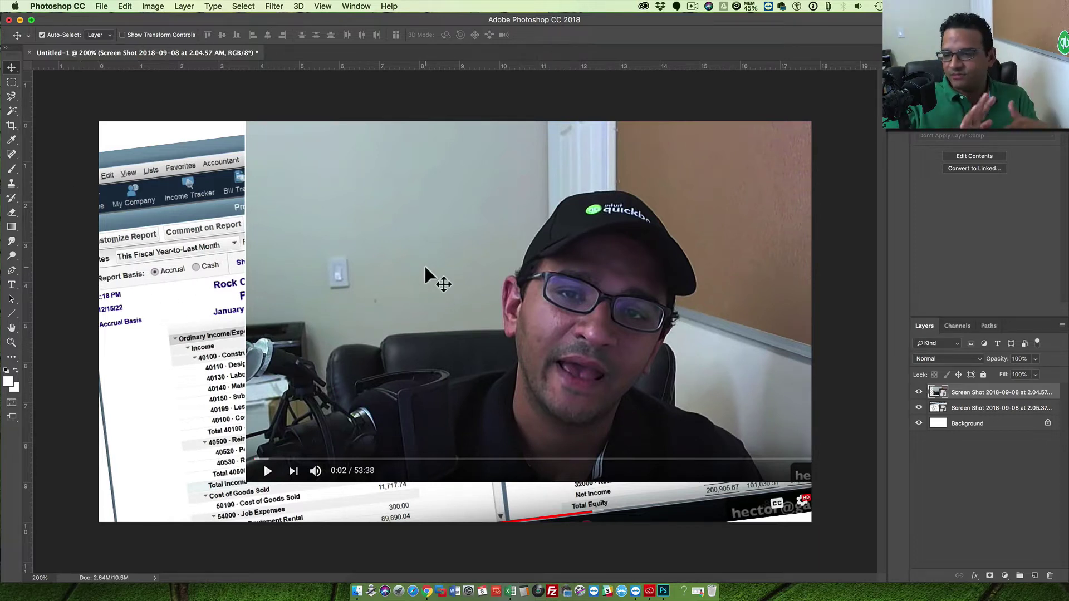
drag(460, 251, 329, 293)
drag(341, 284, 337, 284)
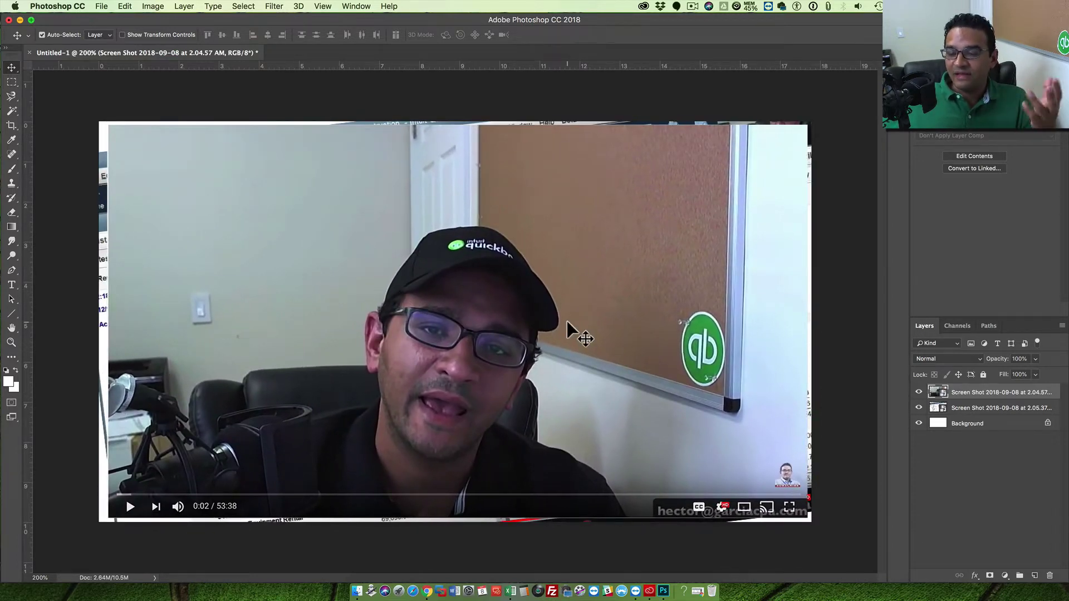
Step: Choose the standard Pen tool from the pen tool variants for outlining the presenter
click(11, 313)
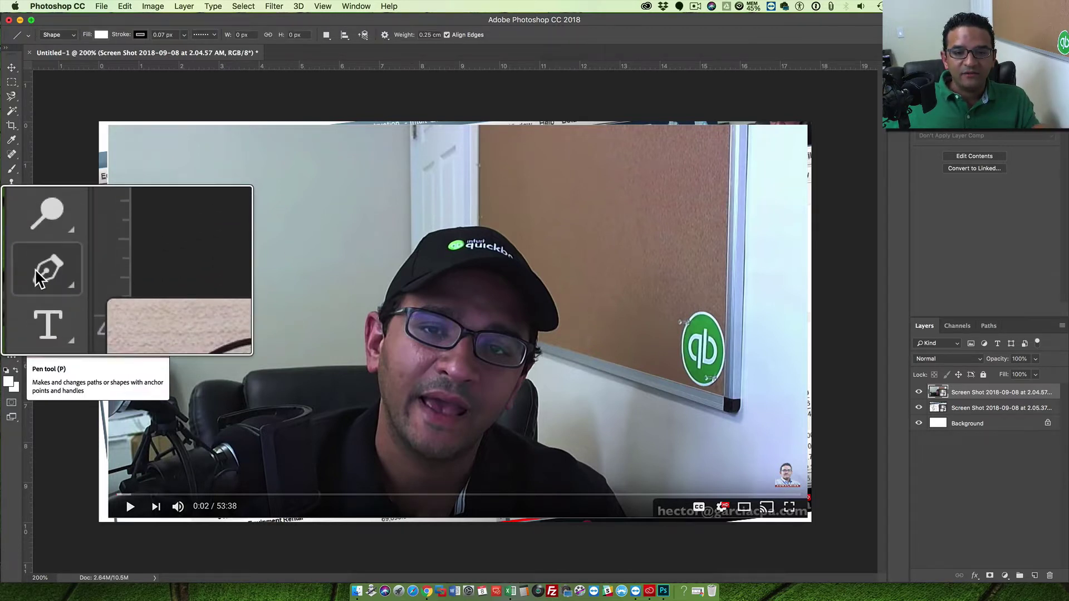
click(11, 271)
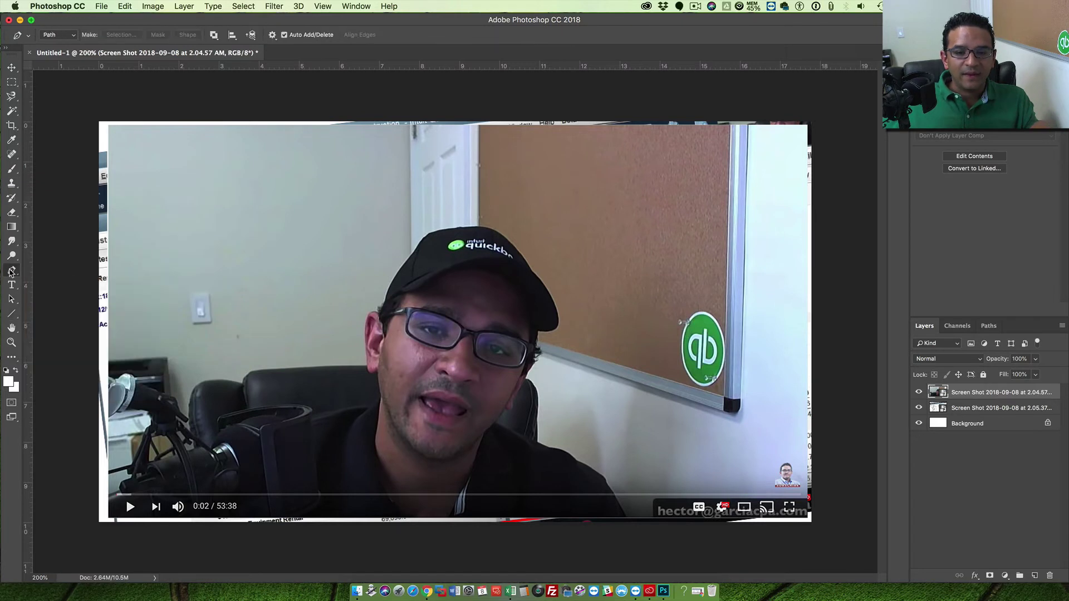
click(11, 272)
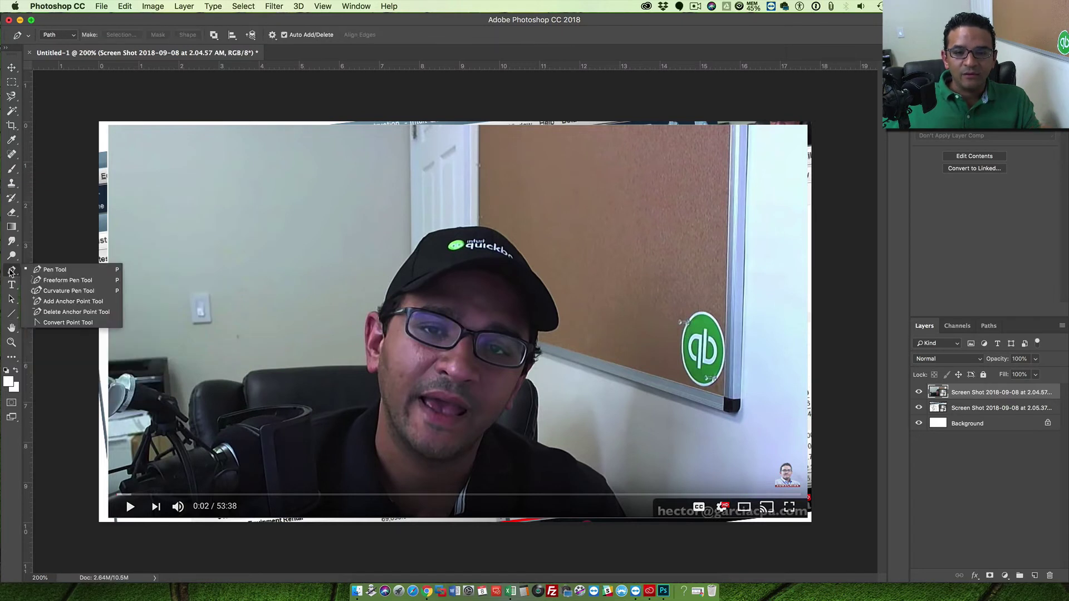
click(58, 274)
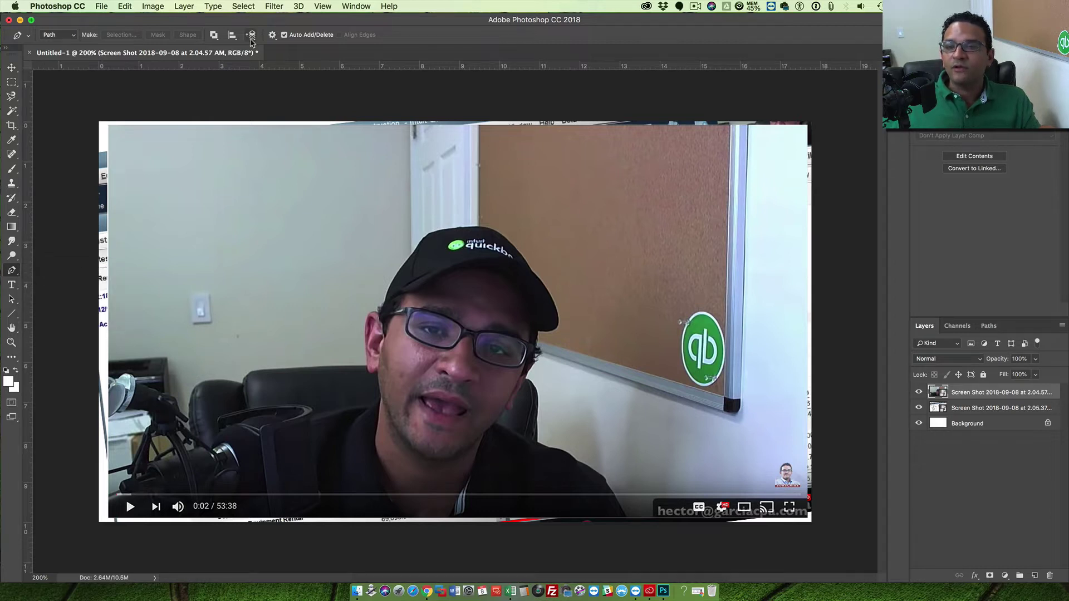
Step: Show the History panel and lengthen it so that the full list of recorded states fits
click(323, 6)
mouse_move(355, 4)
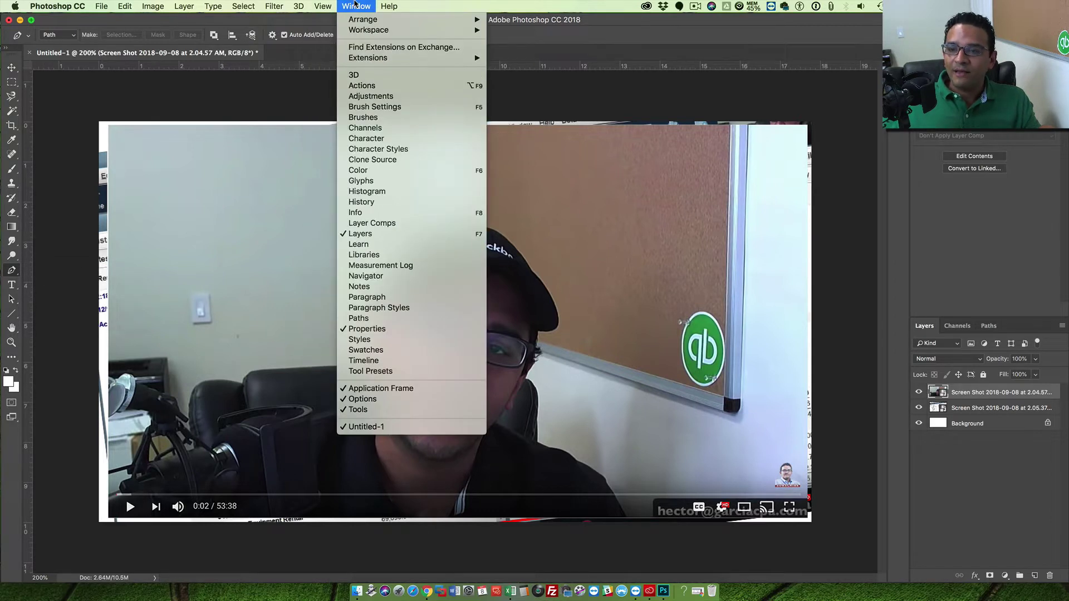
click(364, 202)
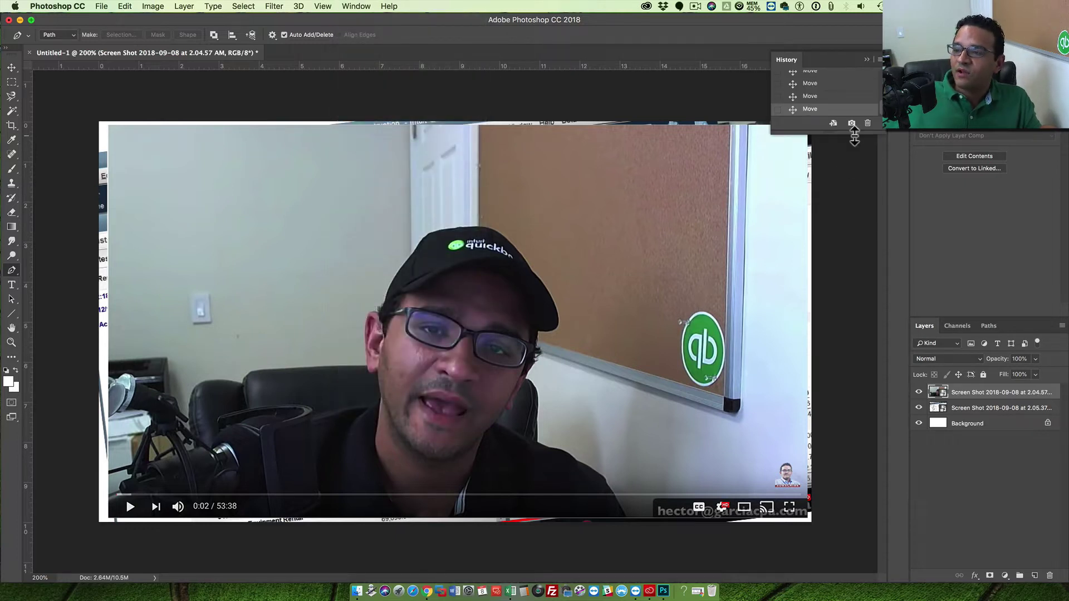
drag(854, 134, 871, 507)
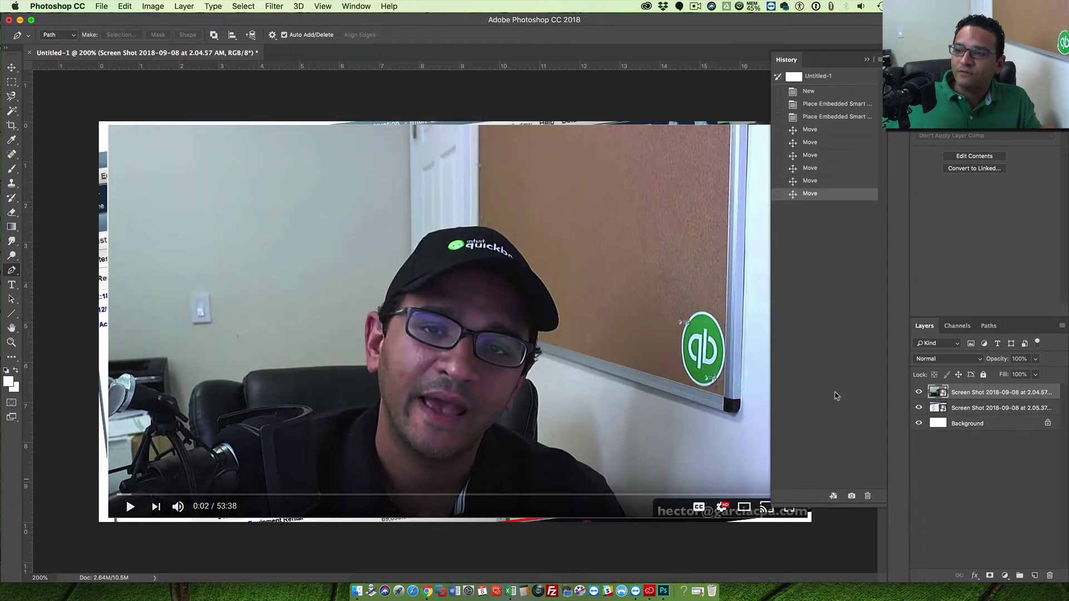
Step: Preview earlier Move states of the presenter's screenshot in the history and return to the latest one
click(811, 181)
click(815, 169)
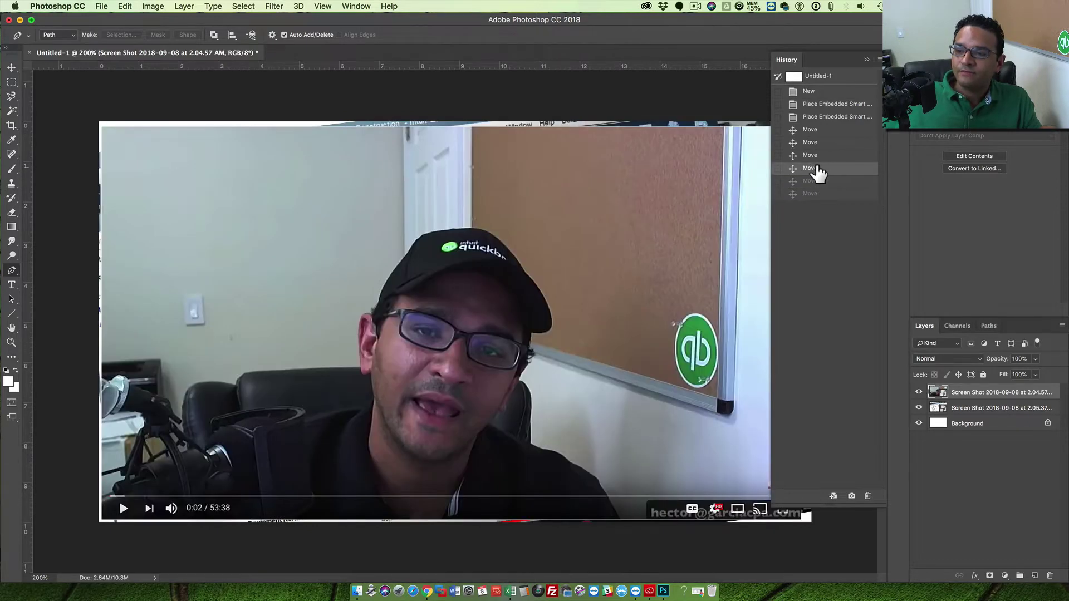
click(816, 144)
click(817, 195)
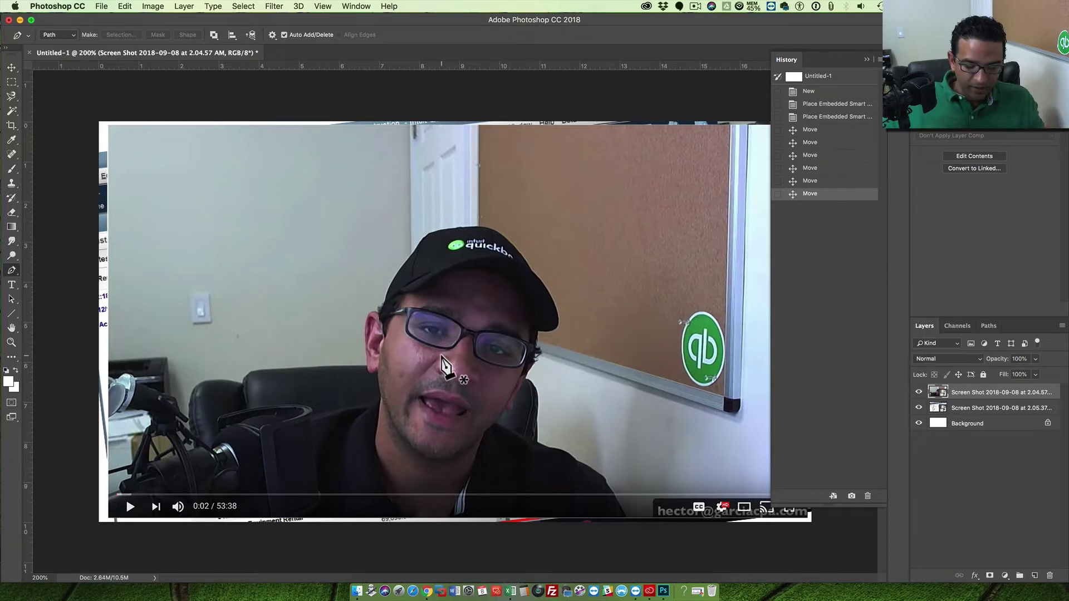
Step: Trace a Pen tool path along the crown and down the left edge of the presenter's cap
key(super+equal)
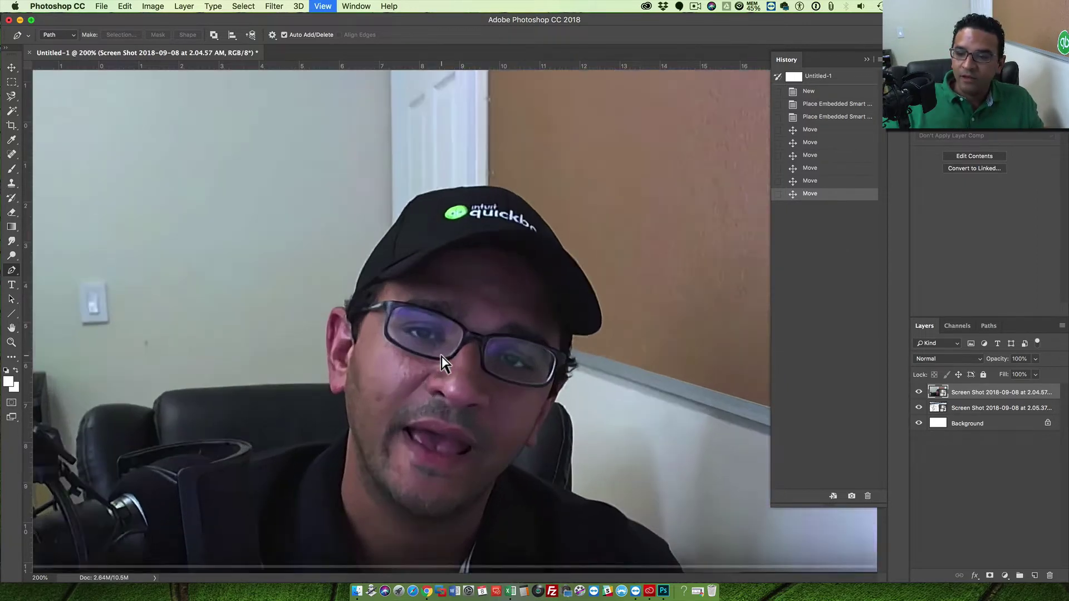
scroll(427, 365, up, 3)
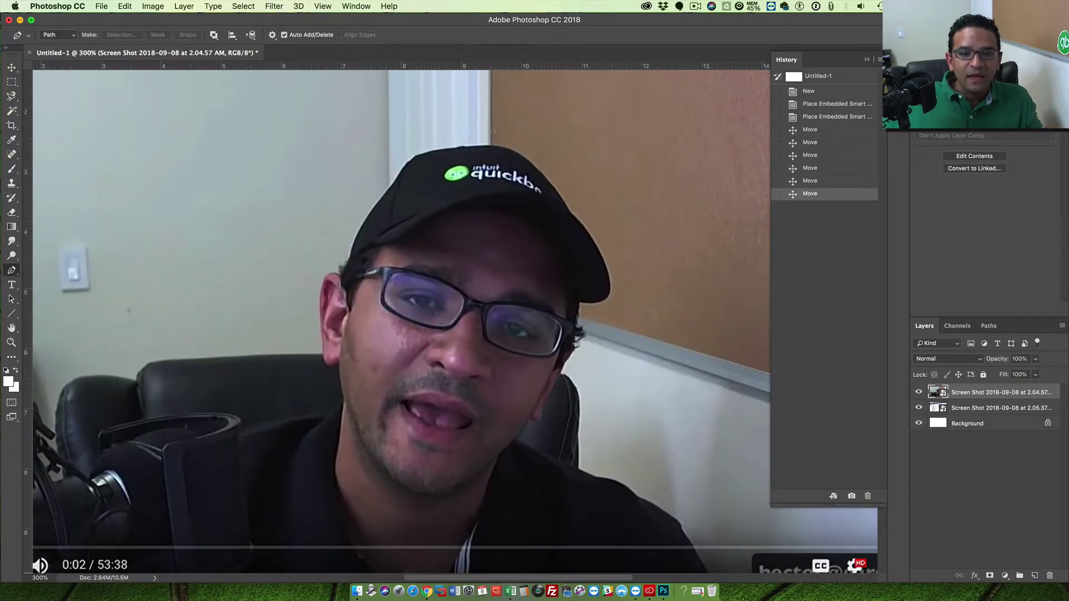
drag(15, 277, 45, 283)
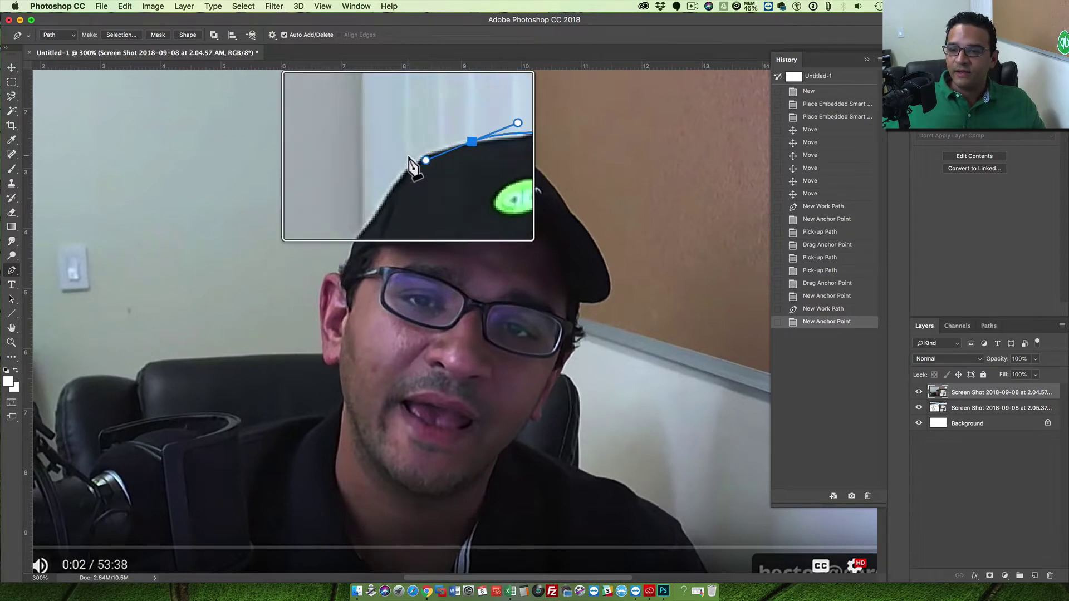
drag(412, 173, 400, 174)
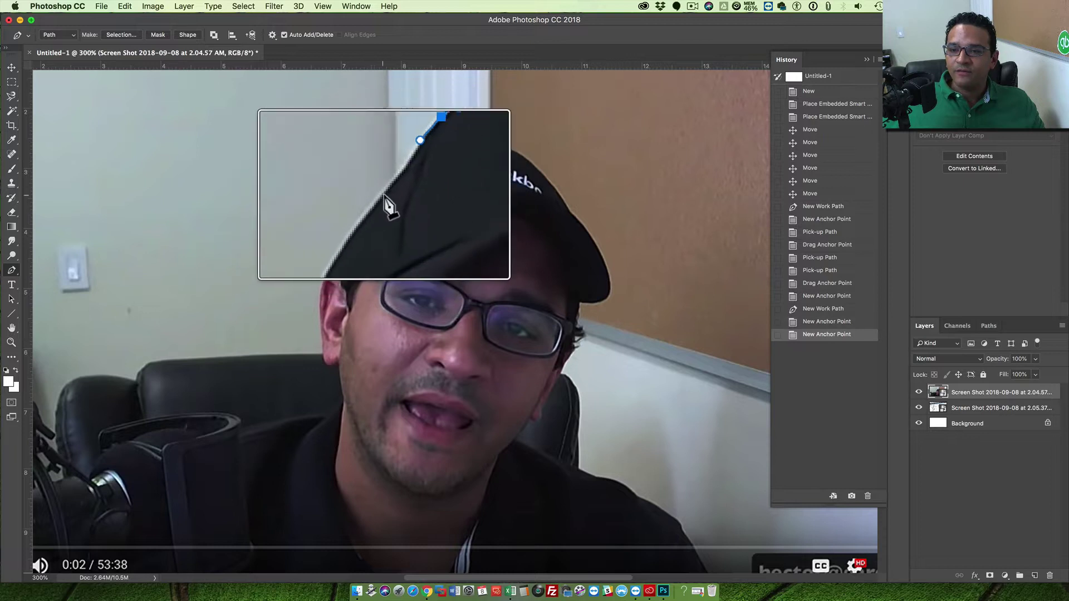
drag(373, 213, 371, 213)
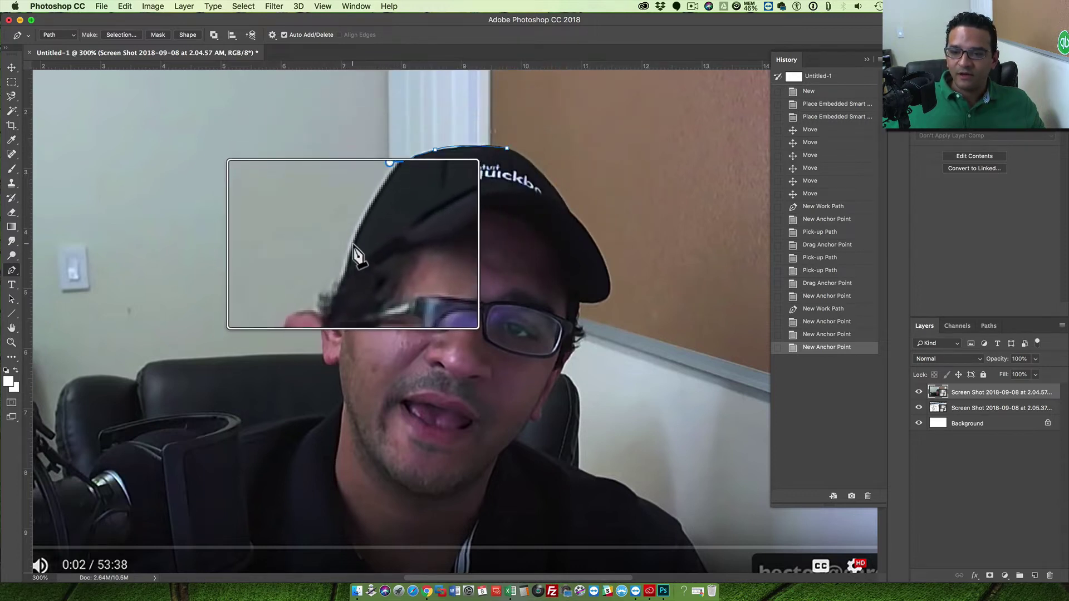
Step: Extend the path to the lower left edge of the cap, reposition its anchor points along the crown, and revert the stray extra anchor
drag(353, 241, 352, 246)
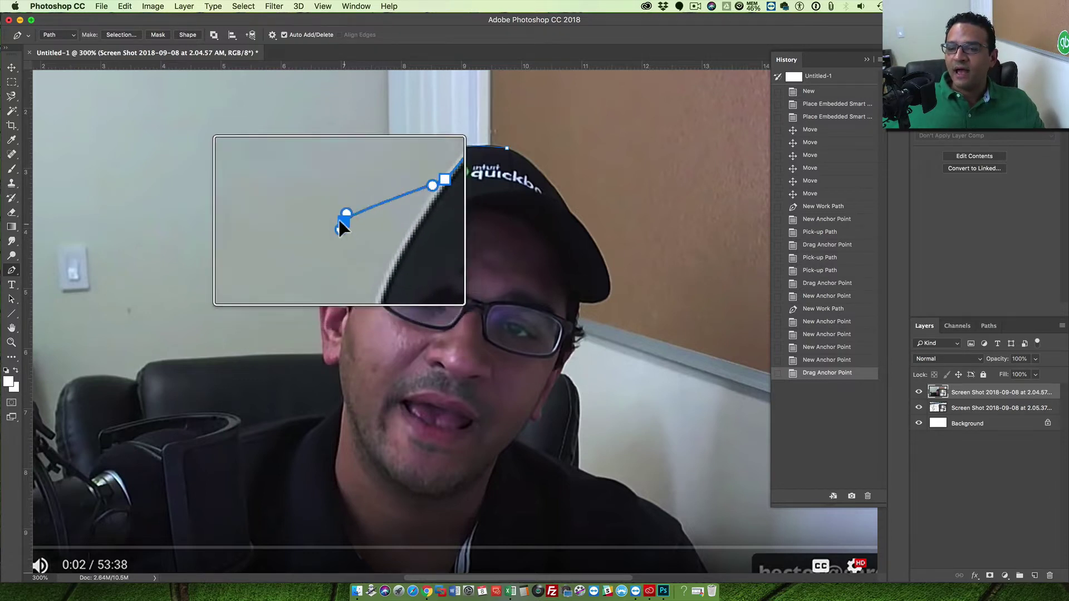
drag(357, 242, 360, 228)
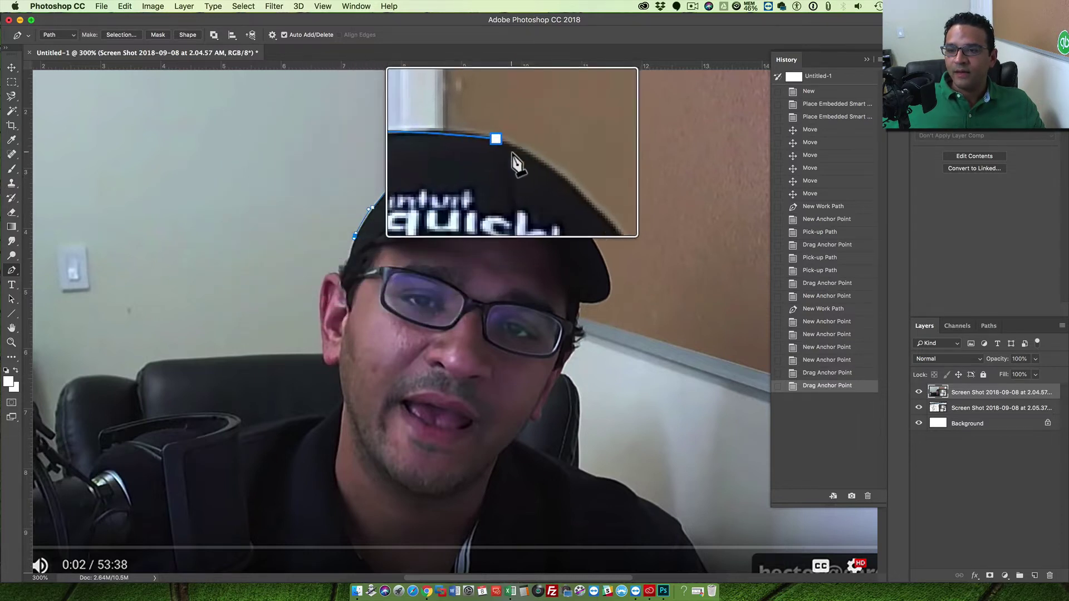
drag(508, 155, 441, 146)
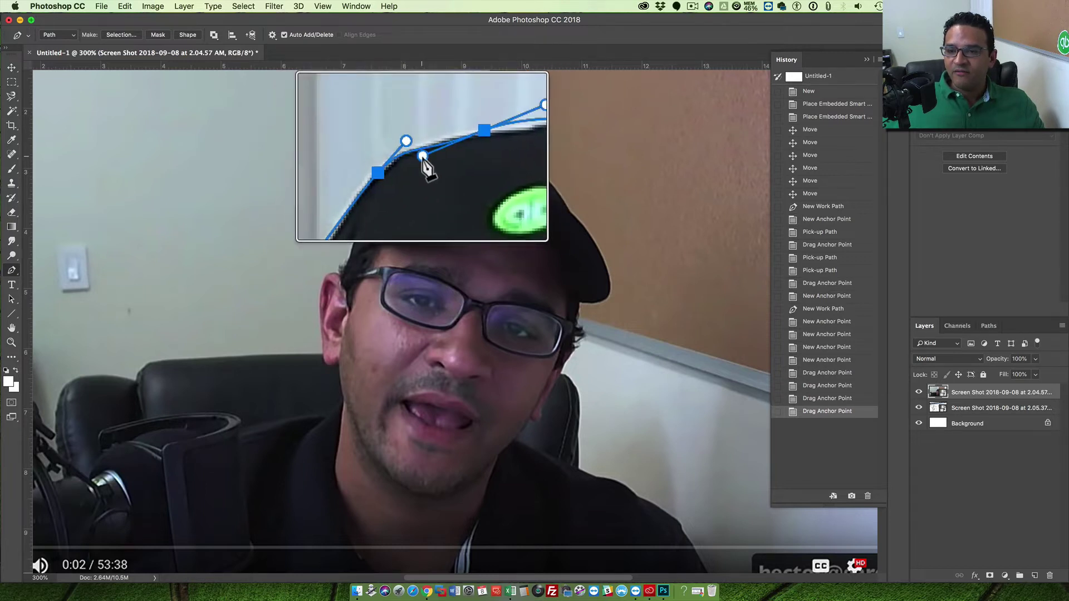
click(423, 157)
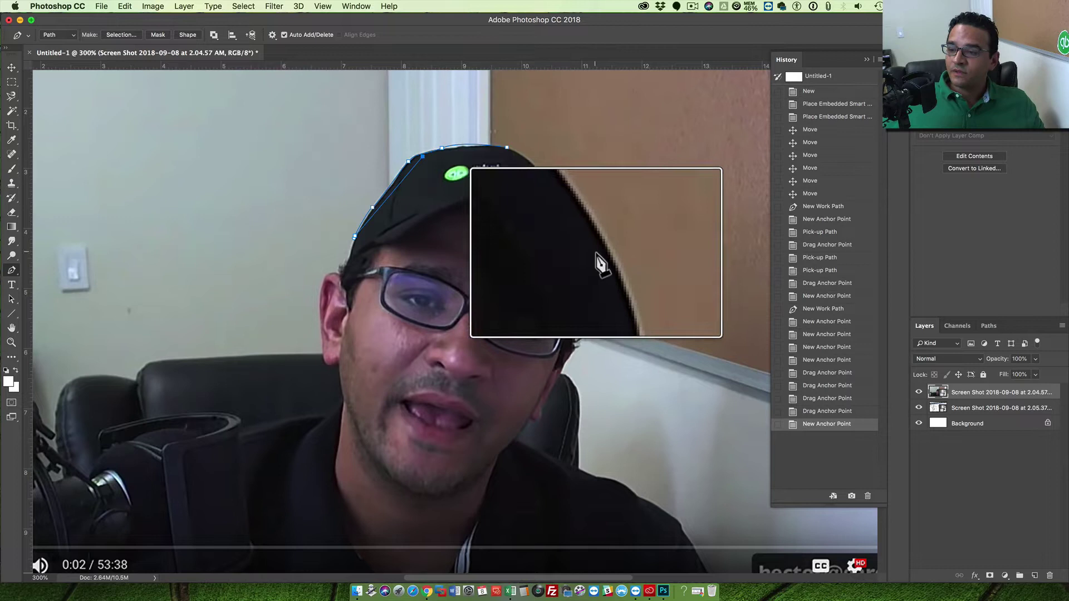
click(824, 411)
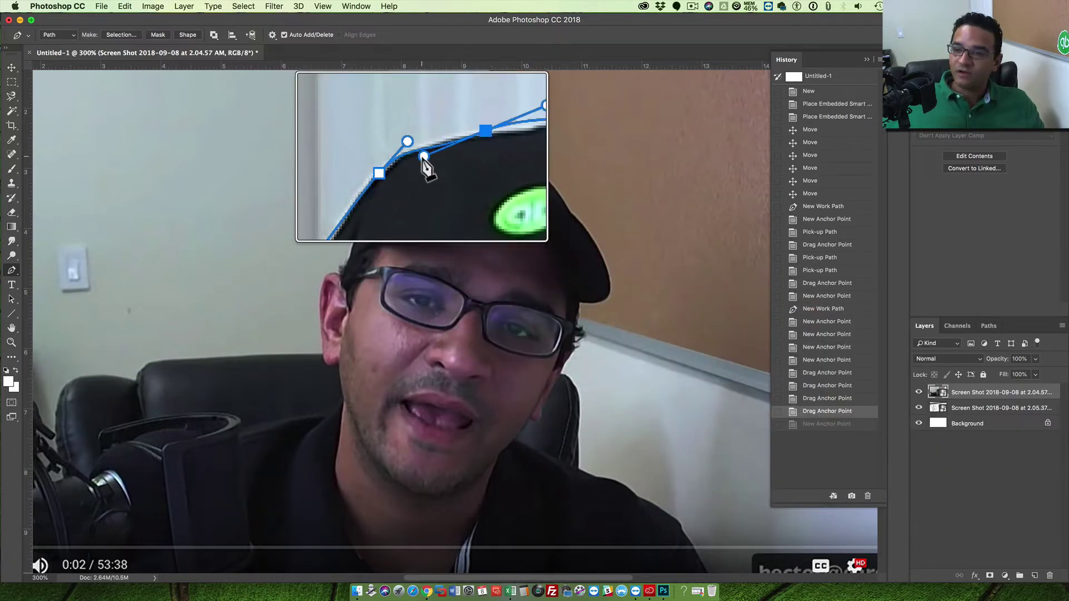
Step: Reshape the path's curve over the cap's crown and left side by moving control and anchor points, reverting the accidental new anchor
drag(423, 157, 454, 154)
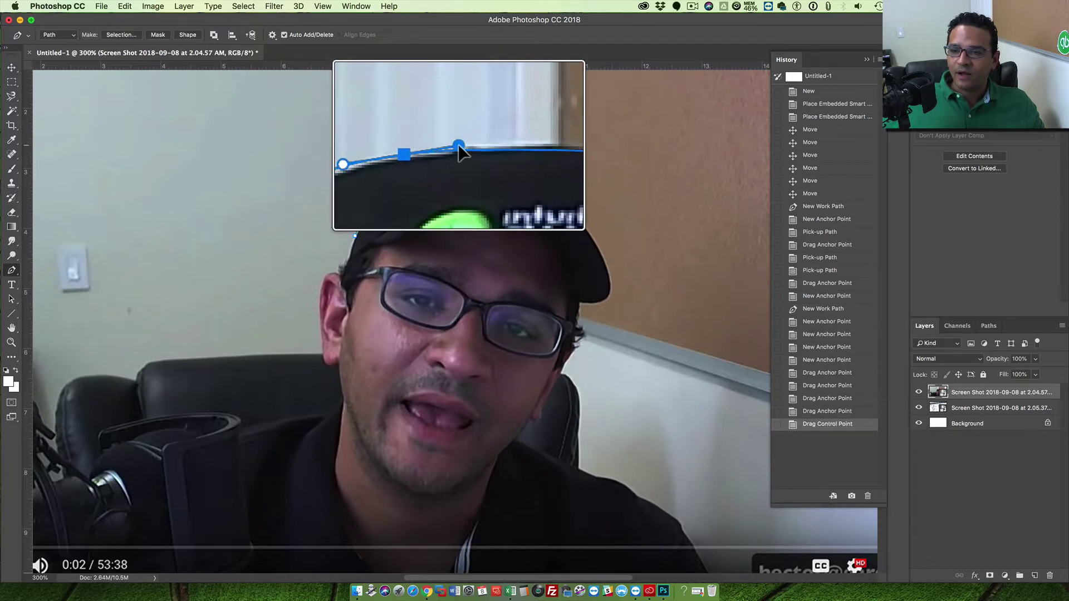
drag(459, 146, 431, 157)
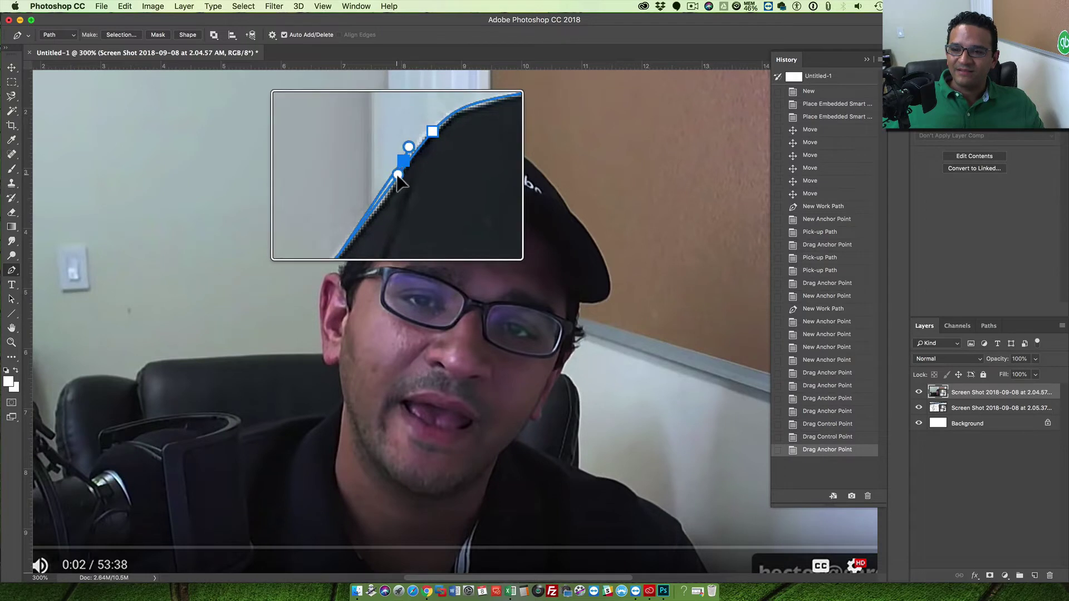
ctrl+click(400, 174)
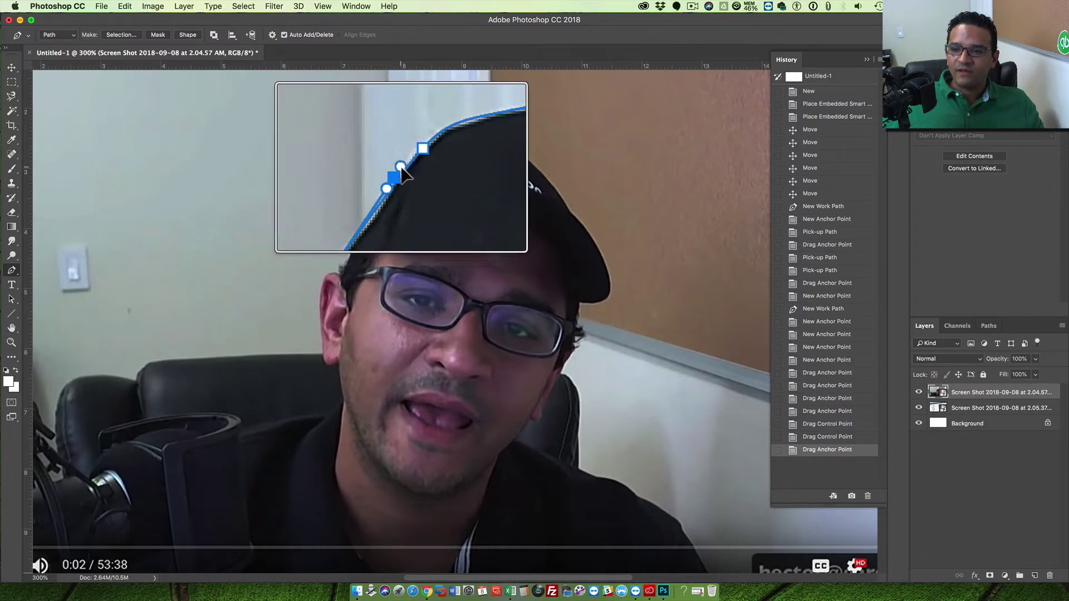
click(393, 169)
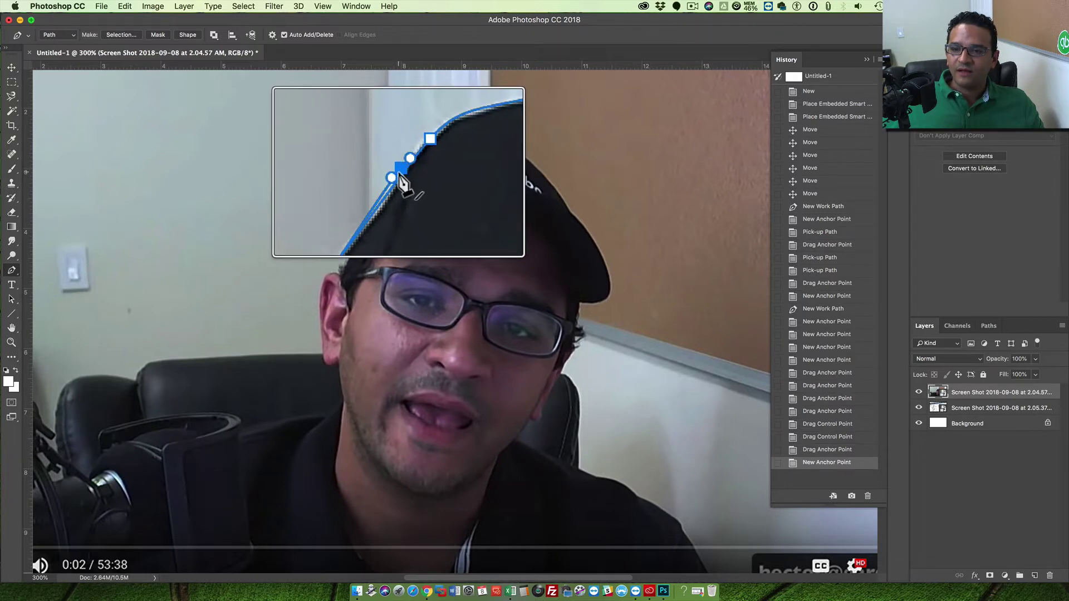
click(793, 450)
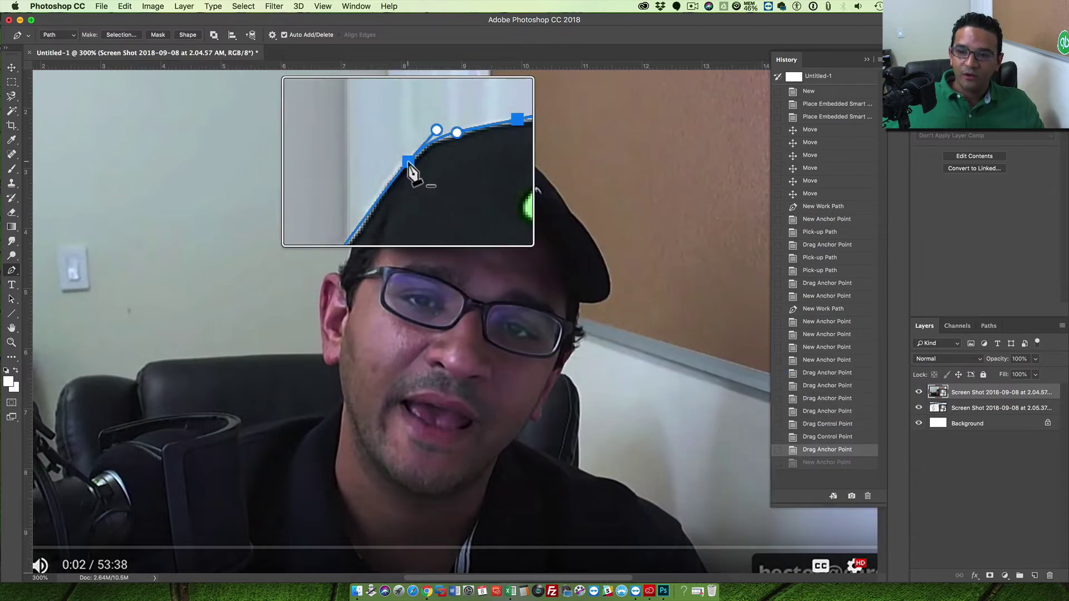
drag(407, 162, 354, 239)
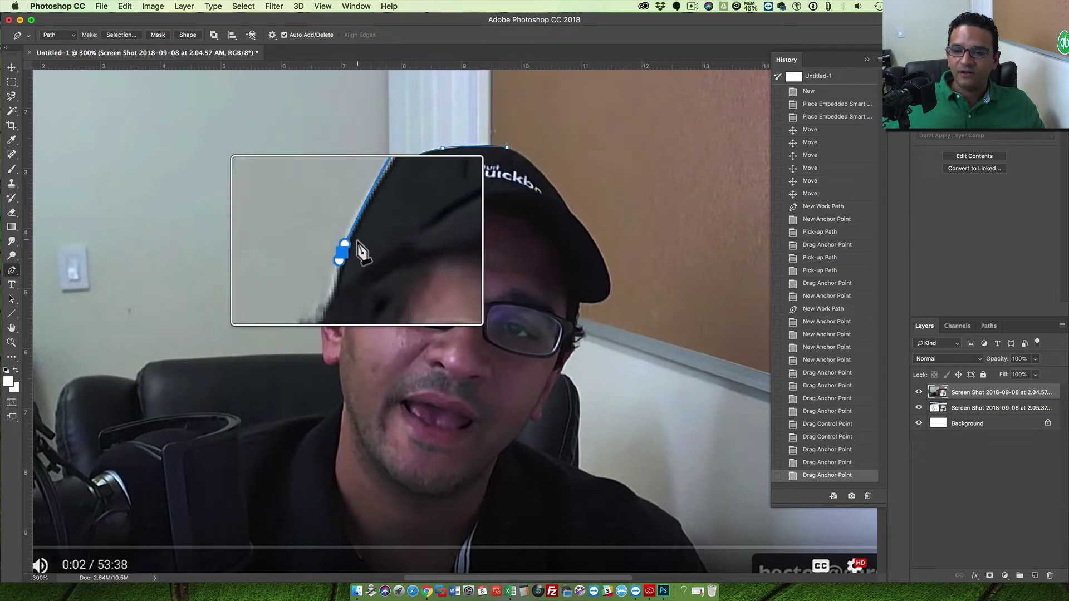
Step: Trace the path from the cap's edge past the hair and around the ear to the earlobe
click(347, 268)
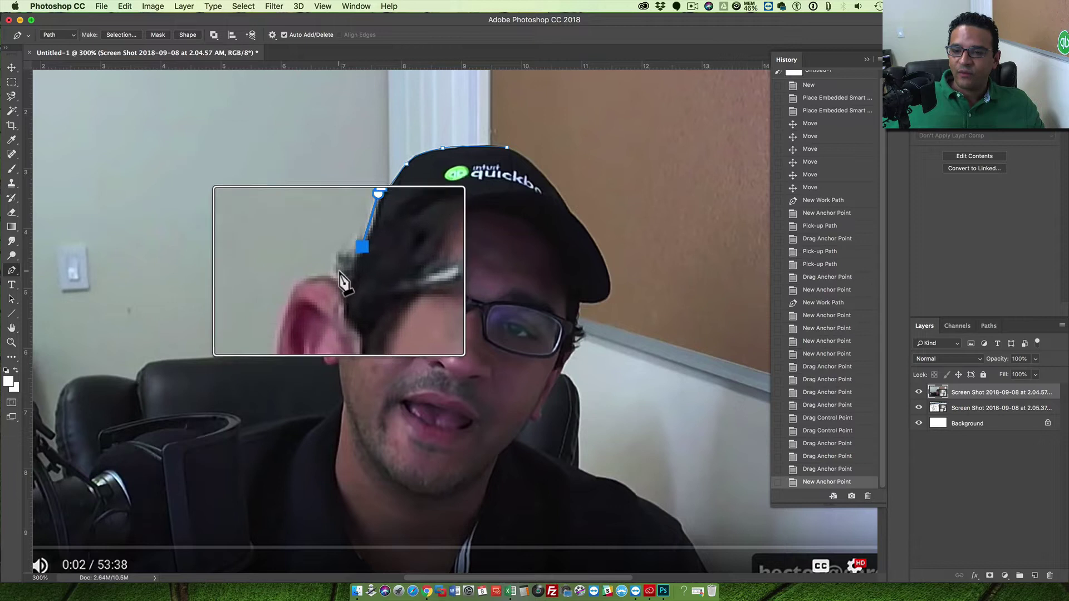
click(333, 283)
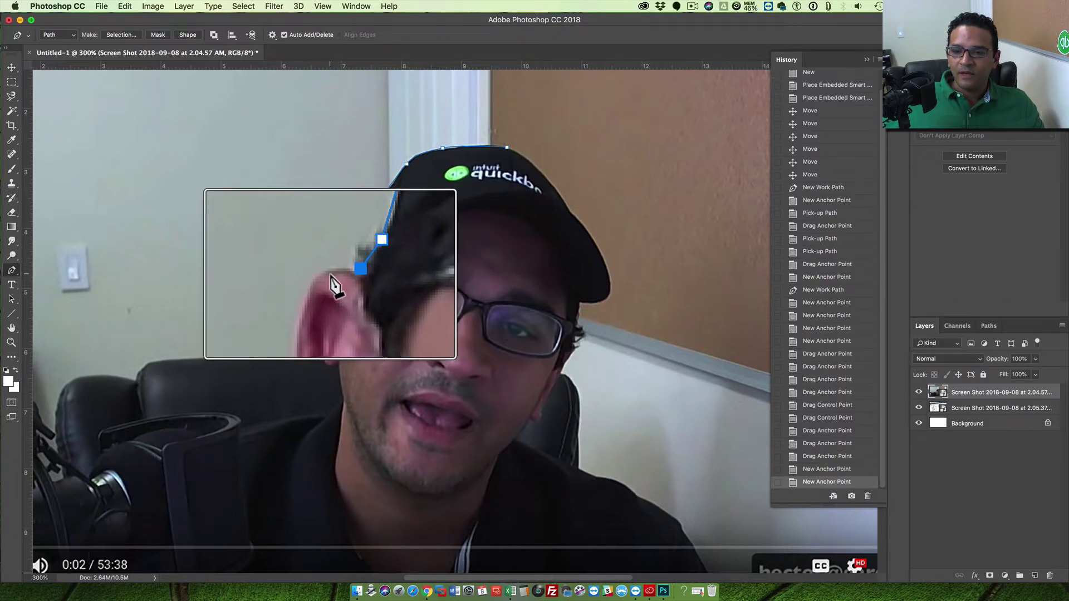
drag(328, 273, 322, 314)
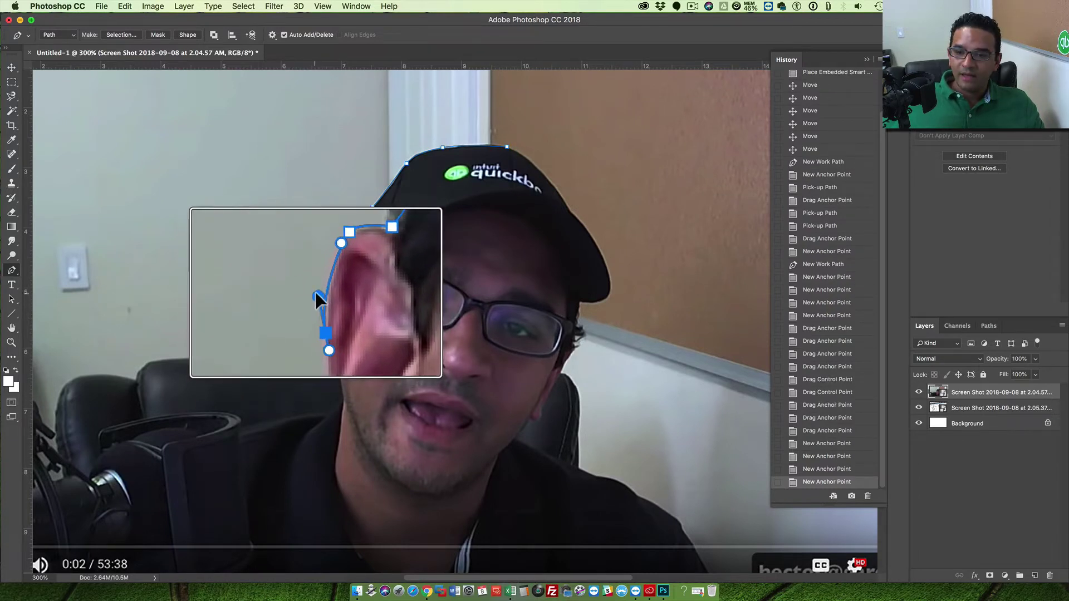
drag(316, 279, 320, 311)
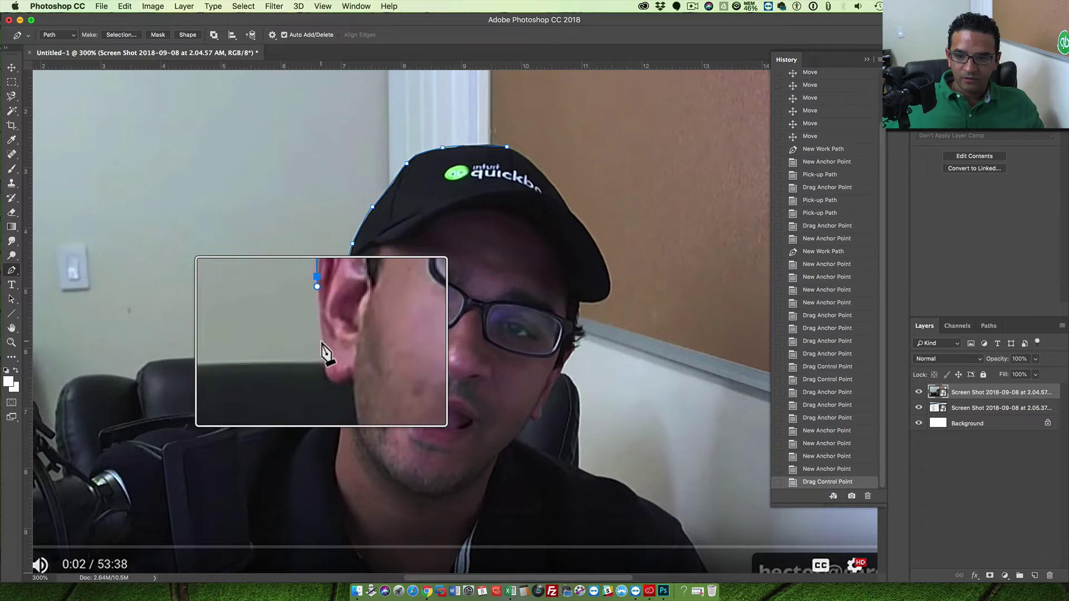
click(321, 342)
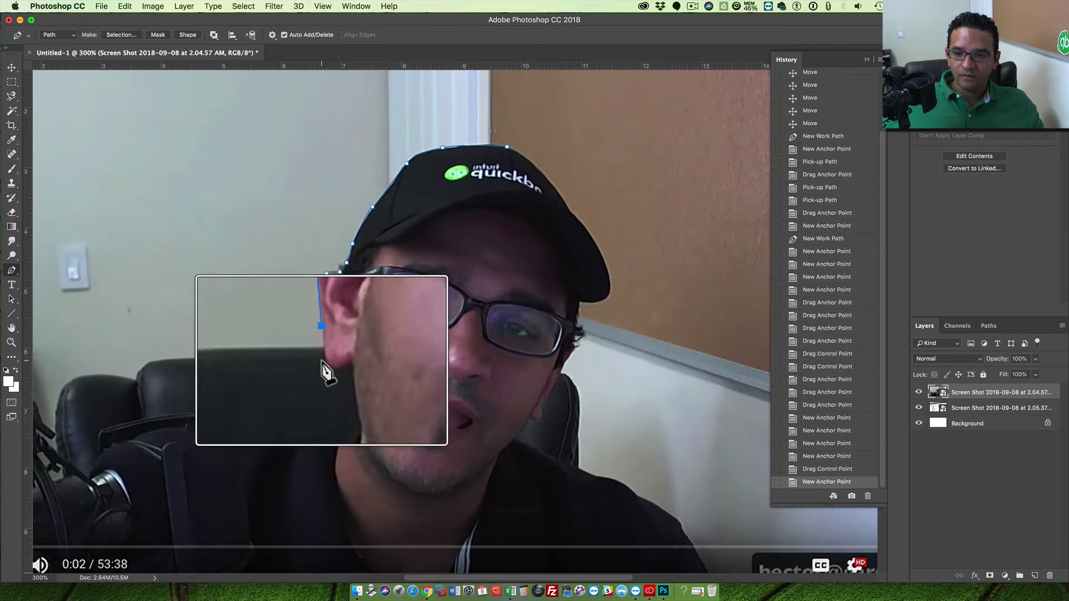
mouse_move(325, 361)
mouse_down()
mouse_move(334, 375)
mouse_move(339, 363)
mouse_move(334, 376)
mouse_move(326, 368)
mouse_move(351, 358)
mouse_move(336, 362)
mouse_up()
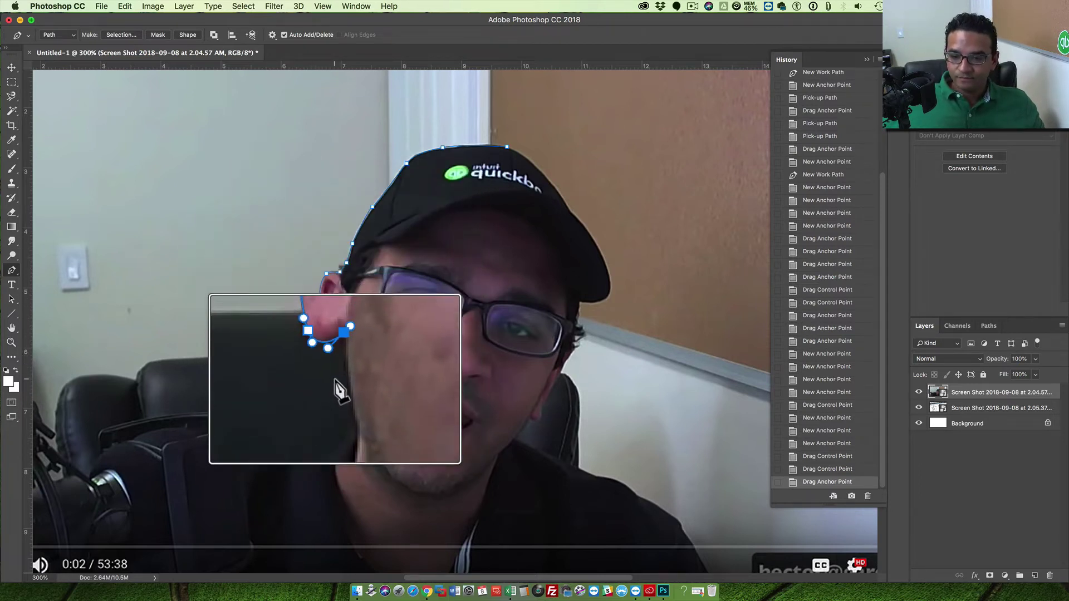
Step: Continue the path down the jaw, along the left shoulder and over the top of the microphone mount
drag(338, 392, 350, 399)
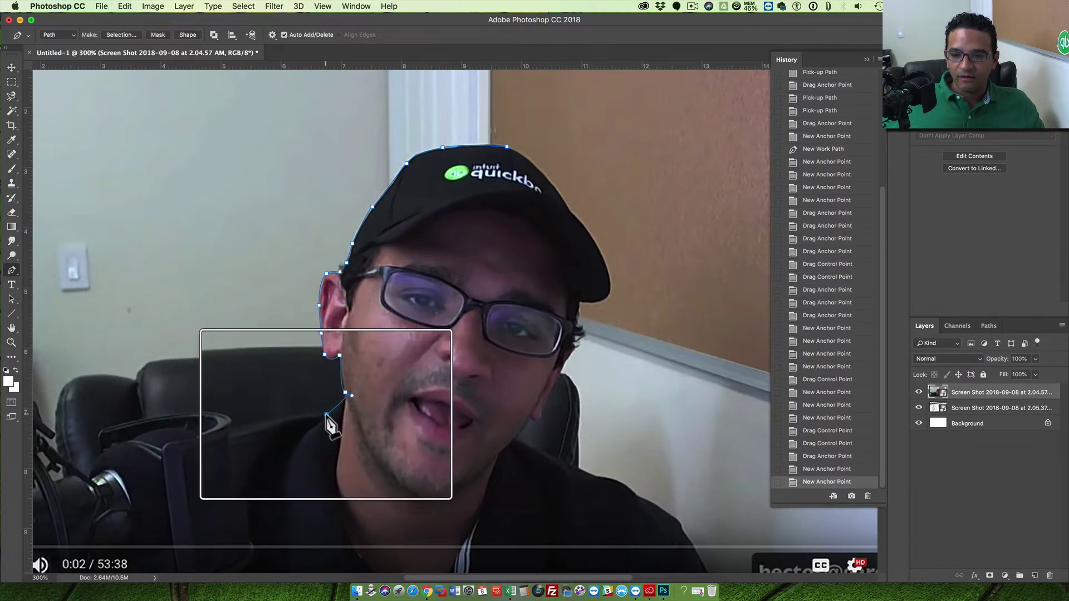
click(274, 420)
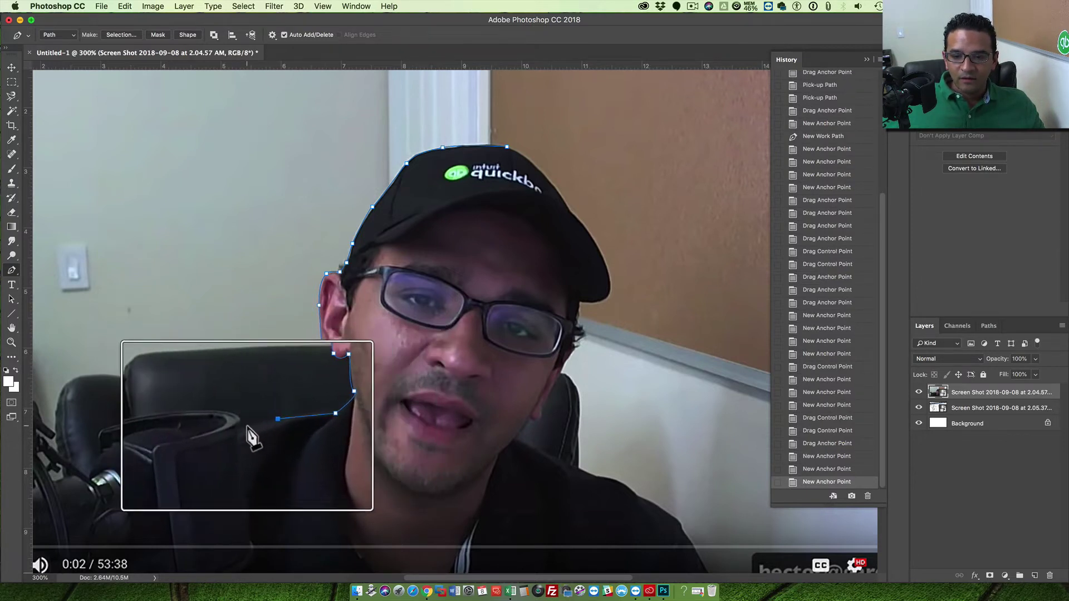
click(241, 426)
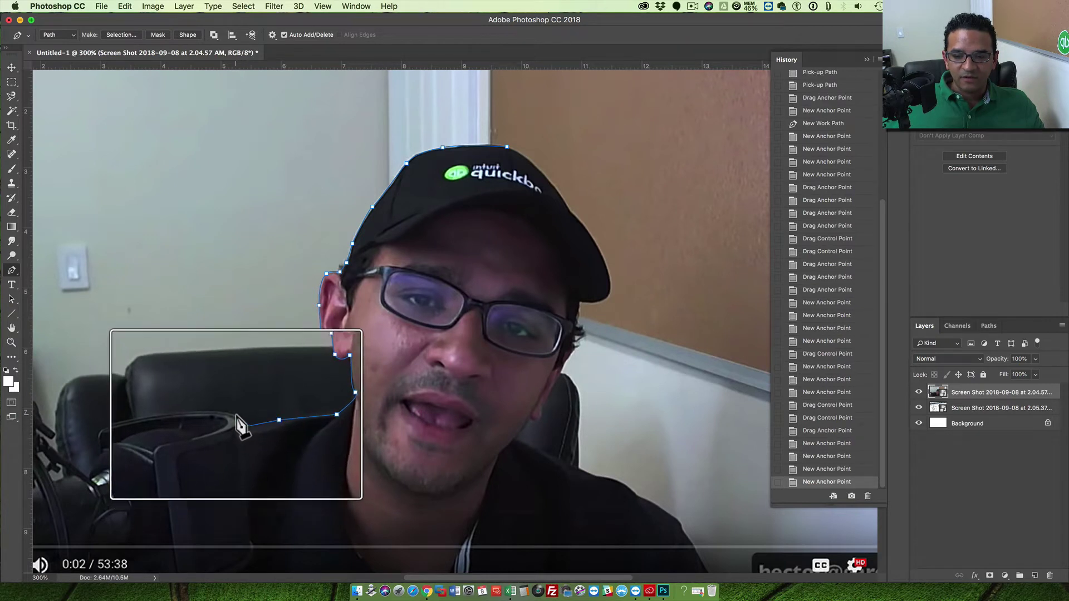
click(236, 418)
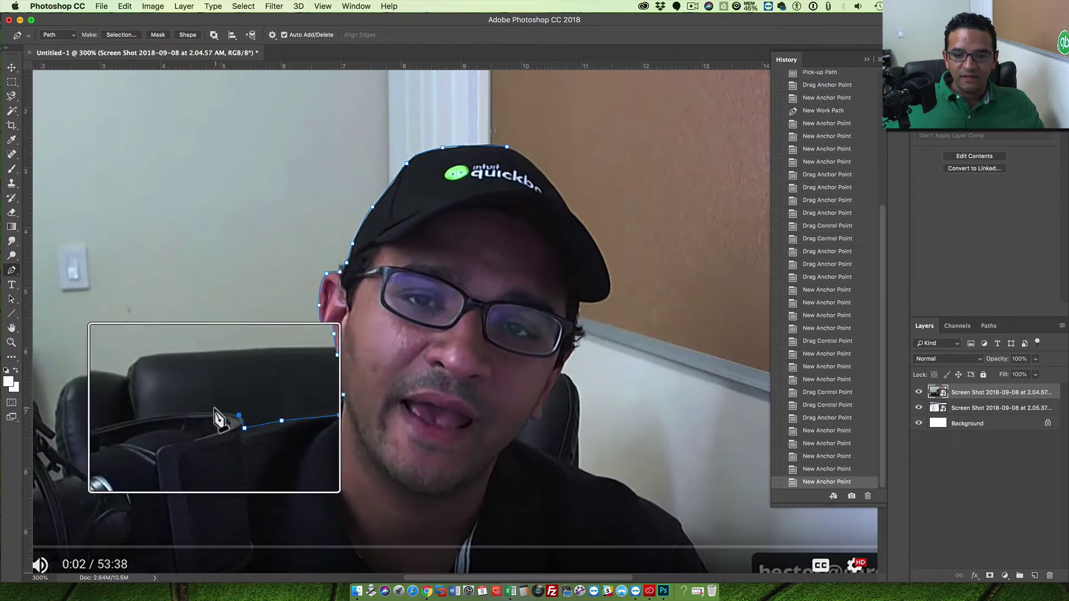
click(163, 417)
click(128, 424)
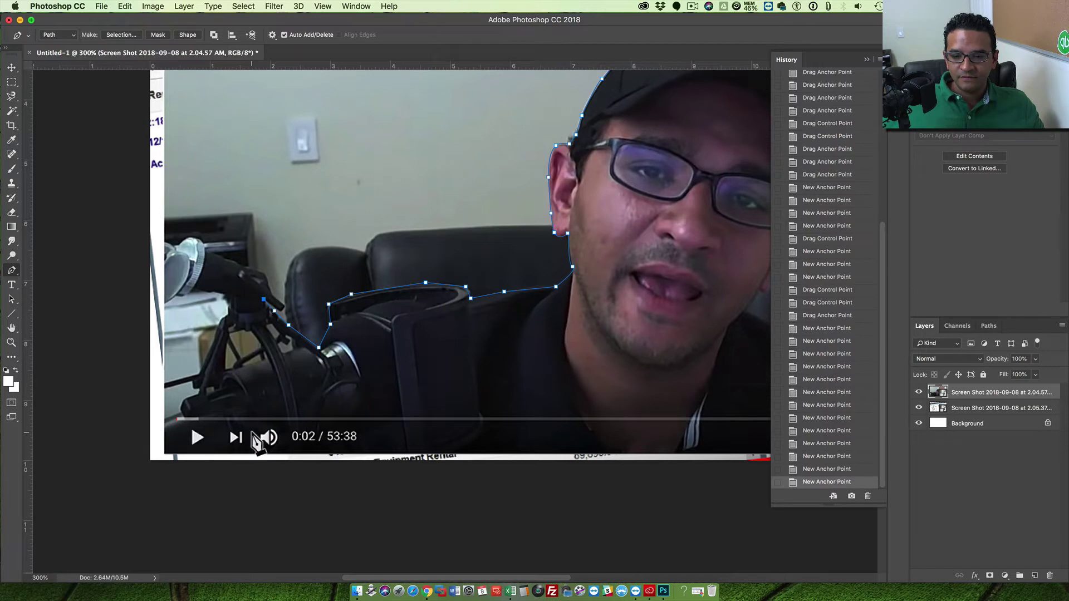
Step: Run the path down beside the microphone arm and straight across above the video playback controls to the opposite shoulder
click(253, 417)
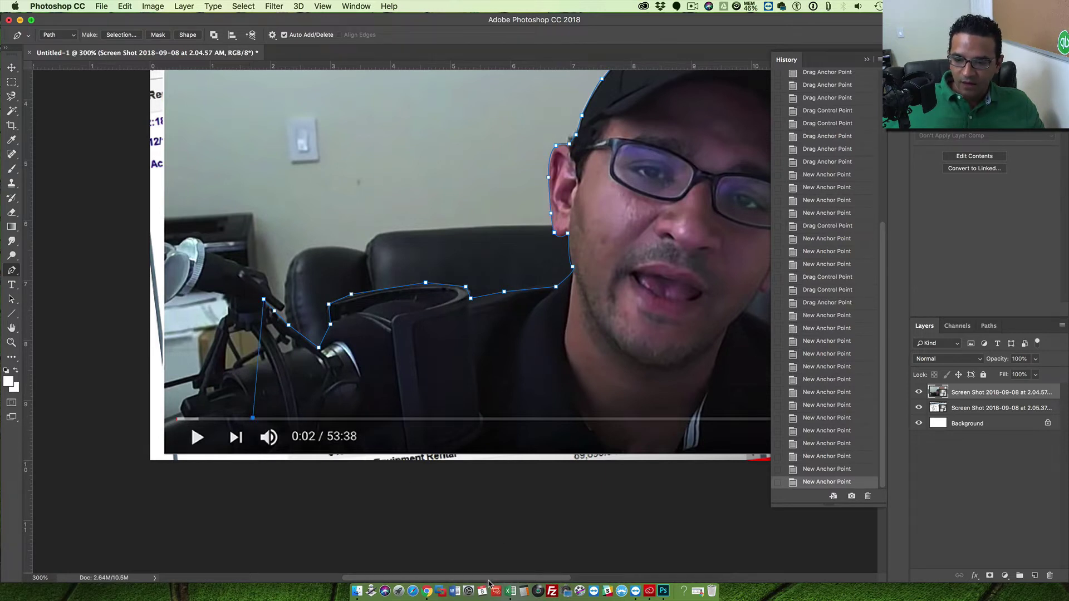
drag(488, 582, 537, 579)
click(724, 417)
Step: Trace the path up the presenter's right-hand shoulder towards the neck with a series of anchor points
drag(723, 416, 707, 402)
click(690, 381)
click(666, 366)
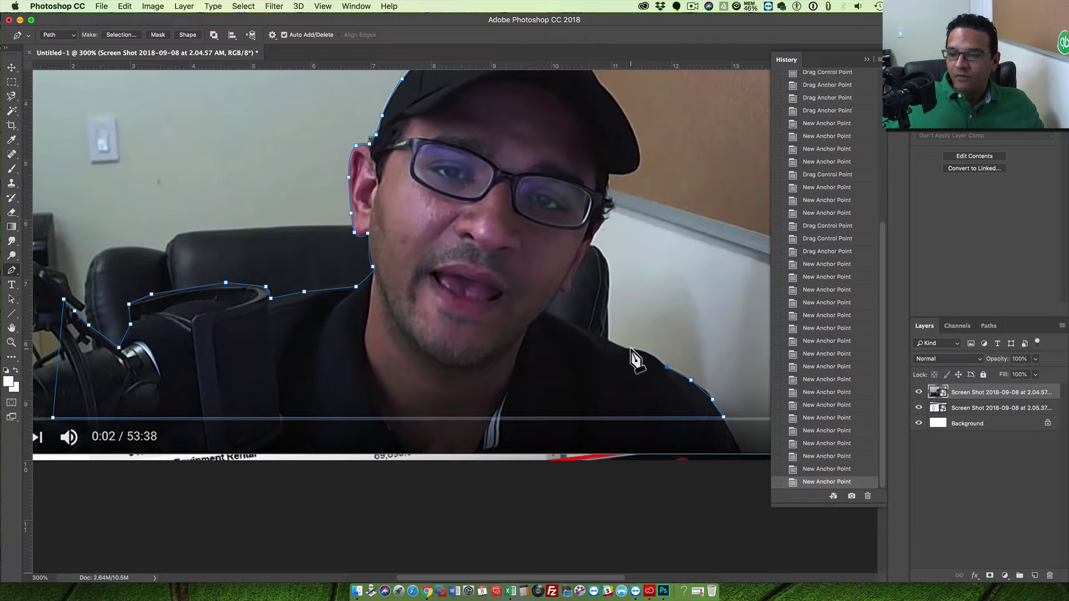
click(645, 351)
click(626, 348)
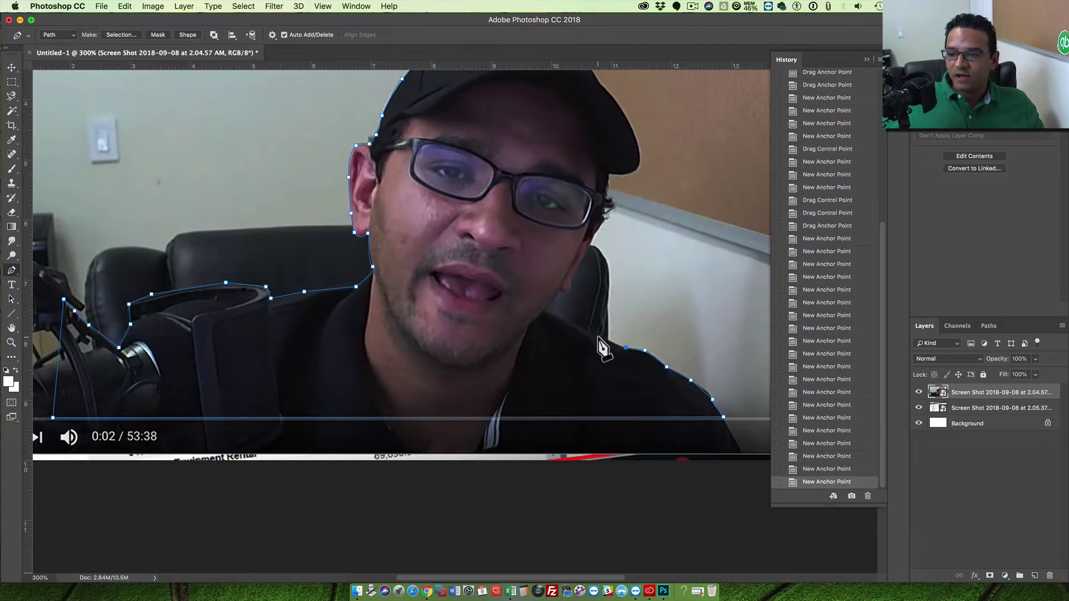
click(596, 334)
click(576, 325)
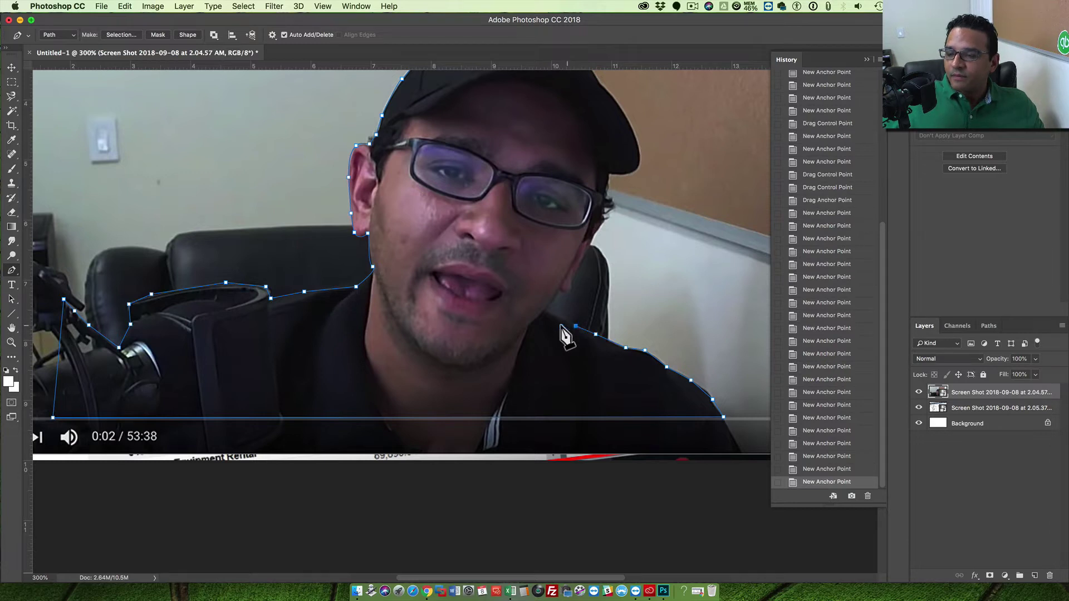
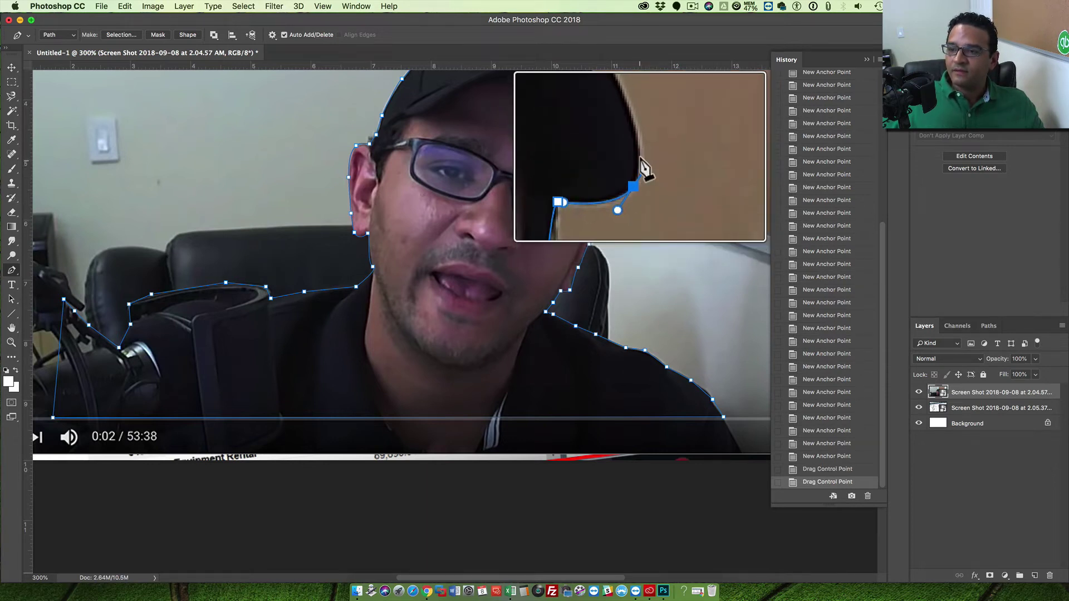
Step: Trace the path up the right edge of the cap and close it at the starting anchor on the crown
click(638, 137)
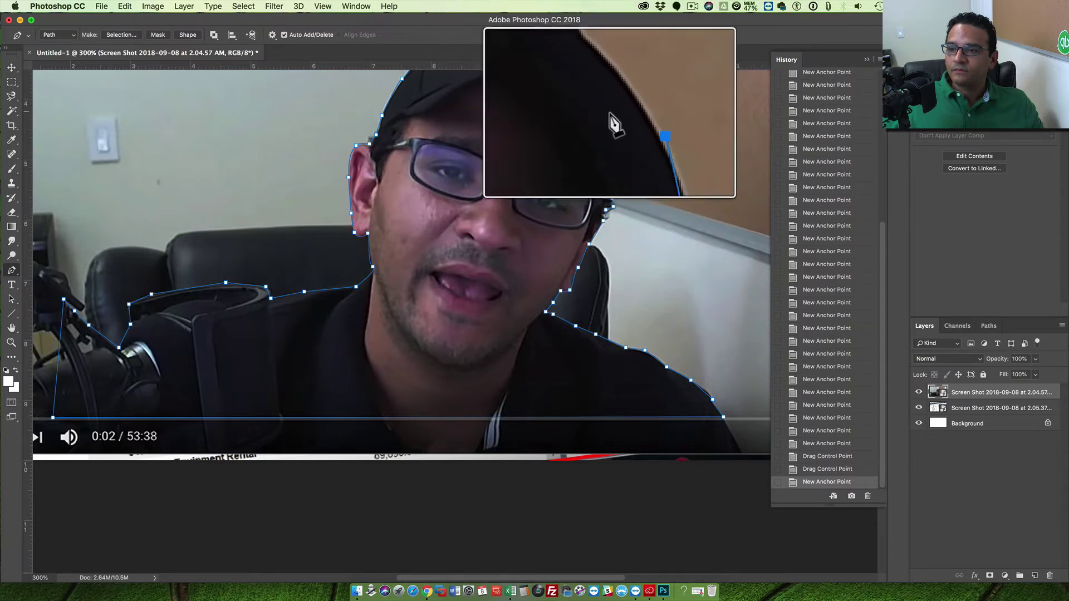
click(607, 92)
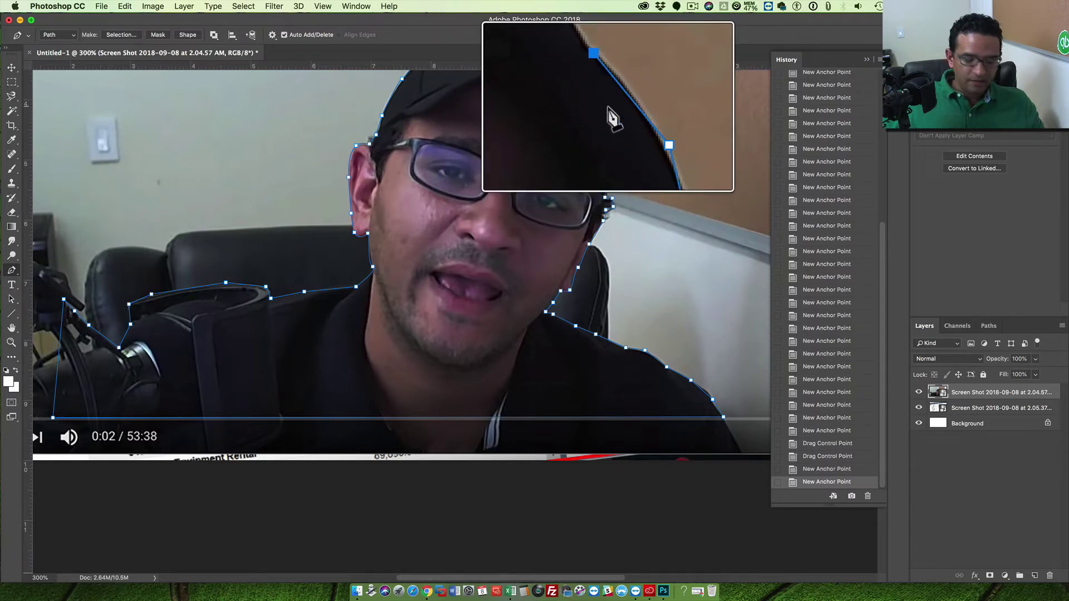
key(super+minus)
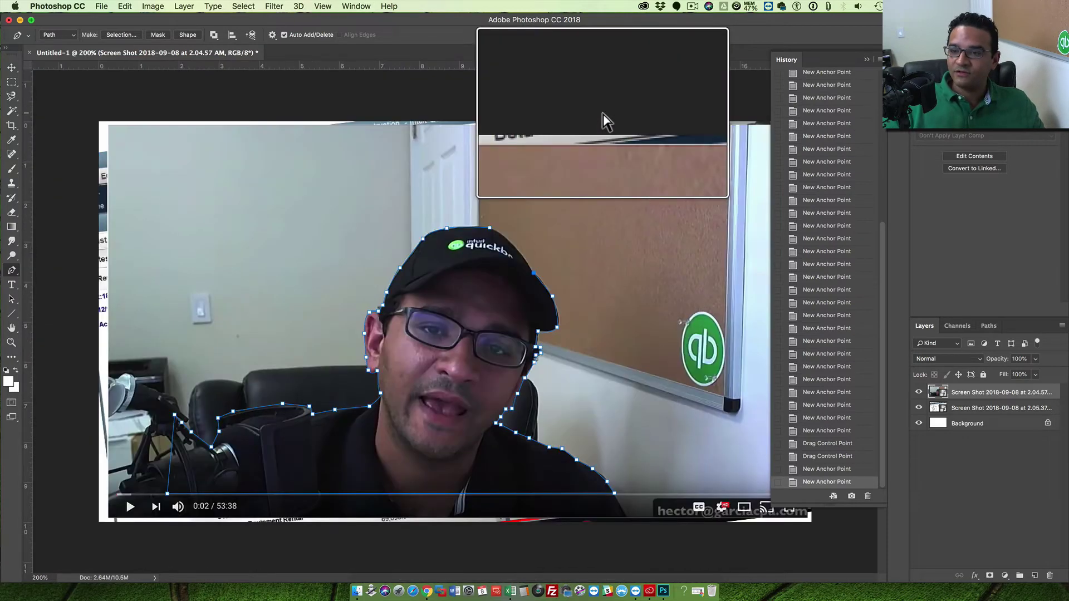
click(526, 268)
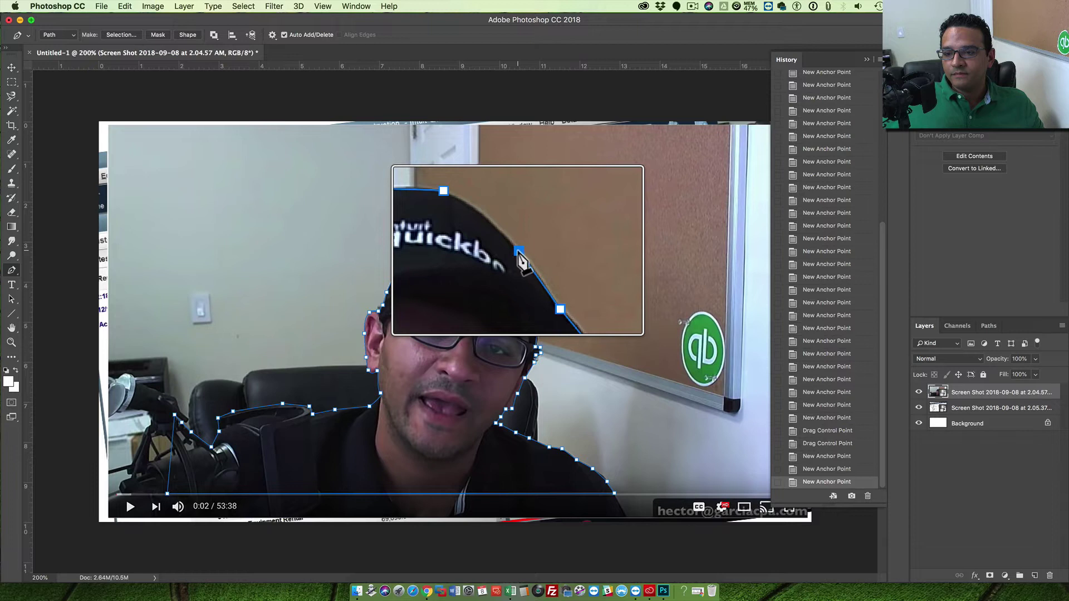
click(497, 237)
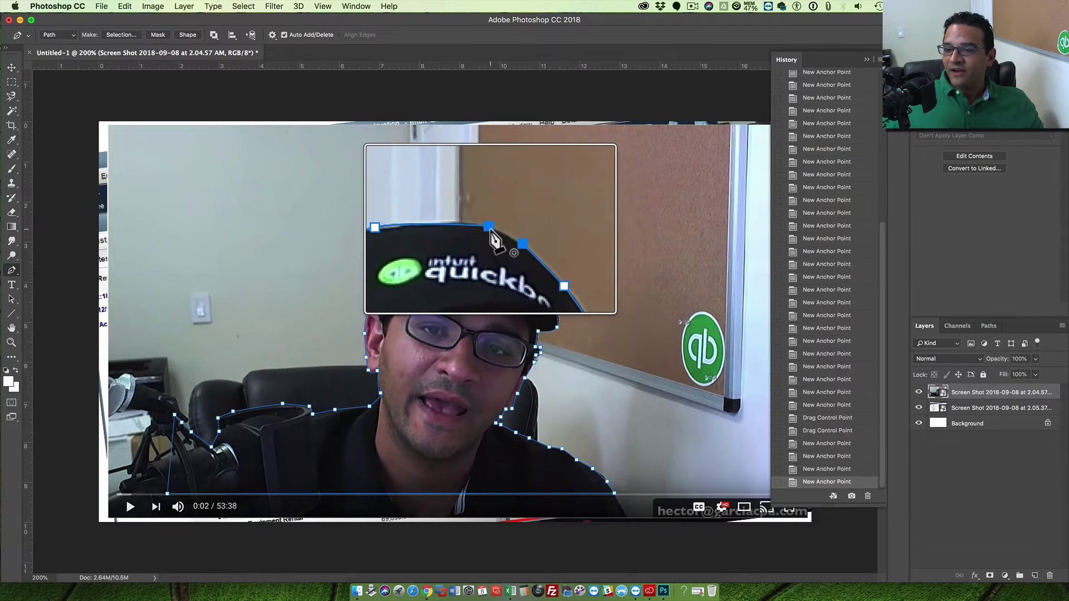
click(490, 229)
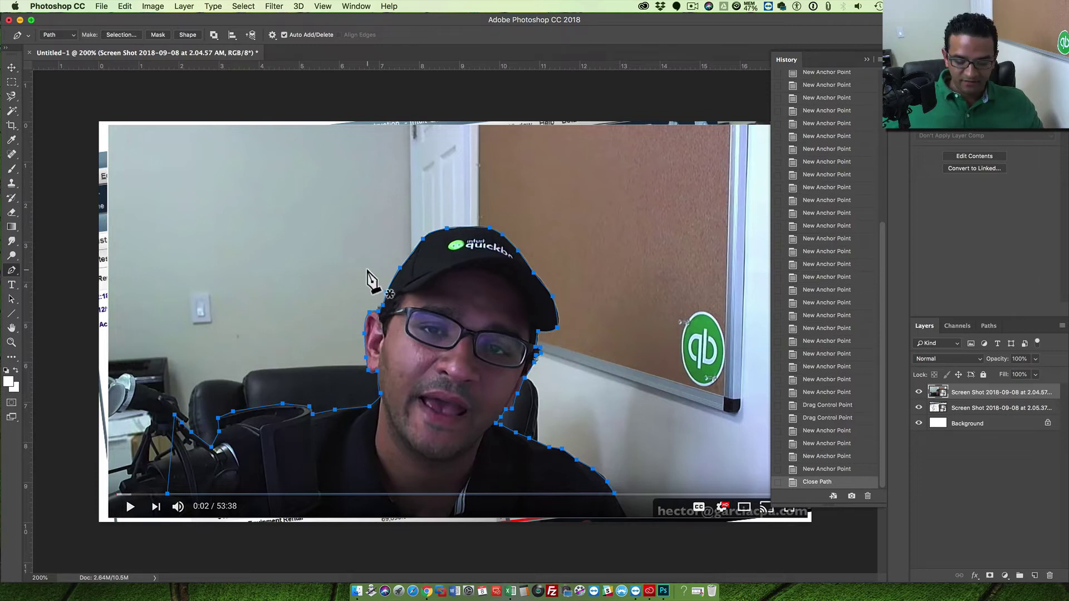
Step: Adjust the path's anchor points along the outer edge of the cap's brim to follow its contour
key(super+plus)
key(super+plus)
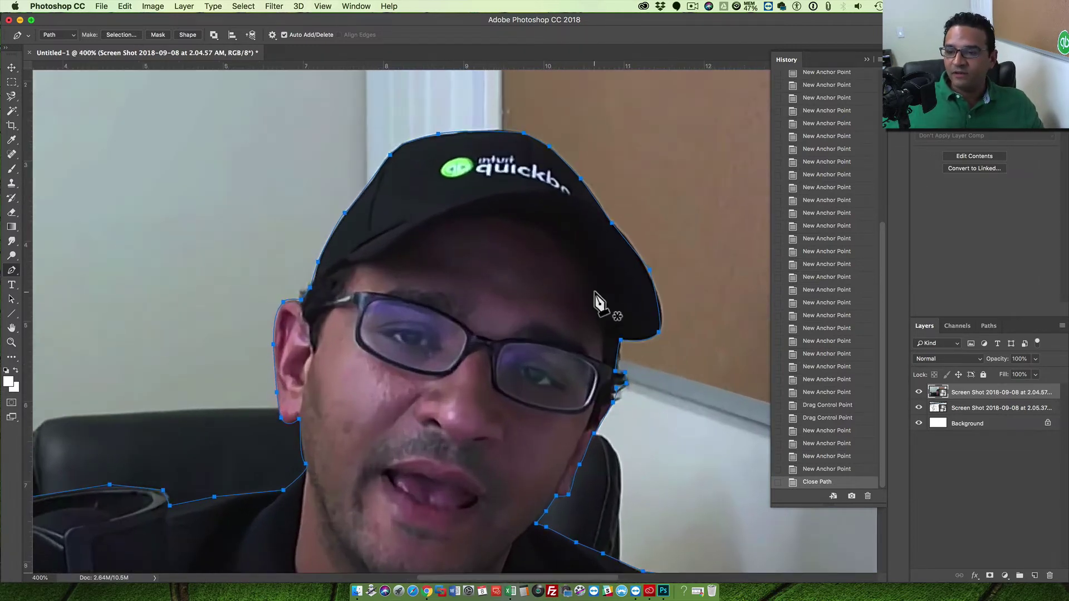
scroll(598, 300, down, 1)
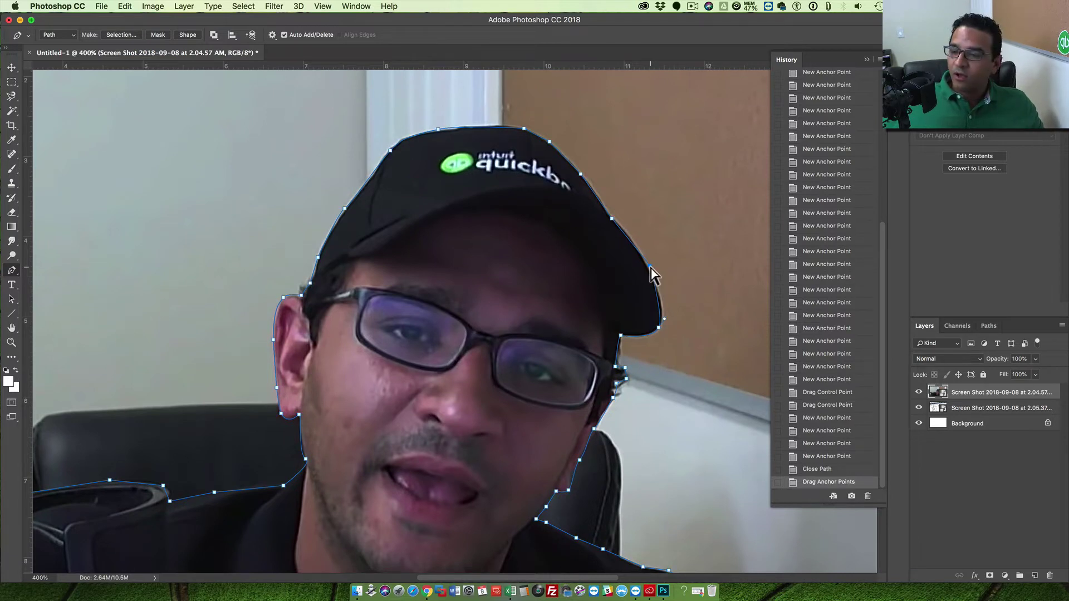
drag(663, 259, 652, 266)
click(651, 265)
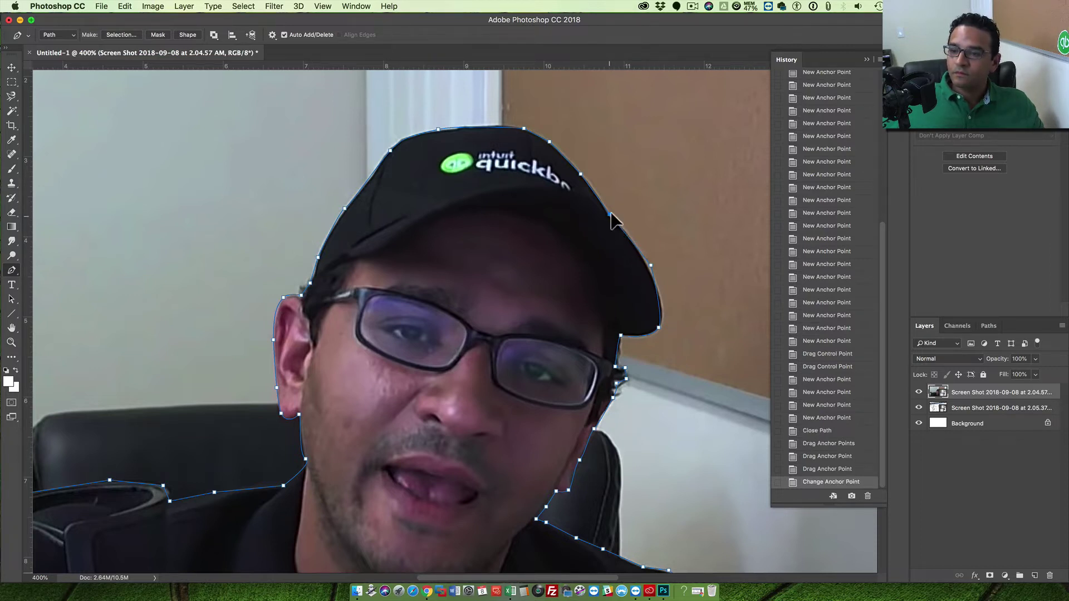
alt+click(609, 214)
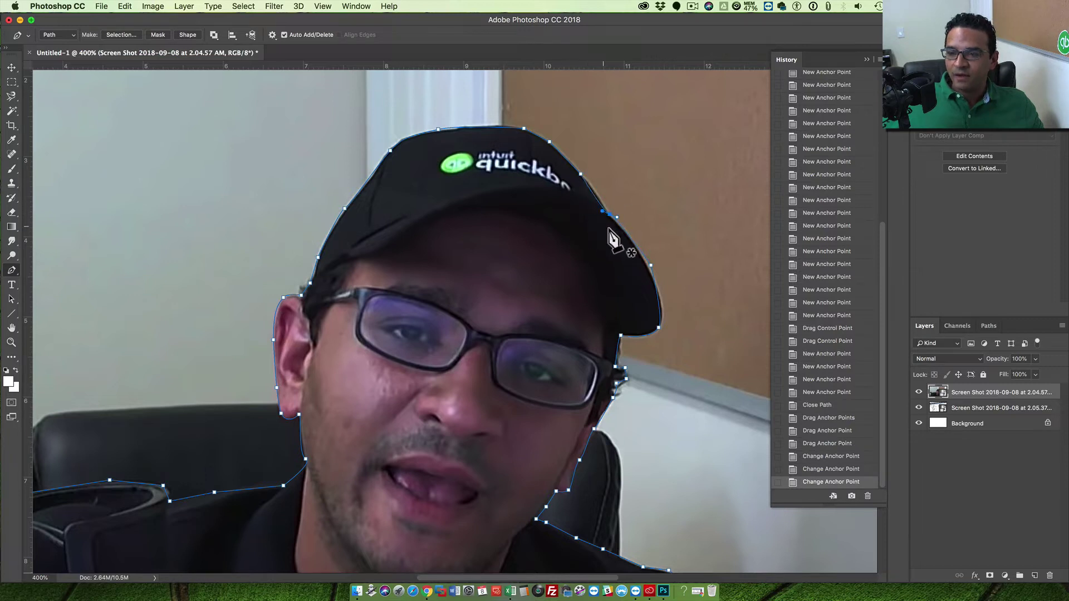
click(821, 471)
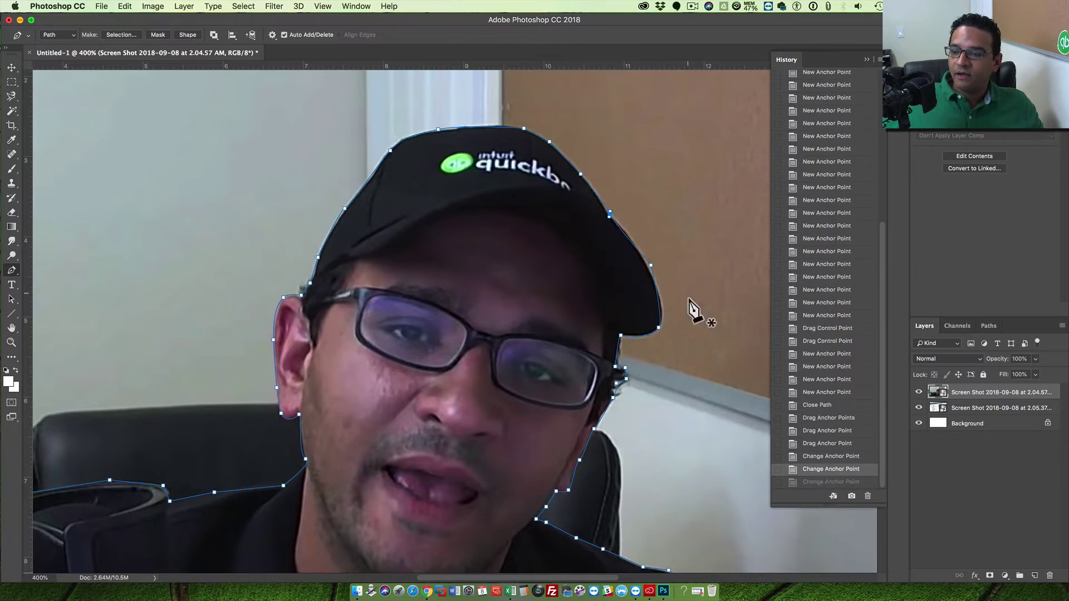
click(824, 458)
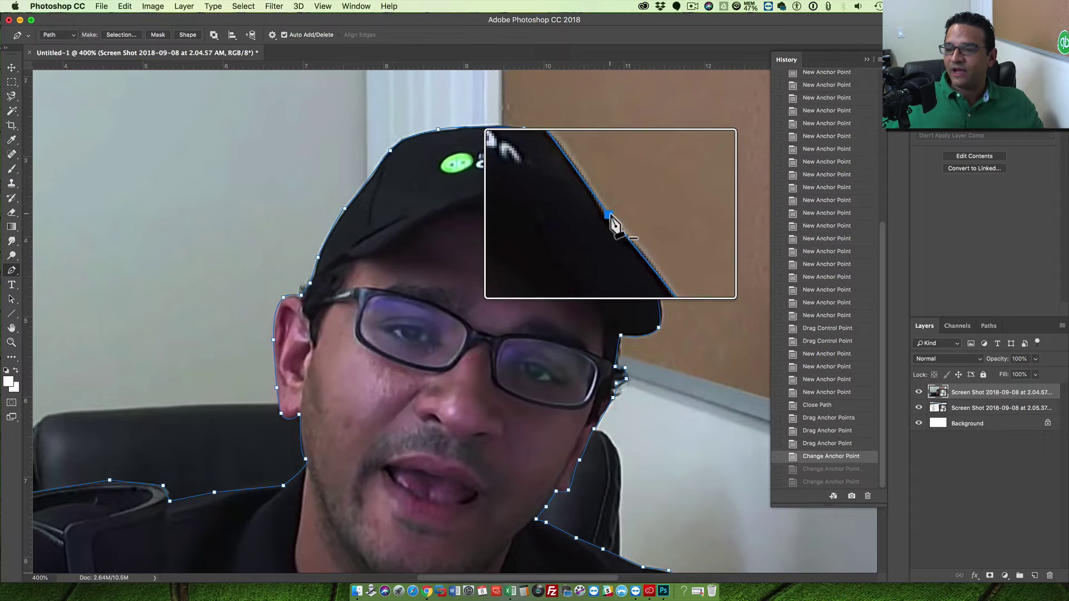
Step: Convert the anchor points along the cap's sloping right edge and crown to smooth points, and adjust their curve handles
drag(609, 215, 628, 239)
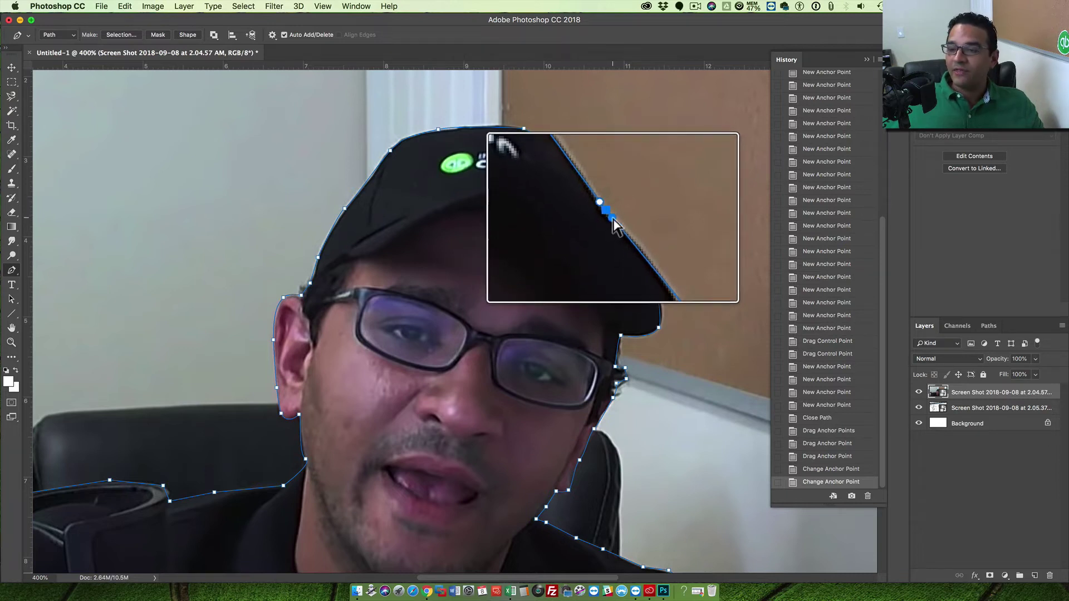
drag(619, 222, 607, 211)
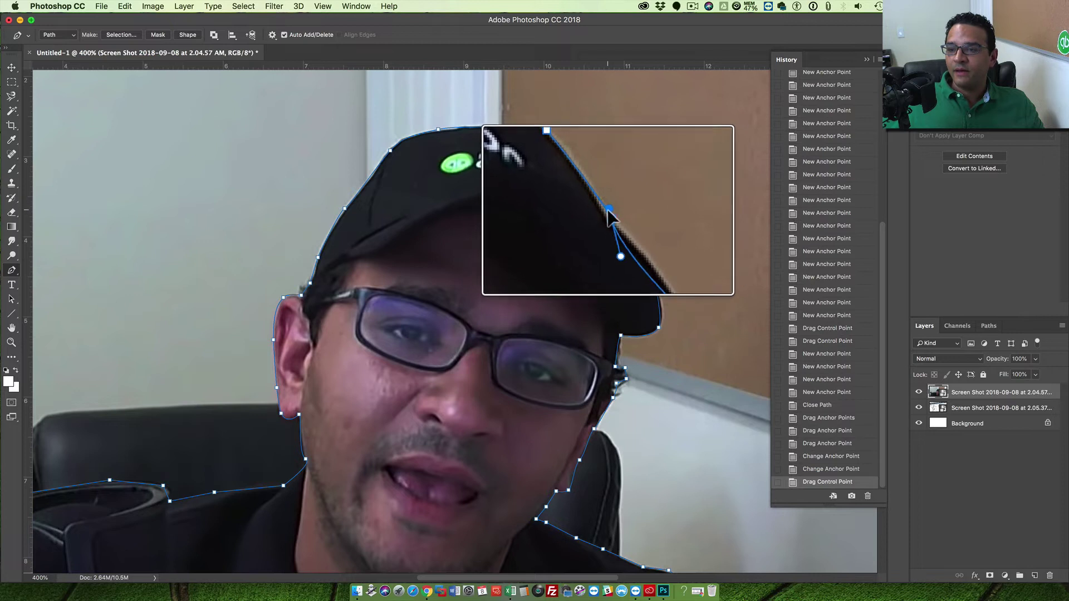
drag(618, 238, 619, 235)
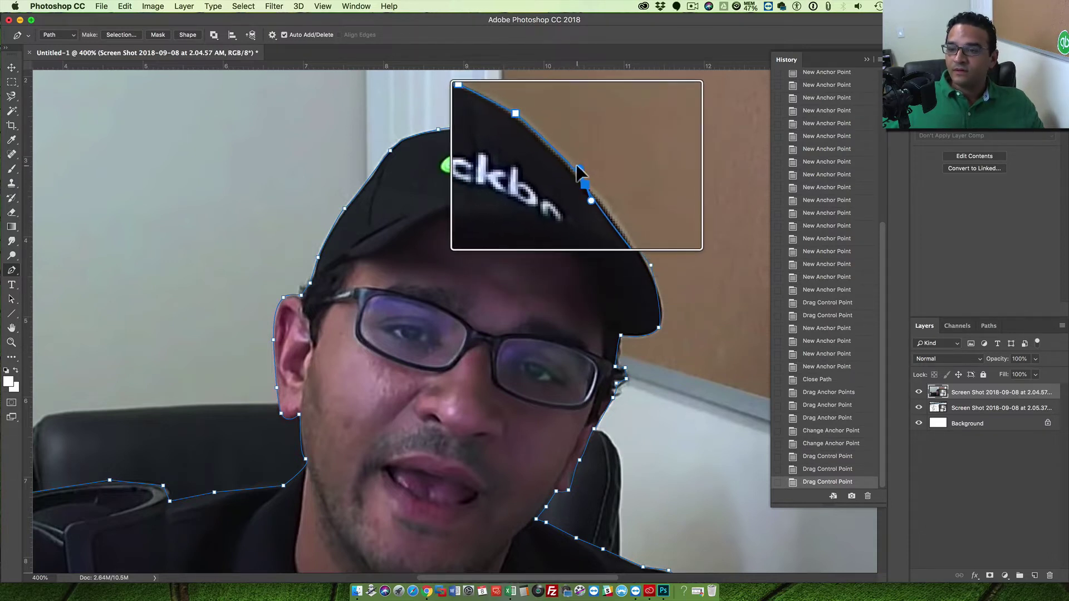
alt+click(576, 170)
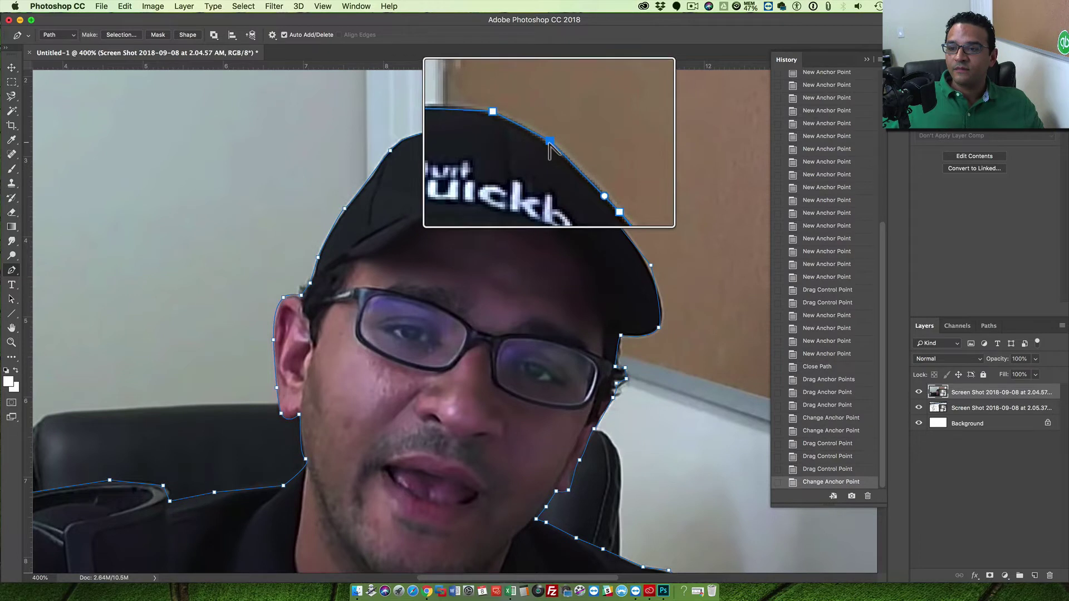
alt+click(517, 135)
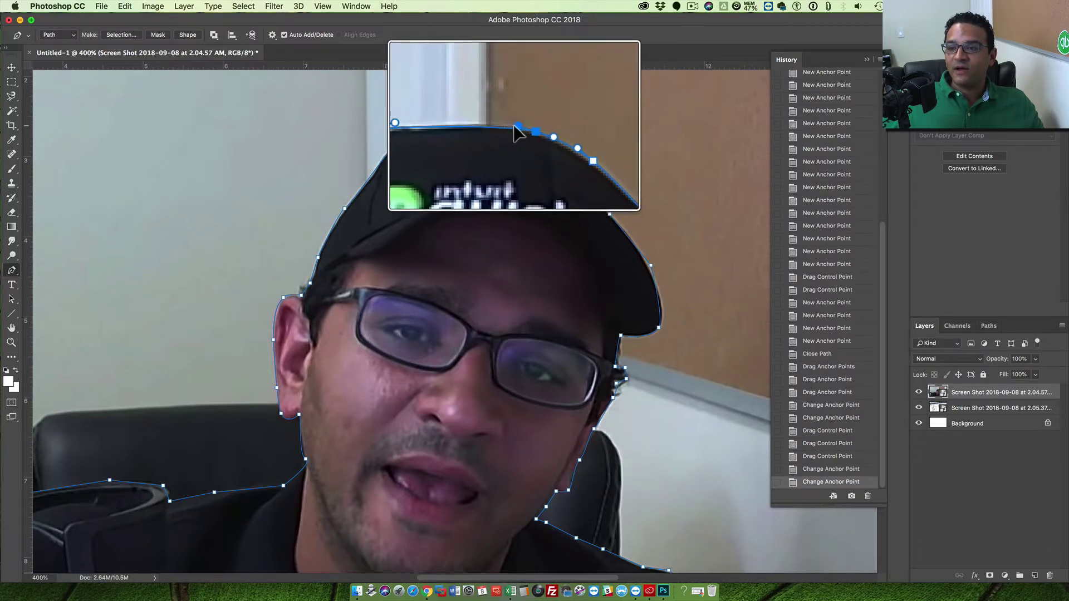
alt+click(469, 137)
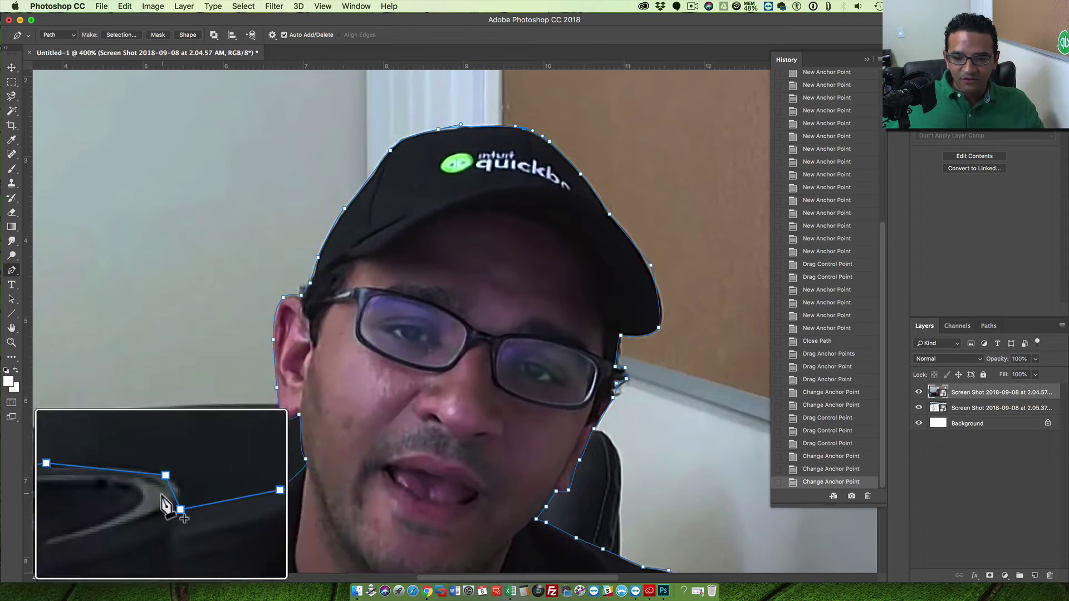
Step: Smooth and reposition the path's anchor points around the microphone mount
drag(164, 486, 130, 482)
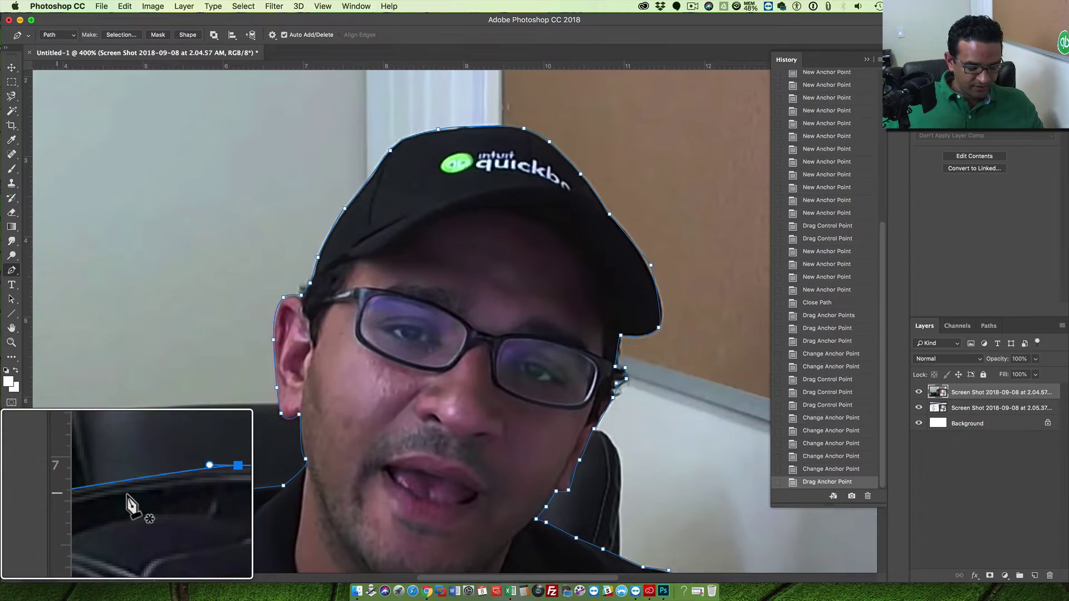
key(super+minus)
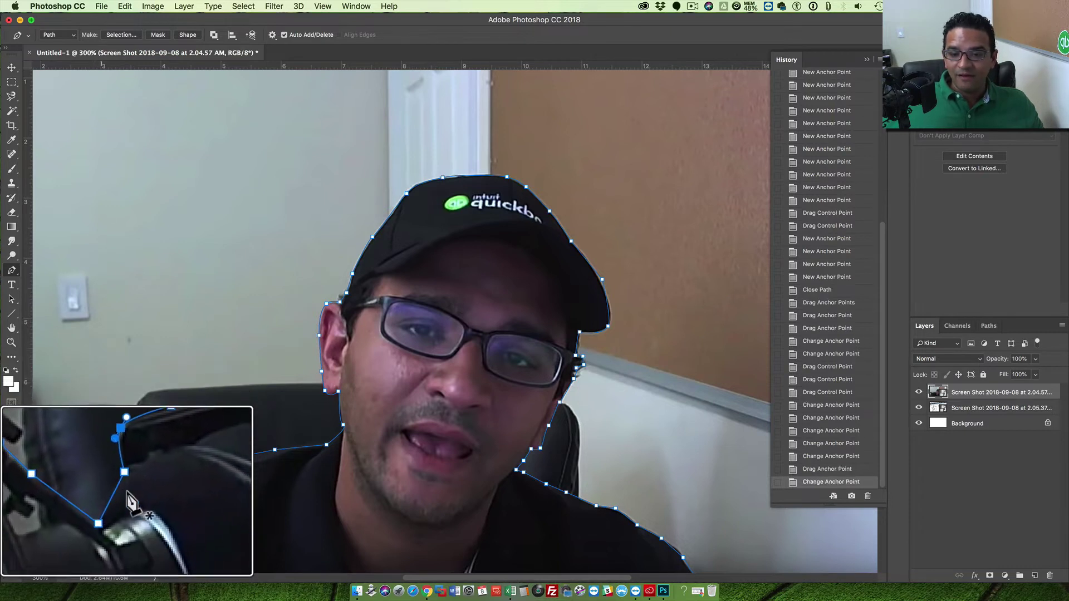
alt+click(126, 502)
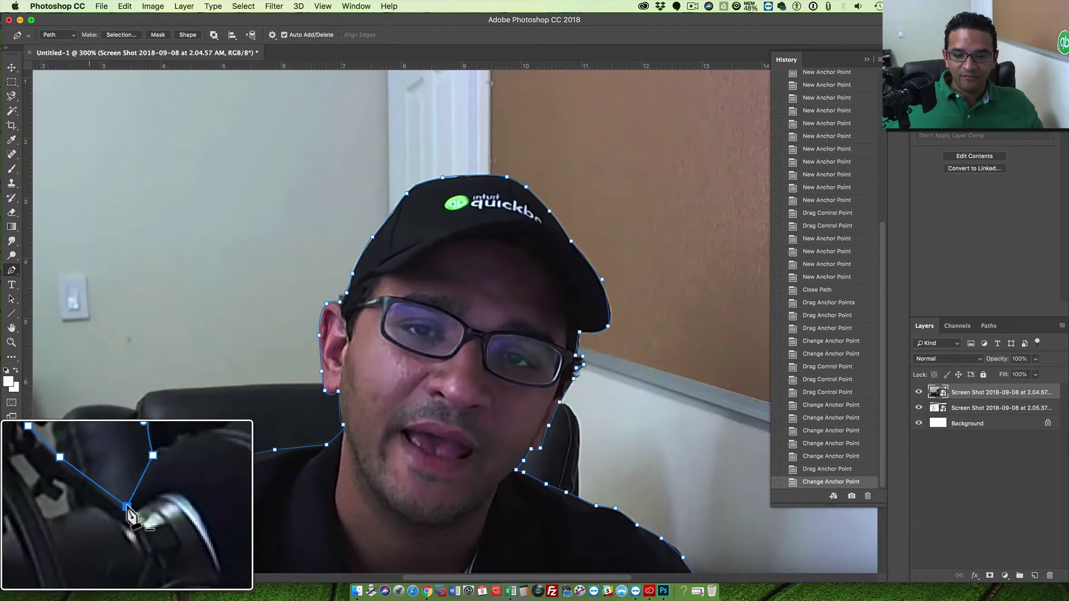
drag(127, 511, 128, 504)
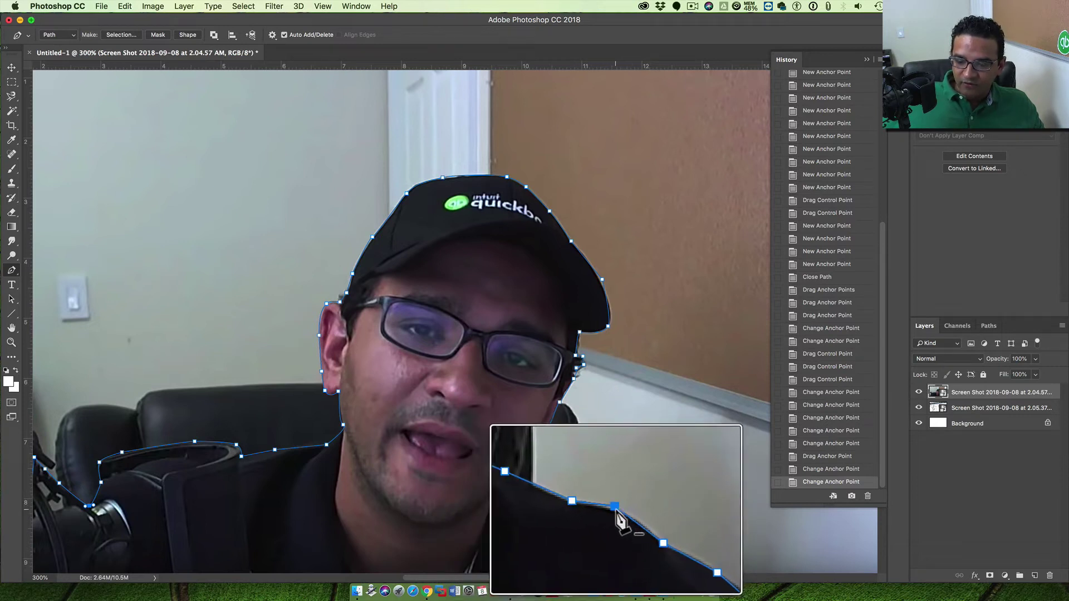
Step: Smooth and reposition the anchor points along the presenter's shoulder on the right side of the image
super+click(616, 508)
alt+click(611, 513)
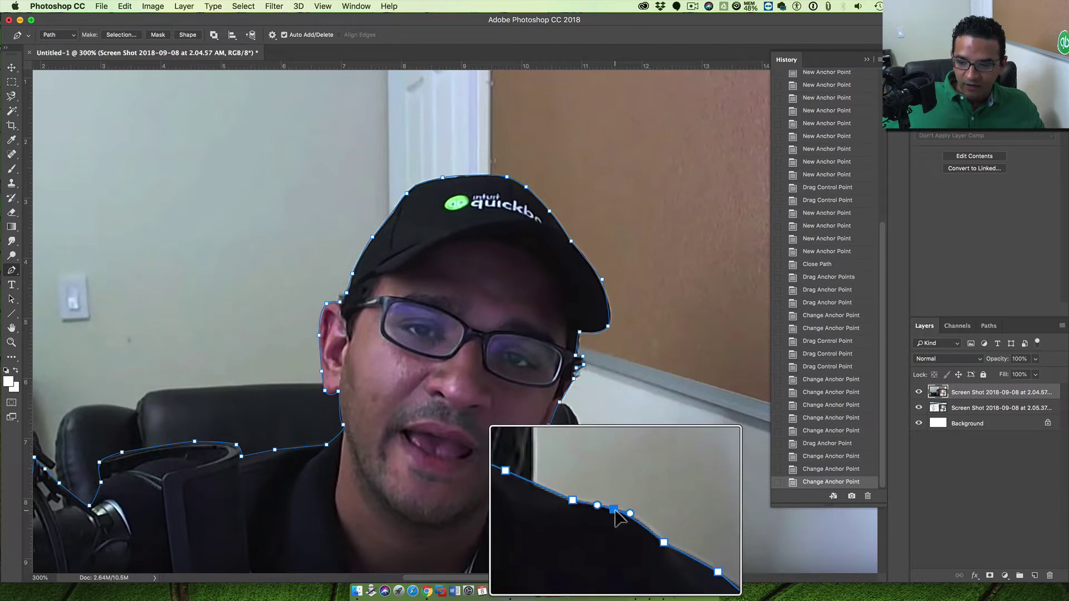
drag(617, 515, 612, 512)
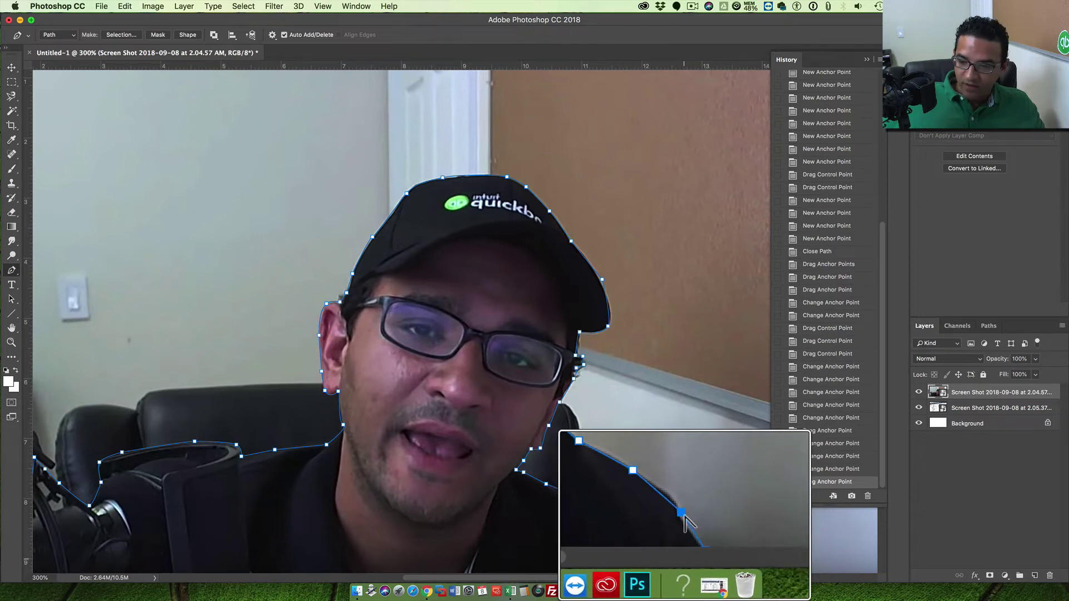
alt+click(680, 521)
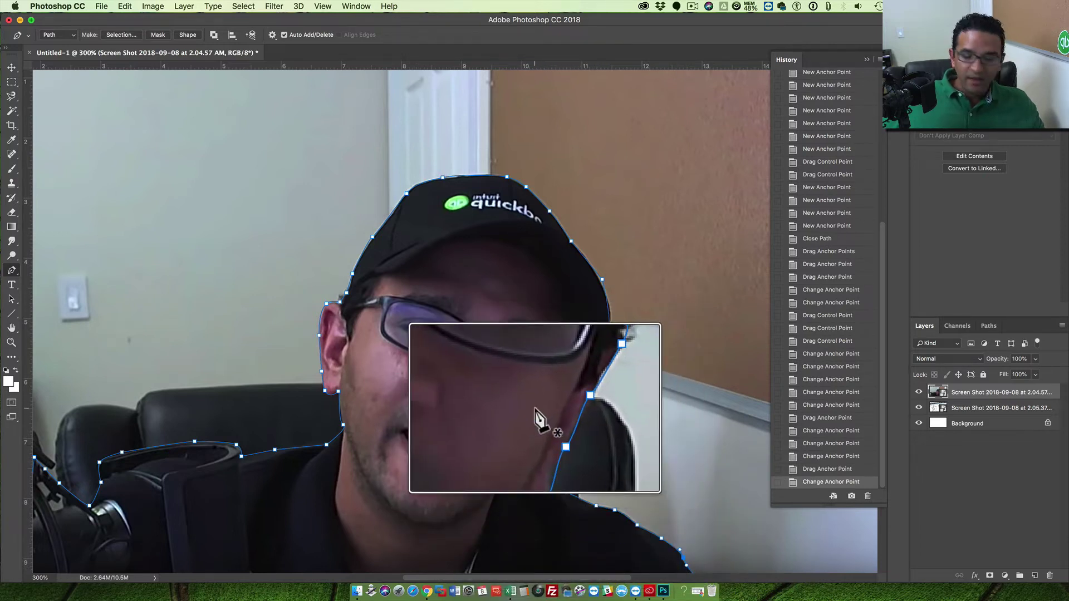
Step: Convert the work path into a new anti-aliased selection with a feather radius of 1 pixel
scroll(528, 428, up, 4)
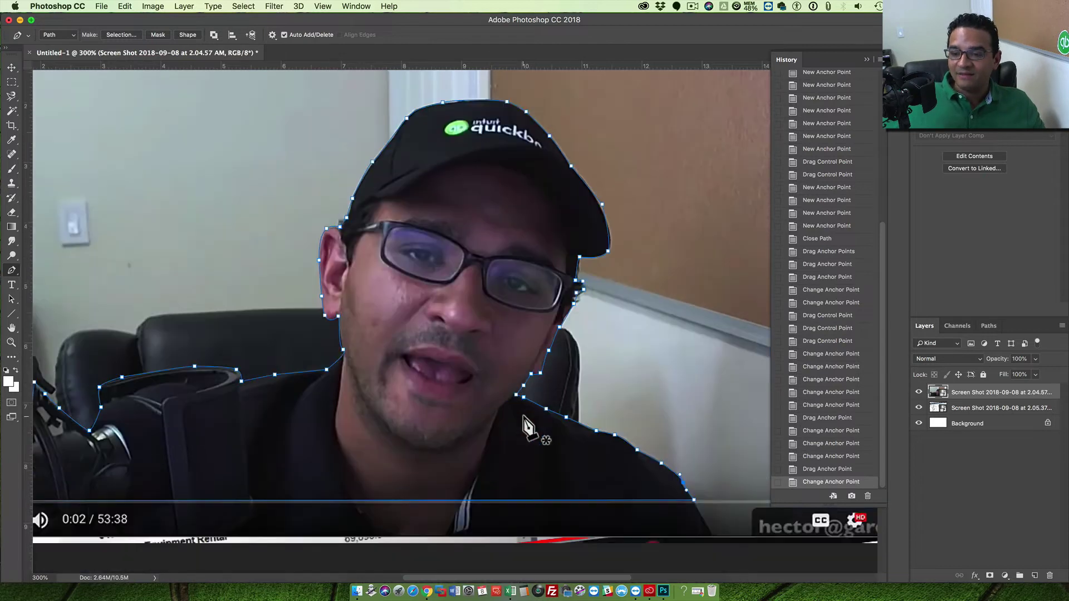
scroll(528, 428, down, 2)
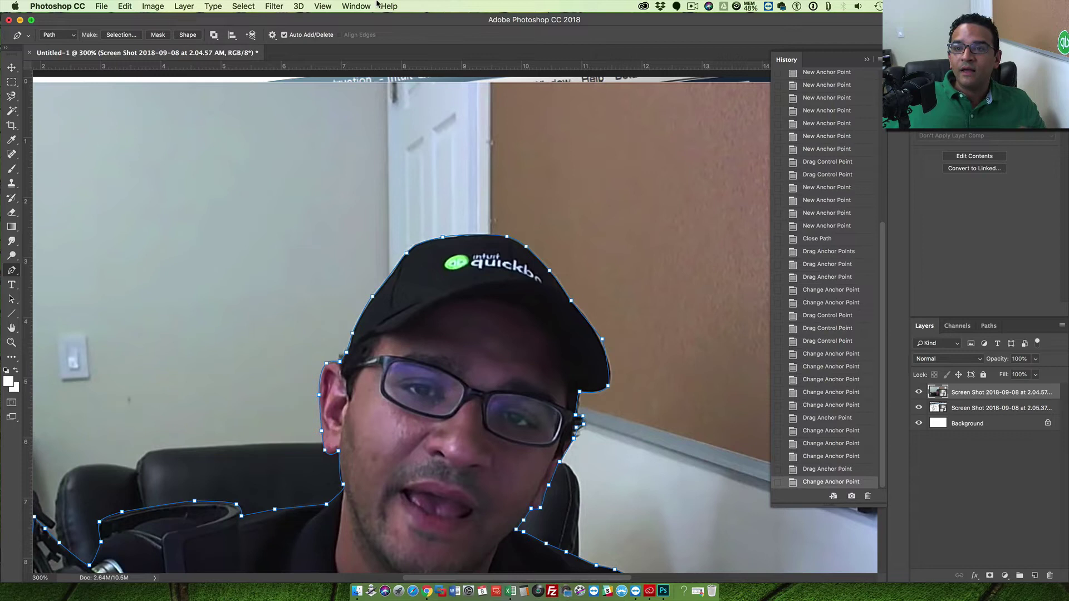
click(356, 6)
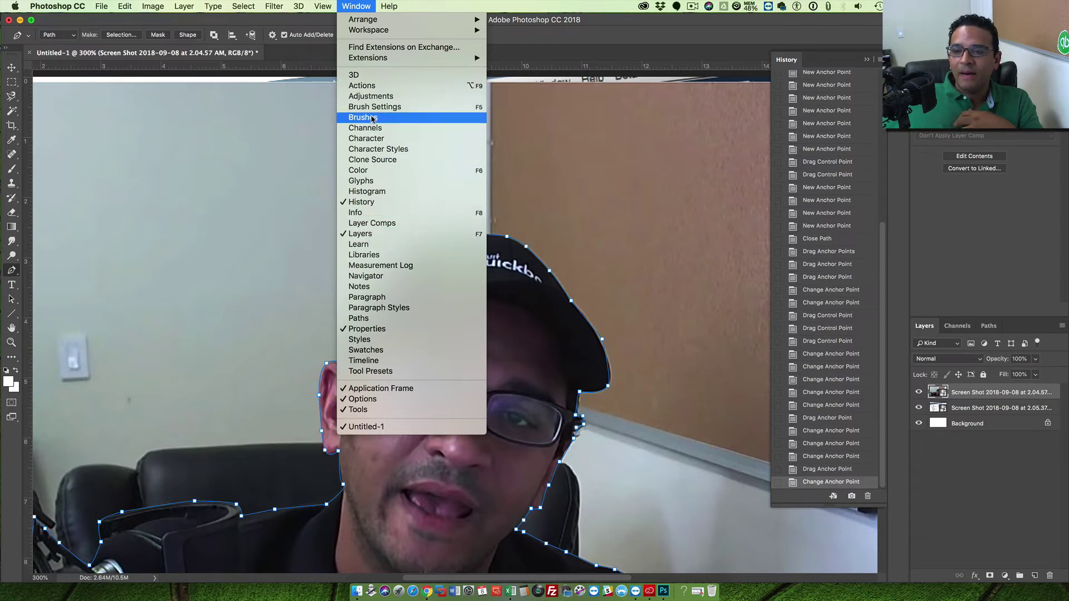
click(368, 318)
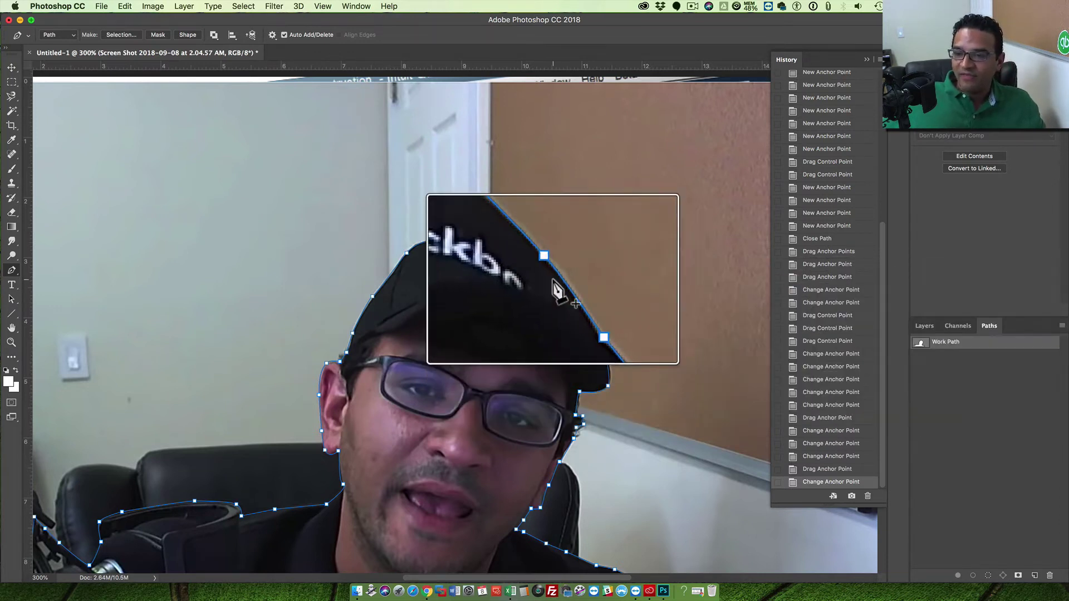
right_click(948, 345)
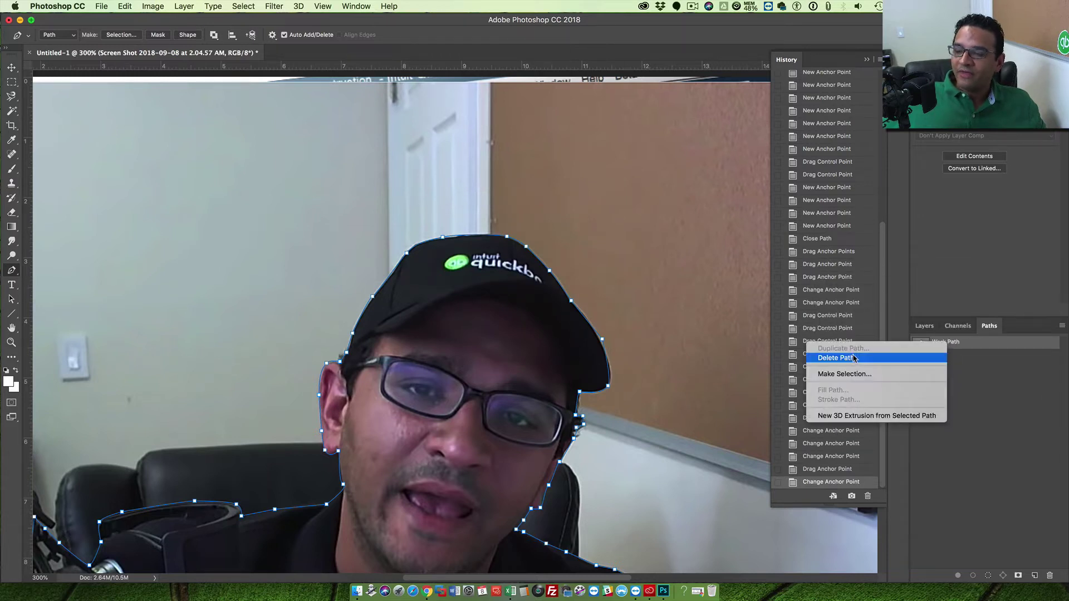
click(843, 374)
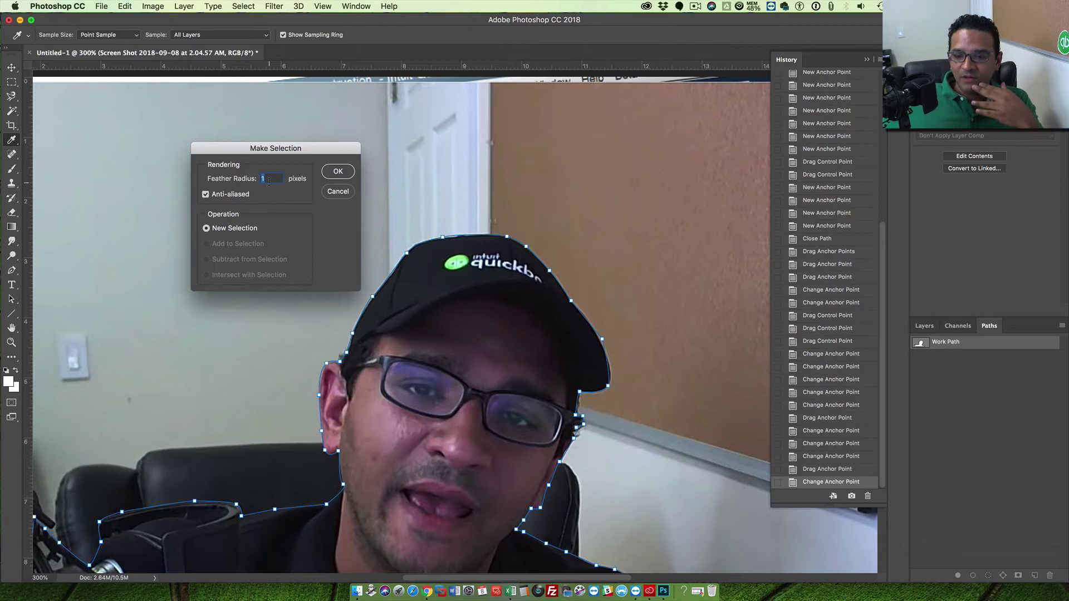
click(337, 172)
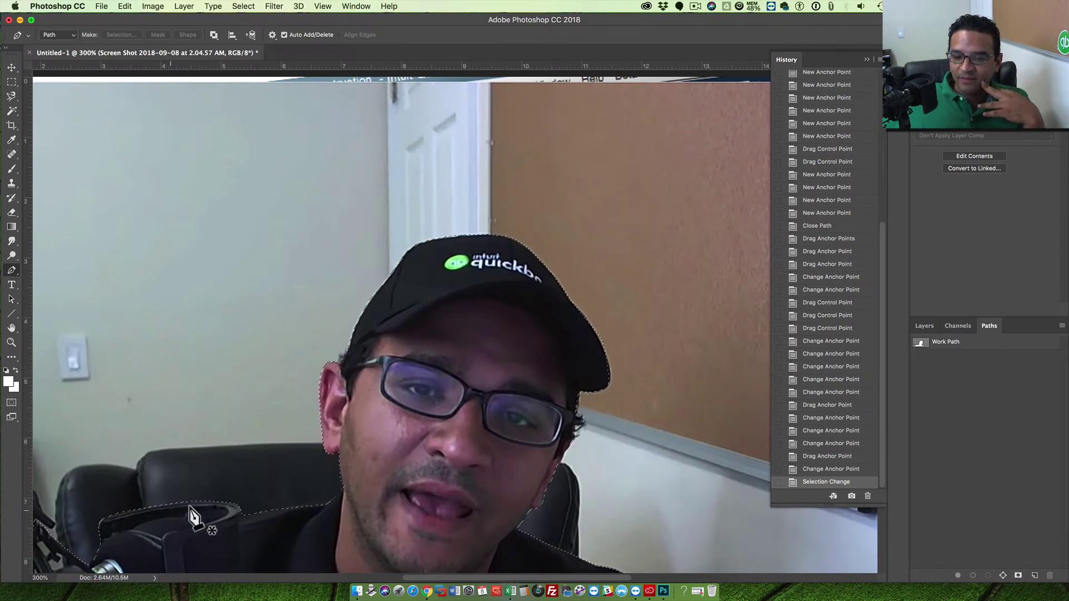
Step: Invert the selection and try to delete the background around the presenter
click(243, 5)
click(248, 47)
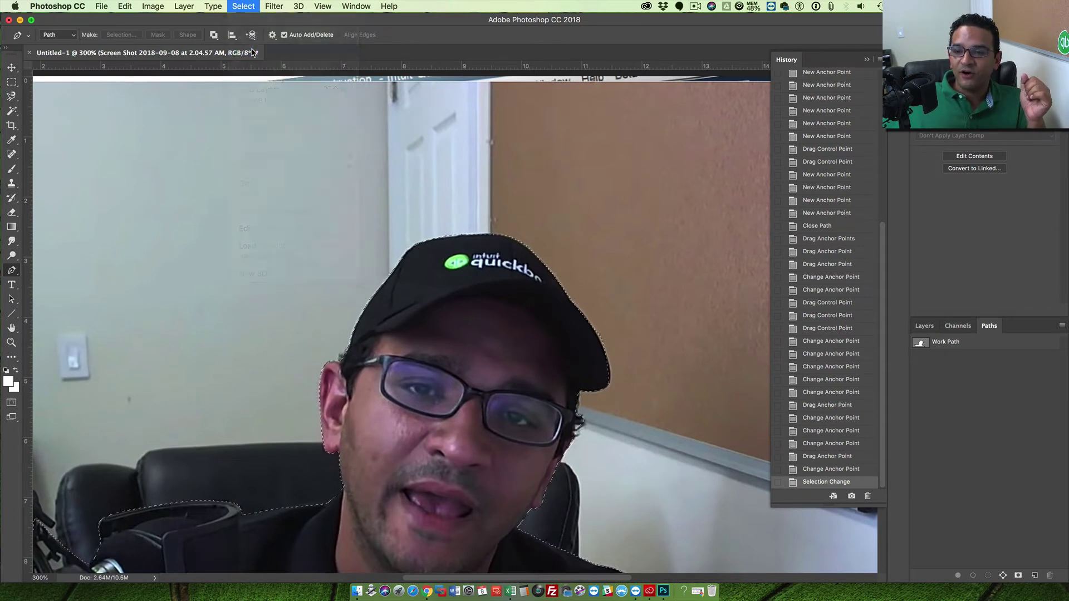
key(super+minus)
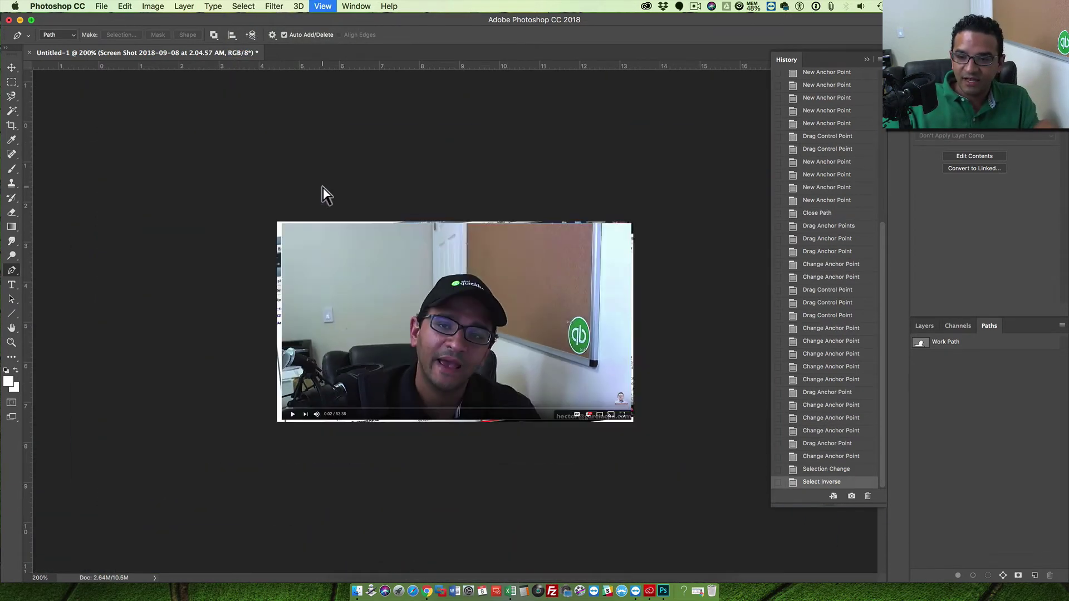
key(super+plus)
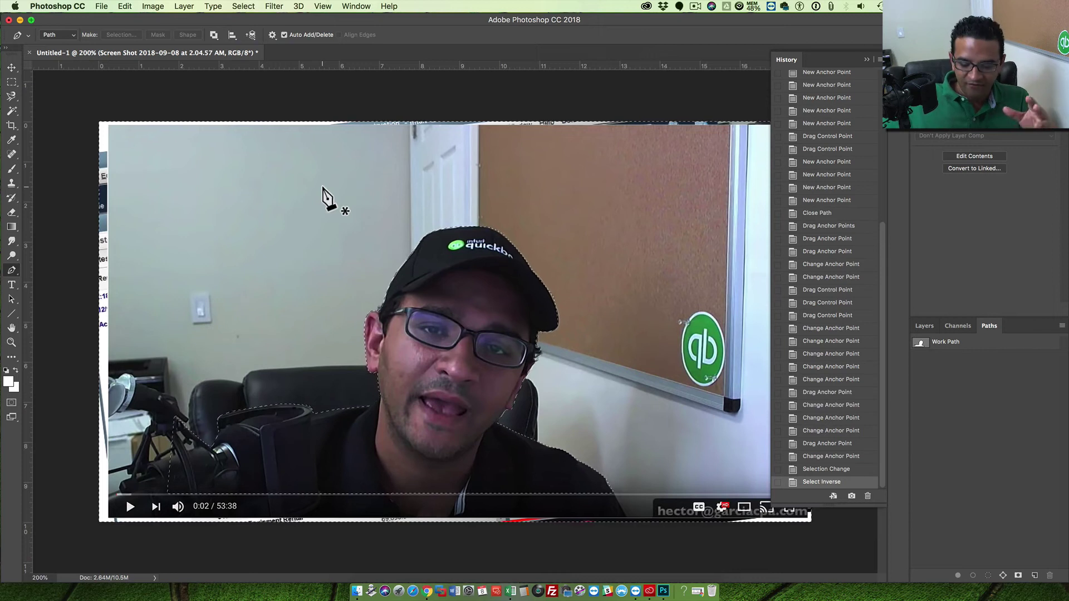
key(Delete)
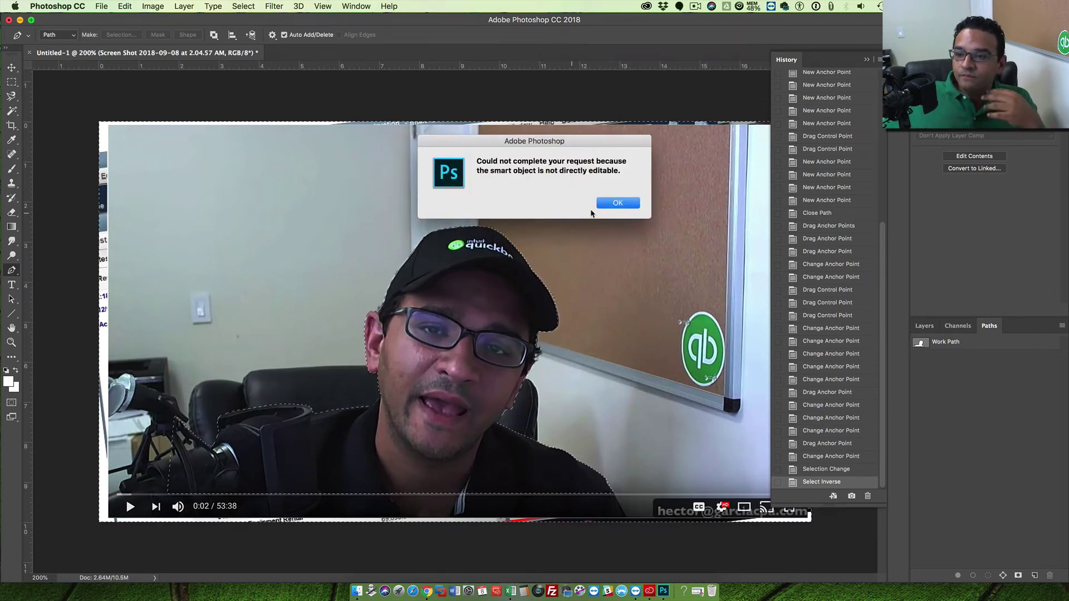
click(616, 206)
Step: Rasterize the presenter's screenshot layer and delete the selected background around the cutout
click(923, 326)
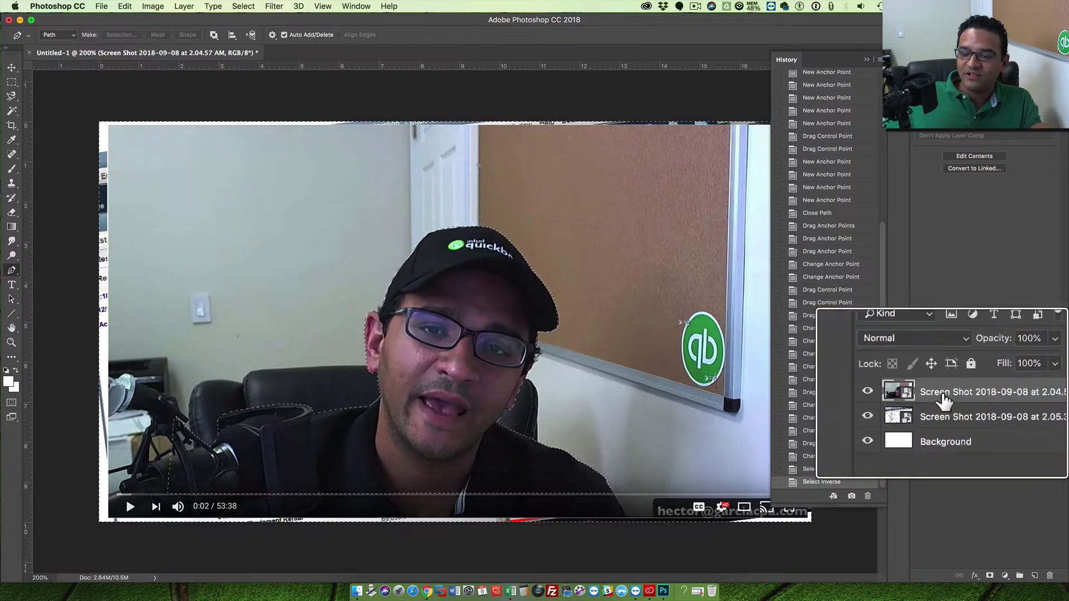
right_click(965, 394)
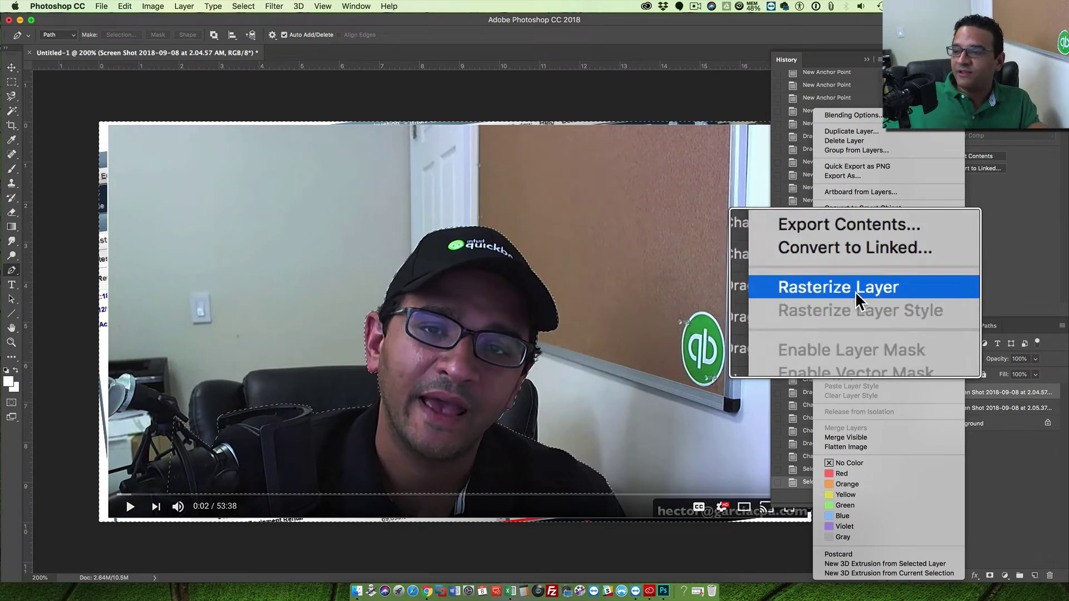
click(857, 289)
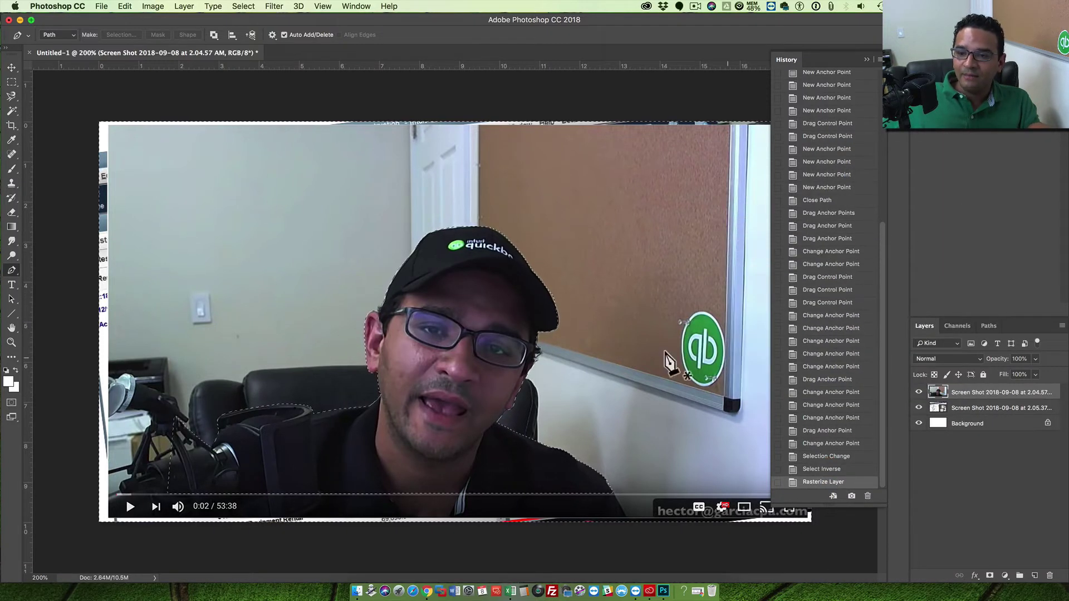
key(Delete)
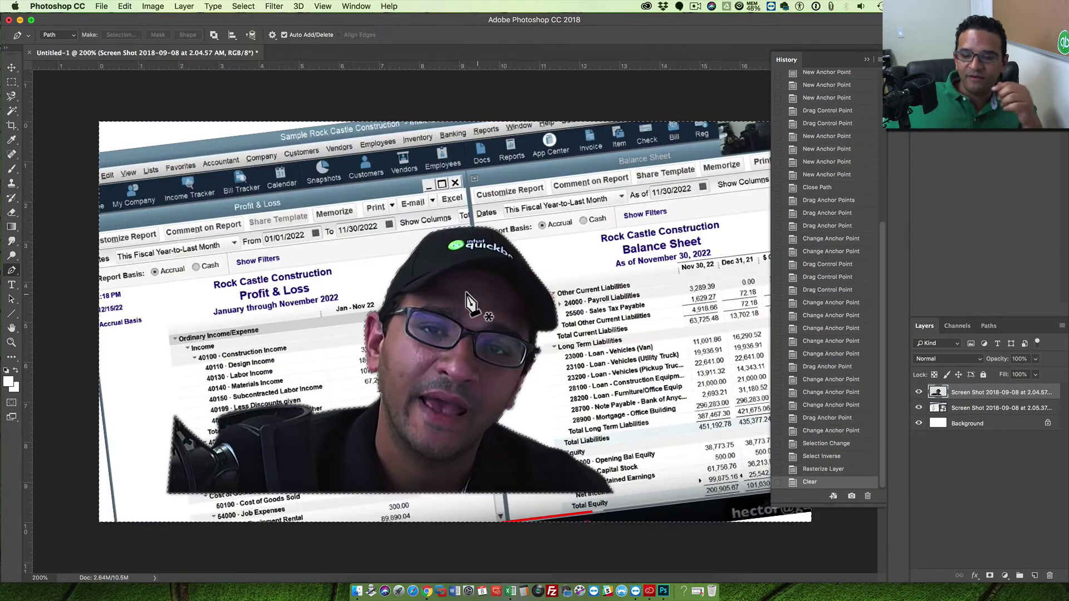
Step: Deselect the background area and closely examine the feathered cutout edge along the presenter's shoulder and the microphone
click(12, 84)
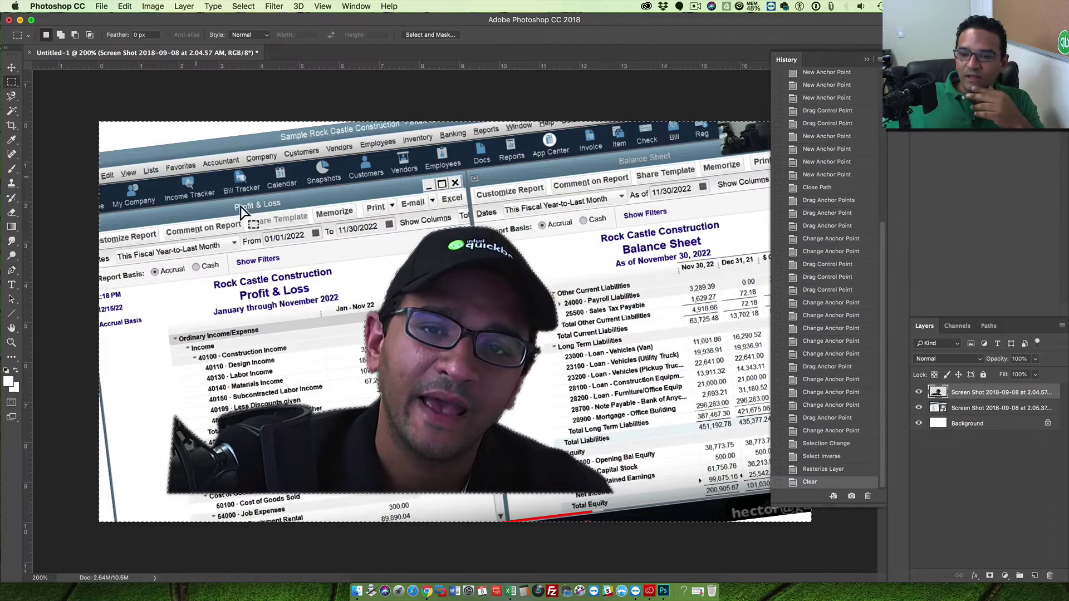
click(310, 210)
click(10, 343)
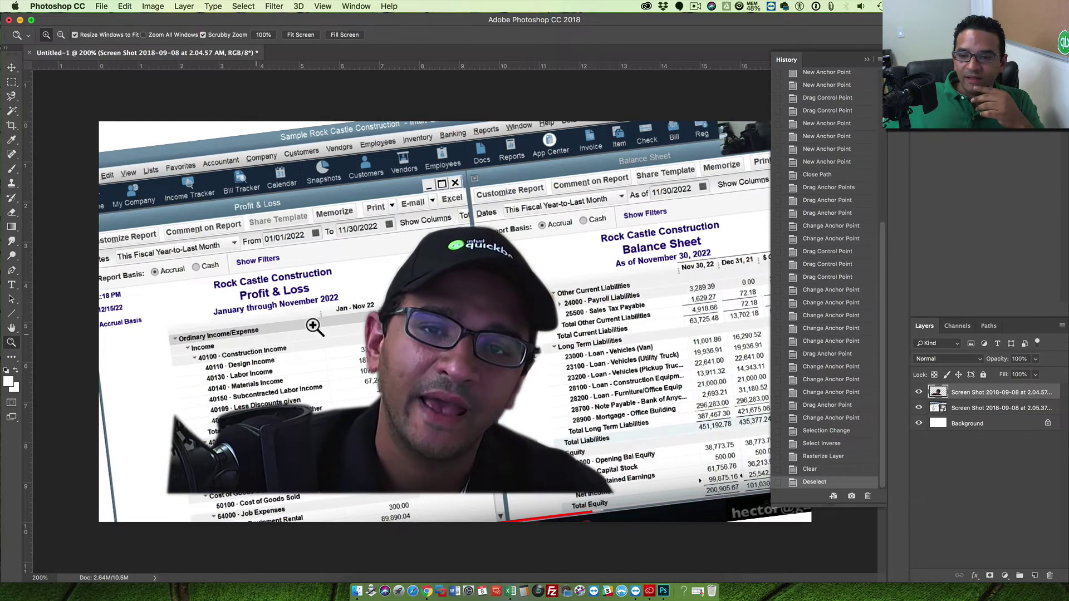
click(391, 300)
click(370, 388)
click(342, 440)
click(285, 505)
click(282, 504)
click(303, 506)
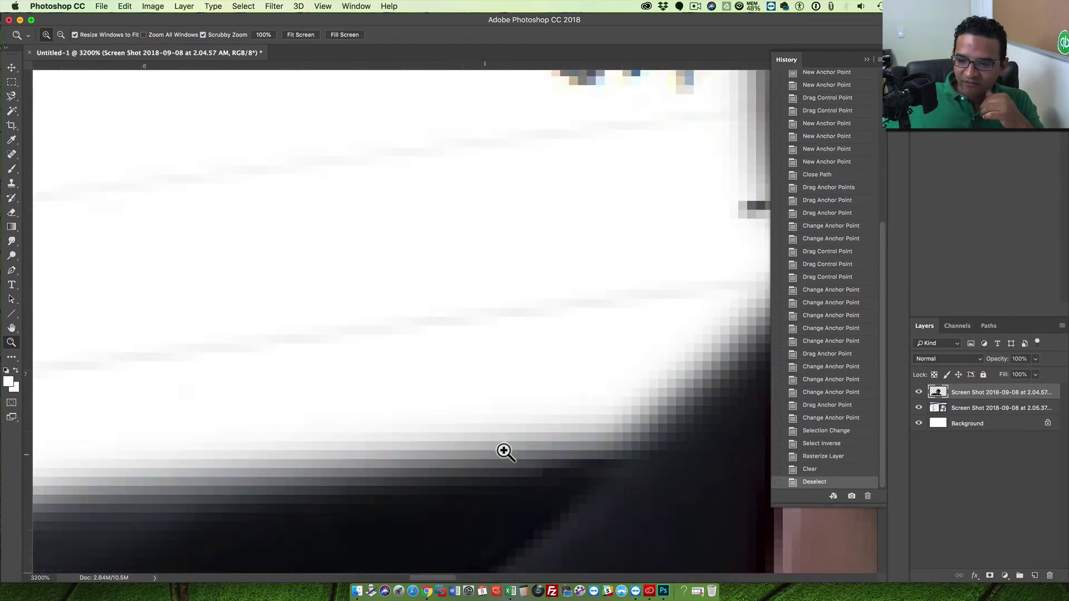
key(super+minus)
key(super+minus)
key(super+minus)
key(super+minus)
key(super+minus)
key(super+minus)
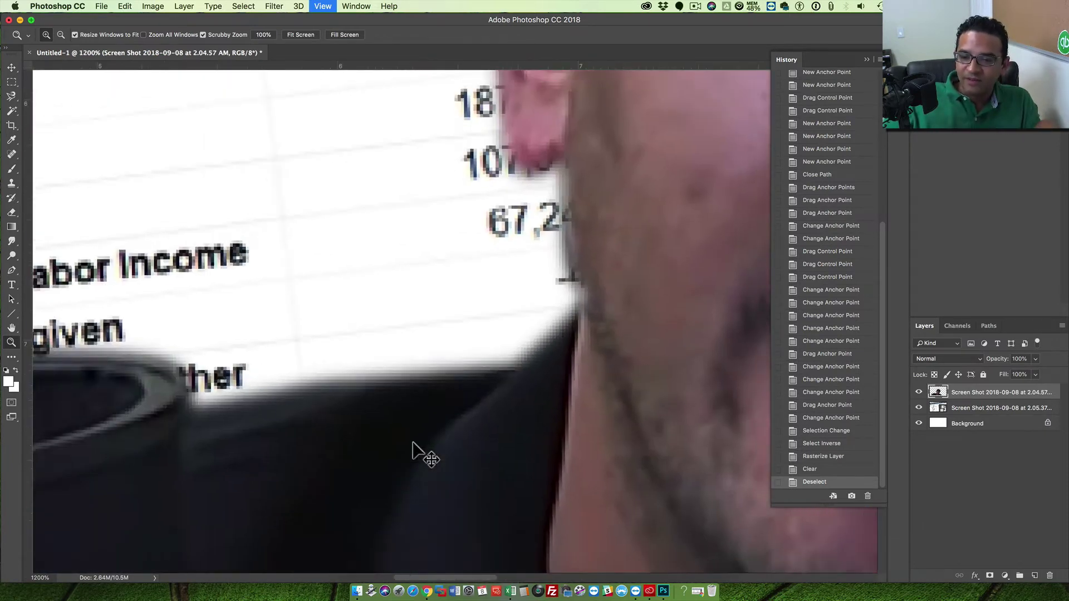
key(super+minus)
key(super+minus)
key(super+minus)
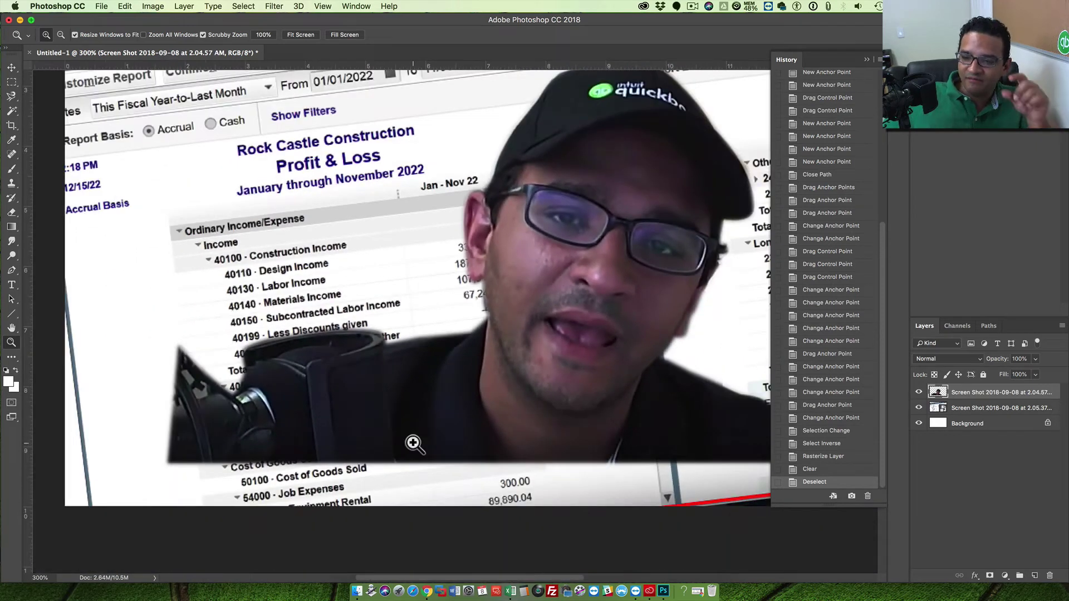
Step: Revert the document to the last Change Anchor Point history state, before the path was converted into a selection
click(832, 444)
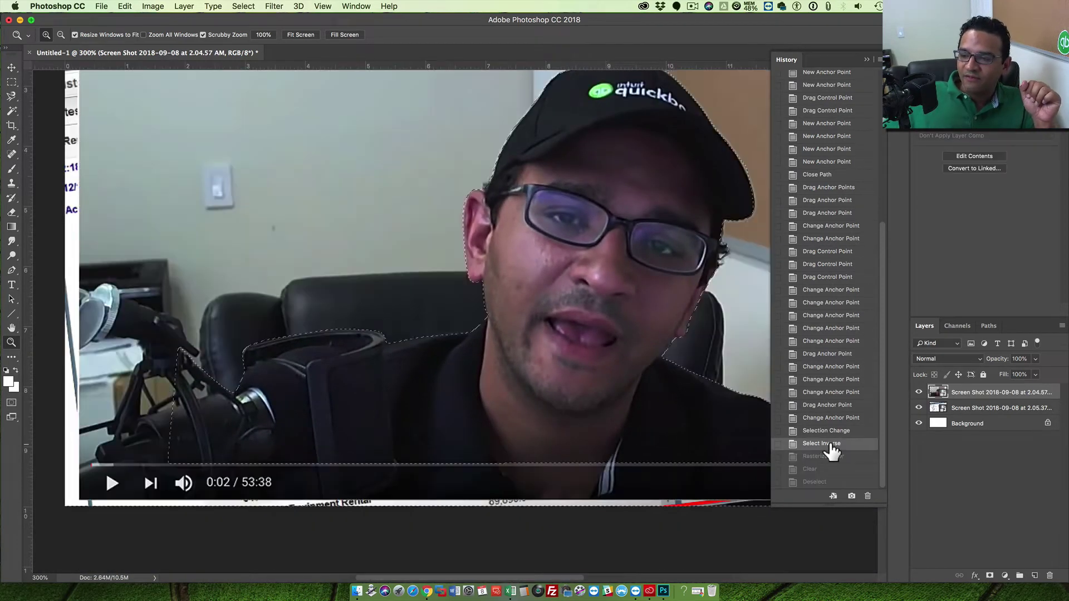
click(830, 431)
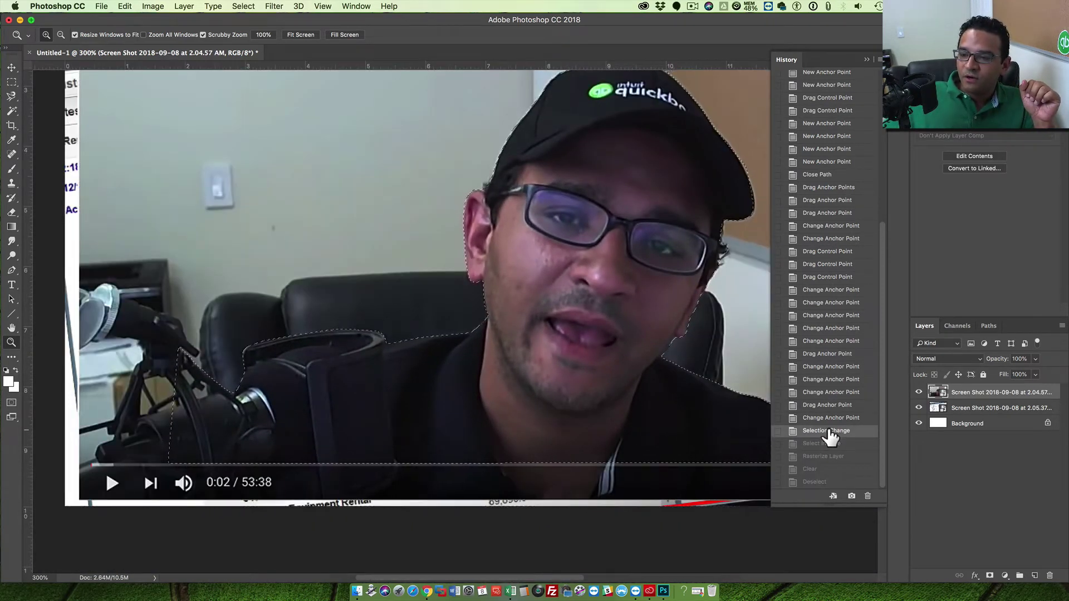
click(829, 421)
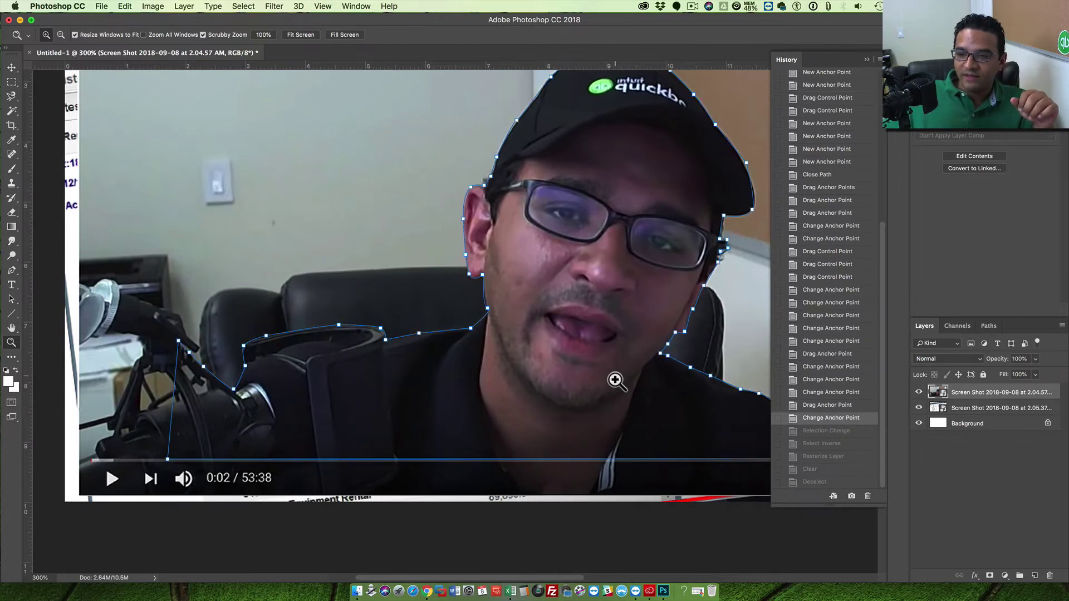
scroll(574, 321, up, 3)
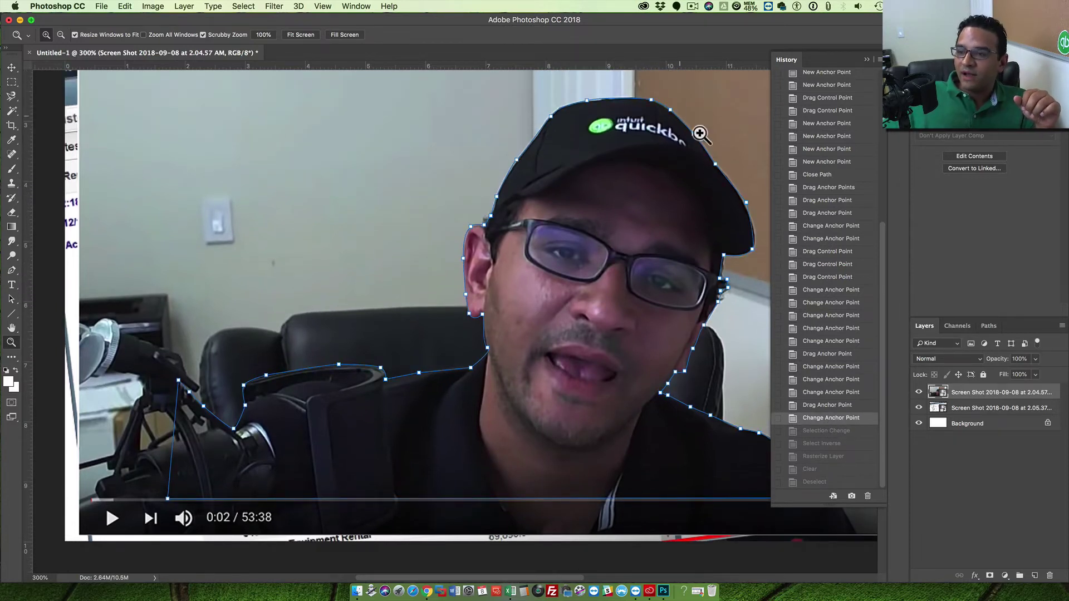
Step: Convert the work path around the presenter into a new anti-aliased selection
click(989, 327)
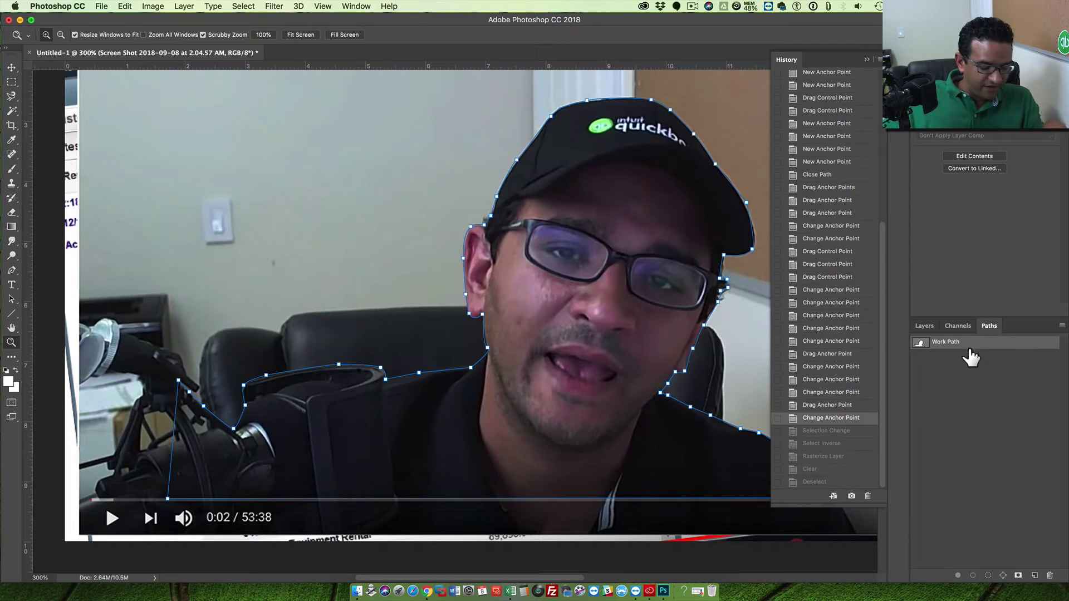
right_click(943, 353)
click(835, 375)
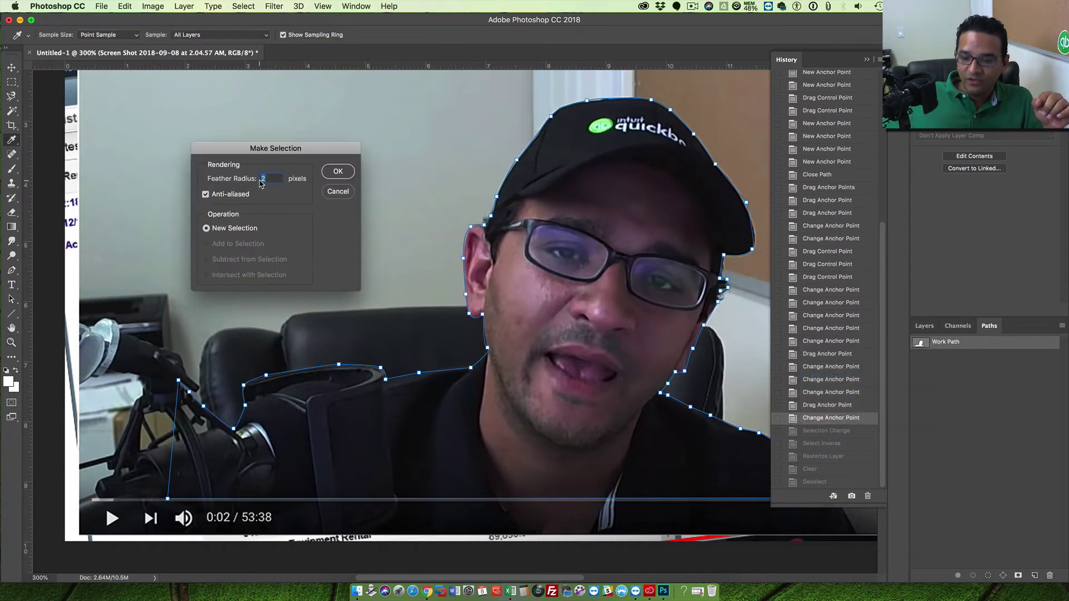
click(336, 172)
key(z)
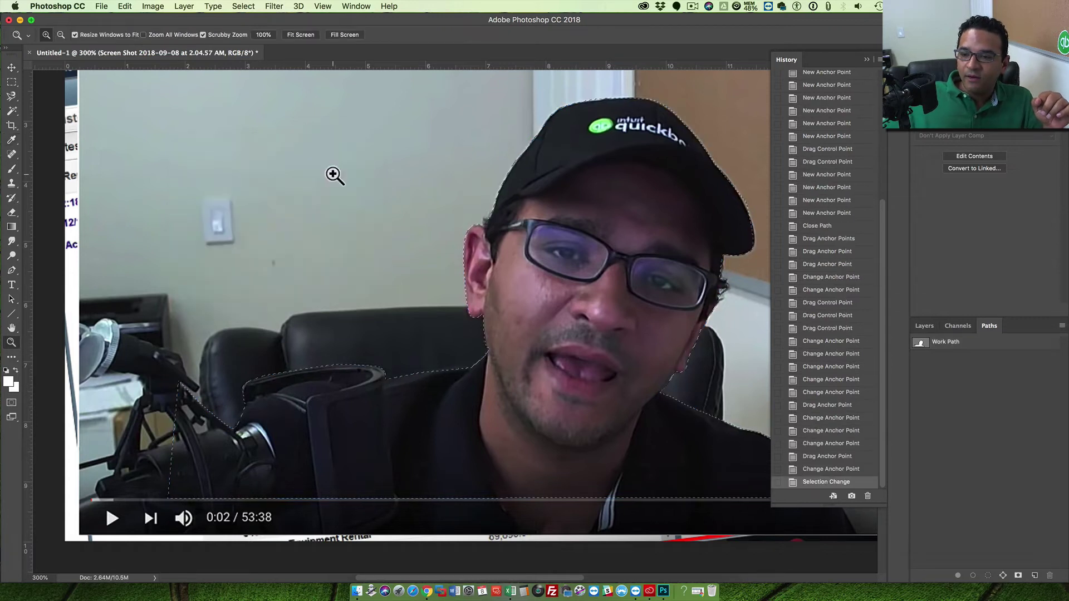
Step: Rasterize the presenter's screenshot layer
click(924, 326)
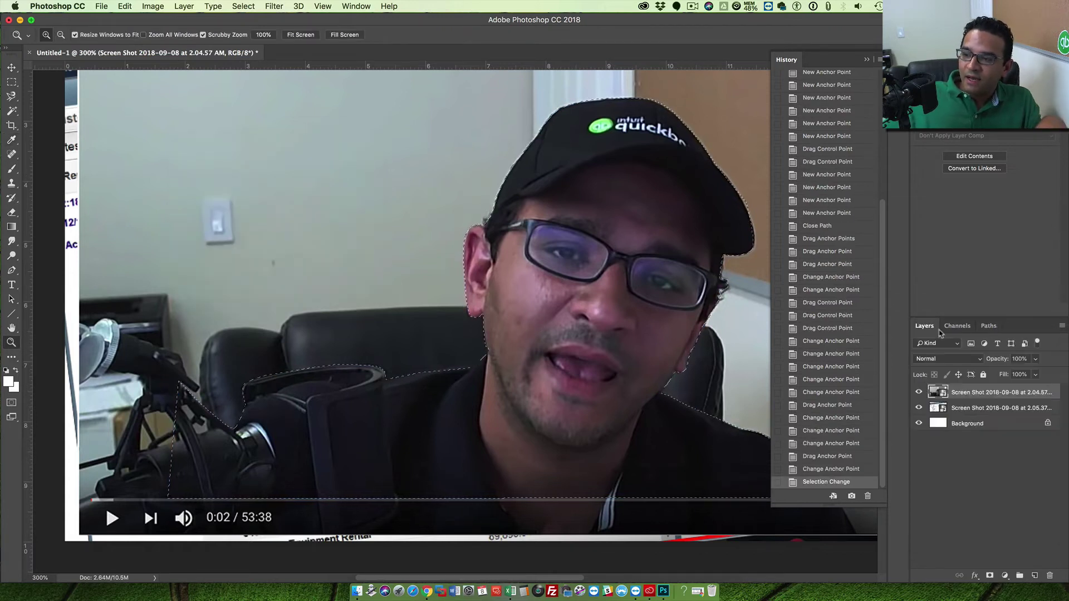
right_click(960, 395)
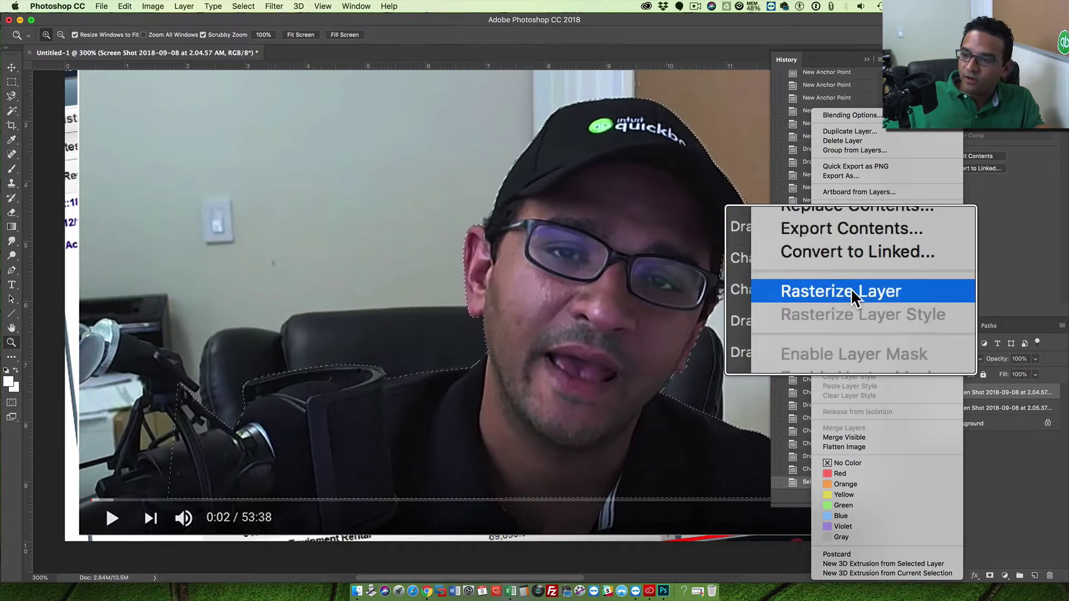
click(852, 291)
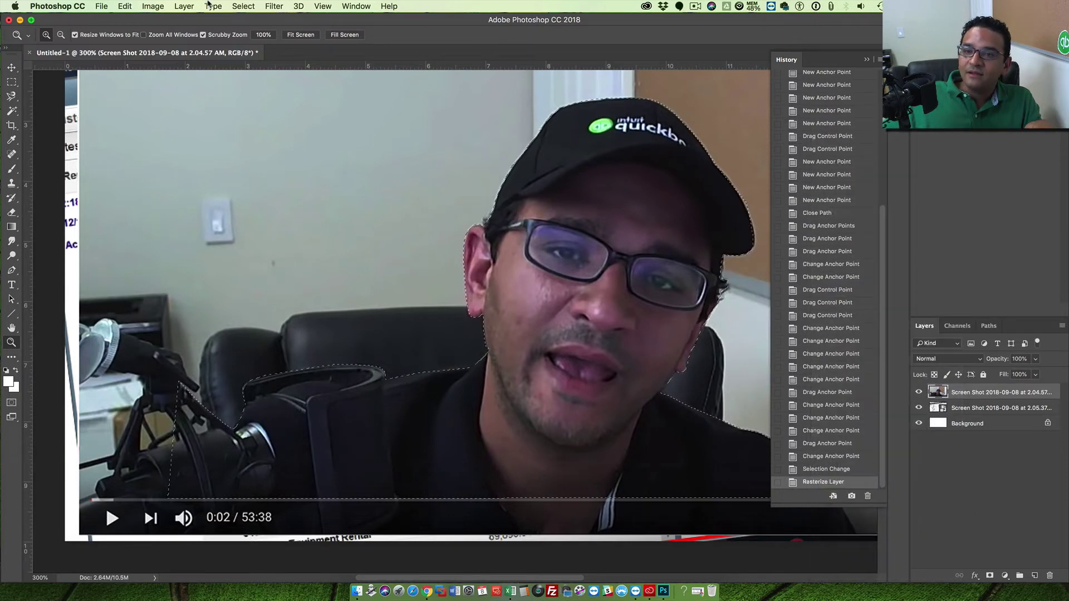
Step: Invert the selection and delete the background around the presenter
click(240, 7)
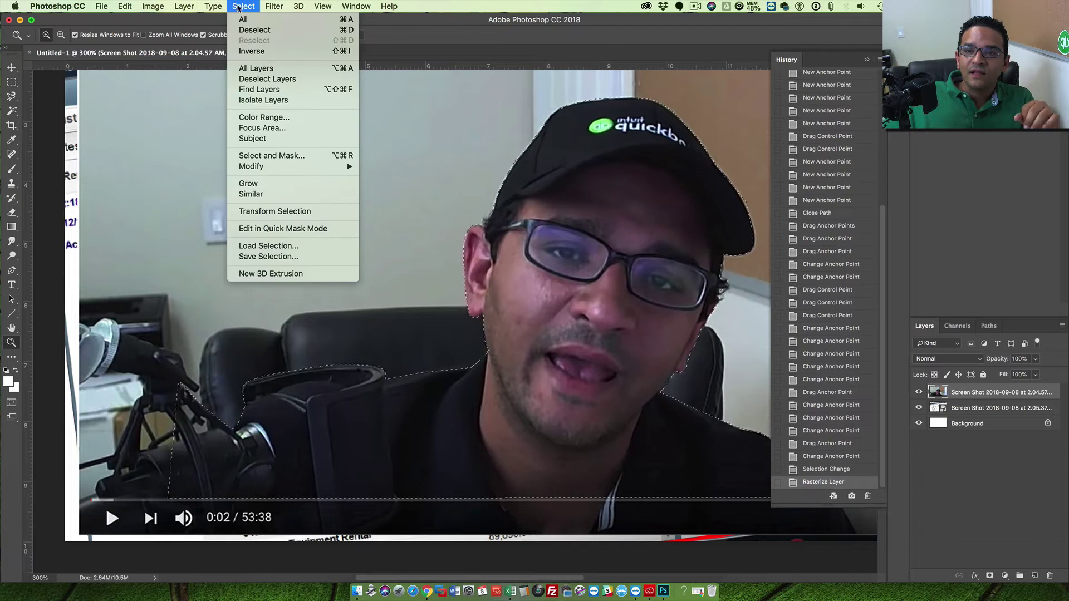
click(251, 52)
key(Delete)
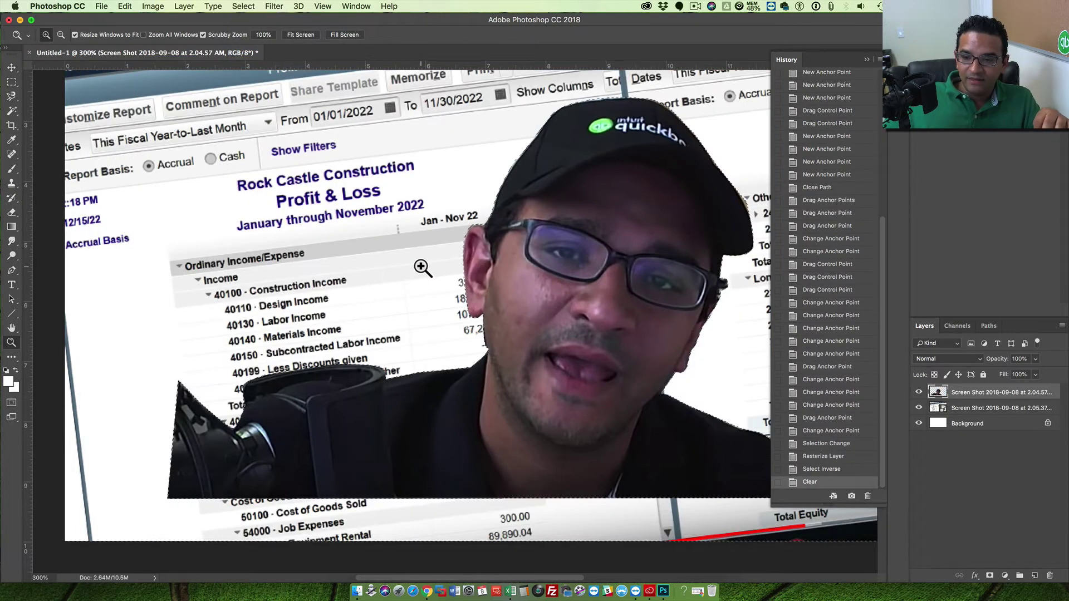
Step: Deselect the background area and check the cutout's edge along the presenter's shoulder and the microphone
click(10, 82)
click(341, 360)
click(12, 343)
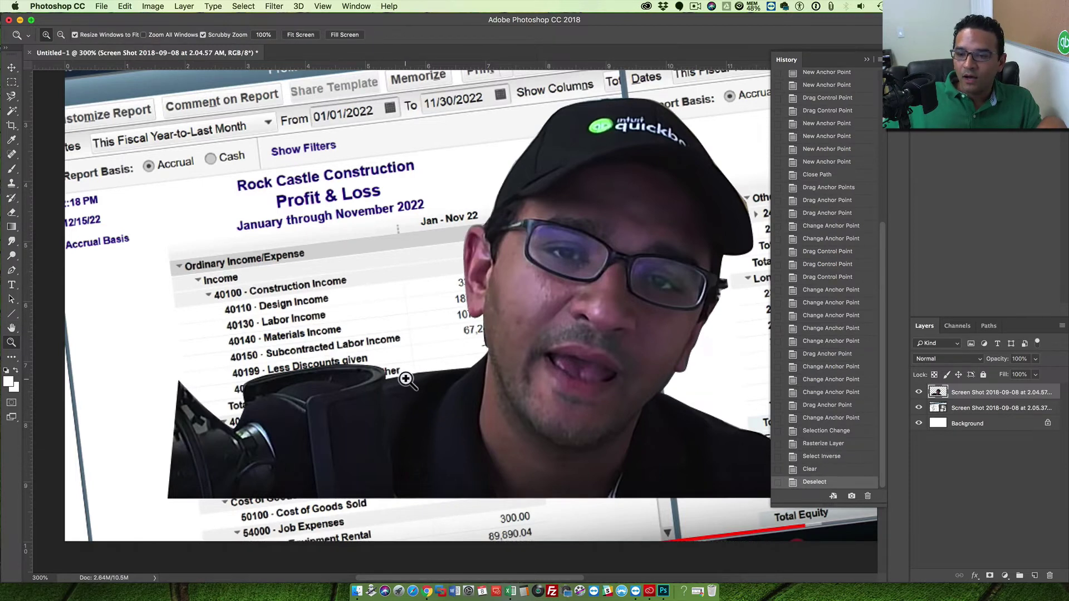
click(406, 380)
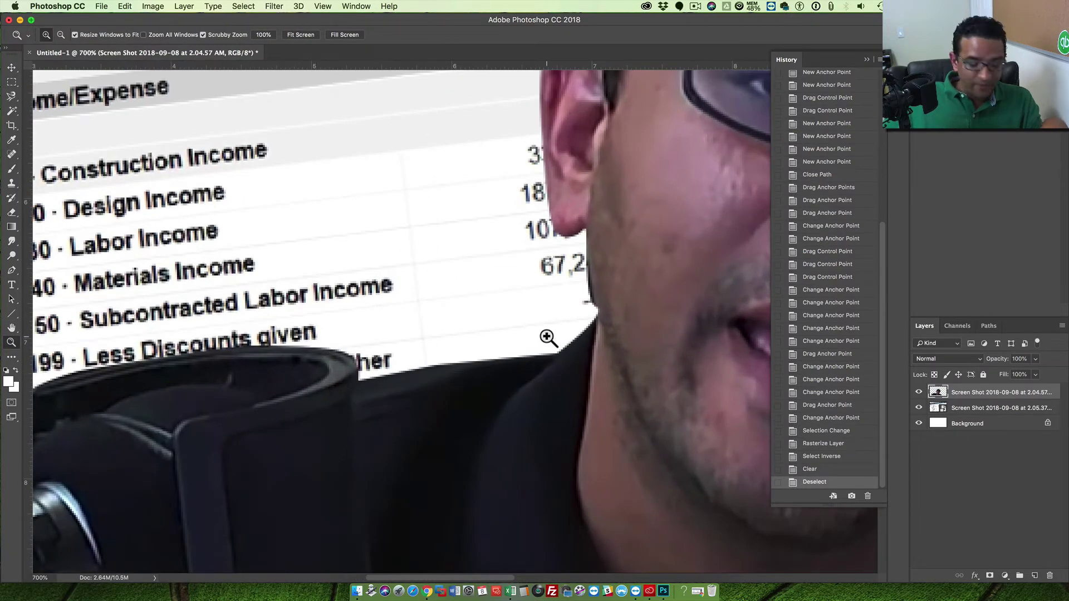
scroll(547, 338, down, 8)
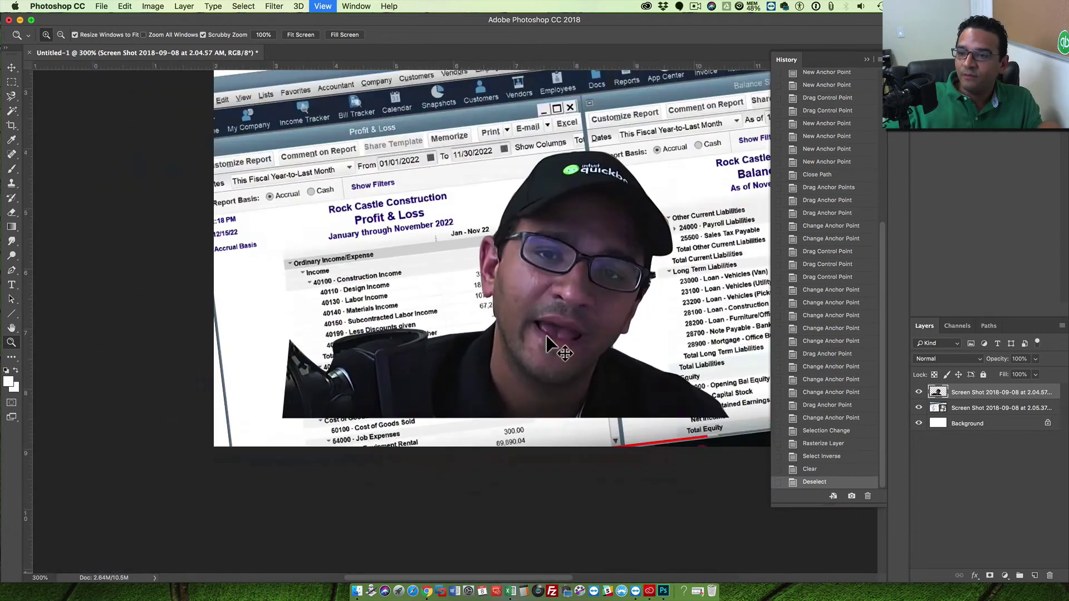
scroll(547, 338, up, 1)
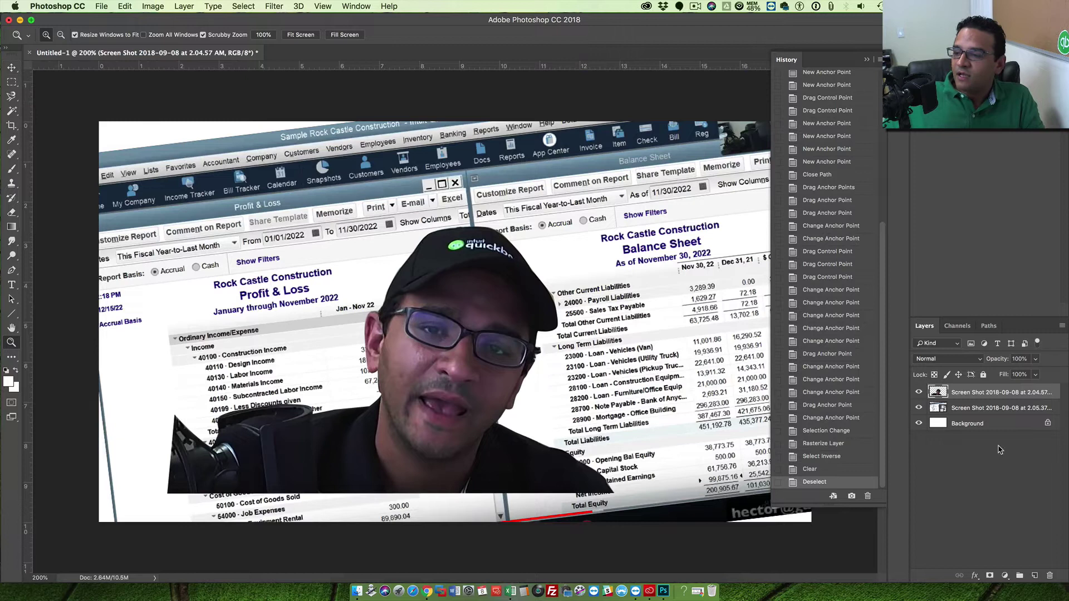
Step: Move the presenter's cutout into the lower-left corner of the canvas, with its cut-off bottom edge below the canvas border
click(12, 68)
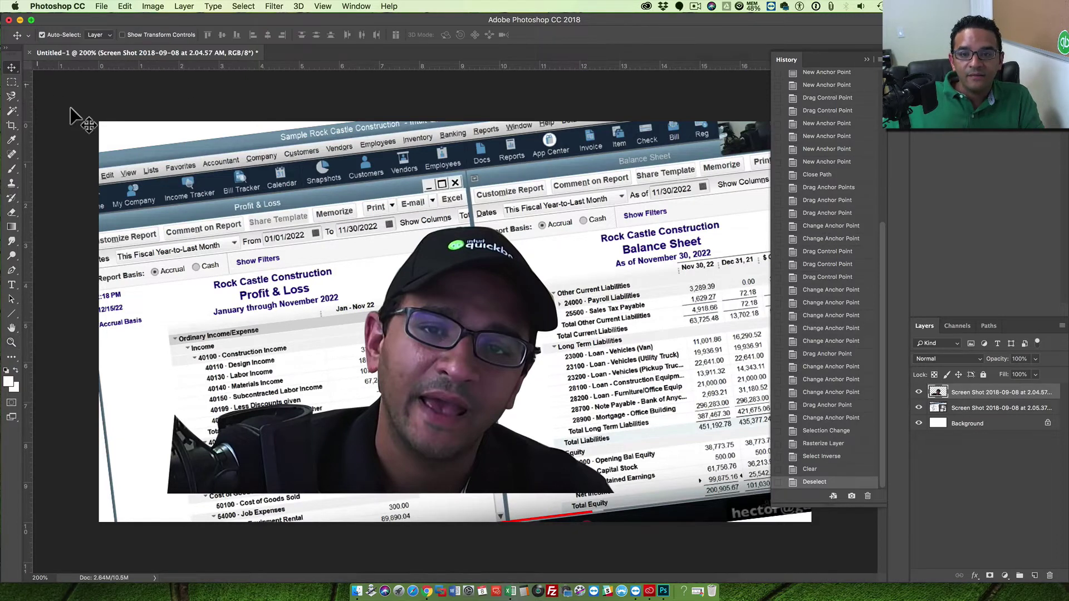
drag(436, 424, 346, 461)
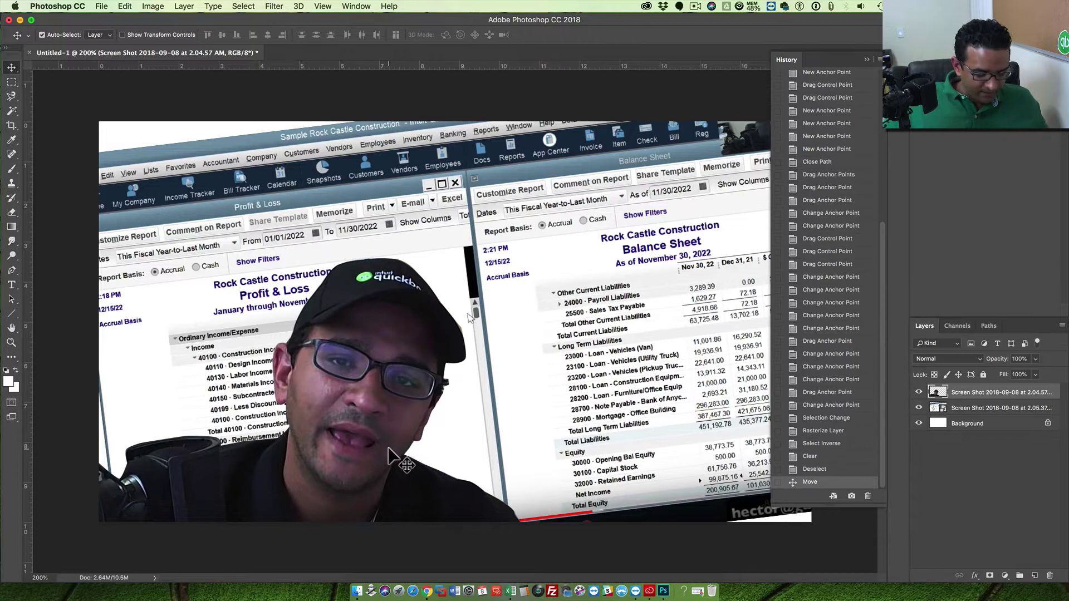
key(super+minus)
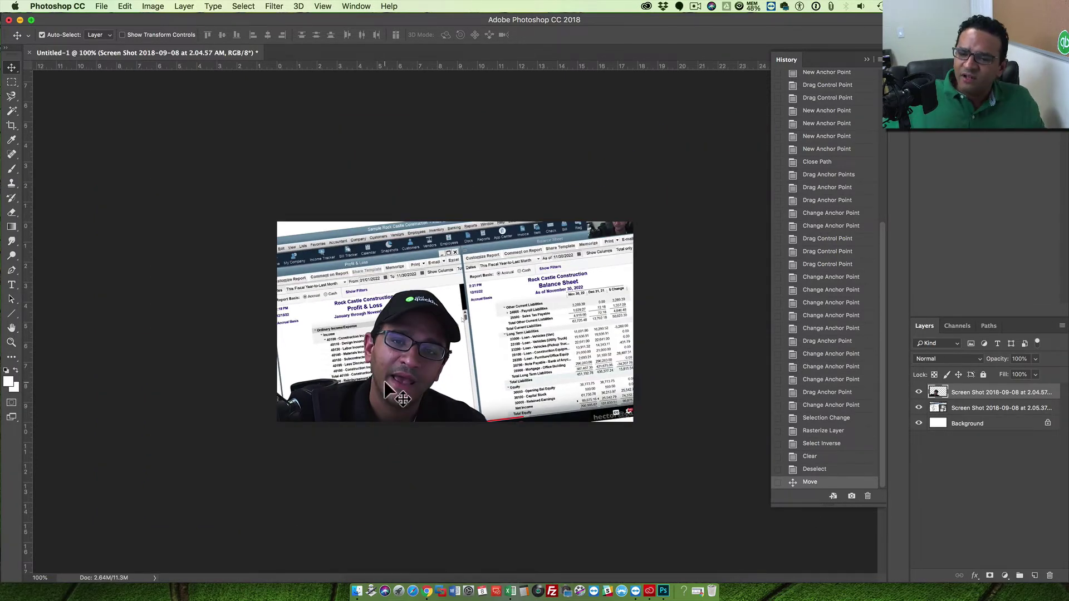
drag(405, 396, 382, 399)
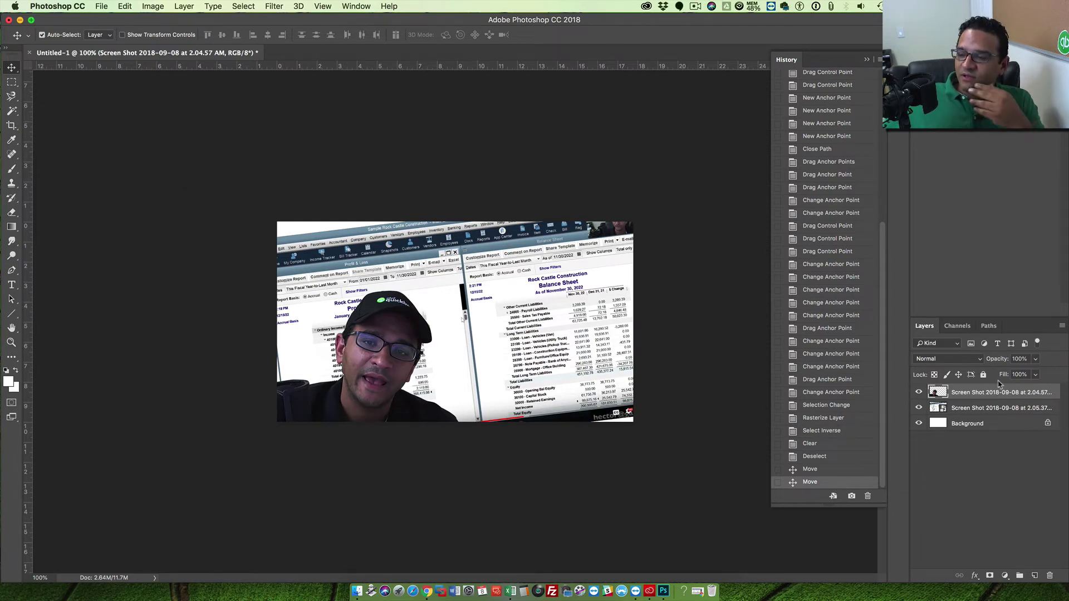
right_click(977, 396)
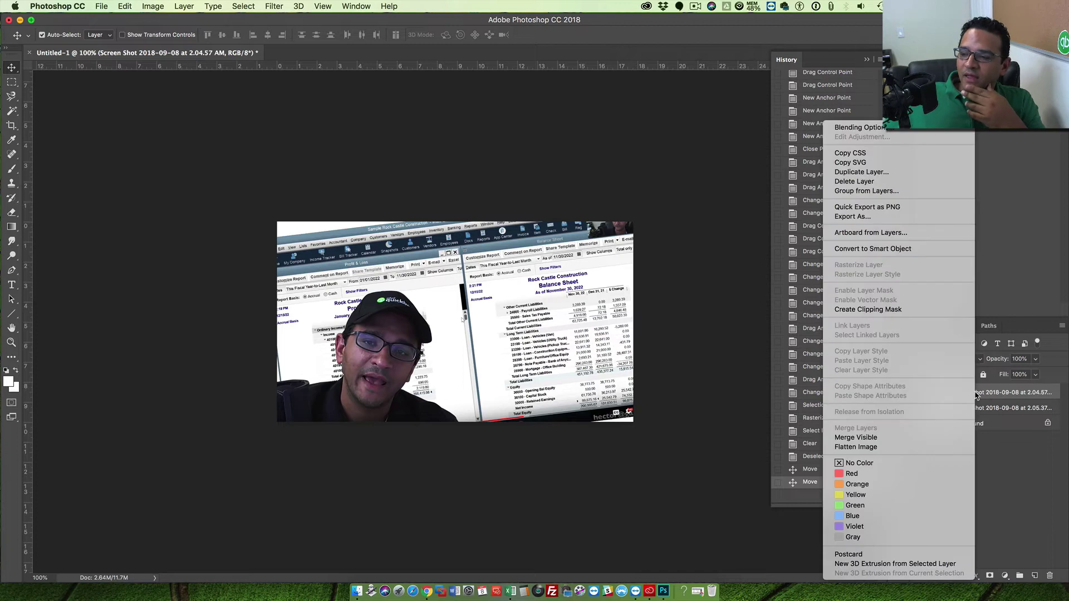
click(1026, 440)
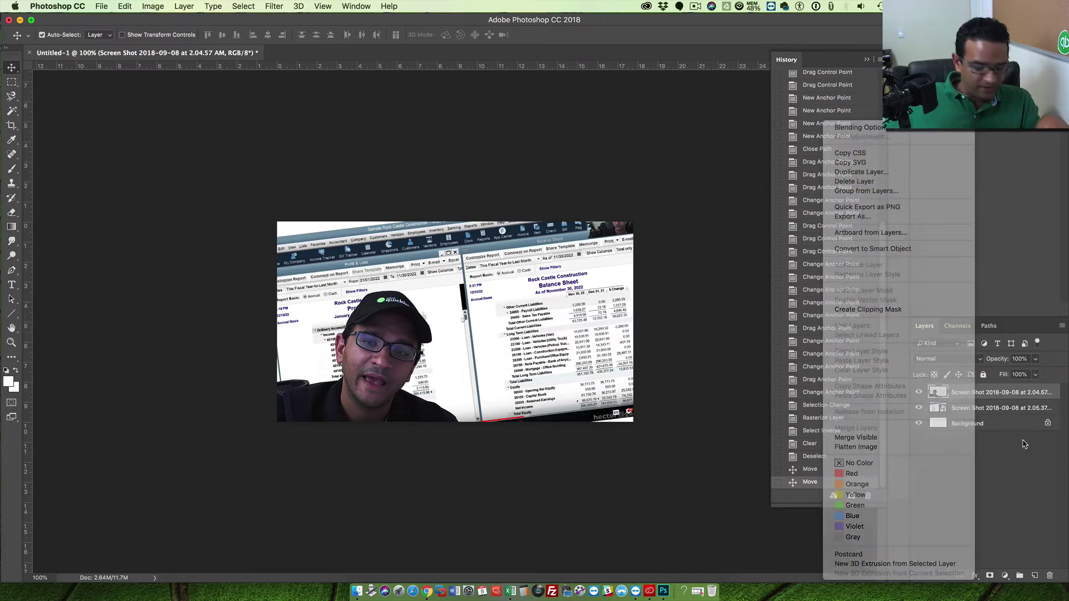
key(super)
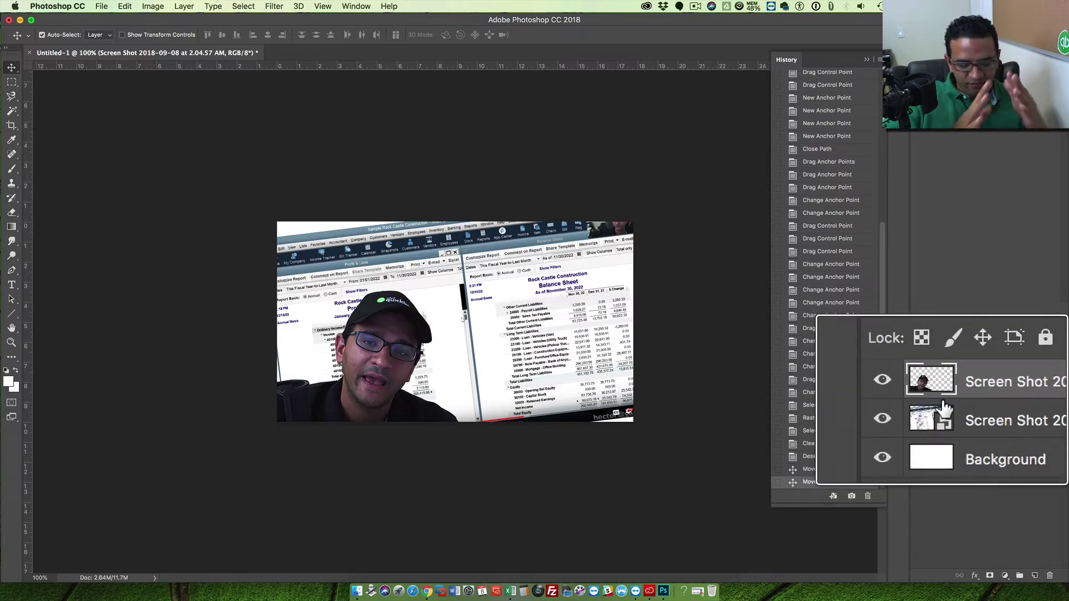
Step: Add a white outside Stroke layer style with a size of 30 px to the presenter's cutout layer
right_click(945, 401)
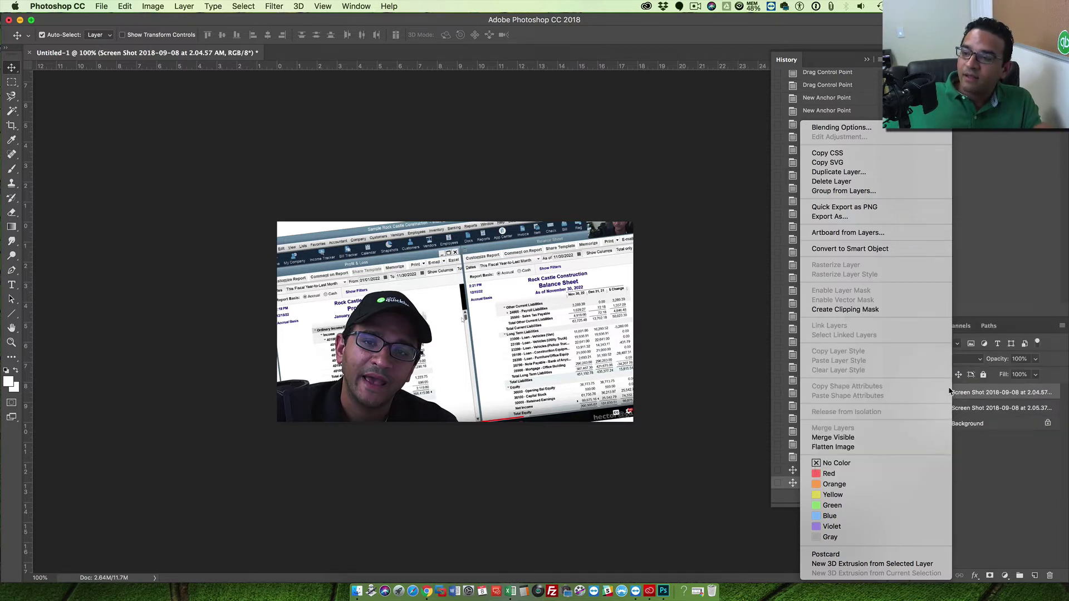
click(841, 137)
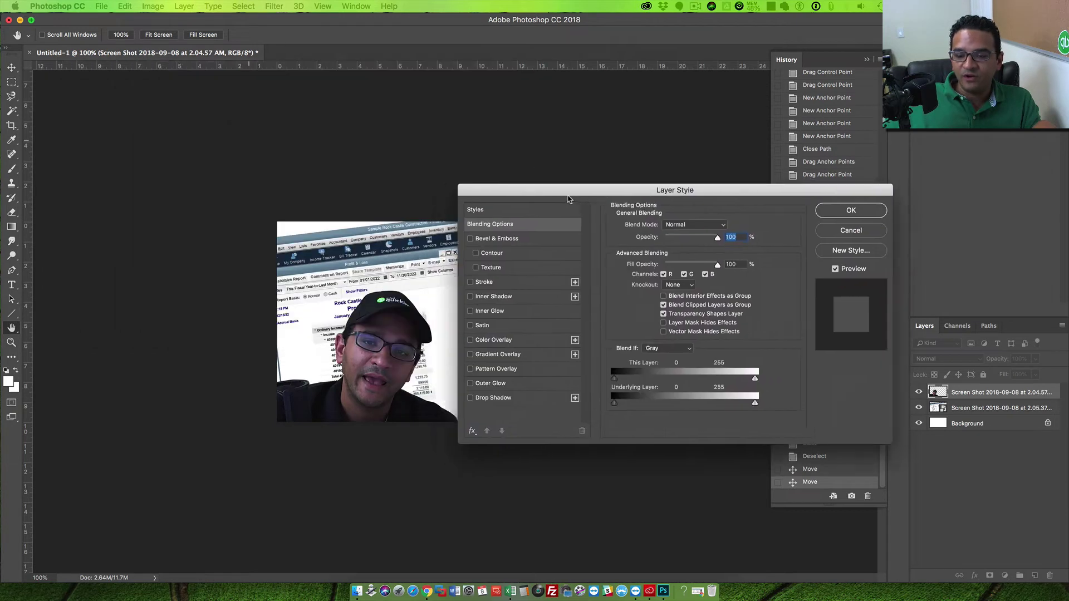
drag(568, 200, 564, 218)
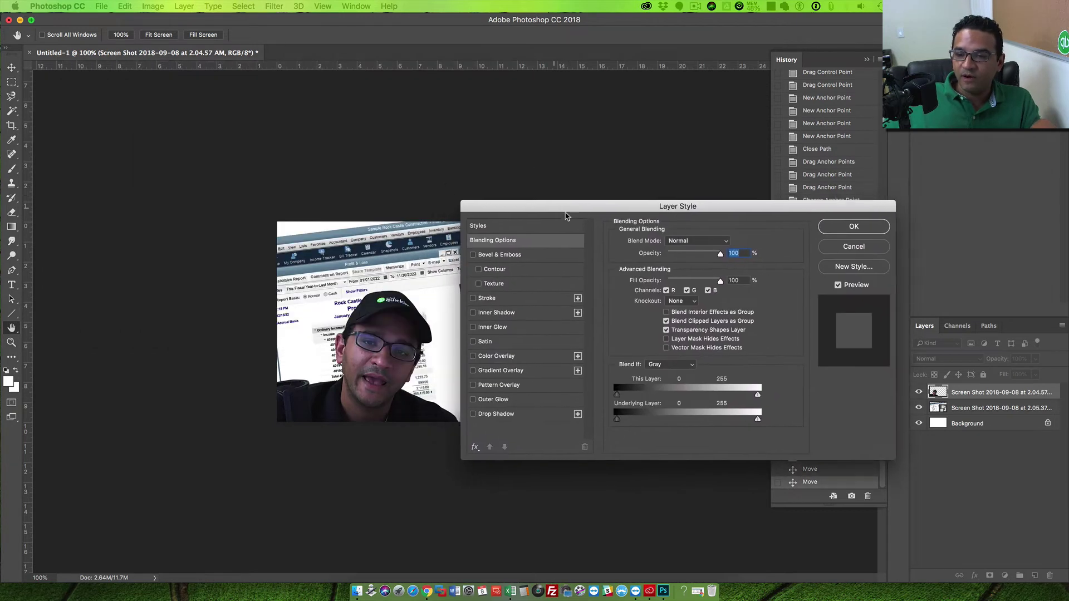
click(489, 301)
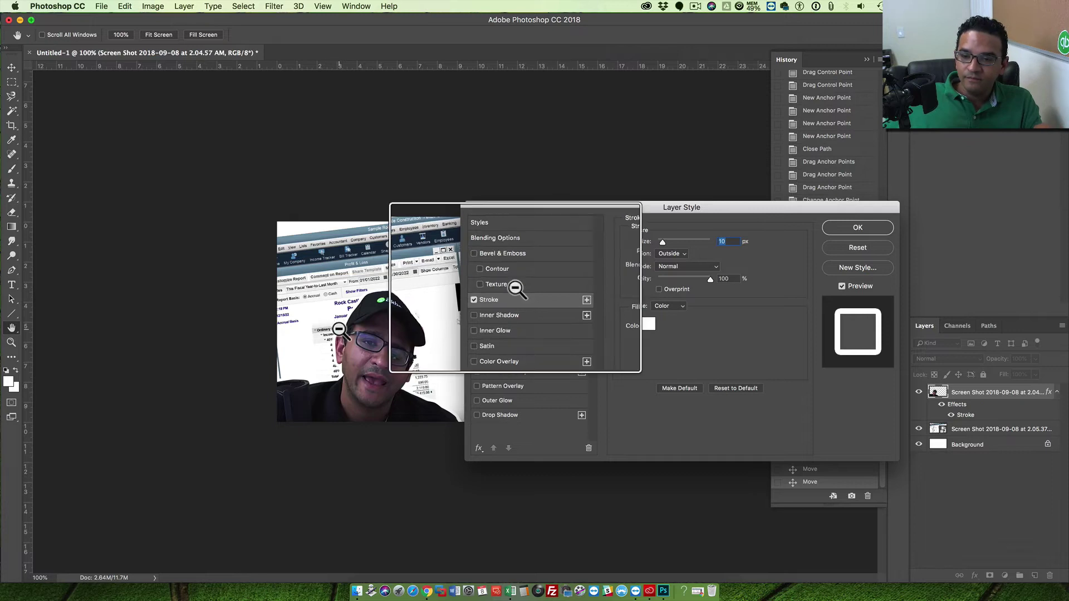
key(alt)
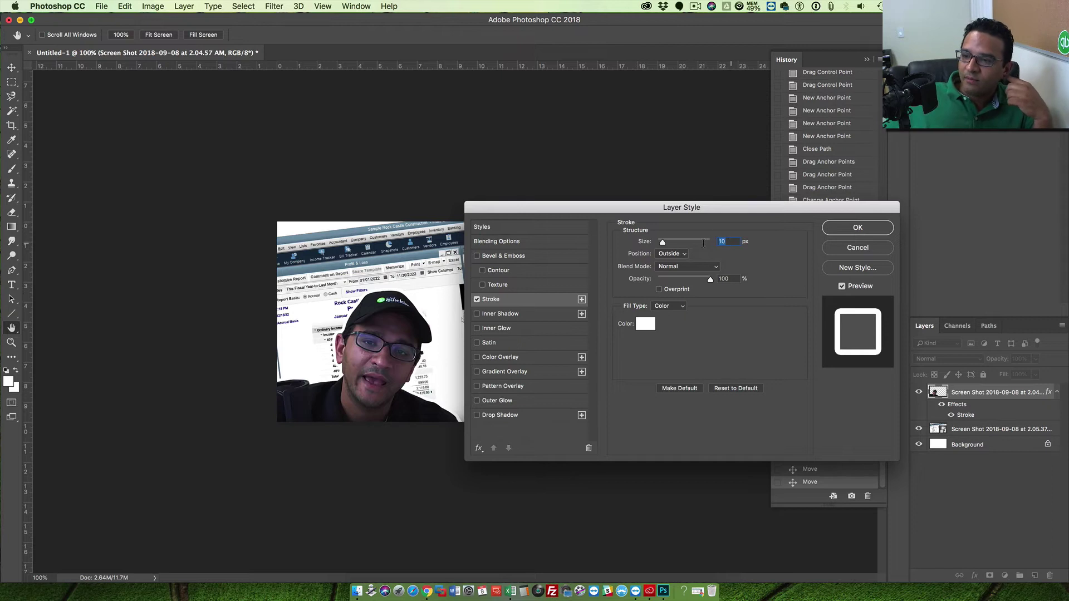
text(30)
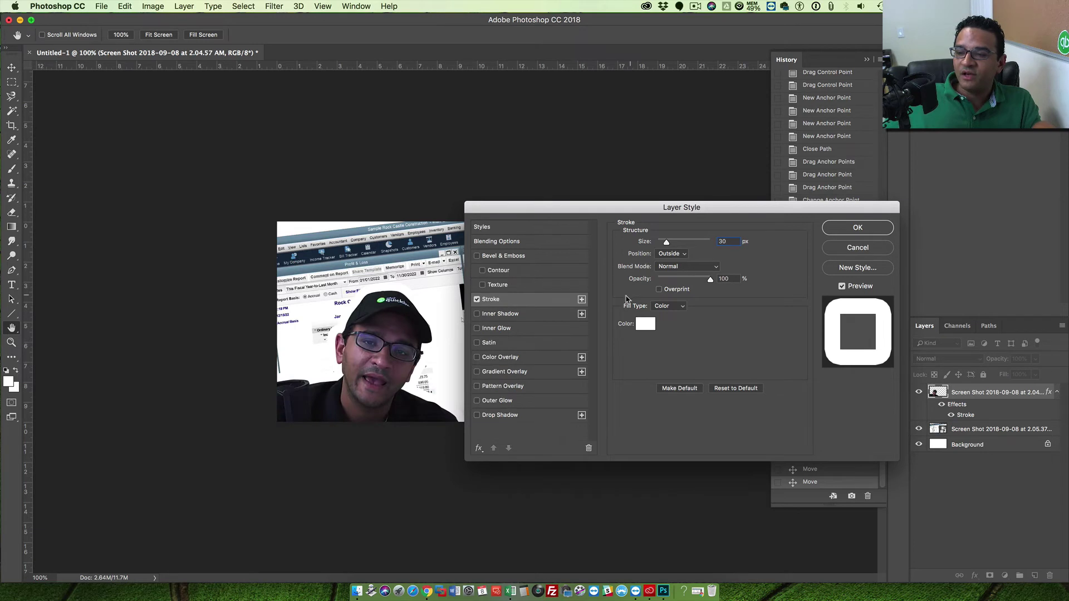
Step: Add a green Outer Glow to the cutout's layer style with 68% opacity, 14% spread and a size of 101 px
click(476, 401)
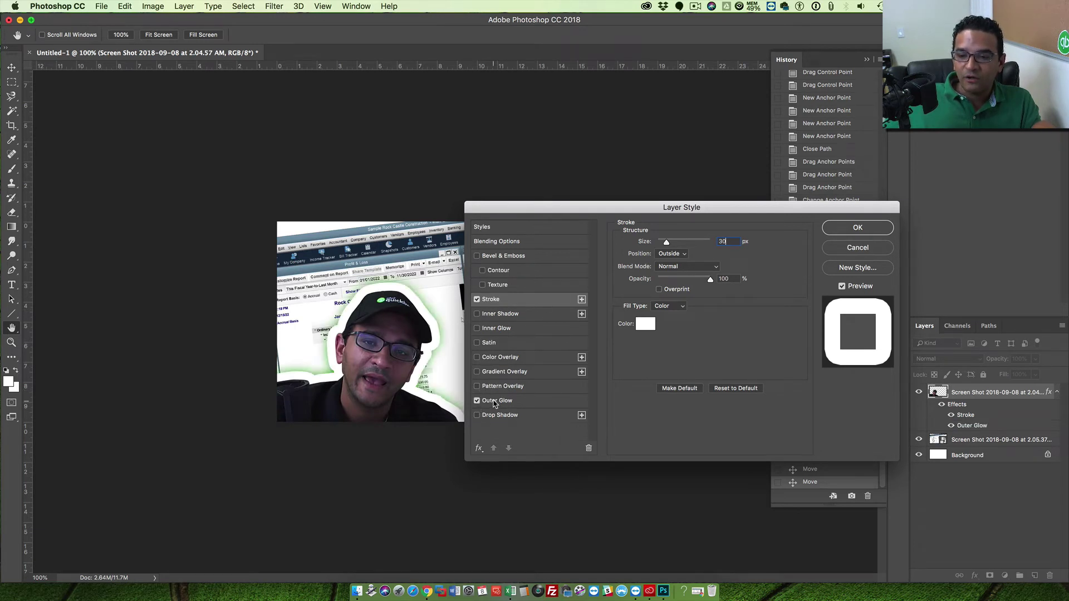
click(502, 403)
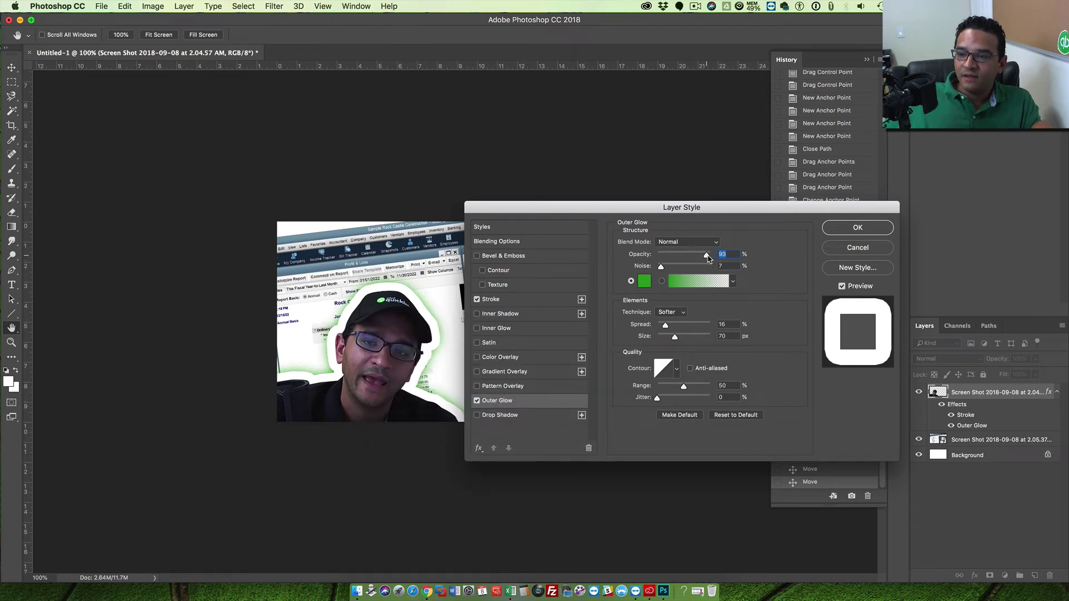
drag(696, 257, 691, 258)
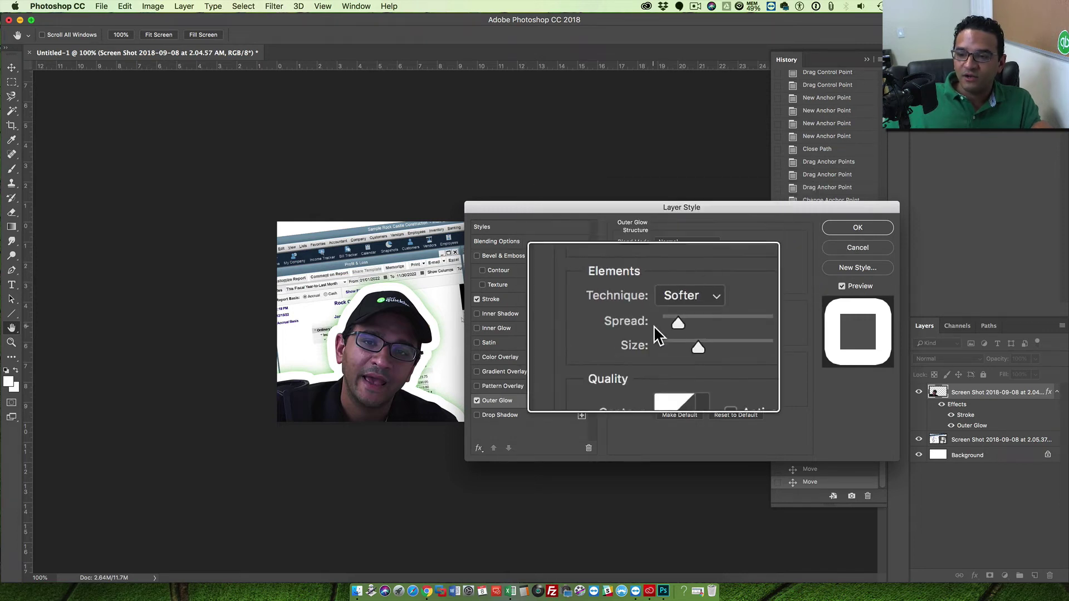
mouse_move(673, 336)
mouse_down()
mouse_move(686, 336)
mouse_move(664, 325)
mouse_up()
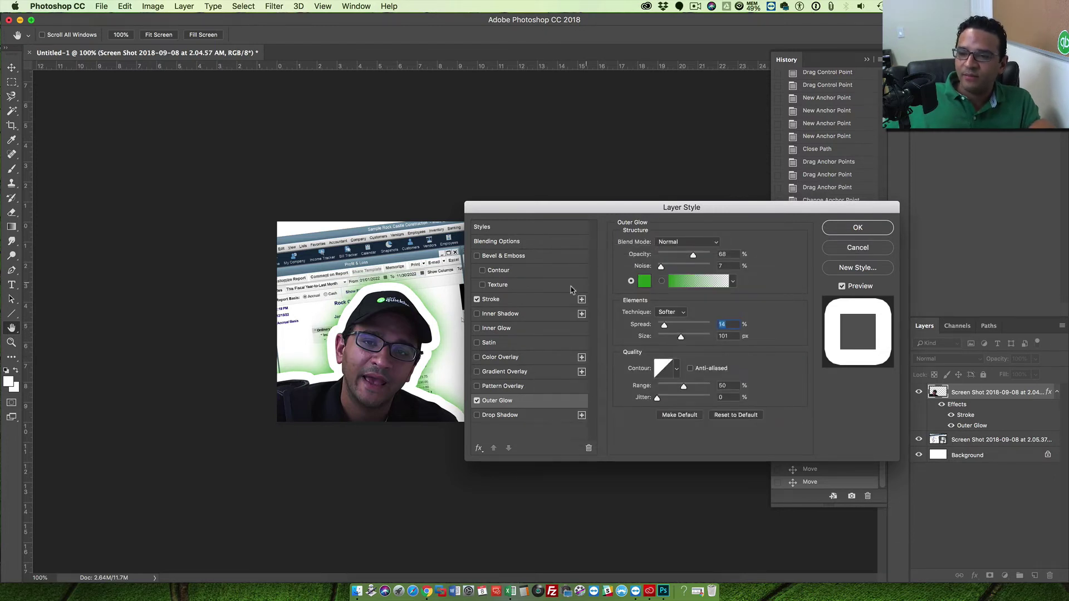
Step: Reduce the cutout's Stroke size to 15 px and apply the layer style
click(511, 301)
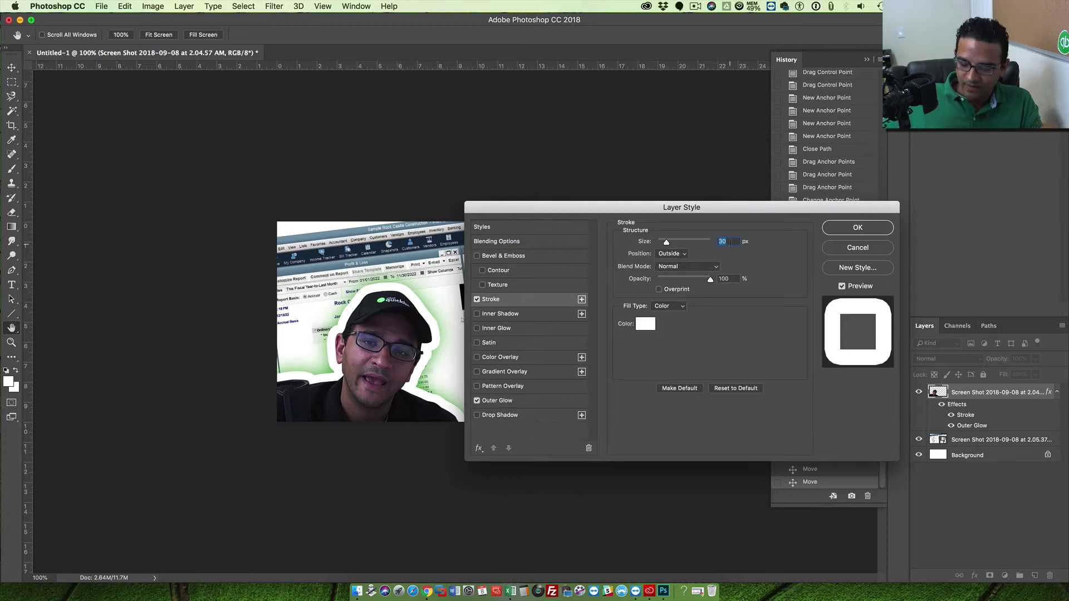
text(20)
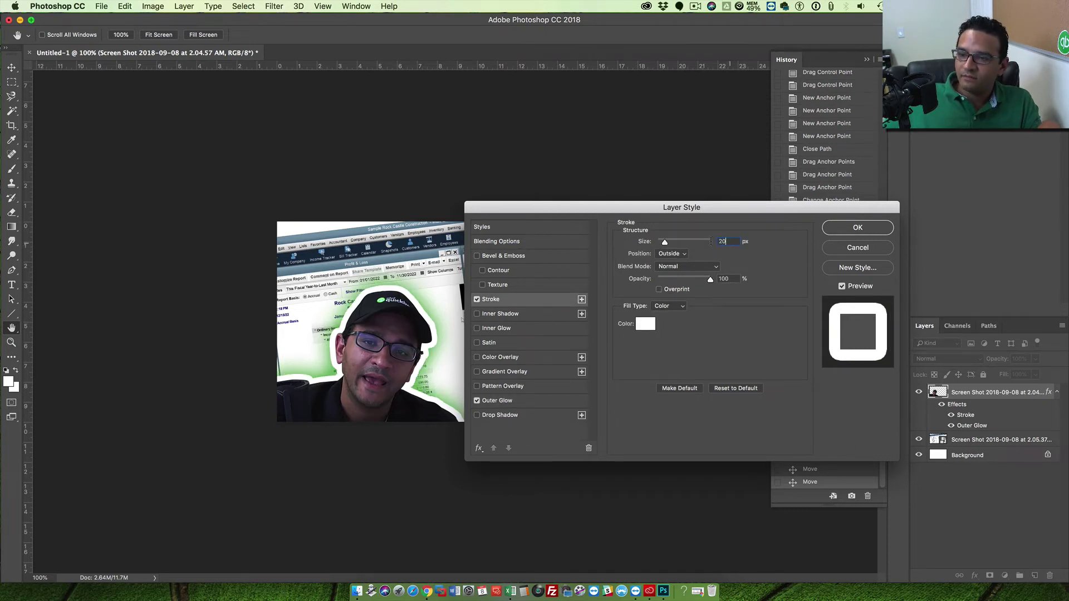
text(15)
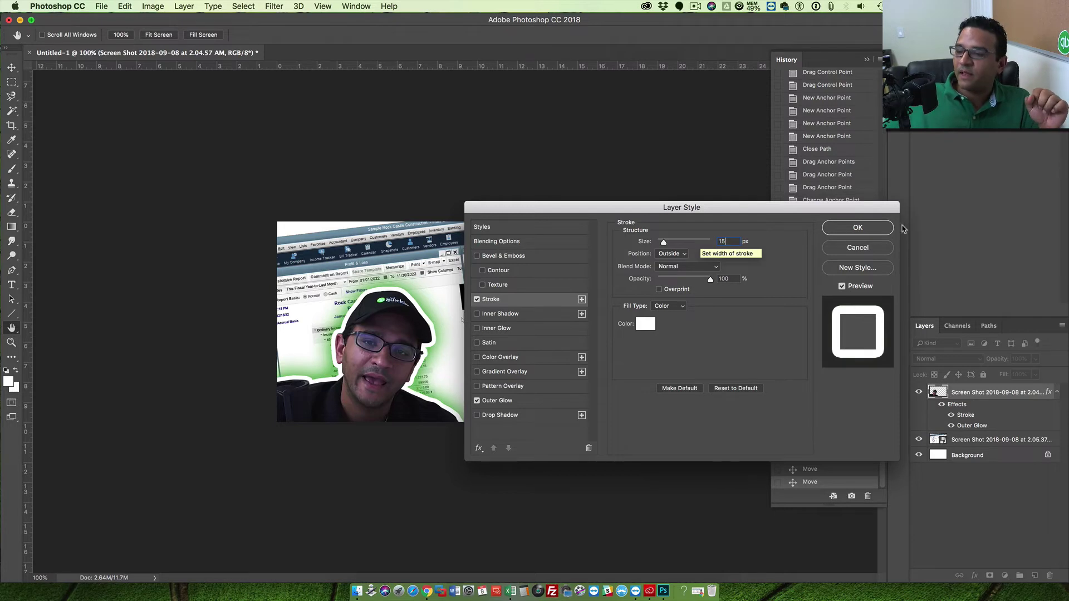
click(873, 229)
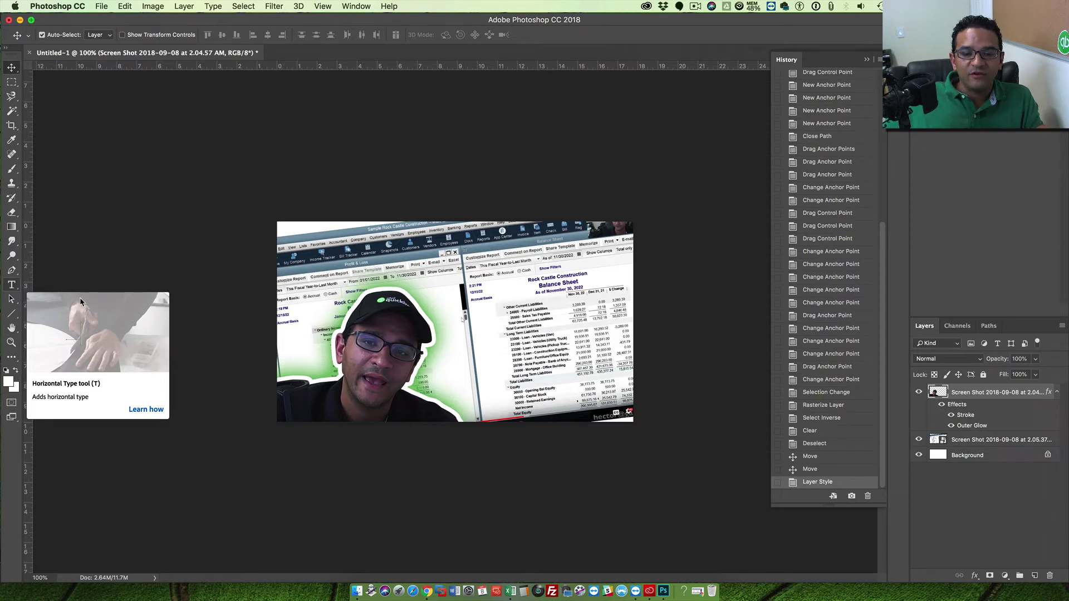
Step: Start a vertical type layer in the empty area outside the canvas
click(11, 285)
click(167, 246)
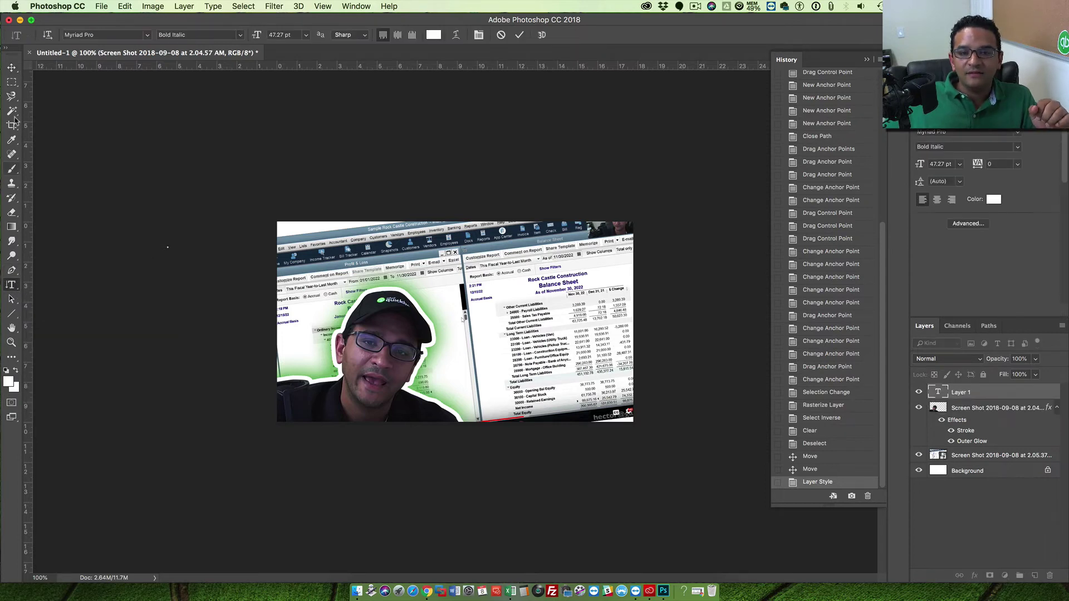
Step: Hide the options bar and the tools panel, and show both again
click(334, 5)
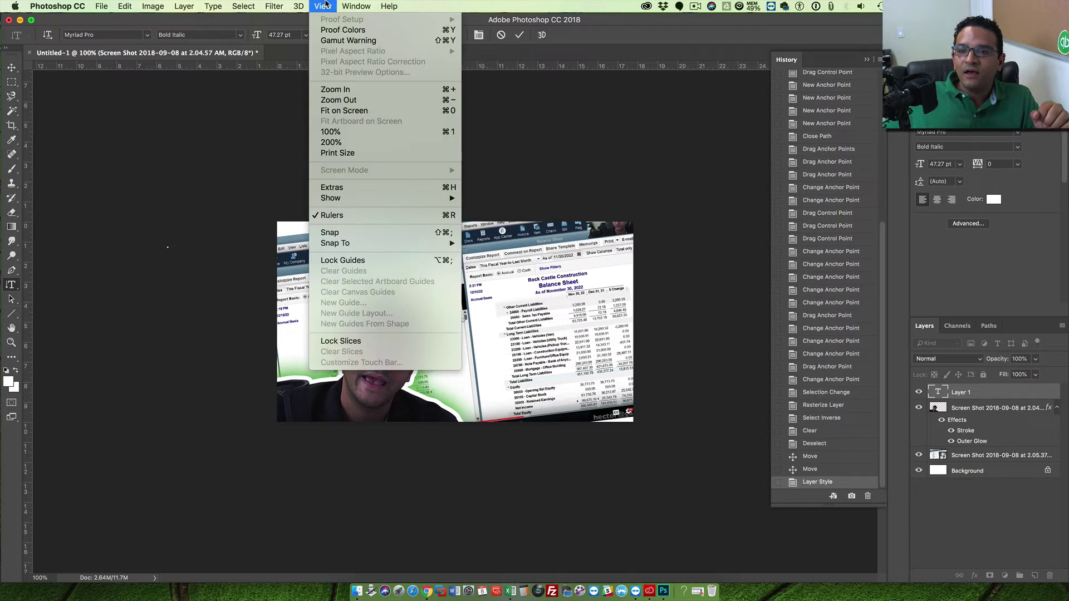
mouse_move(355, 5)
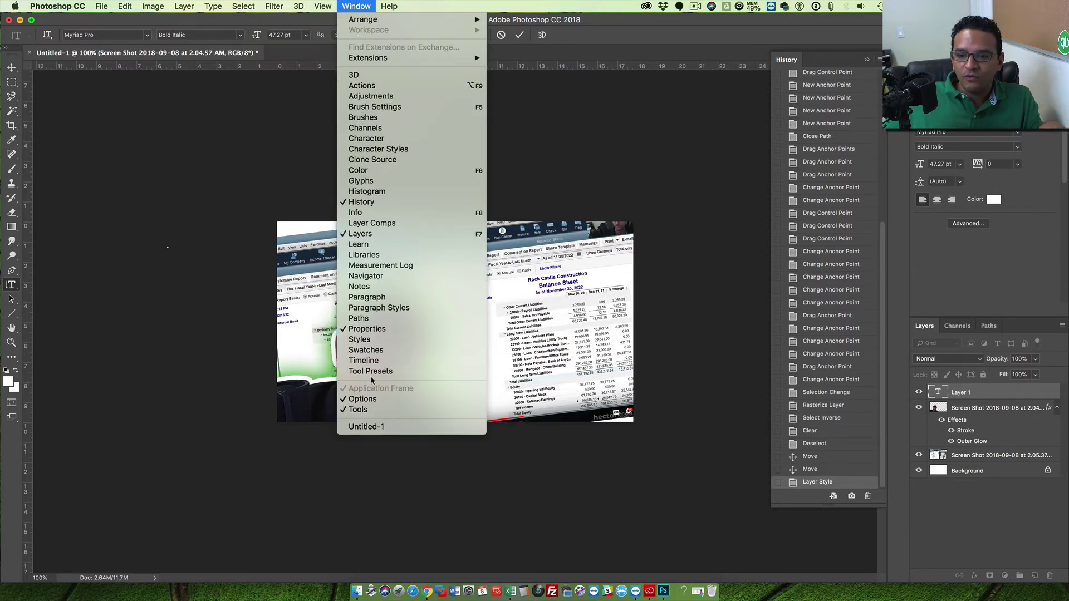
click(370, 399)
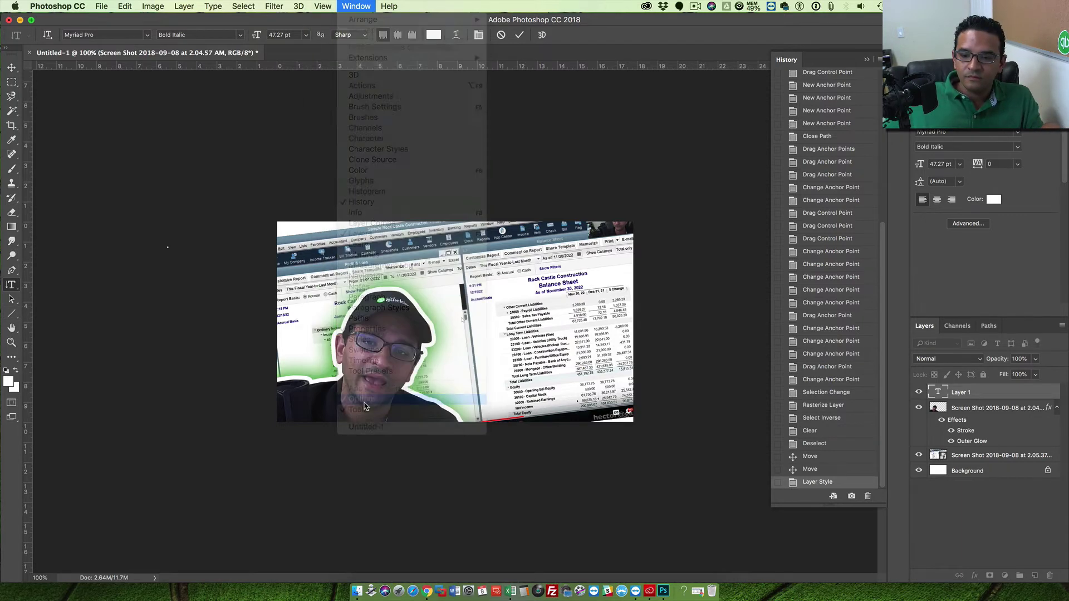
click(357, 6)
click(358, 409)
click(352, 5)
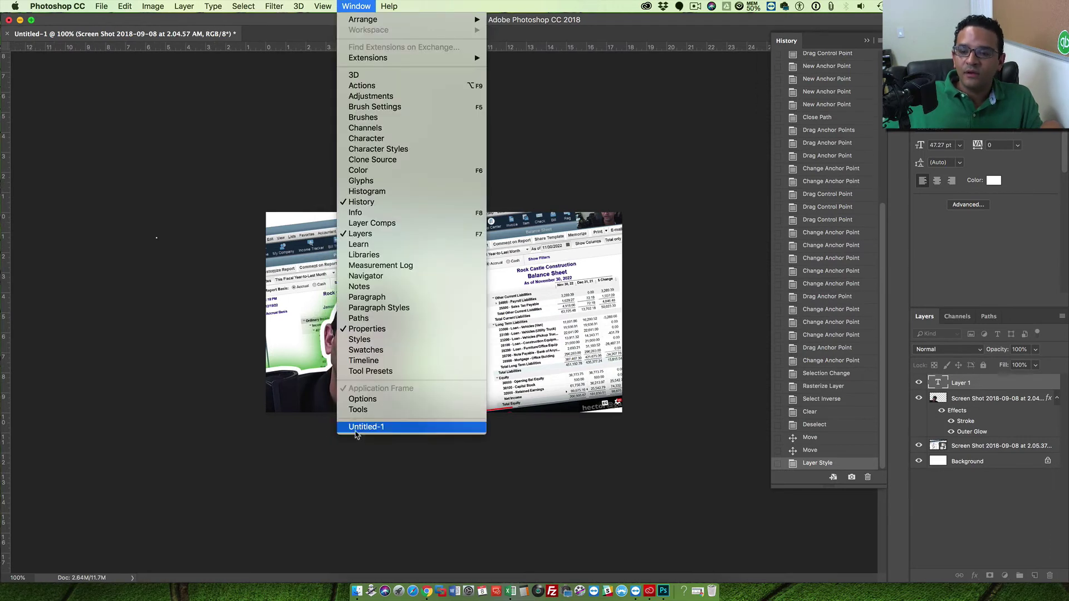
click(358, 410)
click(354, 6)
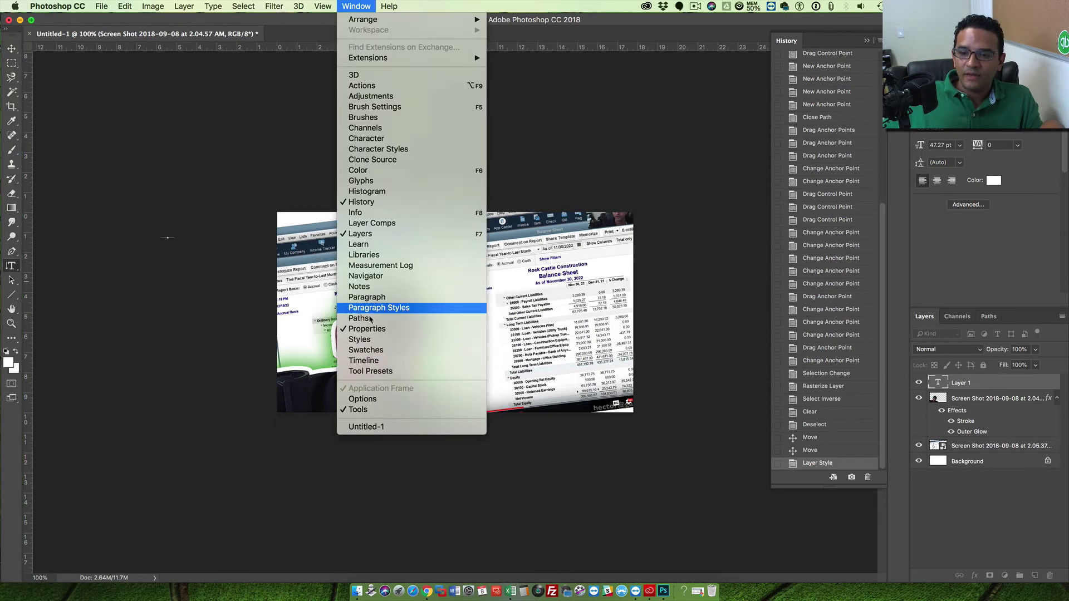
click(362, 399)
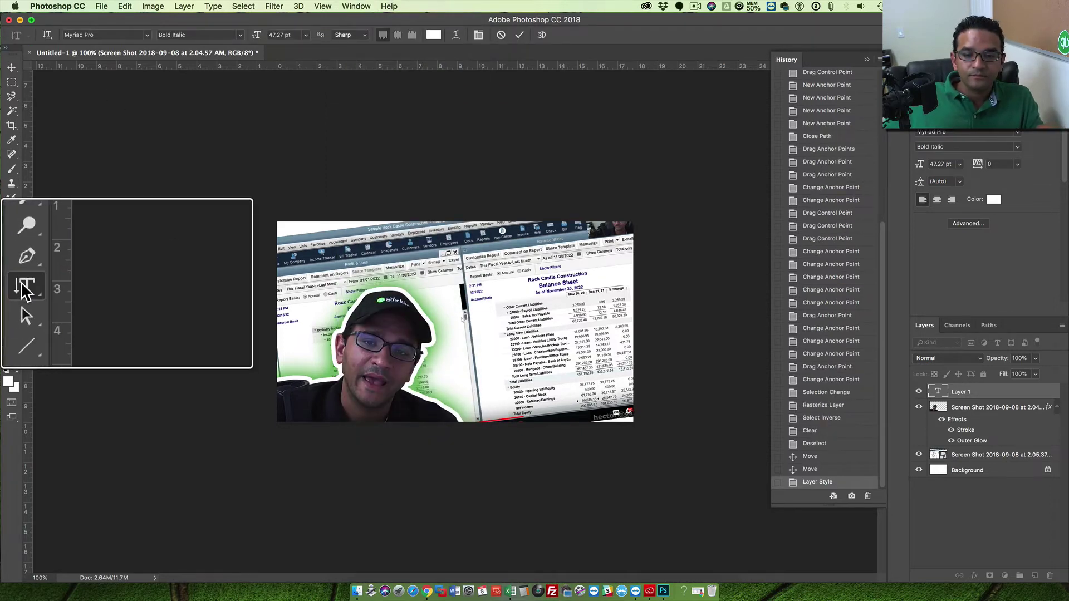
Step: Switch to the Horizontal Type tool and set the text color to dark blue 1a2b3e, sampled from the QuickBooks screenshot's toolbar
click(11, 285)
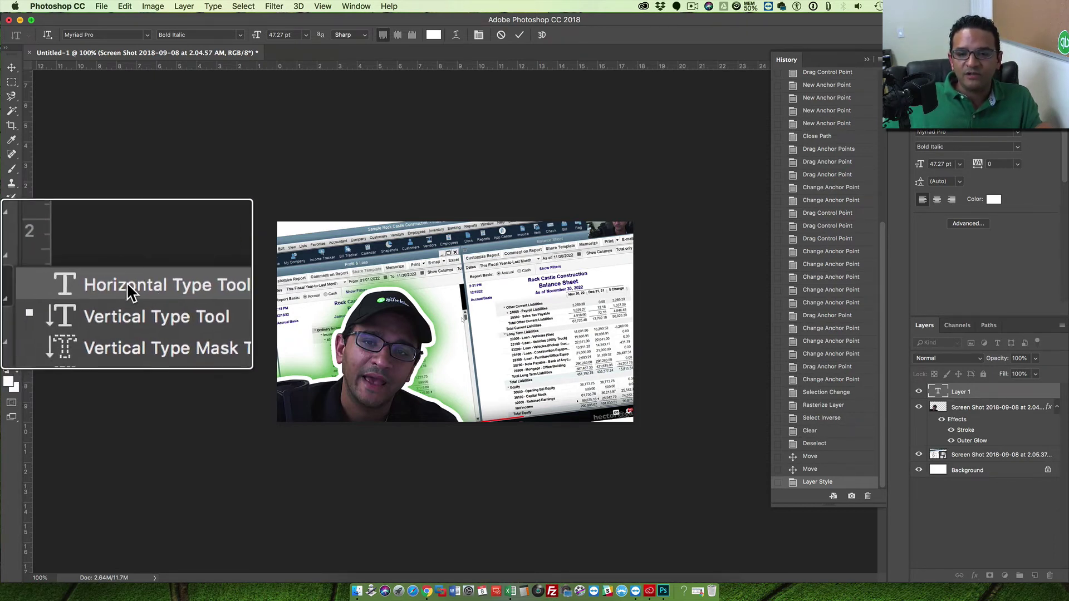
click(61, 285)
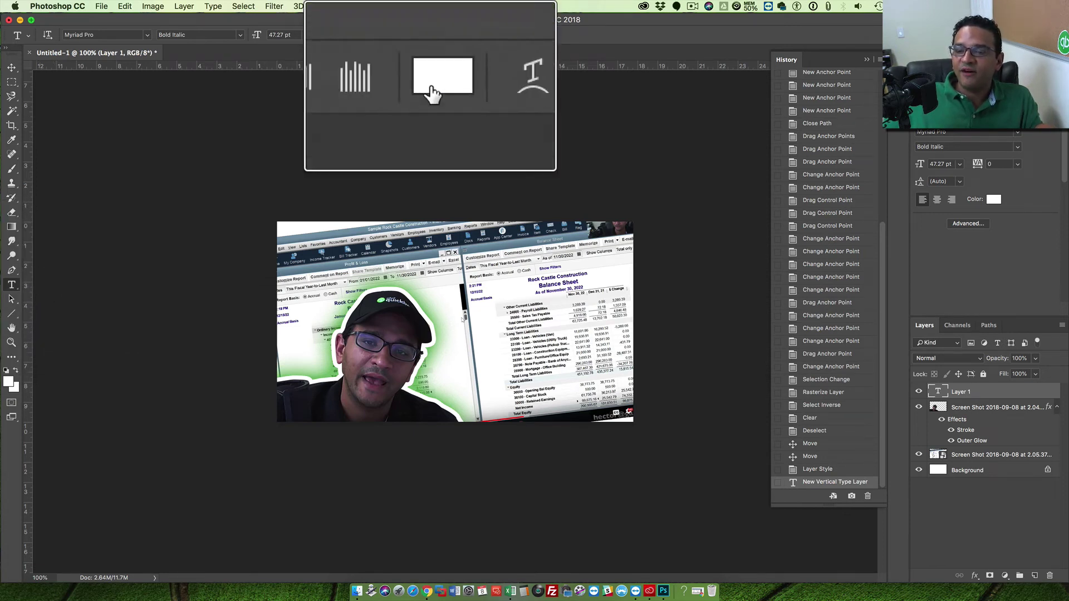
click(437, 35)
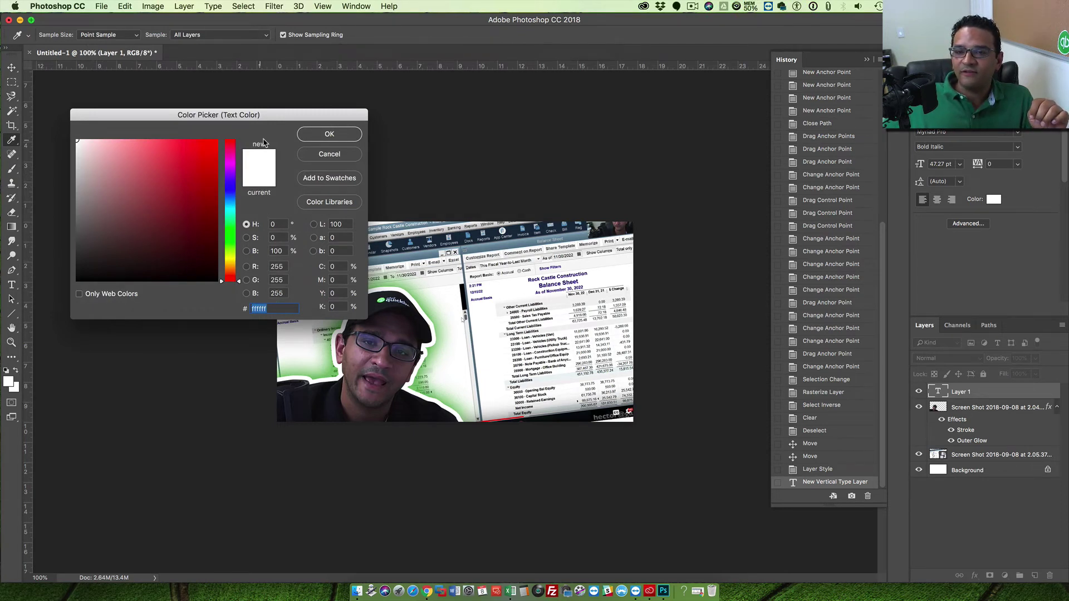
drag(264, 115, 252, 102)
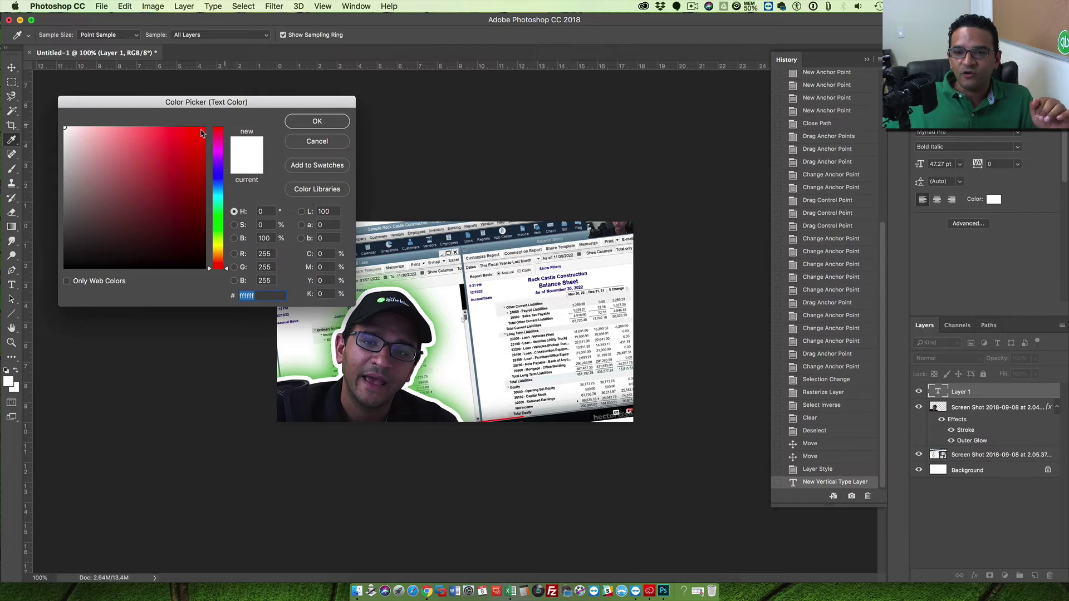
click(491, 232)
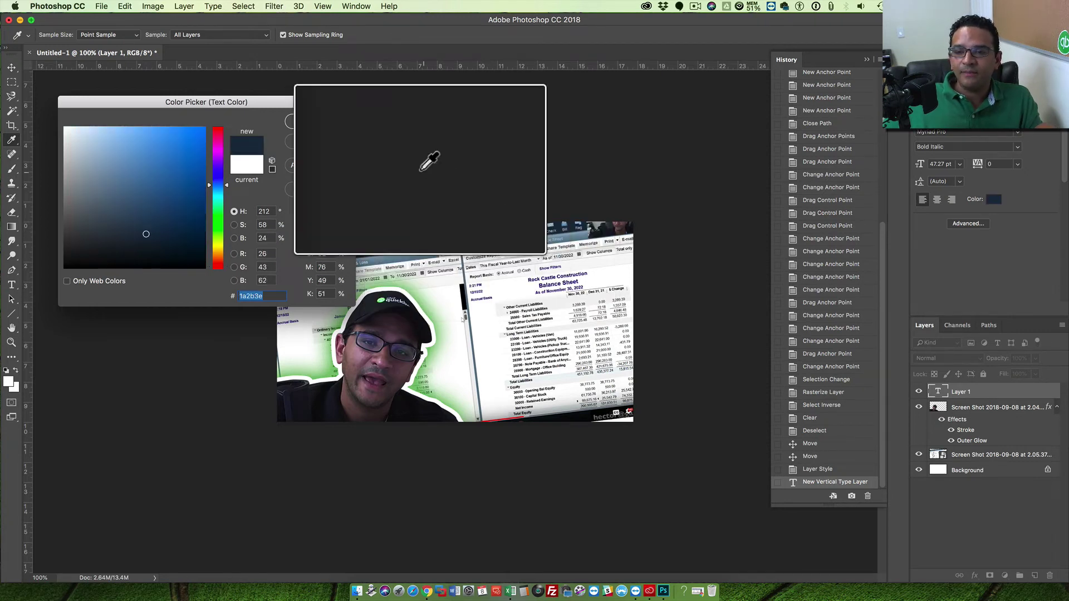
click(316, 120)
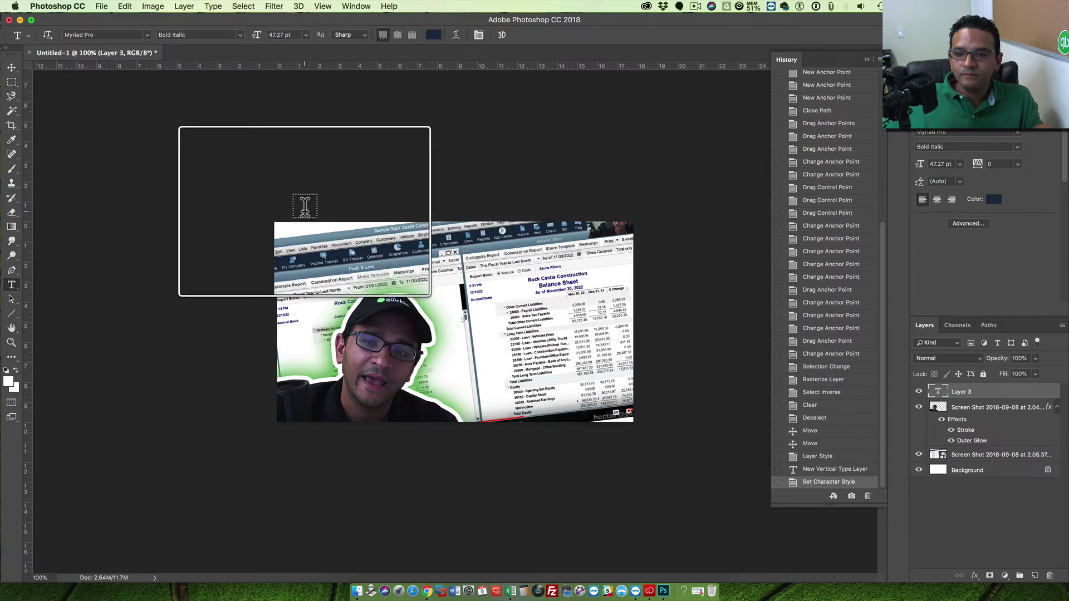
Step: Add the text "QuickBook" at 72 pt and move it to the upper middle of the canvas, above the presenter's cap
click(313, 251)
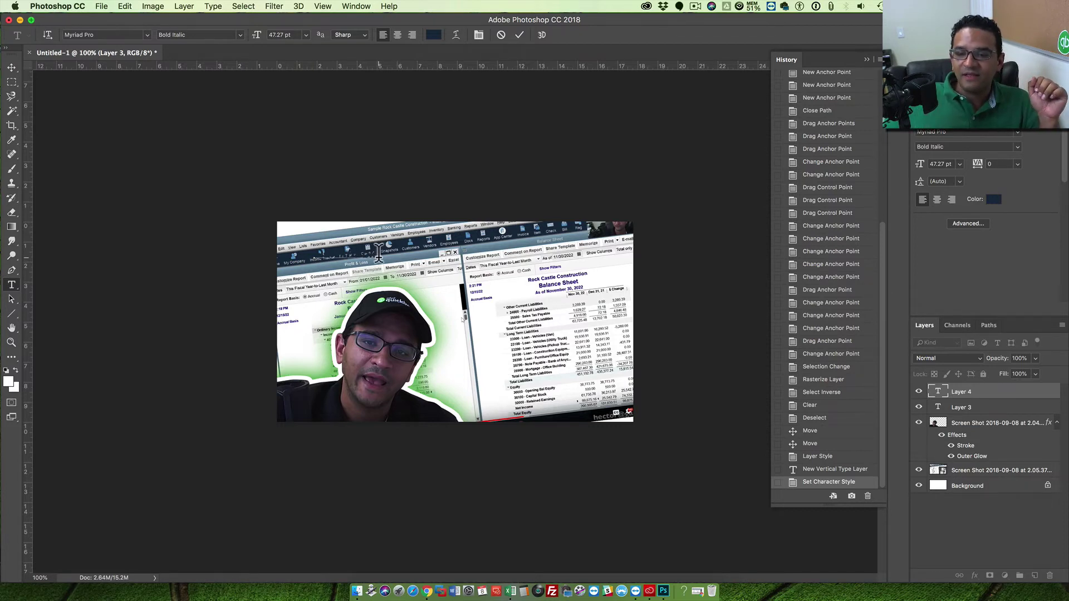
drag(352, 251, 265, 251)
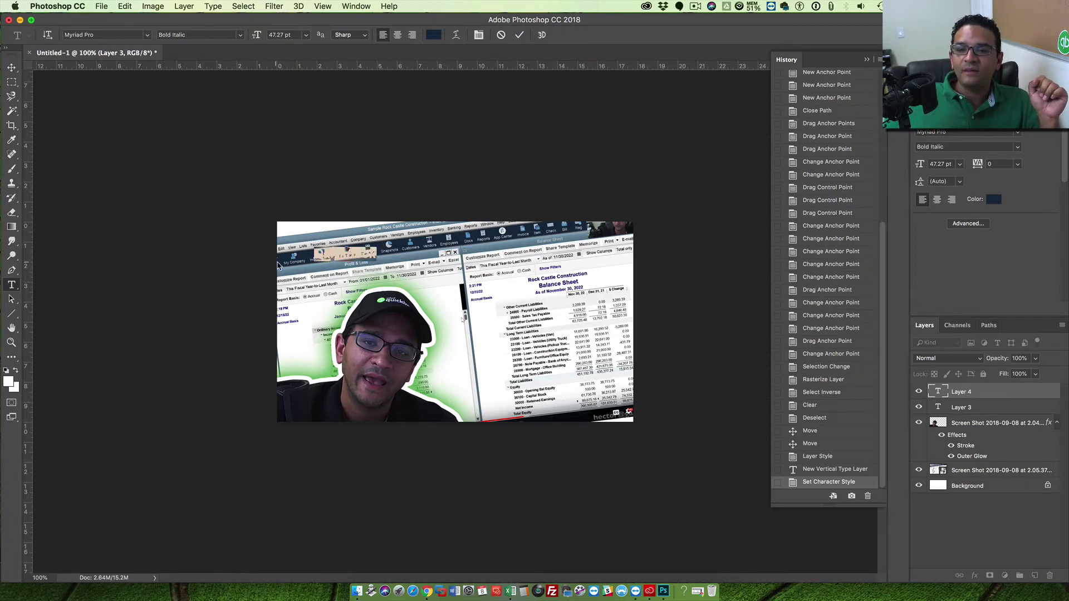
click(306, 35)
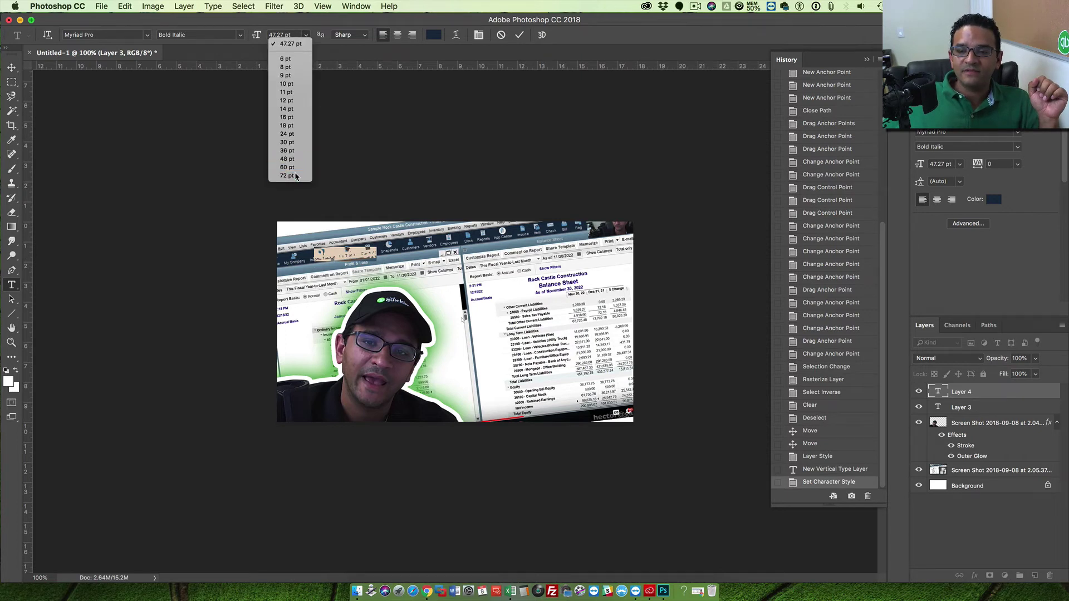
click(296, 176)
click(11, 68)
drag(344, 256, 494, 281)
Step: Extend the text to three lines reading "QuickBooks Desktop", "REPORTS" and "& Financial Statements"
click(12, 285)
click(505, 282)
text(s)
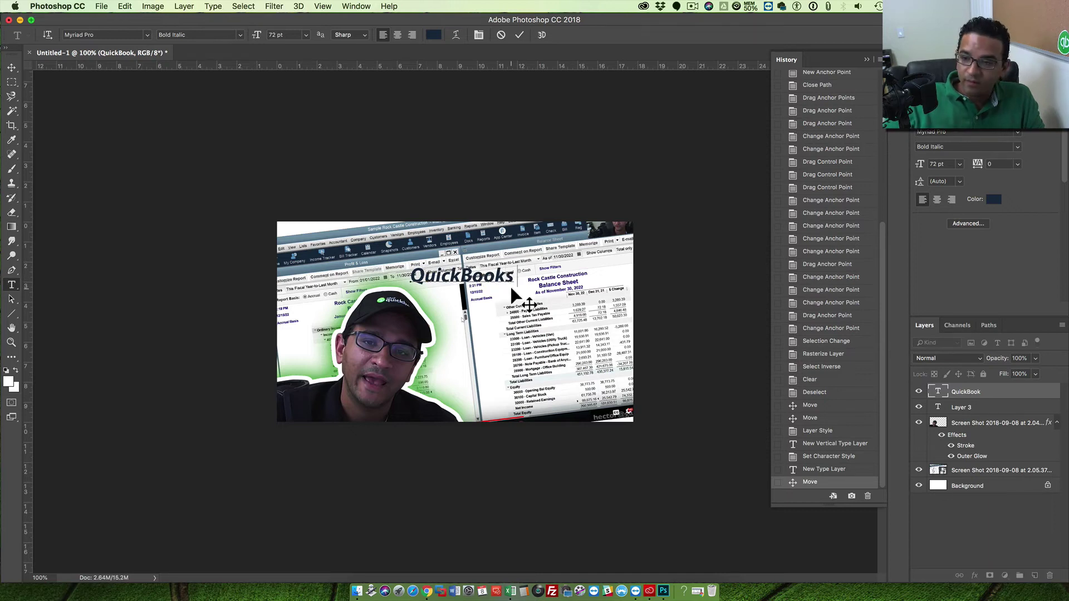
text( Desktop)
key(Return)
text(REPORTS)
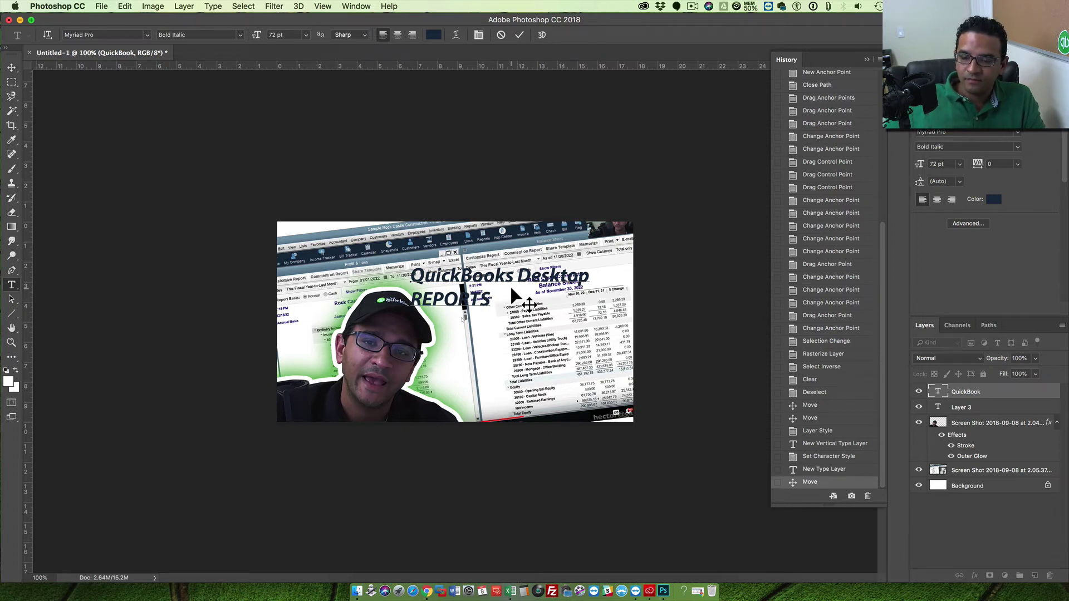
key(Return)
text(&)
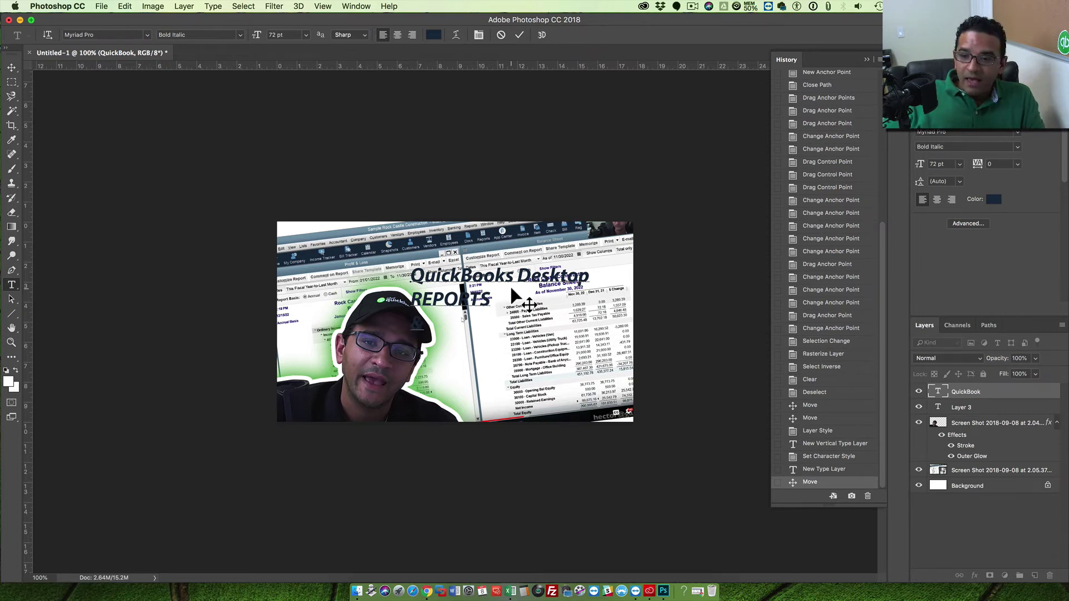
text( Financ)
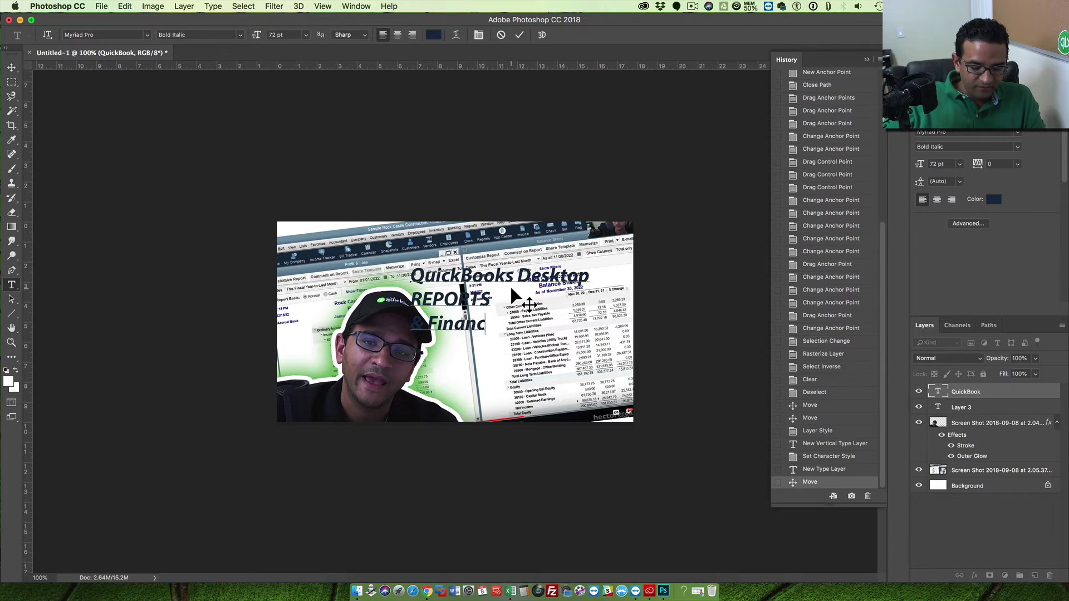
text(ial Statem)
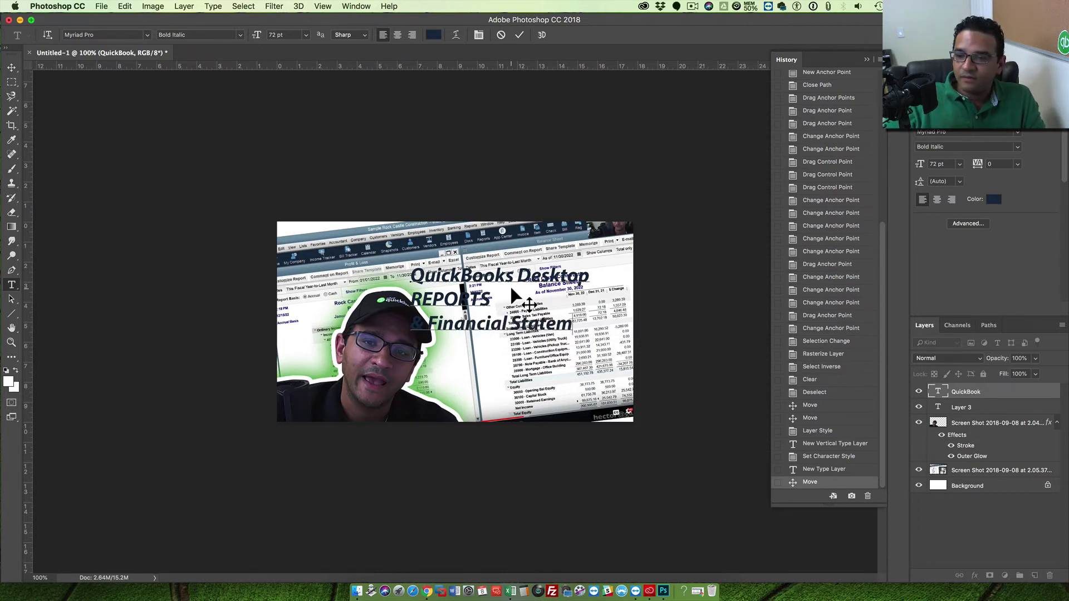
text(ents)
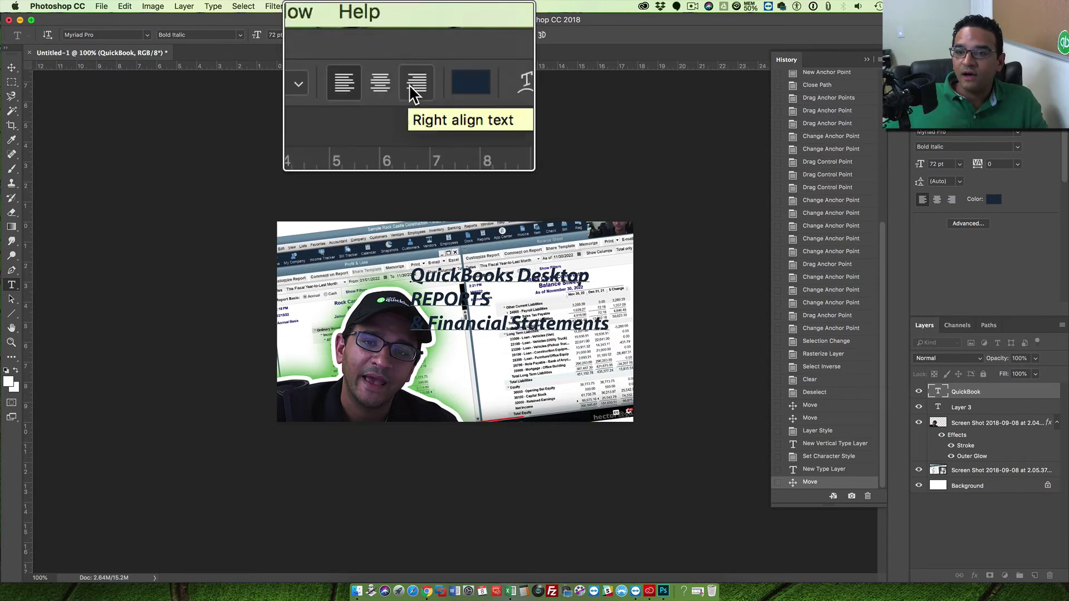
Step: Right-align the three-line title and move it into the upper-right part of the canvas
click(412, 35)
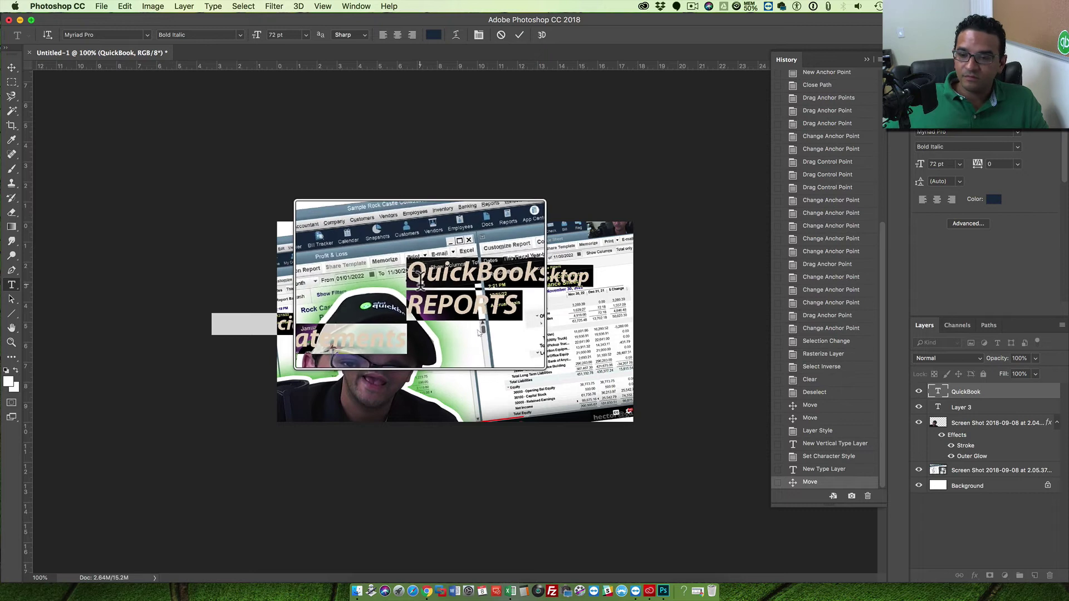
click(412, 35)
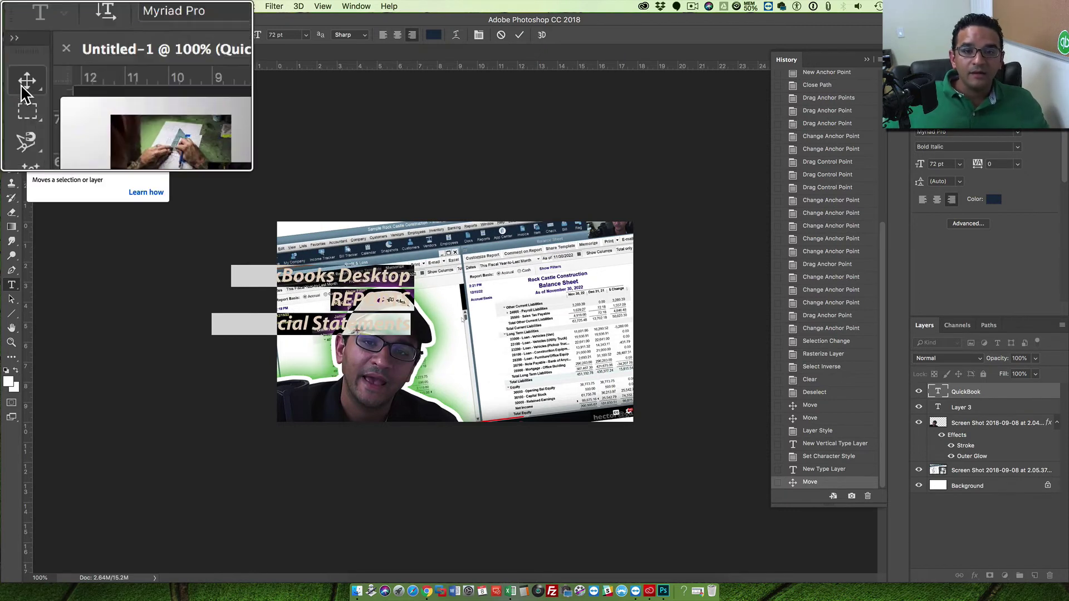
click(11, 68)
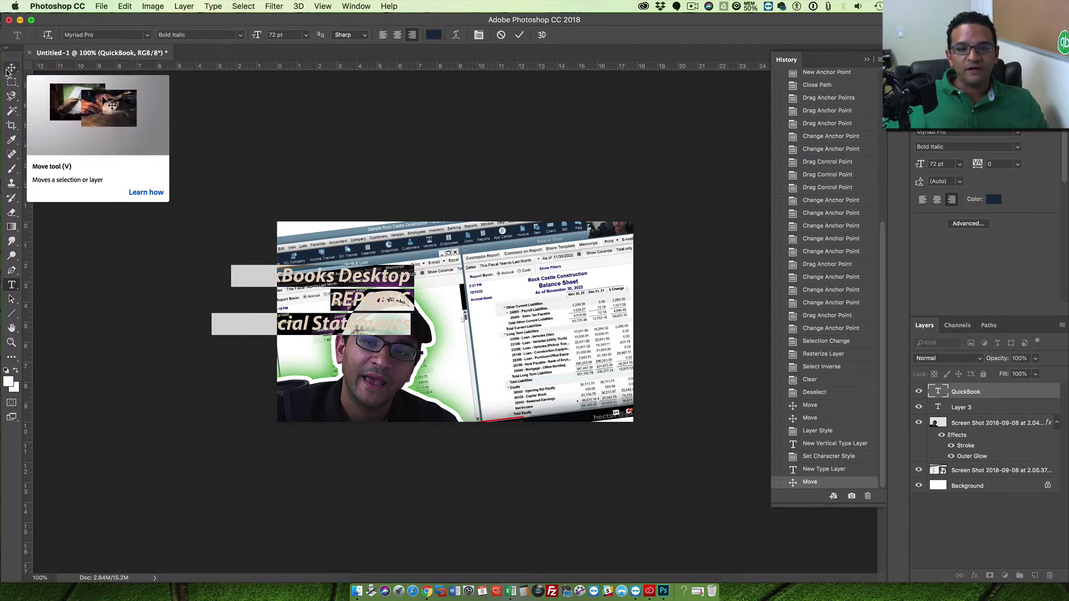
drag(362, 295, 575, 261)
Step: Set the title text's font size to 100 pt
click(11, 286)
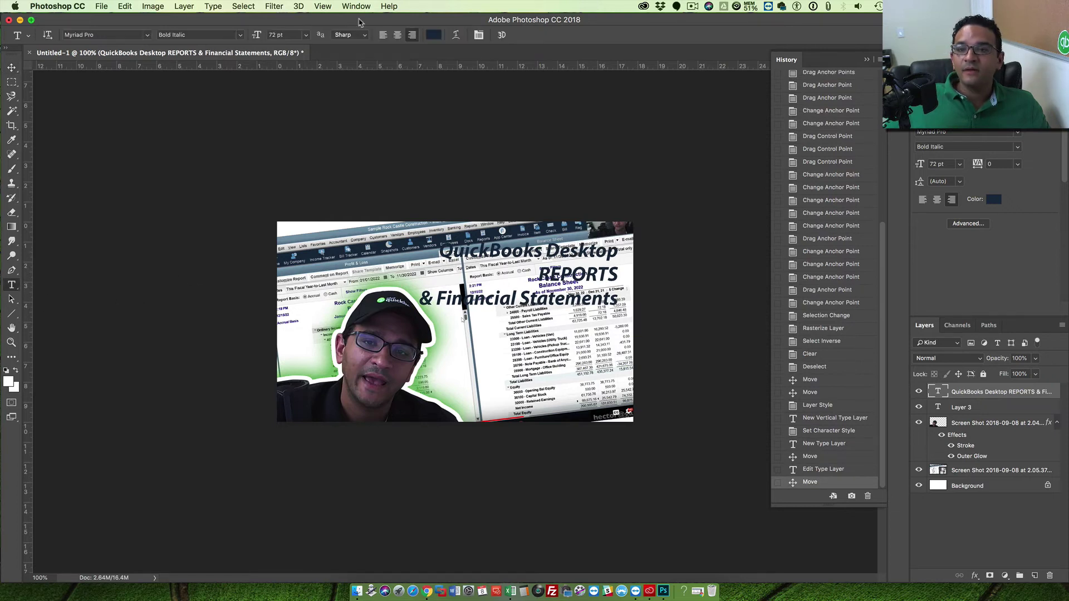
text(100)
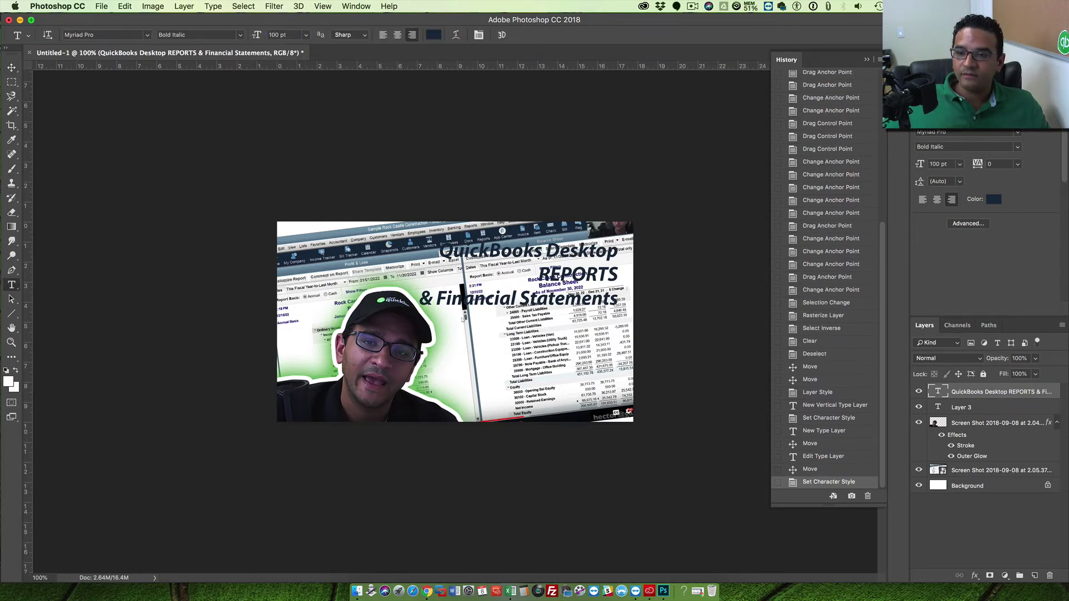
Step: Give the title text layer a 10 px white Stroke positioned outside the letters
key(Return)
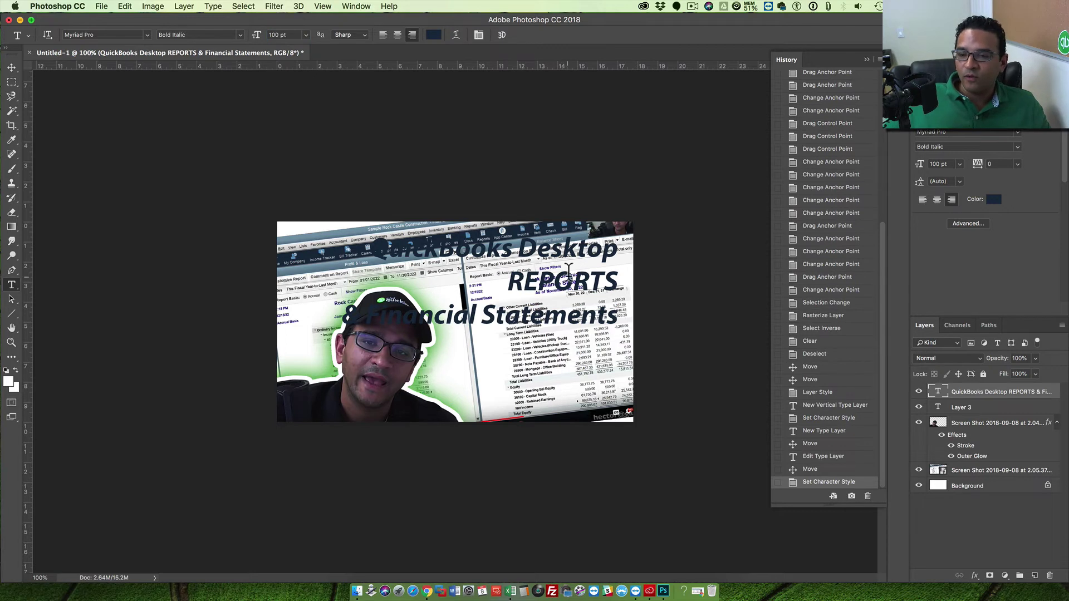
click(12, 68)
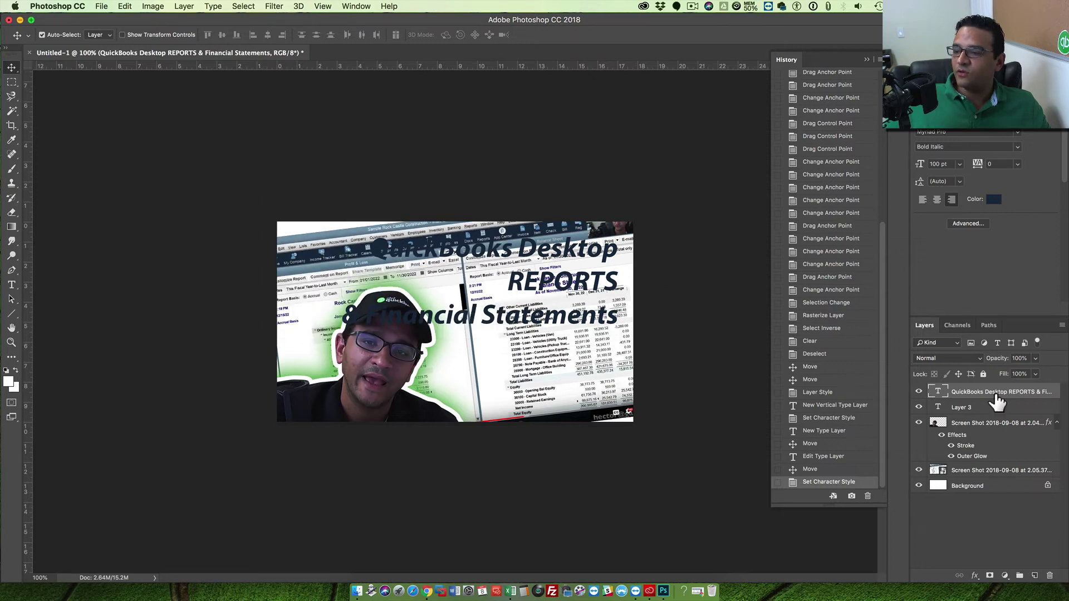
right_click(974, 393)
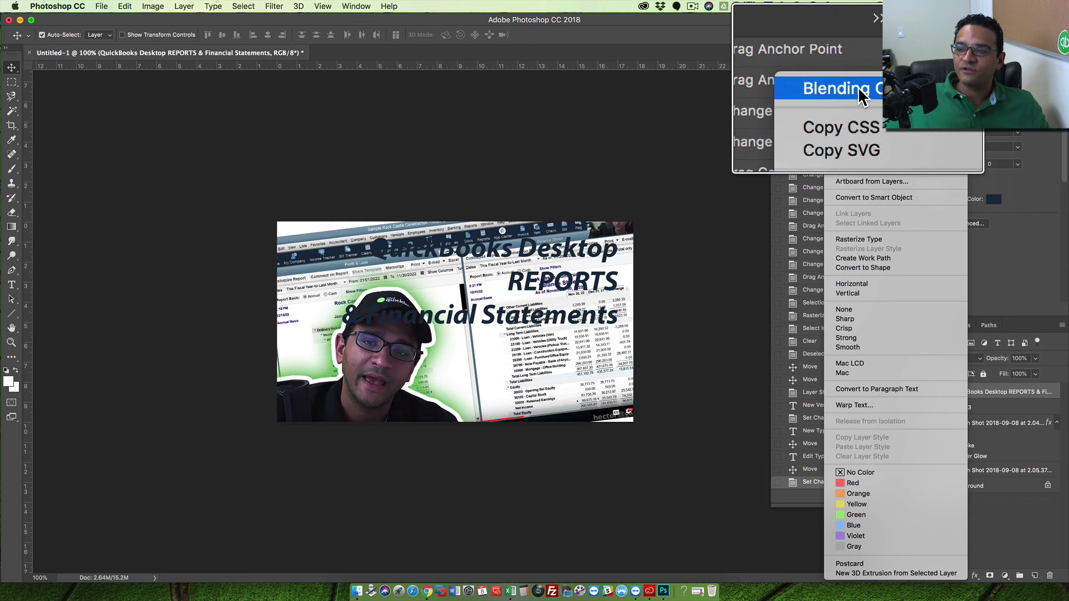
click(857, 70)
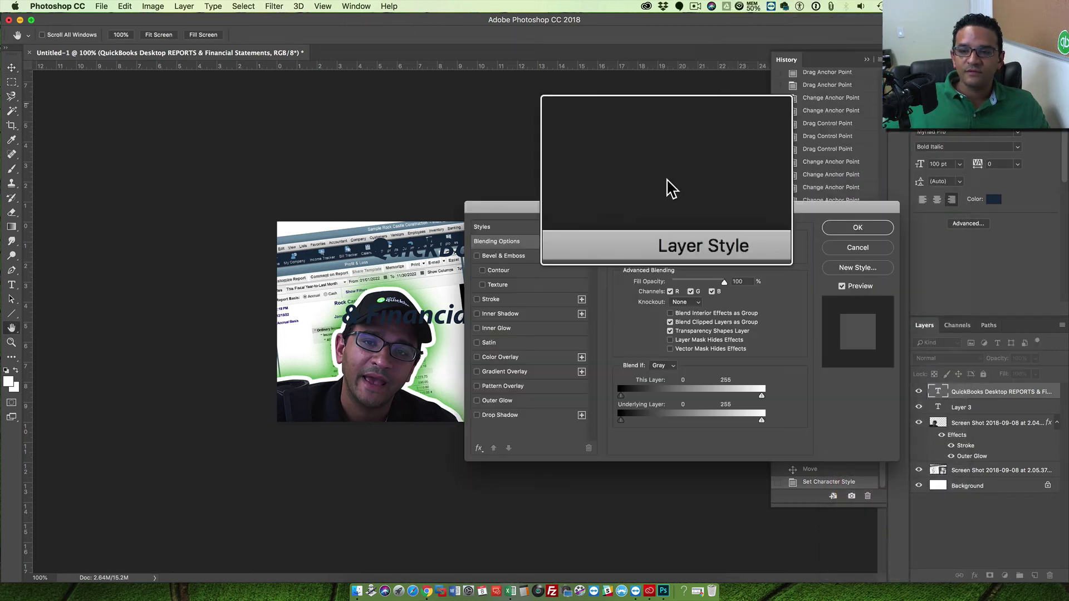
click(477, 300)
mouse_move(537, 211)
mouse_down()
mouse_move(574, 196)
mouse_move(359, 324)
mouse_move(72, 46)
mouse_move(27, 61)
mouse_move(78, 87)
mouse_up()
drag(238, 135, 254, 132)
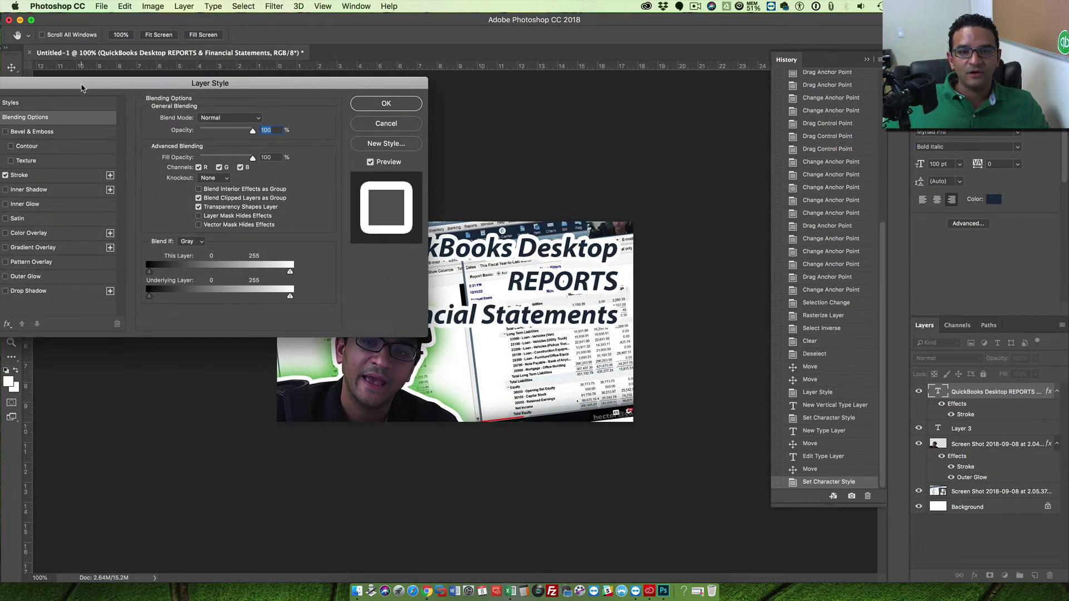
drag(82, 88, 127, 84)
click(70, 172)
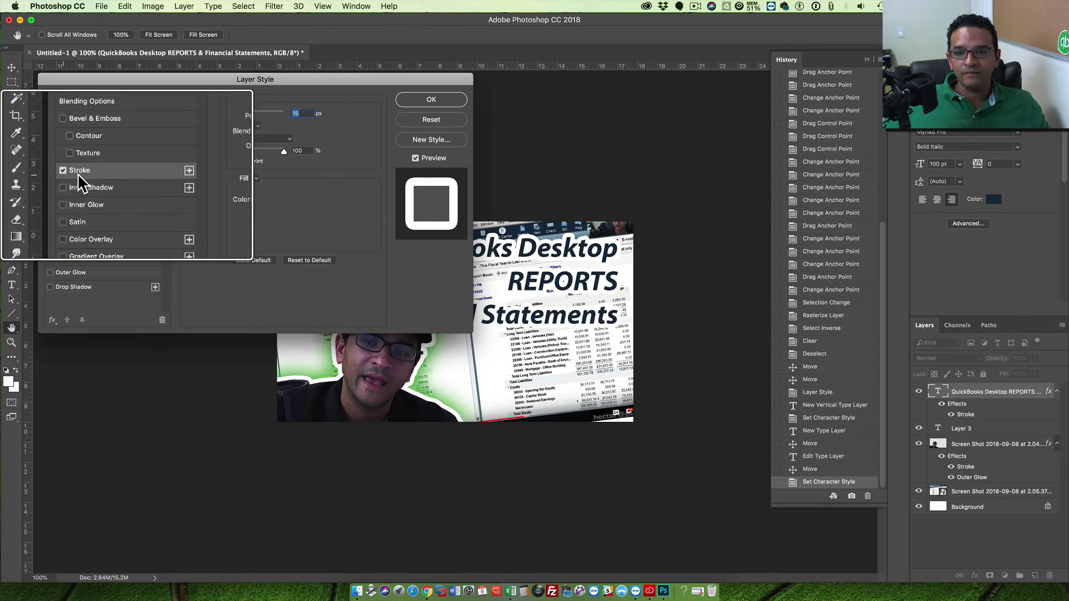
drag(241, 118, 238, 118)
text(10)
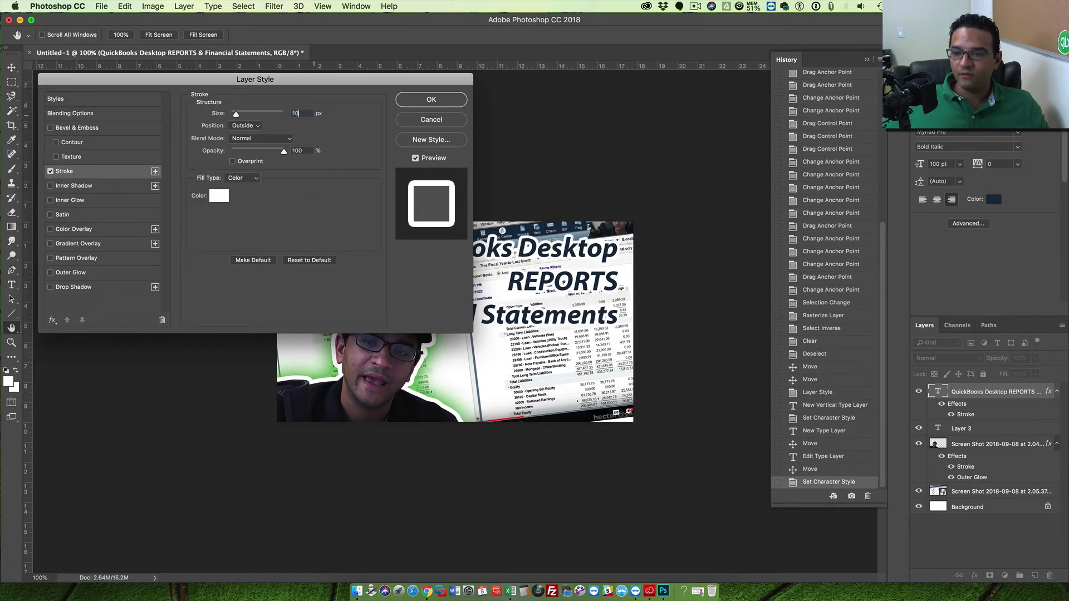
Step: Add a green Outer Glow to the title text and apply the layer style
click(51, 273)
click(79, 273)
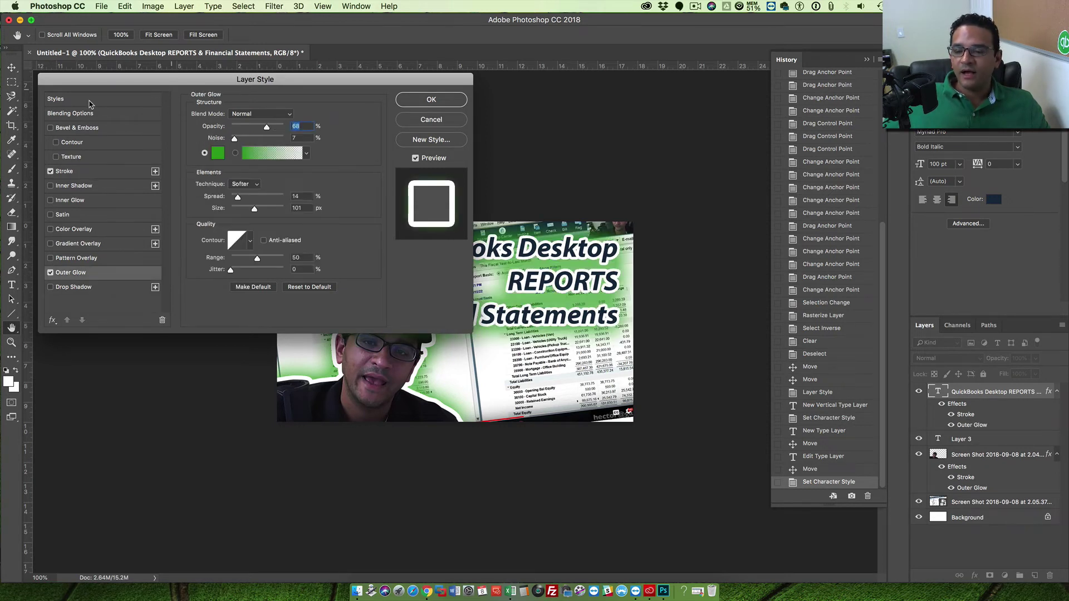
drag(137, 85, 175, 160)
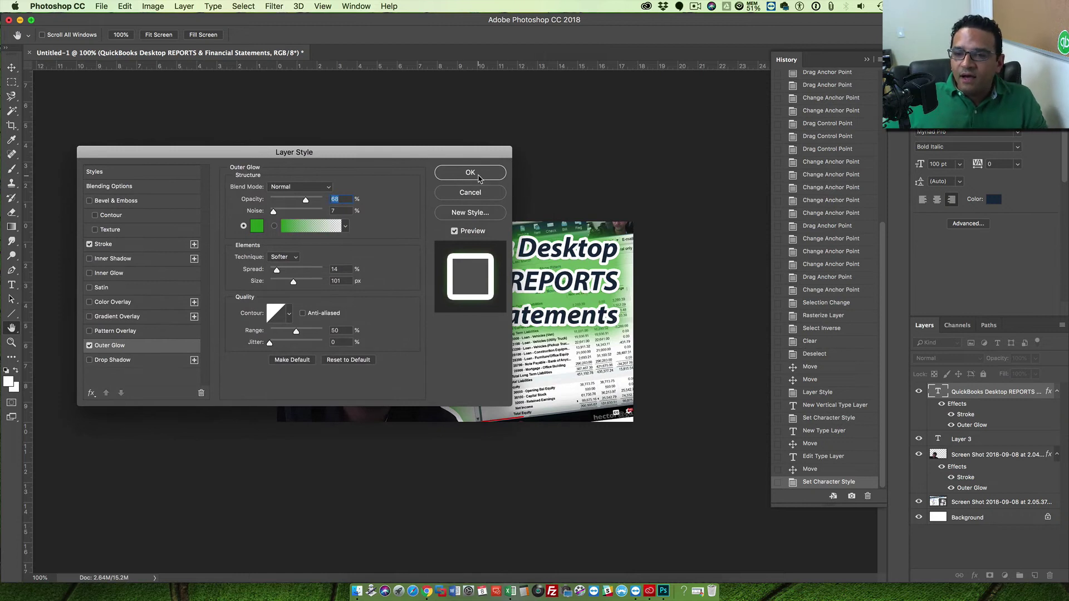
click(478, 177)
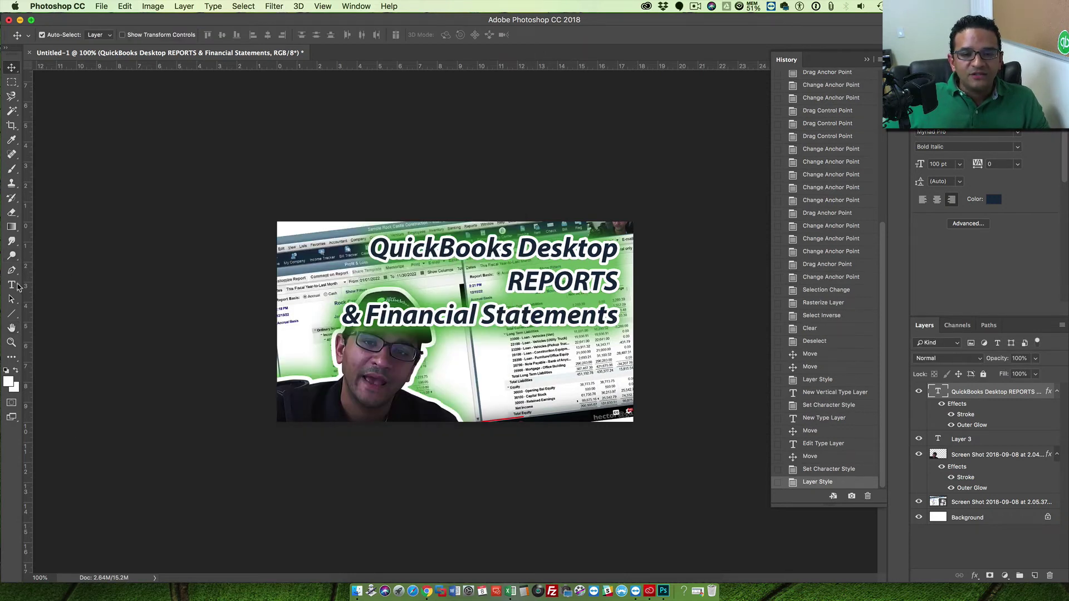
Step: Set the "REPORTS" and "& Financial Statements" lines of the title to 70 pt
click(12, 285)
drag(511, 280, 622, 320)
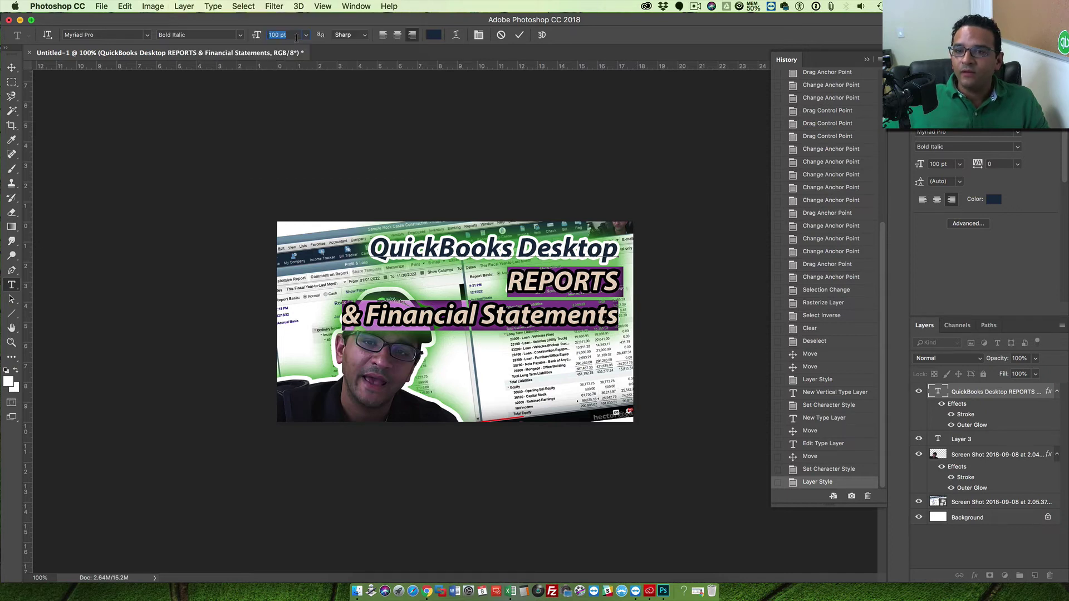
key(Return)
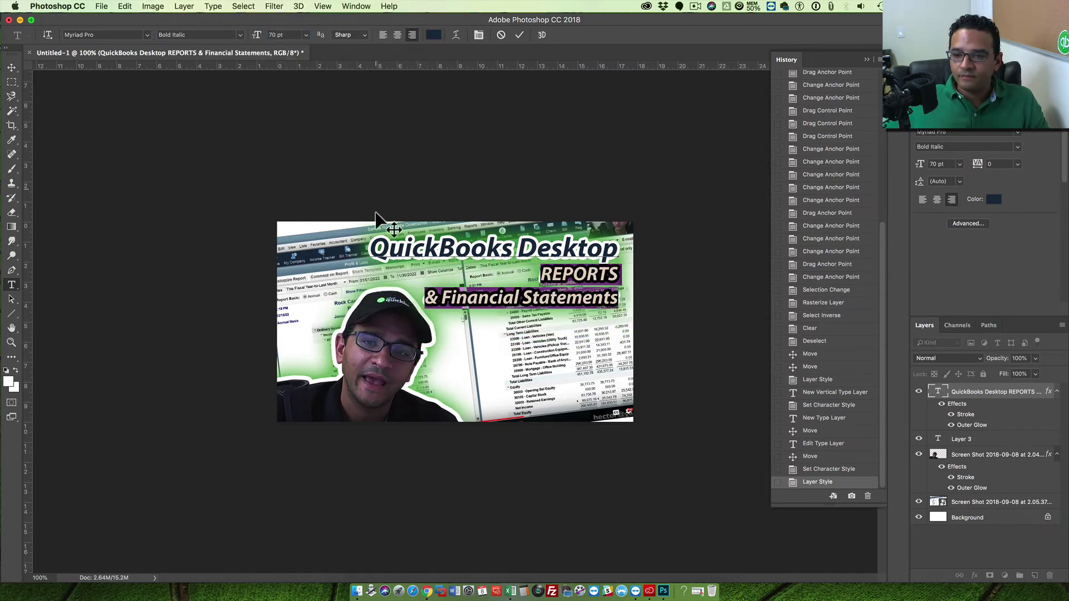
Step: Join the title's lower two lines into one and change its wording to "Reports & Financial Statements"
click(444, 307)
key(BackSpace)
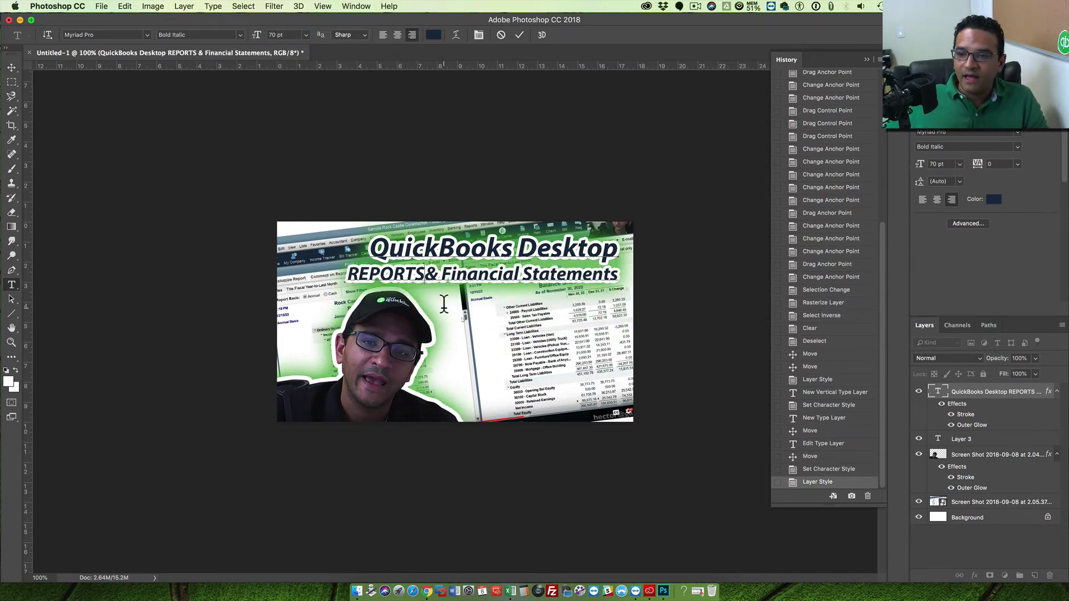
drag(421, 275, 356, 275)
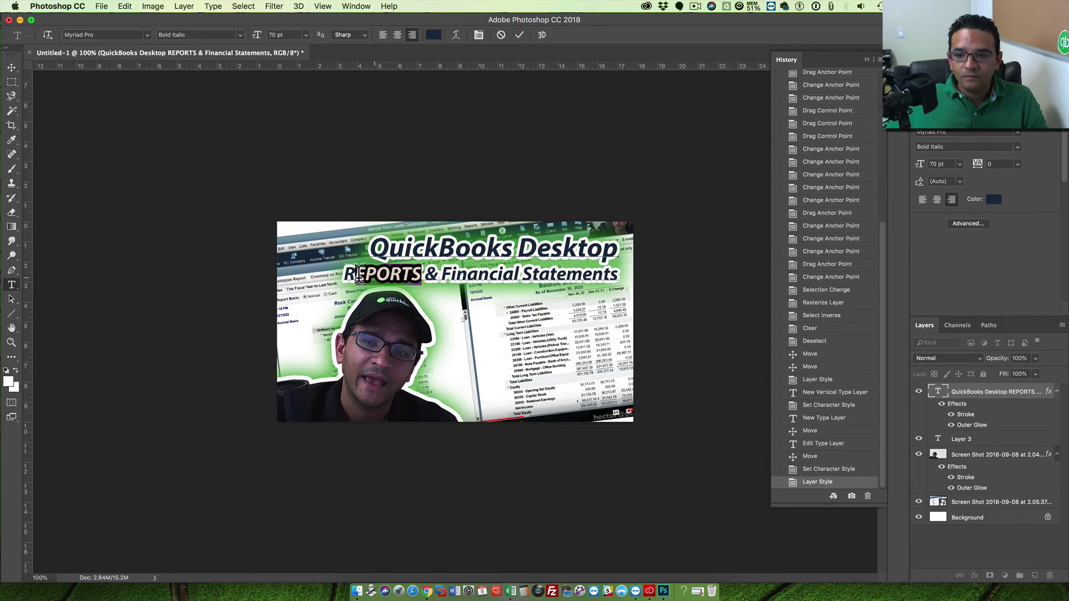
text(eports)
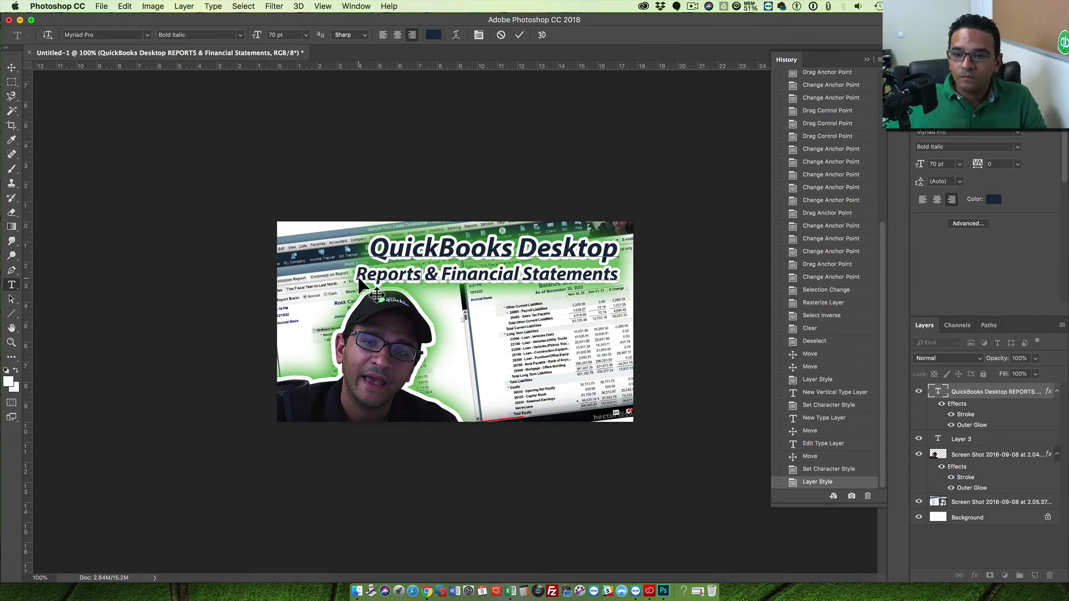
click(12, 69)
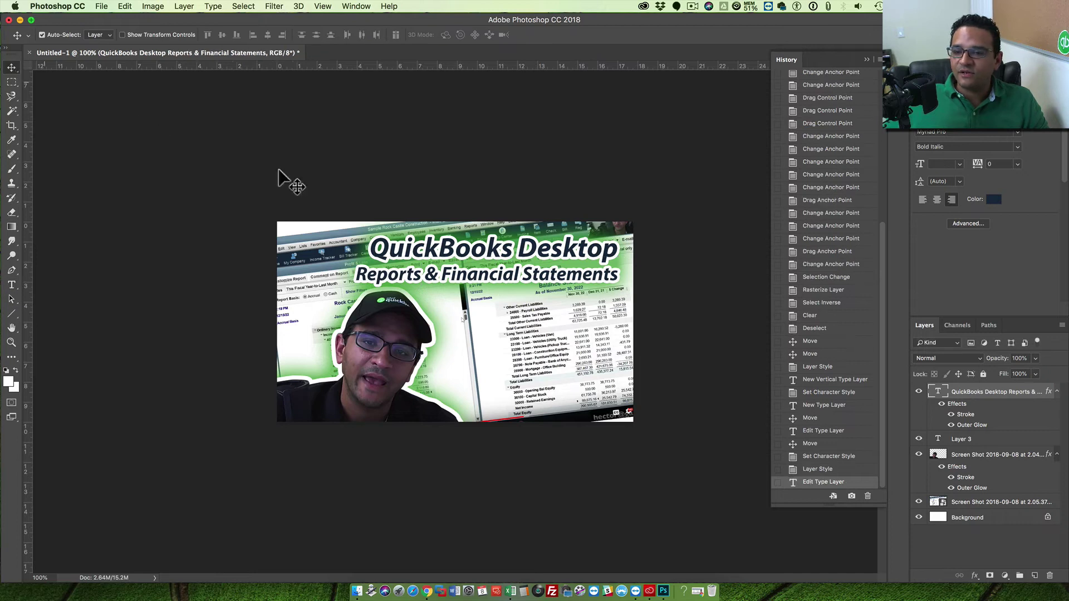
Step: Change the "QuickBooks Desktop" line to Myriad Pro Bold and move the title slightly up and to the right
click(11, 286)
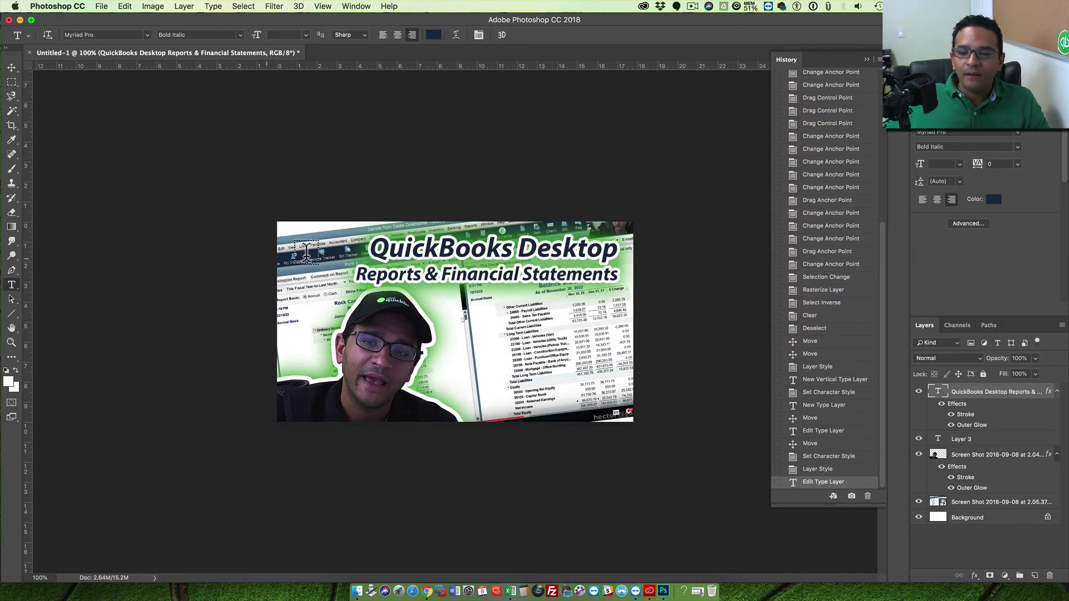
drag(378, 249, 621, 248)
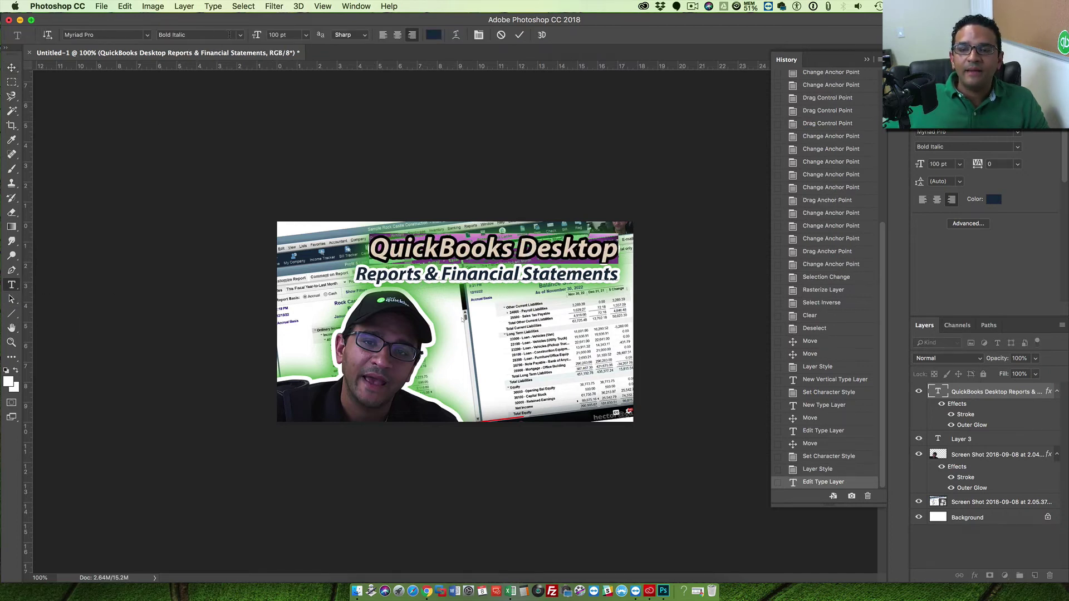
click(146, 35)
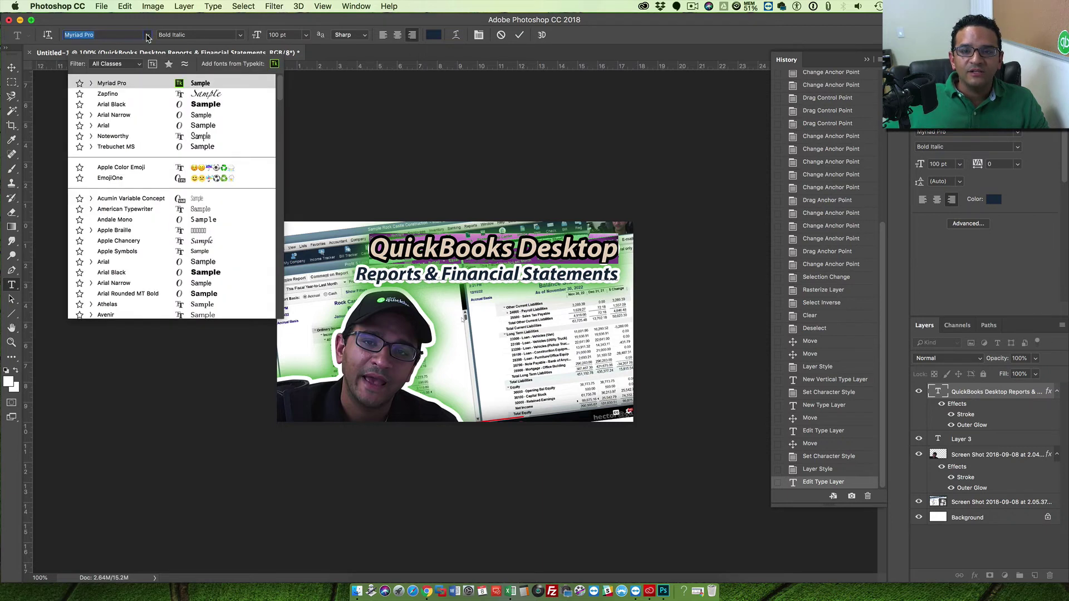
click(114, 83)
click(225, 49)
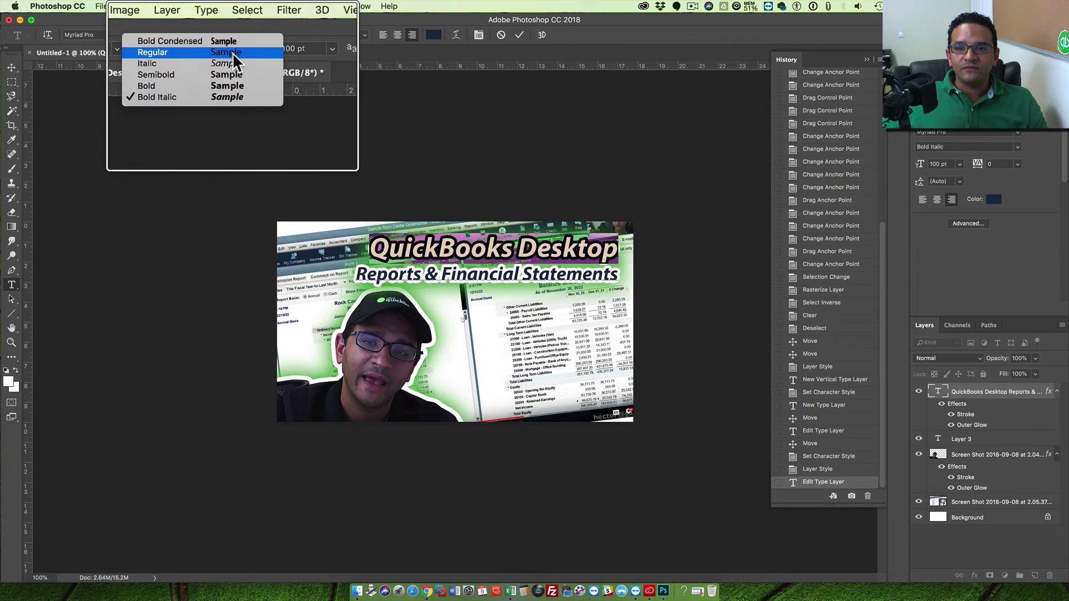
click(189, 94)
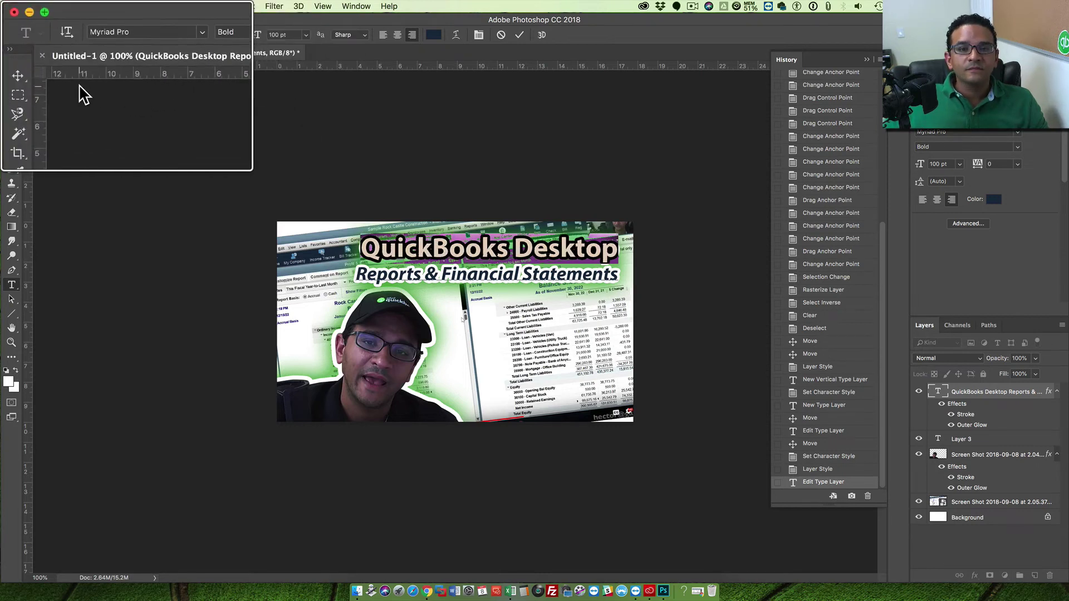
click(11, 67)
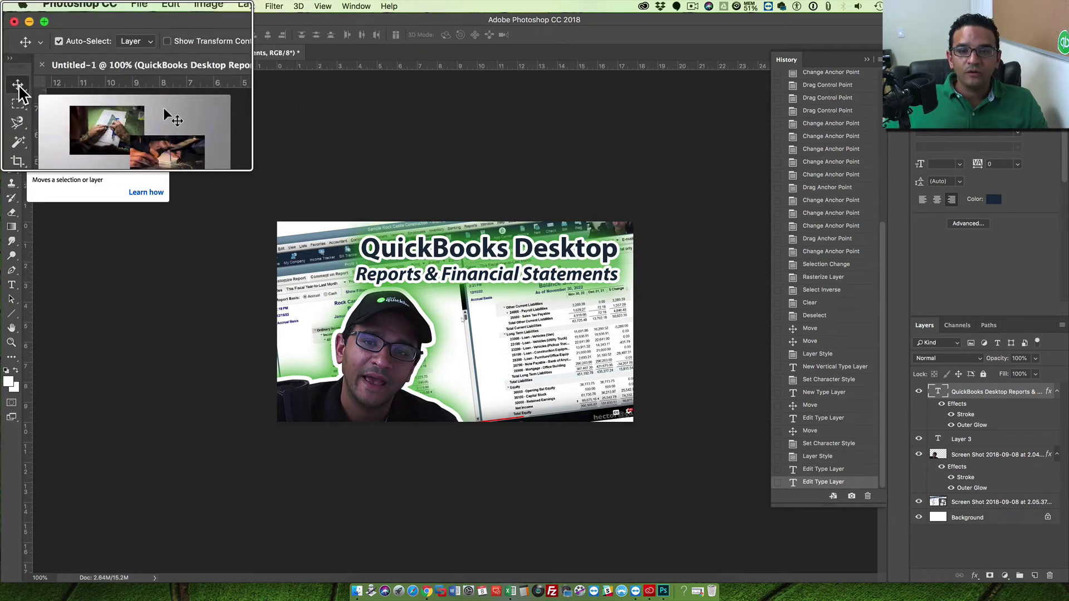
drag(499, 252, 501, 255)
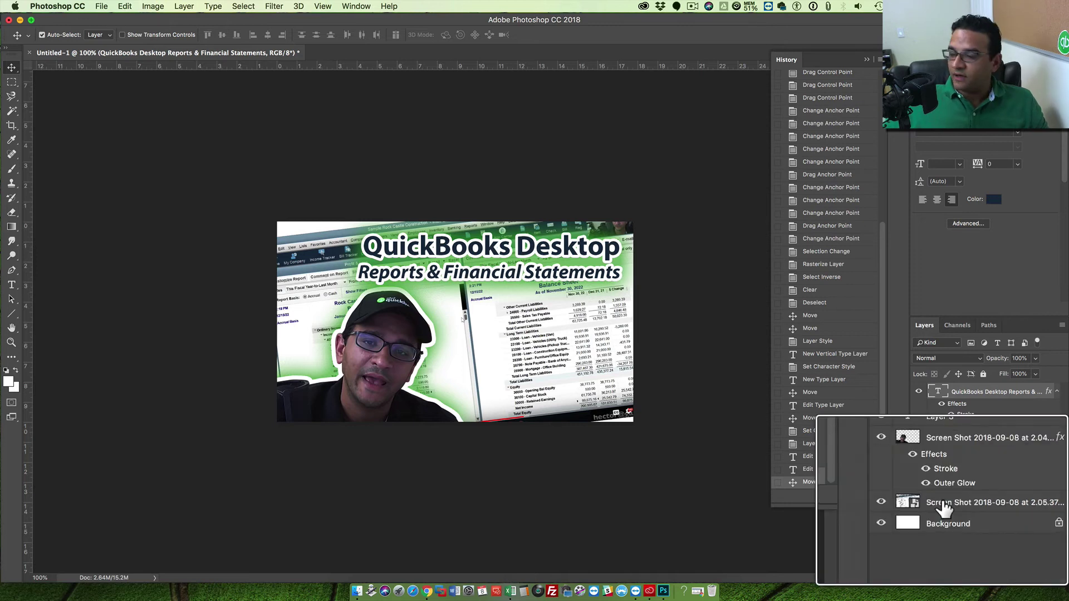
Step: Enlarge the tilted reports screenshot with Free Transform and reposition it so it covers the white corners of the canvas
click(968, 501)
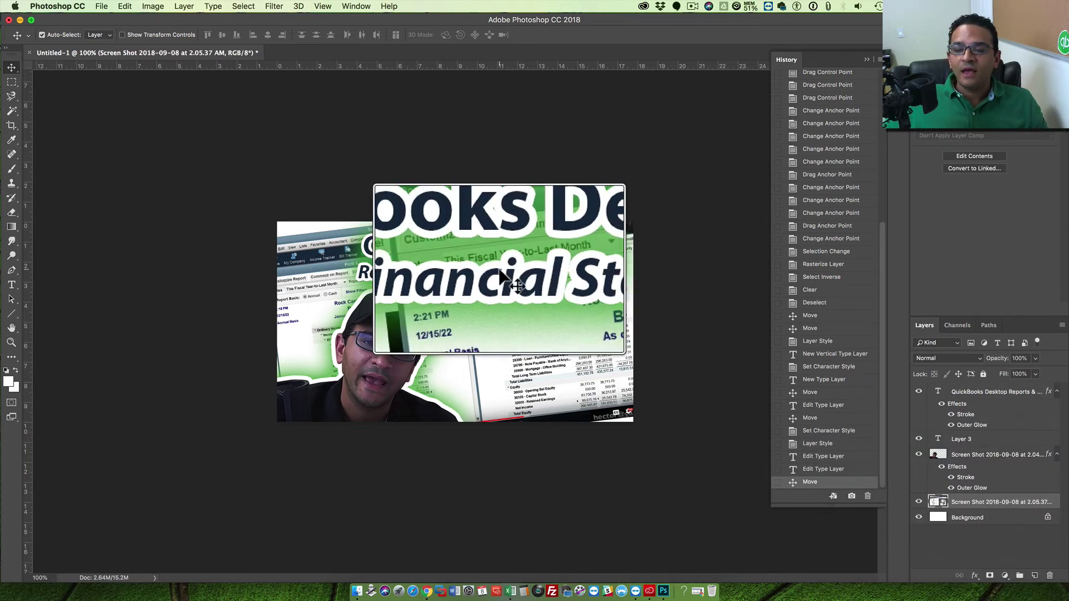
click(11, 83)
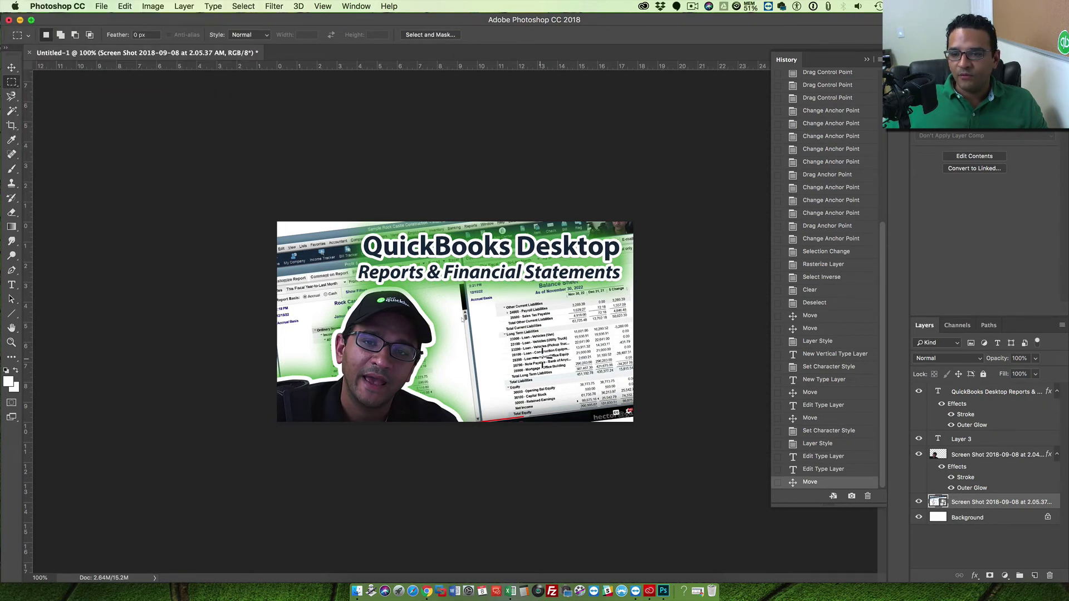
right_click(554, 347)
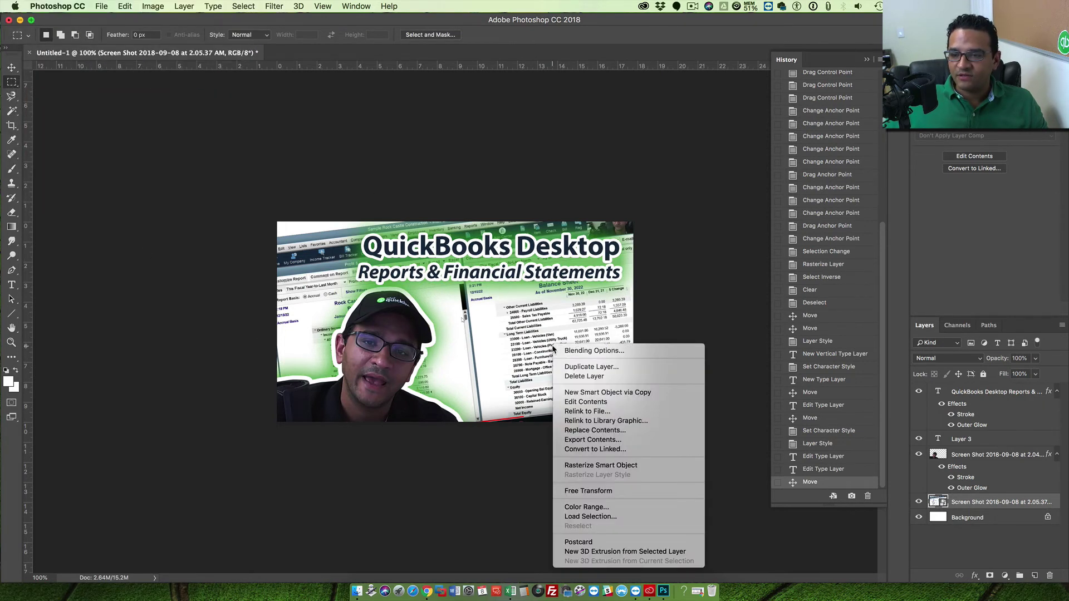
click(579, 491)
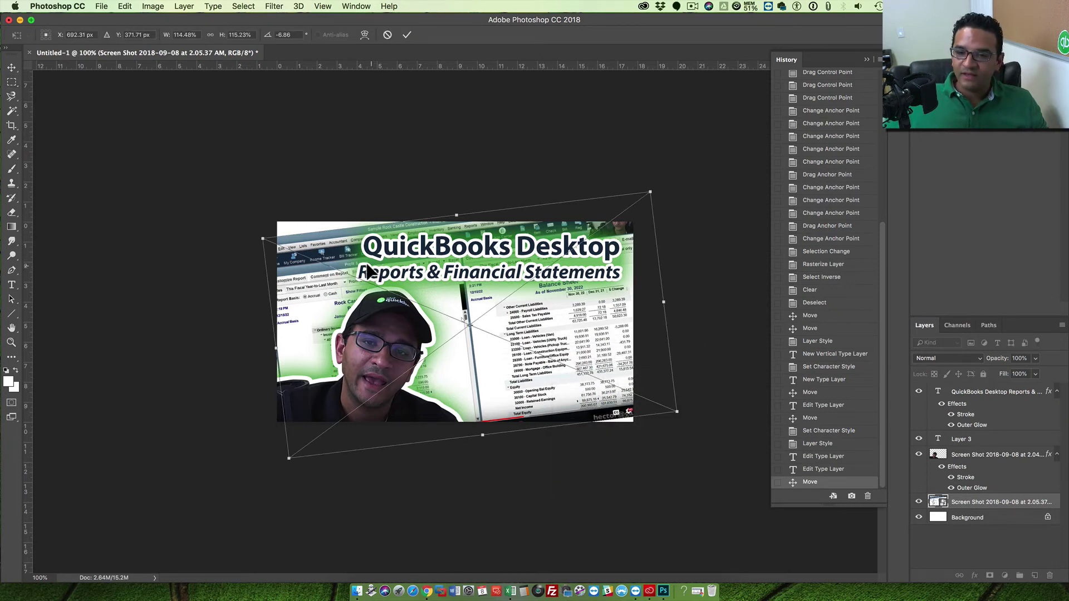
drag(259, 239, 229, 217)
drag(675, 413, 711, 427)
drag(555, 386, 573, 386)
key(Return)
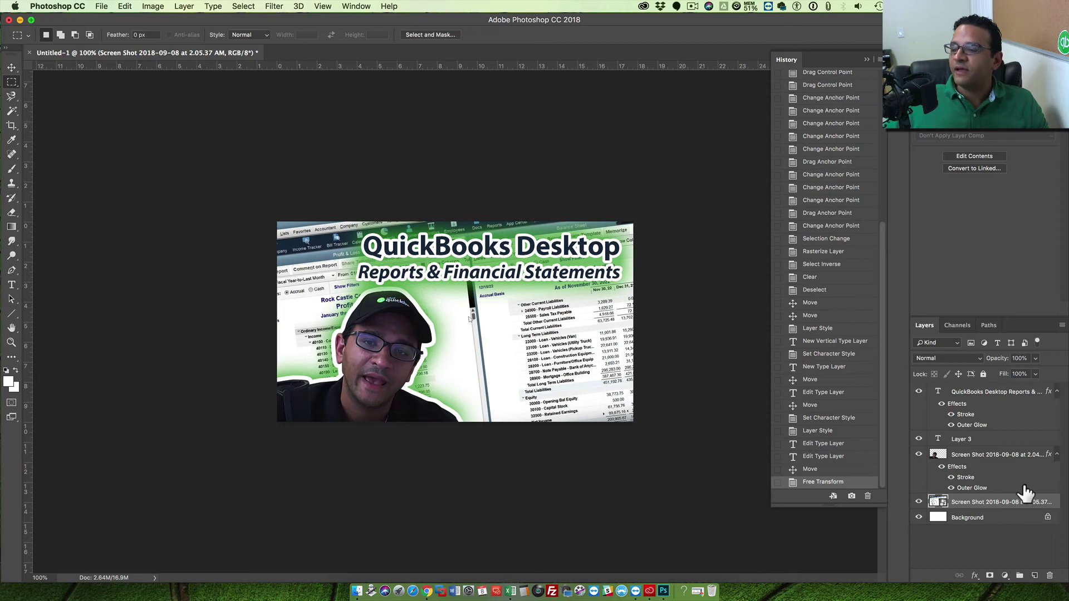
Step: Apply a Gaussian Blur with a 1.9 px radius to the reports screenshot layer
click(271, 5)
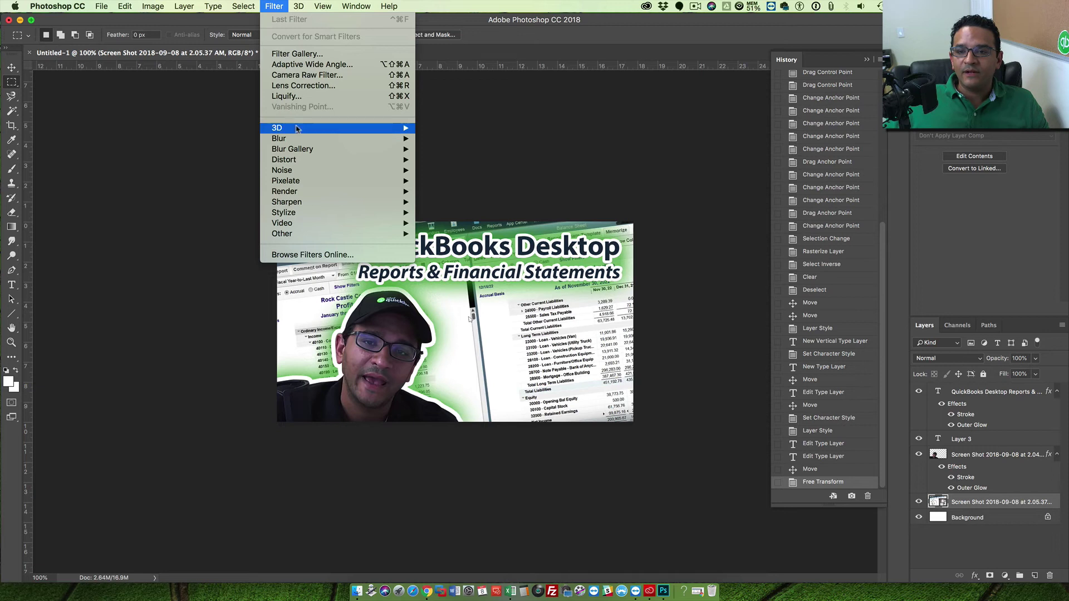
mouse_move(296, 139)
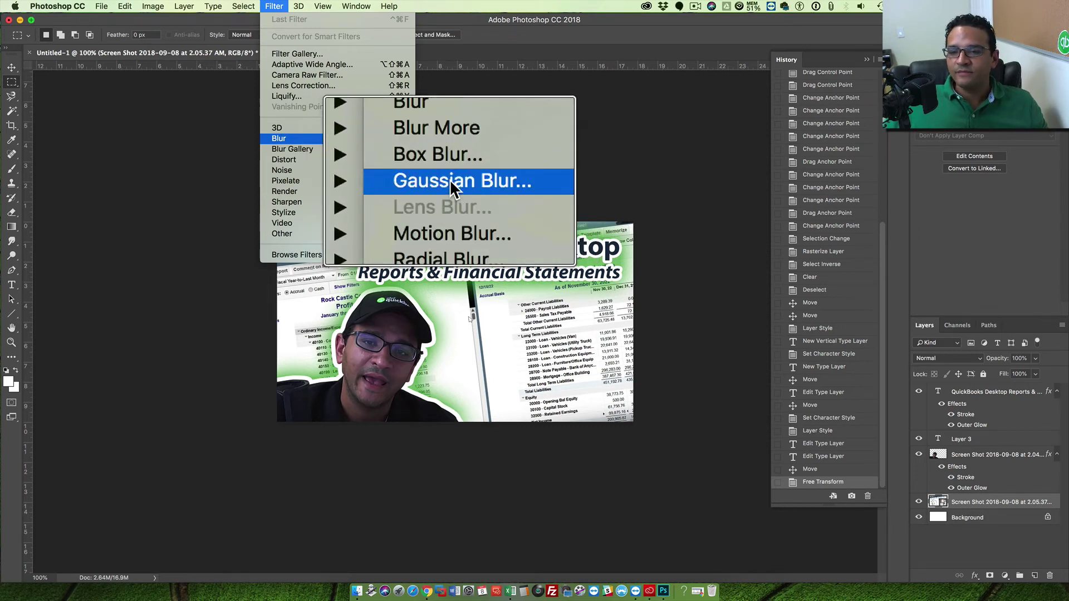
key(Escape)
key(alt+space)
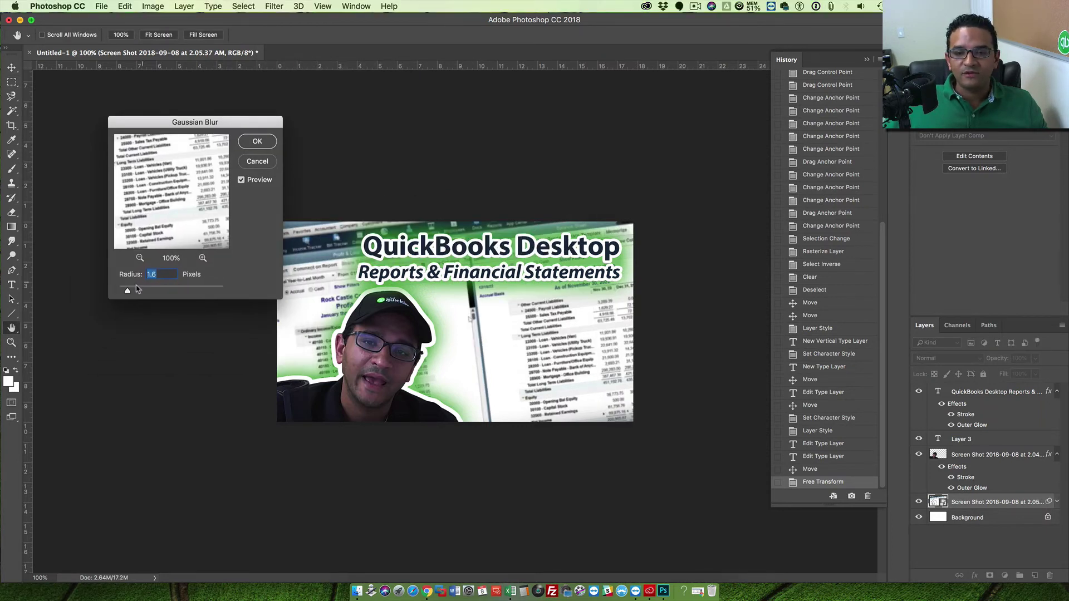
mouse_move(141, 294)
mouse_down()
mouse_move(170, 296)
mouse_move(136, 293)
mouse_up()
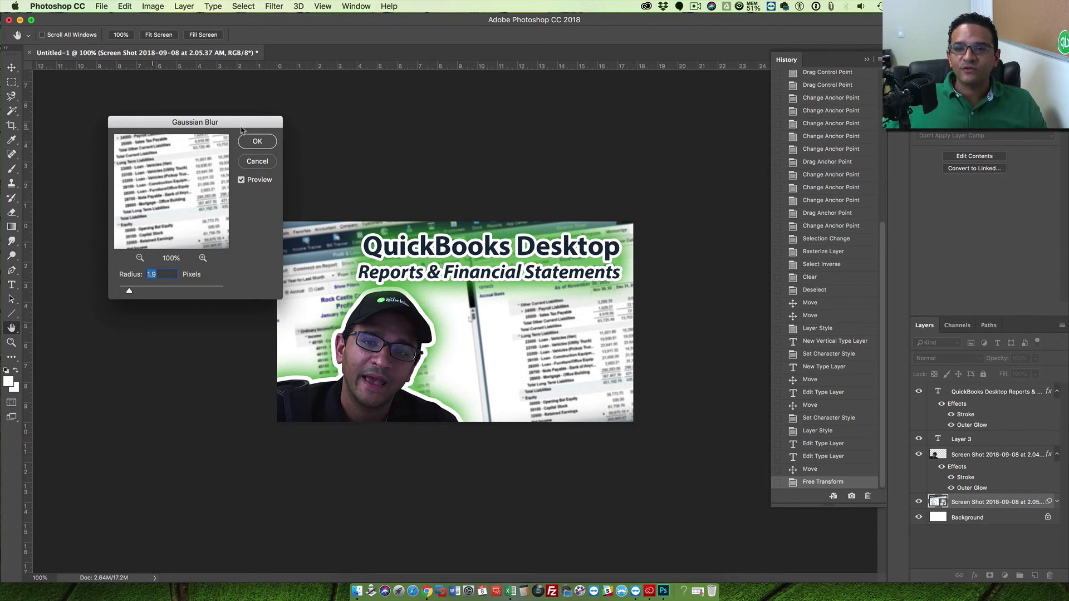
click(257, 142)
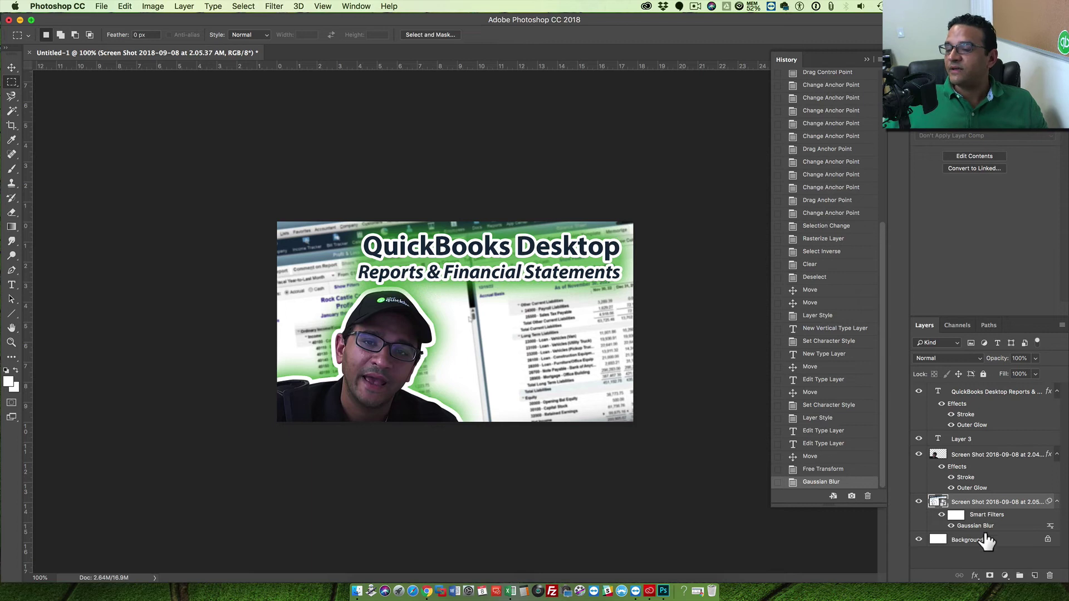
Step: Add a new layer directly above the Background layer and select the whole canvas with a rectangular marquee
click(1035, 576)
drag(970, 507, 973, 550)
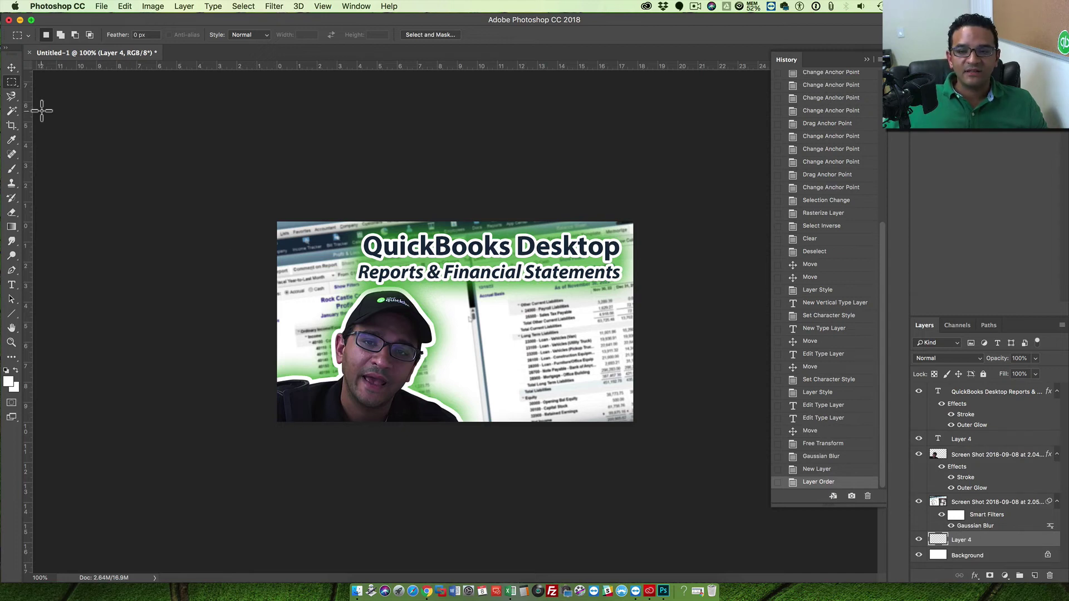
drag(186, 167, 652, 485)
key(super+plus)
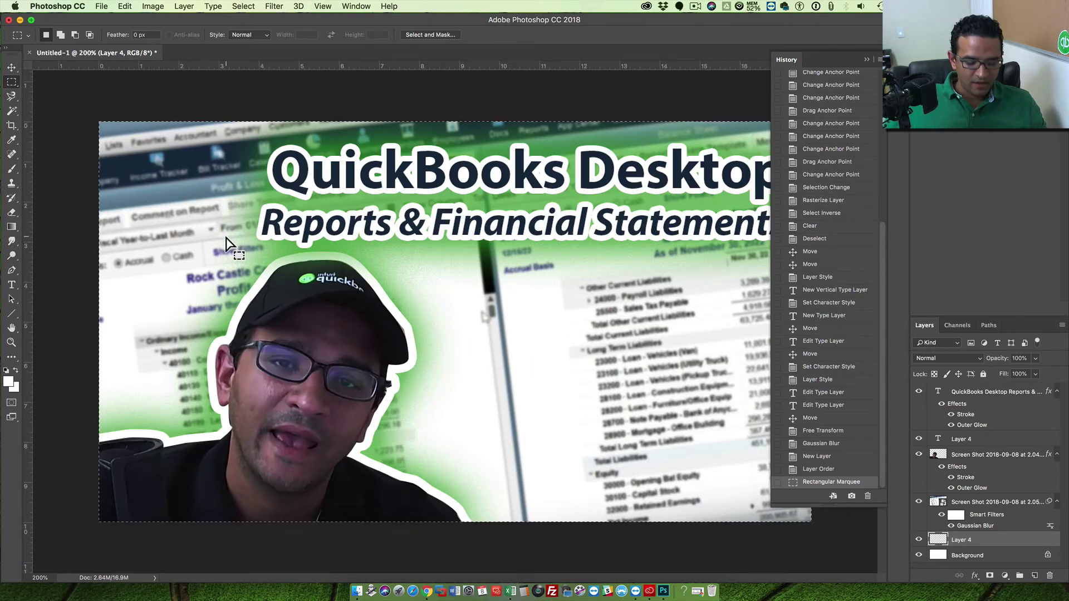
Step: Set the foreground color to the blue-grey #7491a2 sampled from the toolbar area of the reports screenshot
key(super+minus)
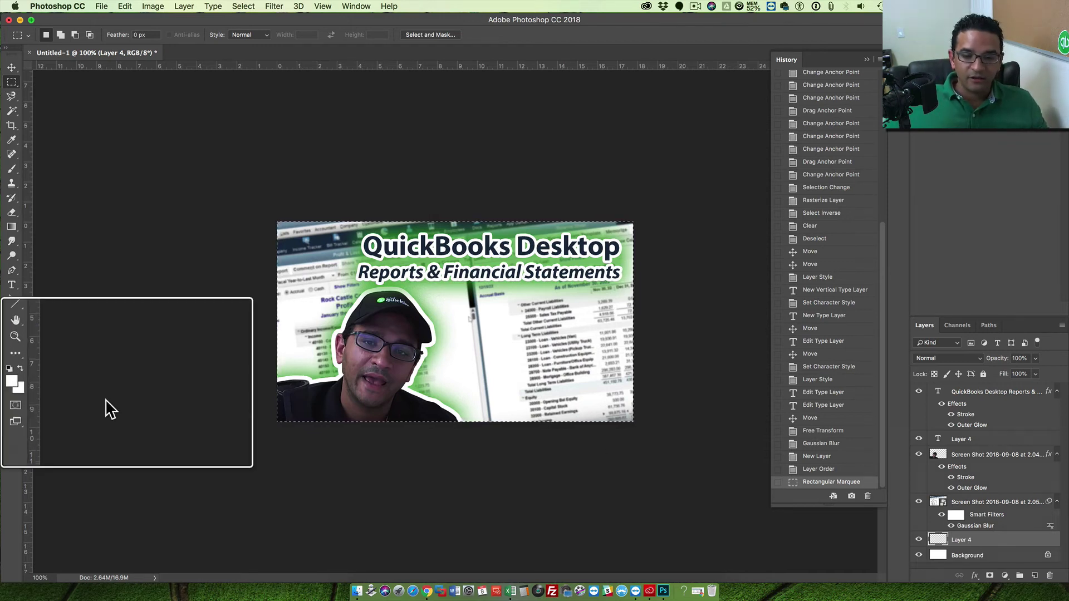
click(10, 383)
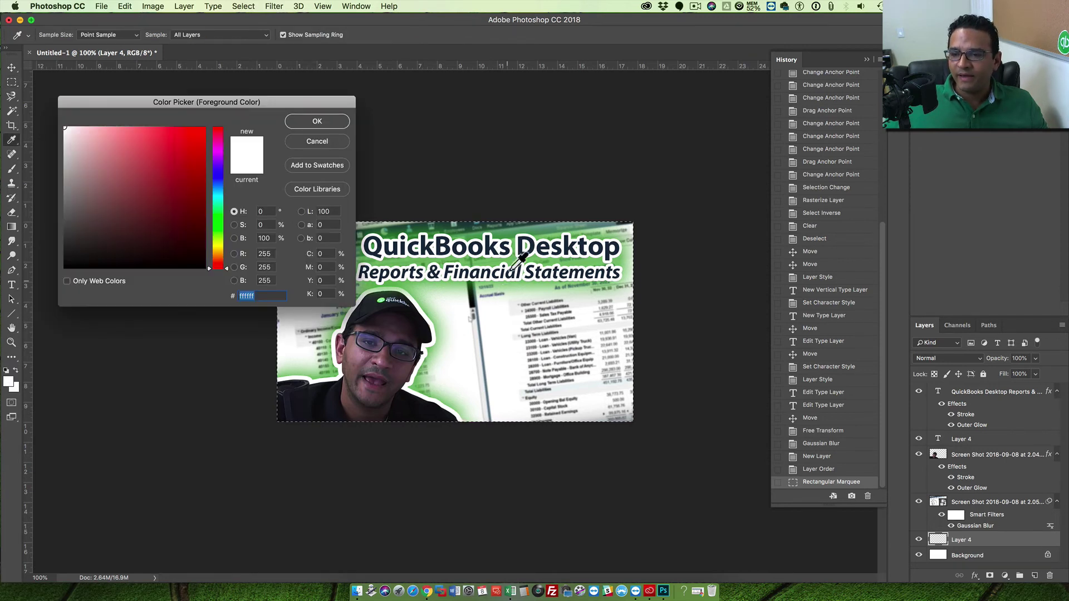
drag(251, 110, 162, 131)
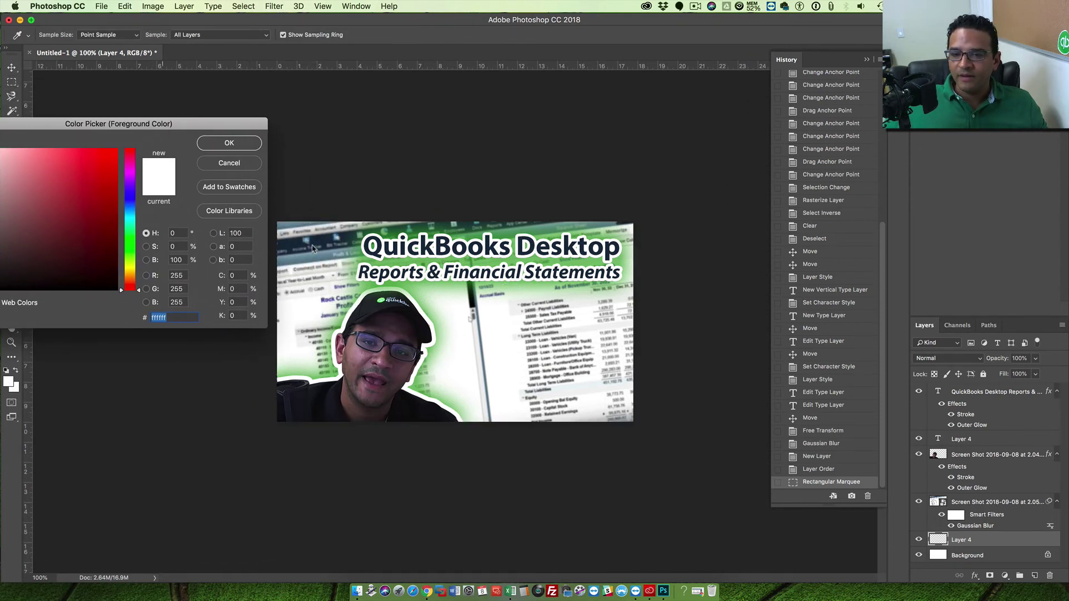
click(307, 256)
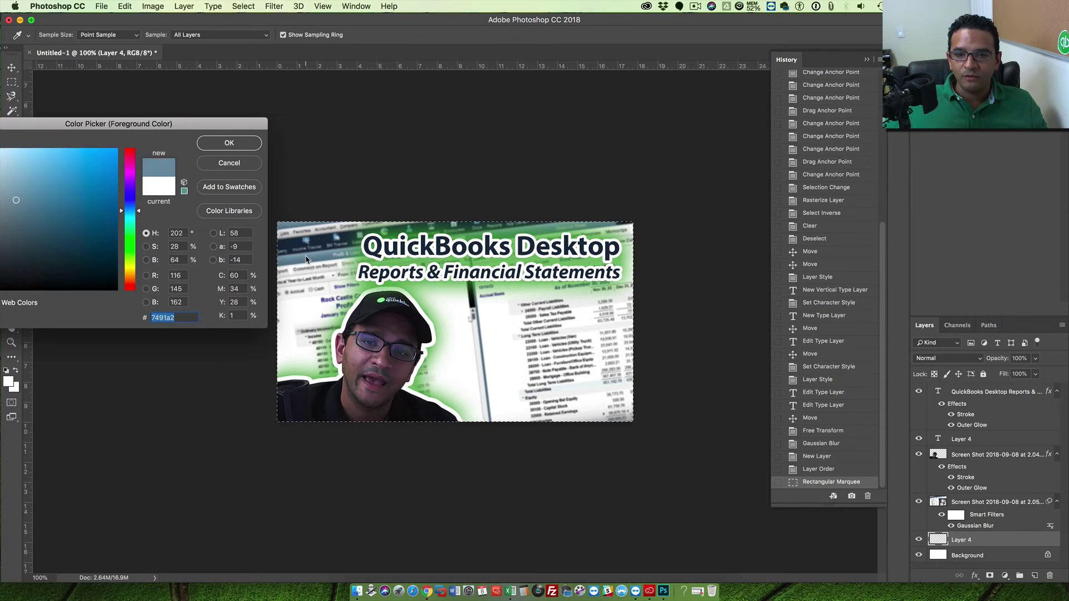
click(228, 144)
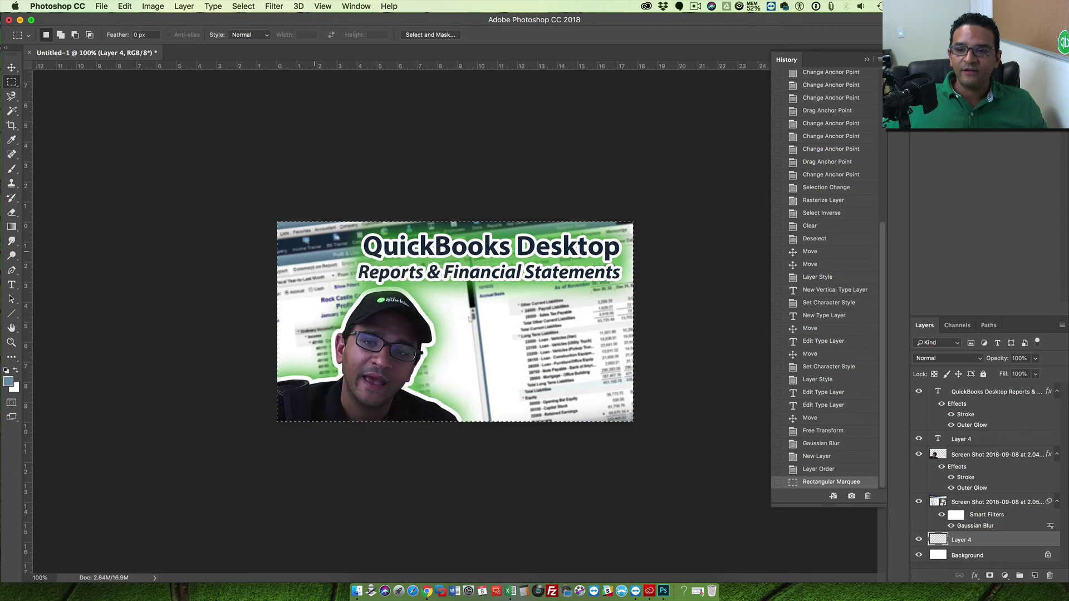
Step: Fill the selected canvas area on the new layer above the Background with the foreground color at 100% opacity, and deselect
key(i)
key(shift+F5)
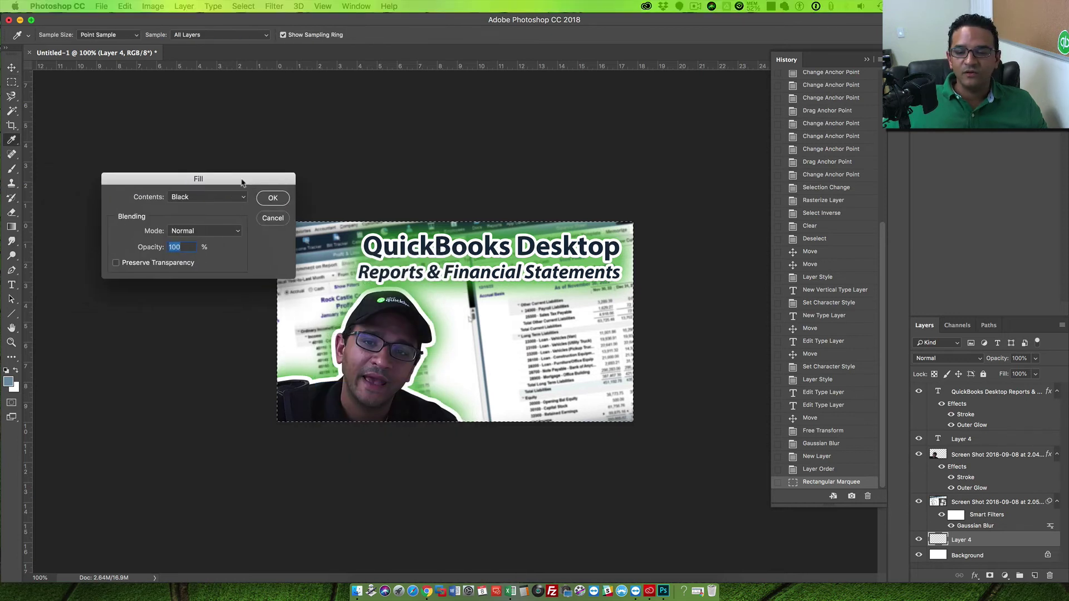
click(222, 193)
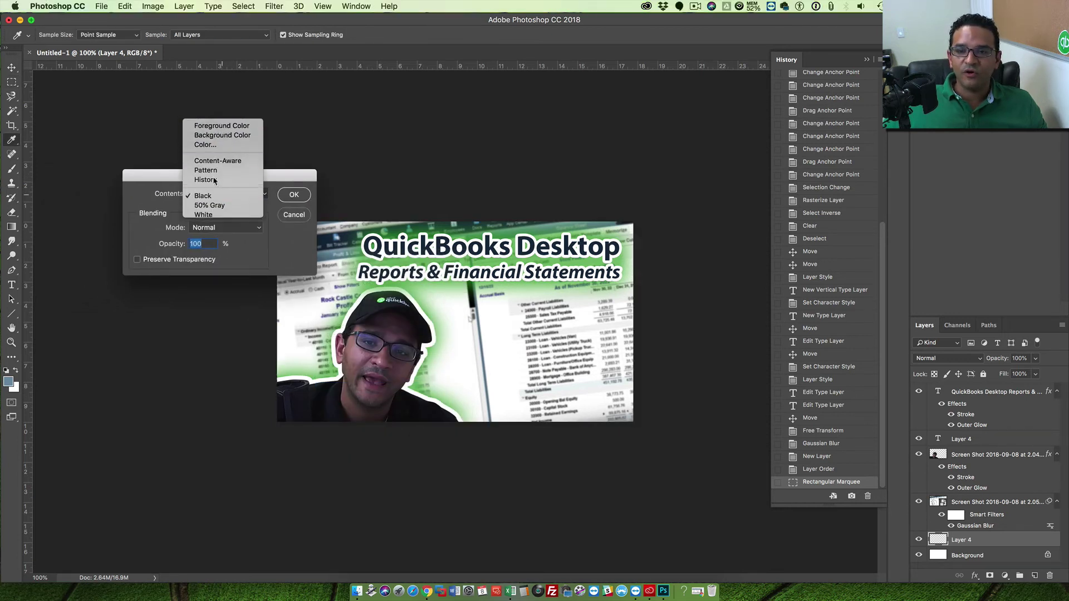
click(217, 124)
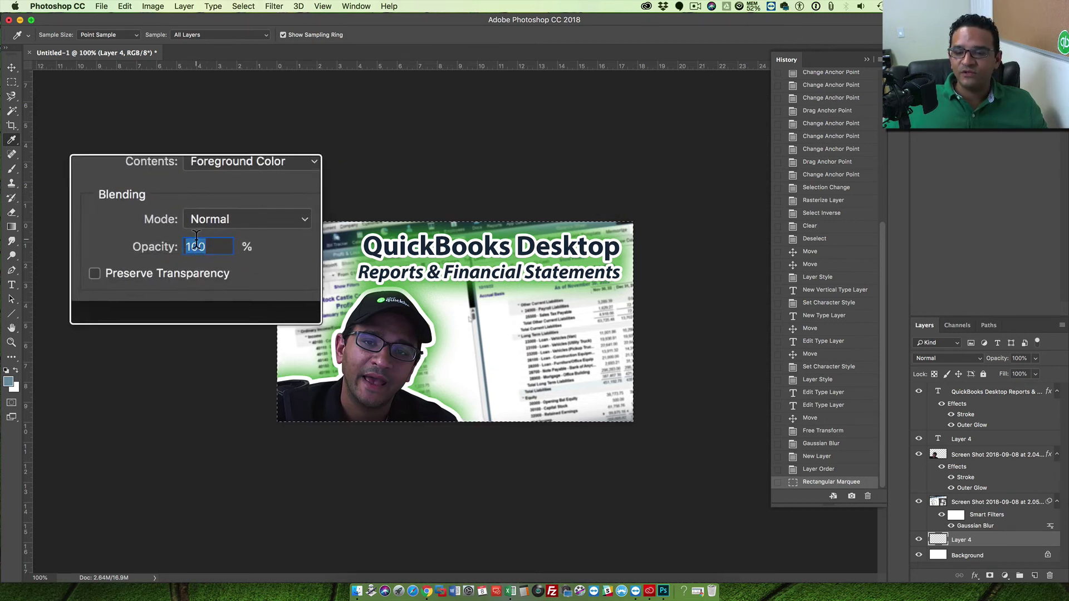
click(294, 194)
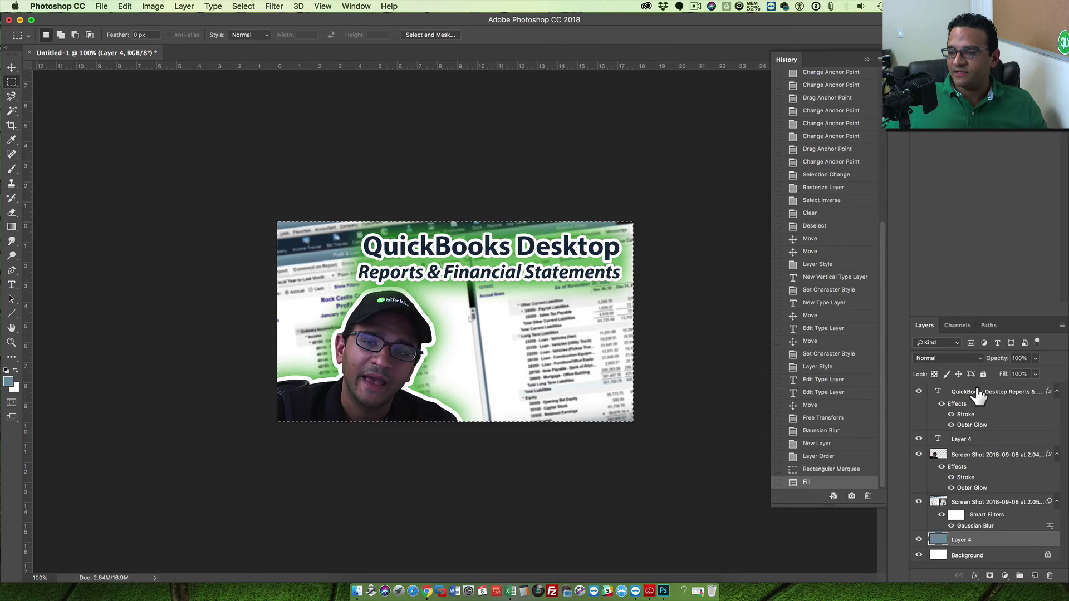
key(super+d)
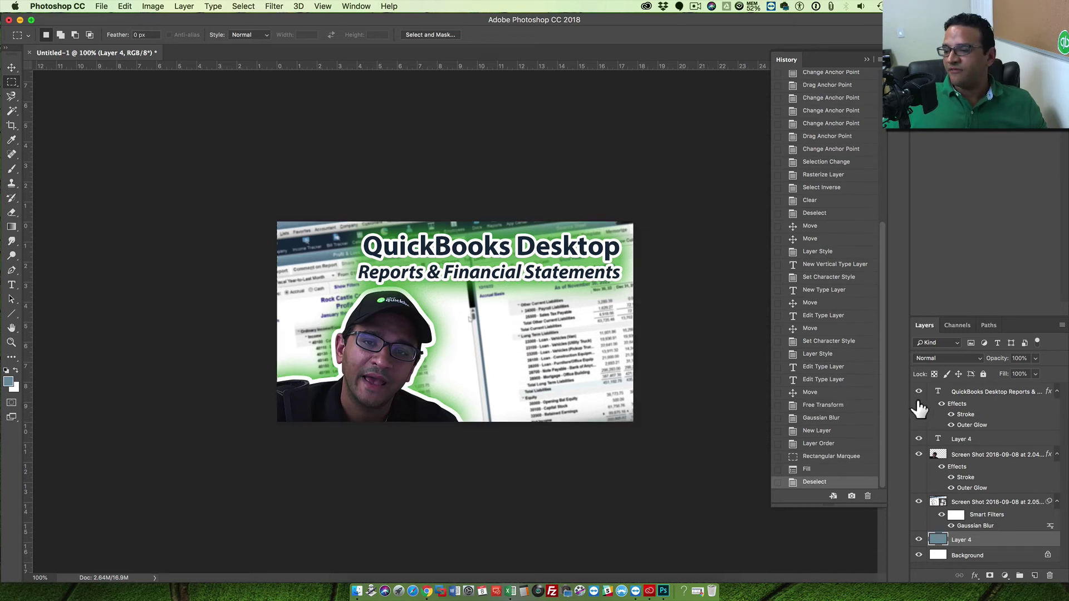
Step: Hide the layers above the blue-grey fill to inspect it, and show the presenter cutout, title and reports screenshot again
drag(920, 392, 919, 440)
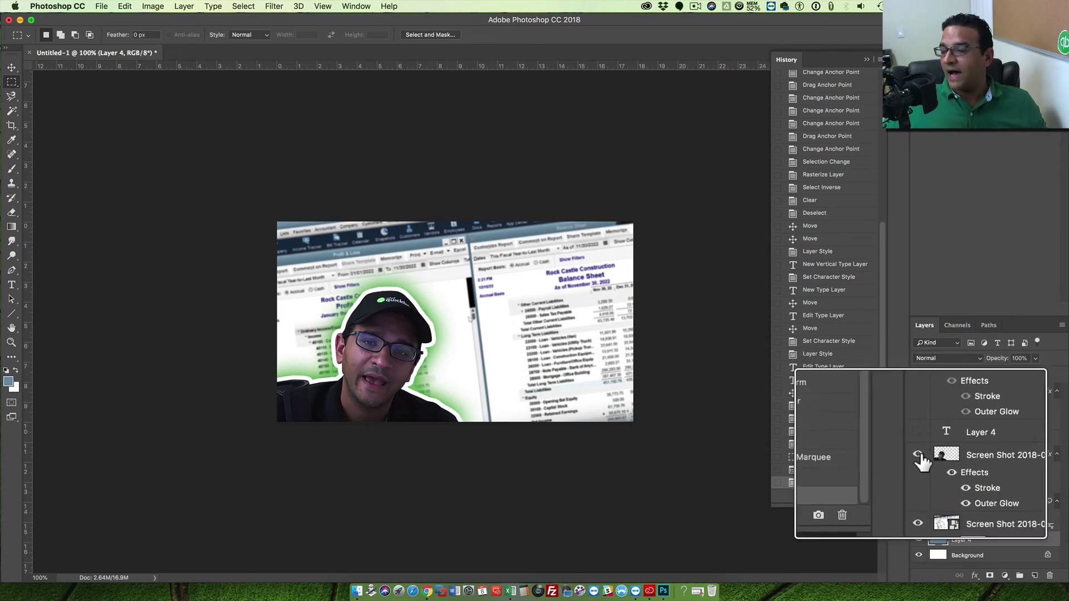
click(918, 455)
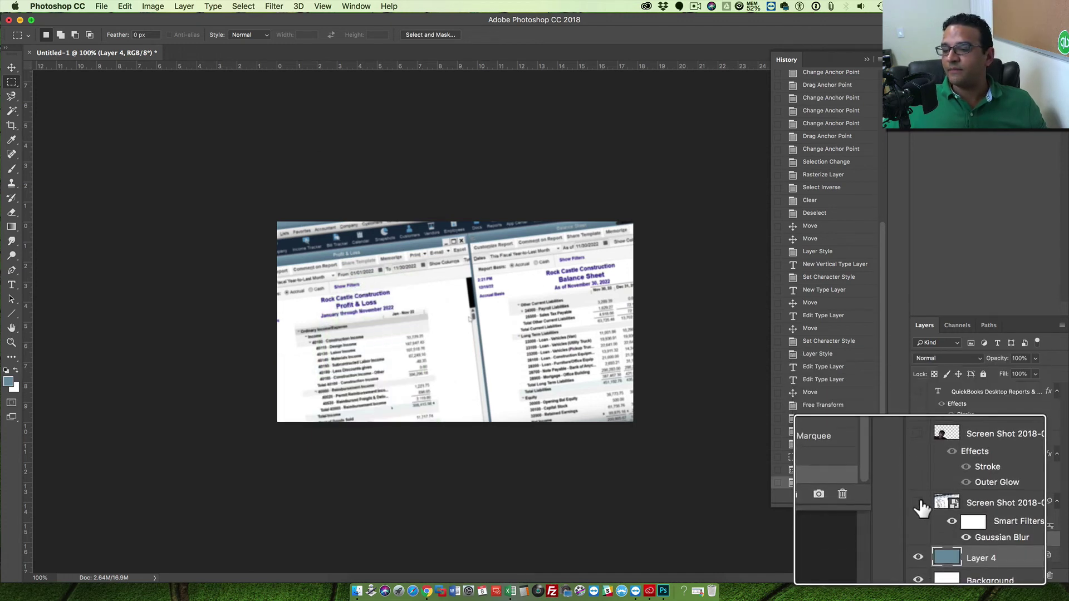
click(919, 502)
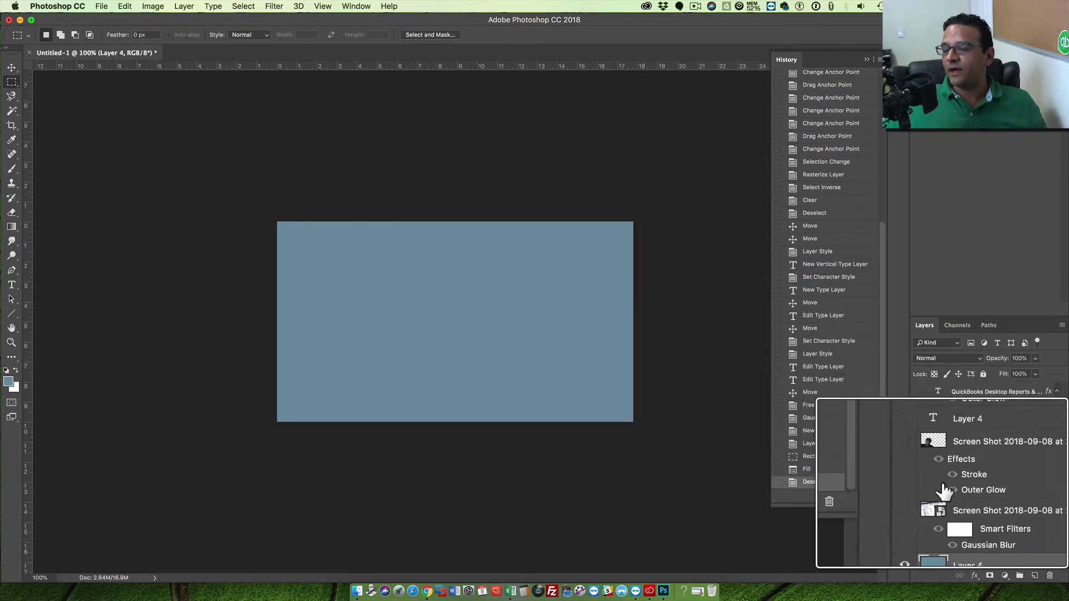
click(919, 454)
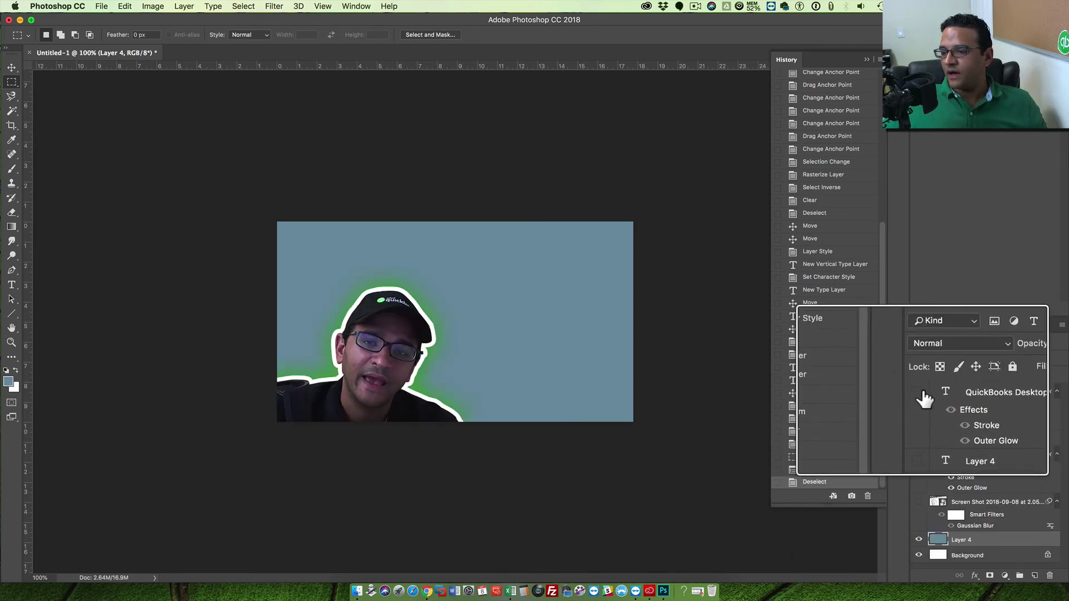
click(918, 391)
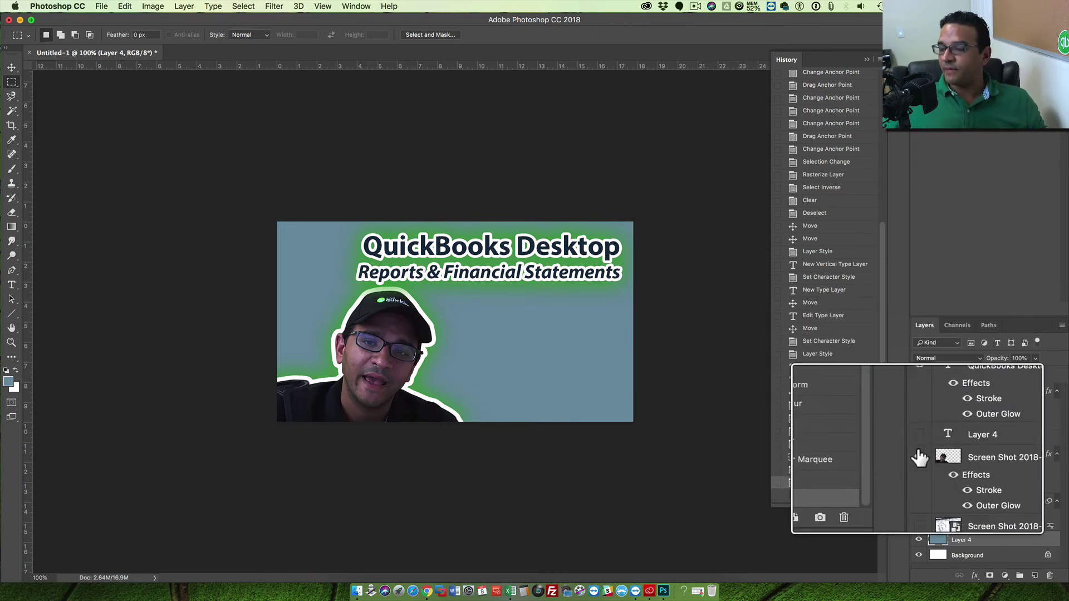
click(918, 504)
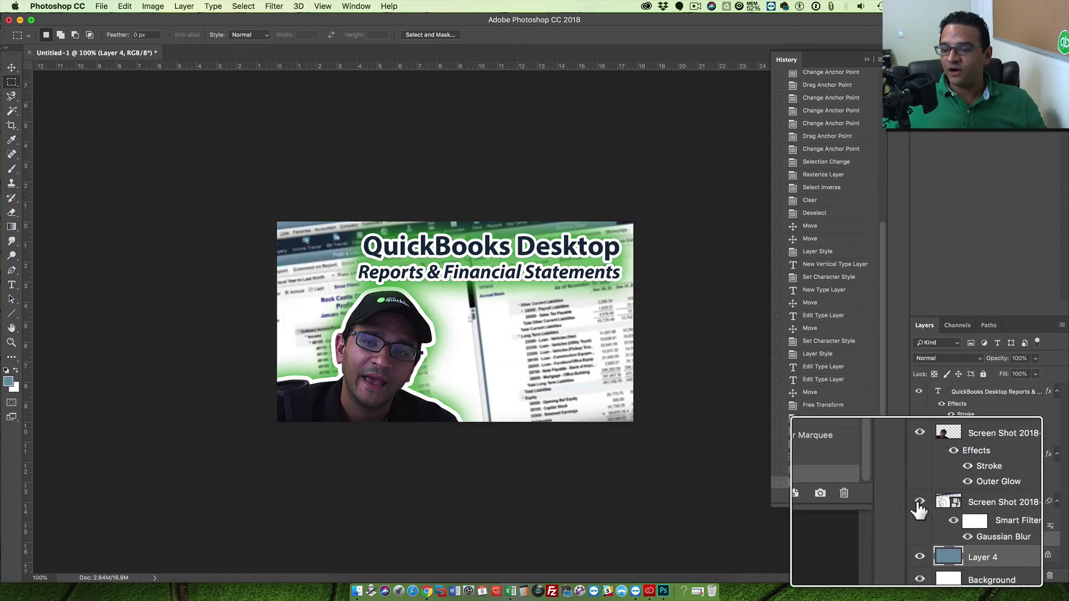
Step: Lower the opacity of the reports screenshot layer to 52% so the blue-grey fill tints it
click(965, 504)
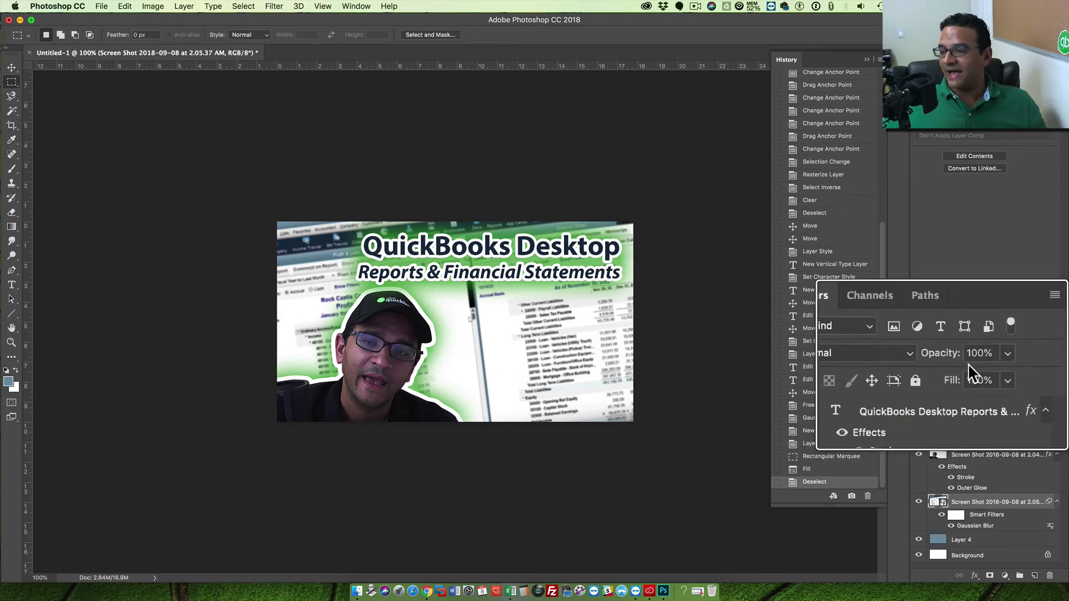
click(1024, 355)
drag(1025, 372, 993, 369)
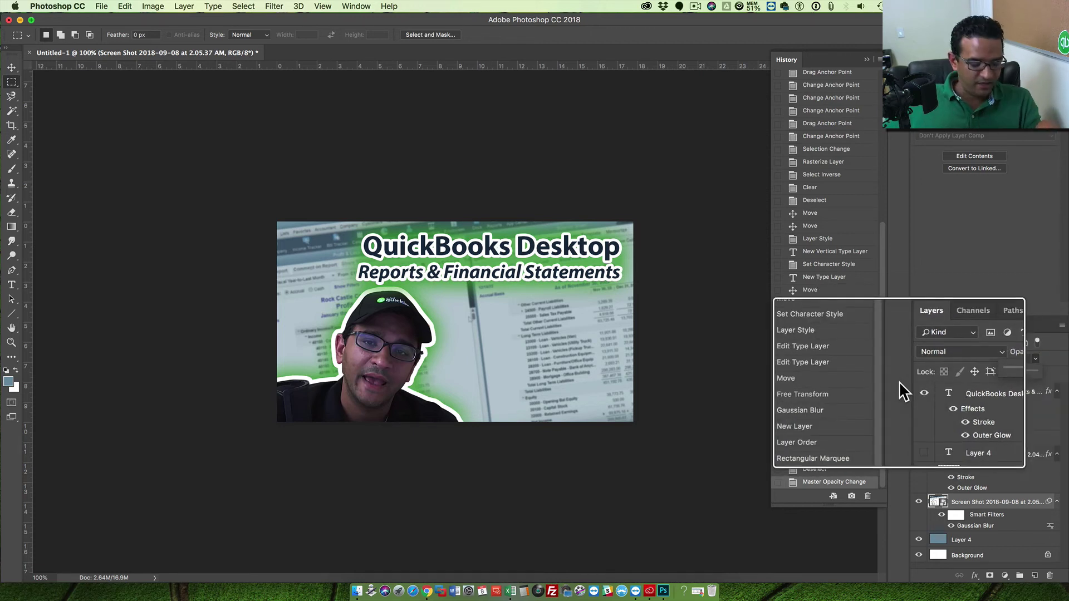
Step: Switch to Chrome to check the tutorial video's title on its YouTube page, and return to Photoshop
click(433, 584)
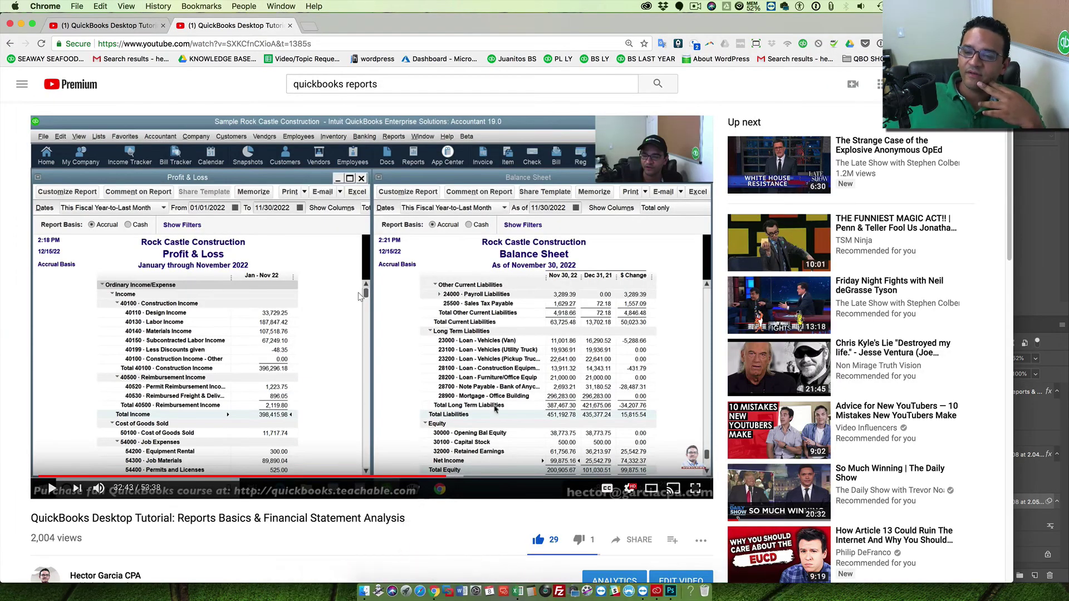
drag(38, 519, 403, 519)
triple_click(407, 520)
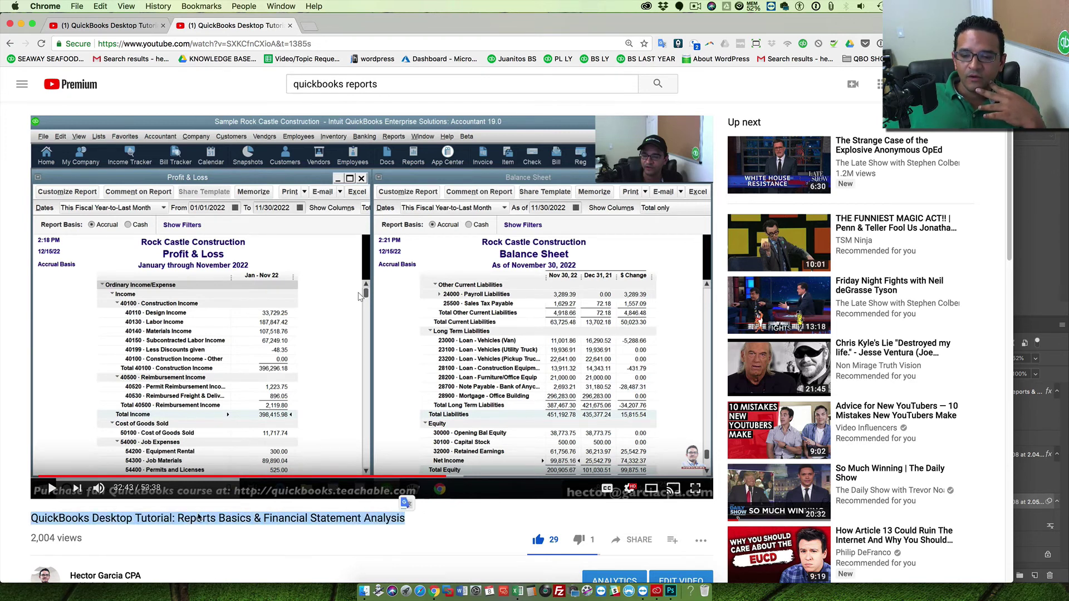
click(214, 522)
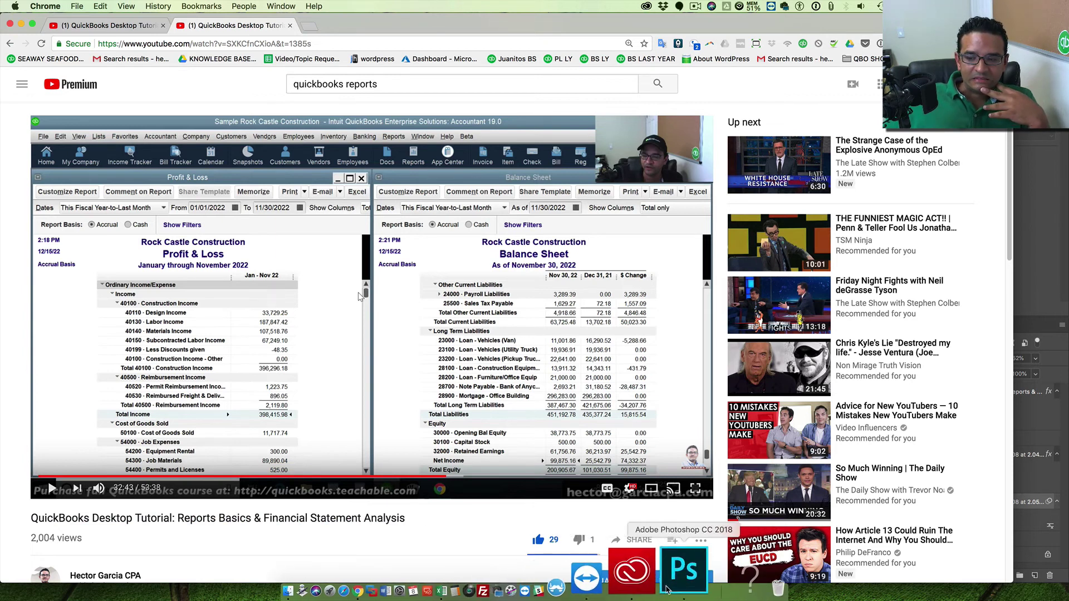
click(684, 574)
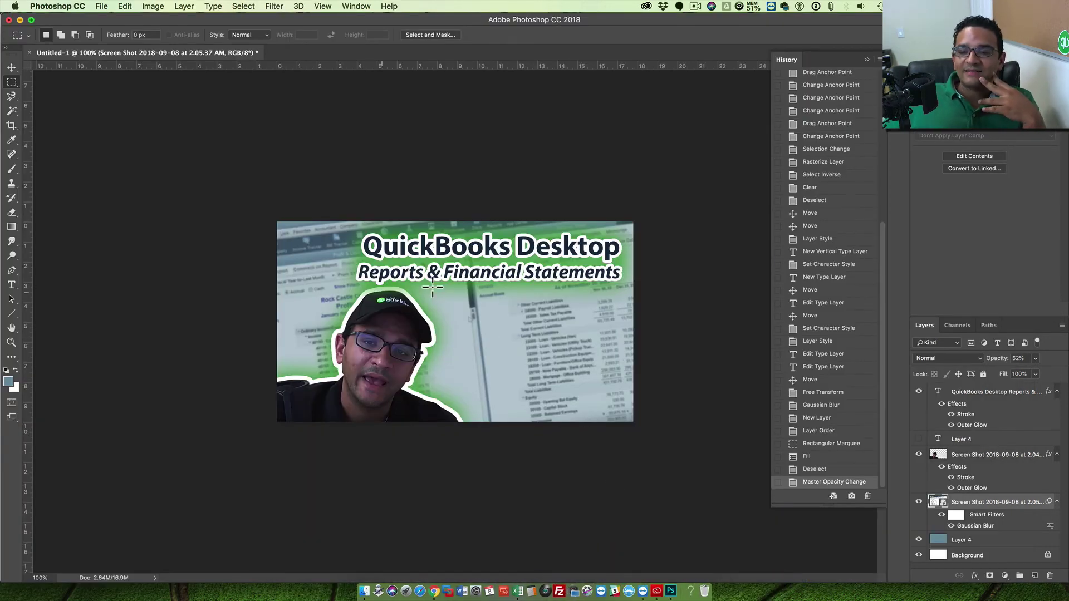
Step: Recolor the "Reports & Financial Statements" line dark green #326641, sampled from the logo on the presenter's cap
key(t)
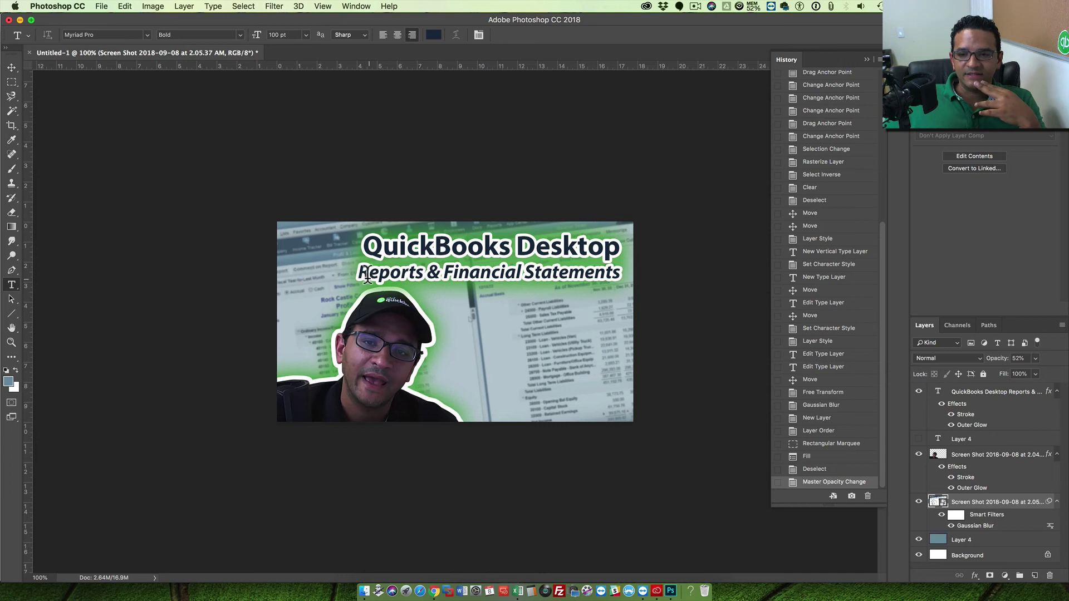
drag(363, 272, 626, 275)
click(433, 36)
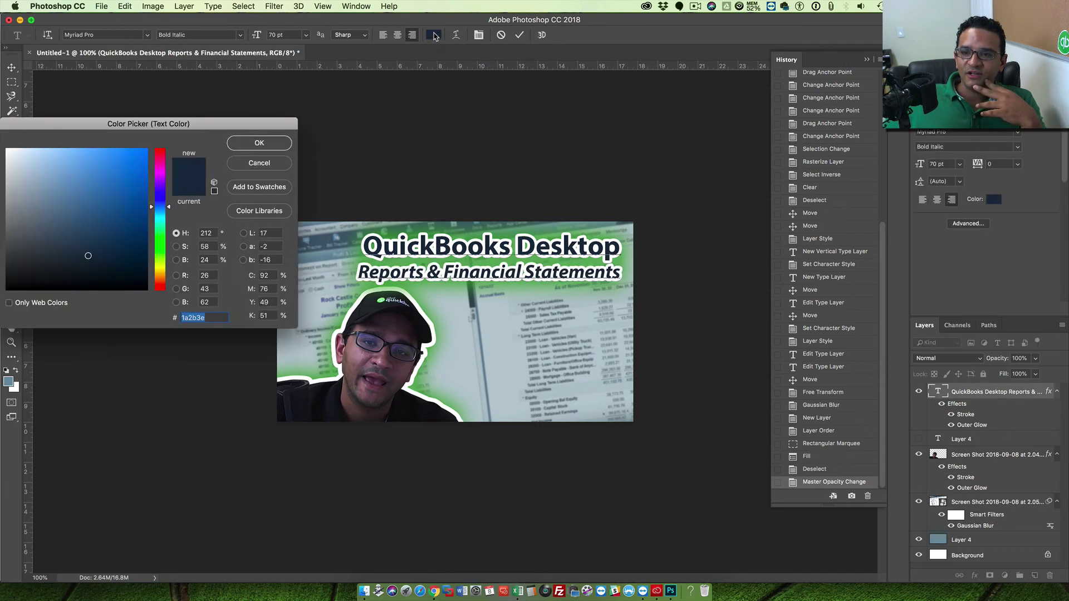
drag(155, 124, 180, 133)
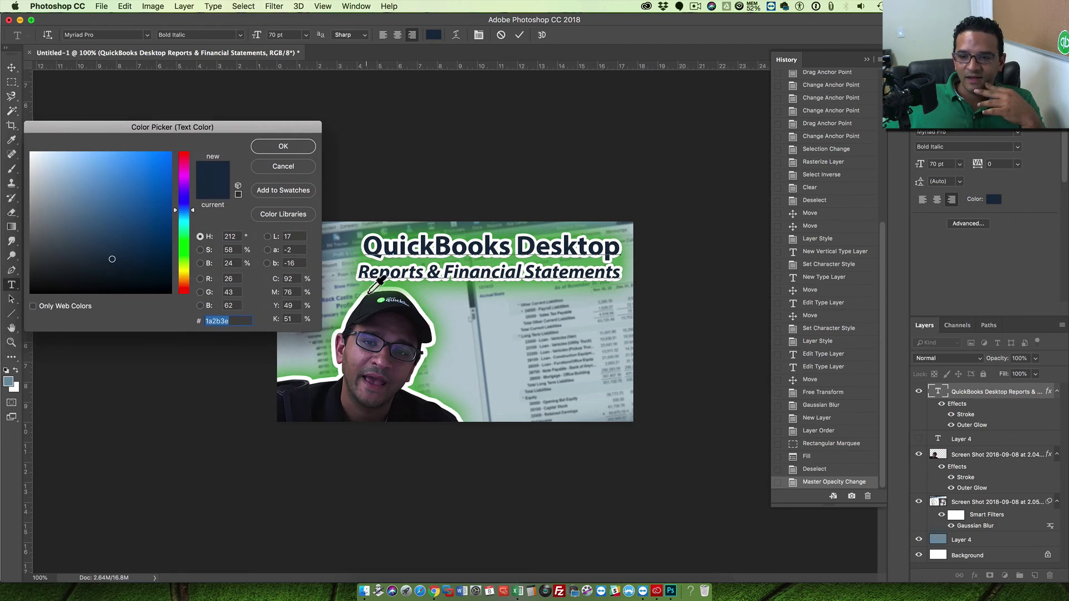
click(389, 295)
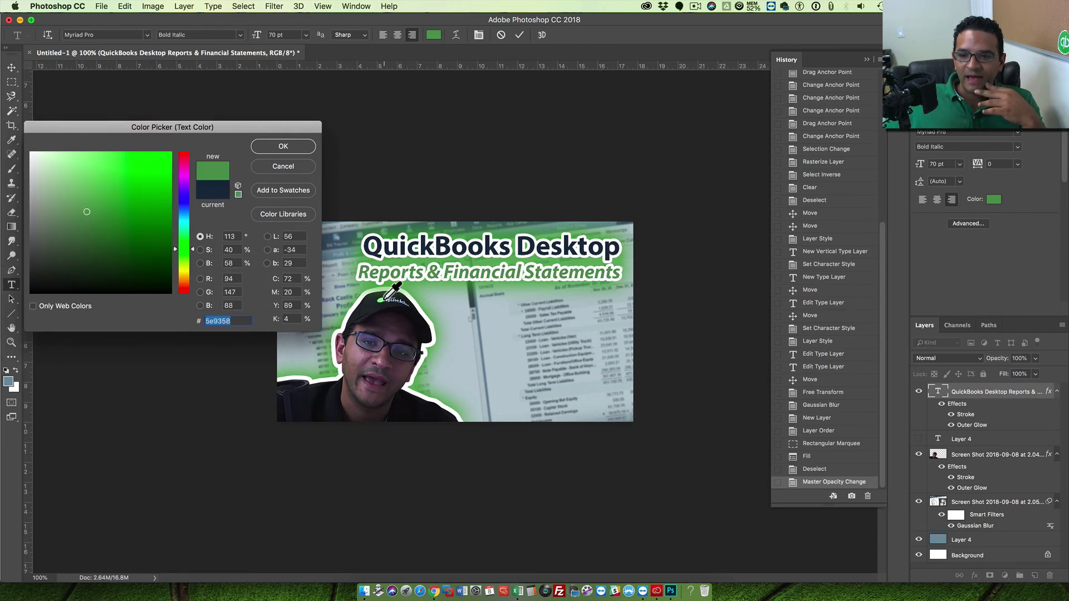
click(384, 301)
click(391, 295)
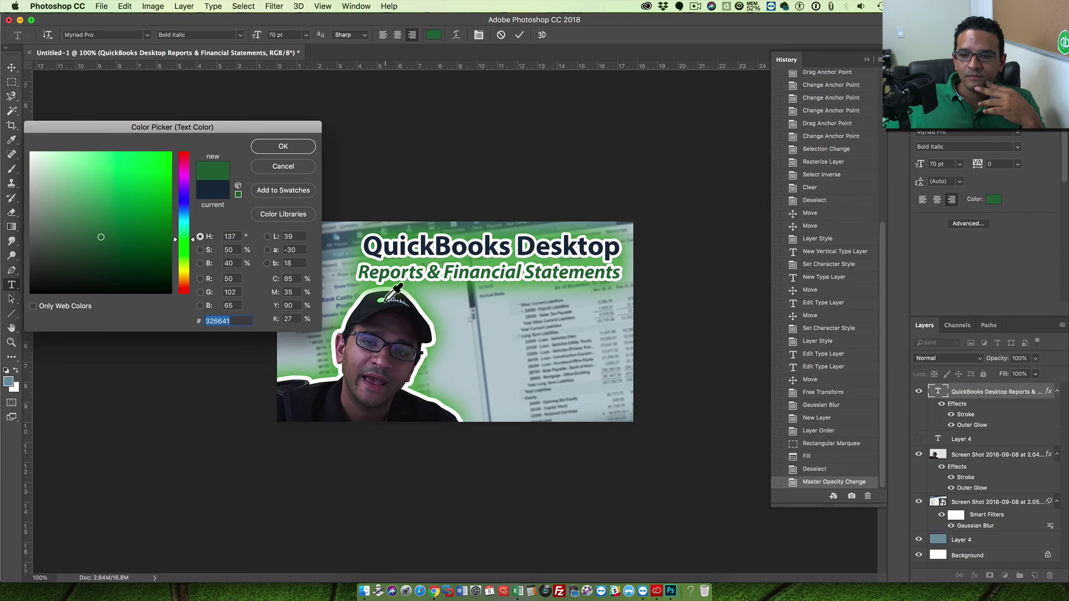
click(284, 147)
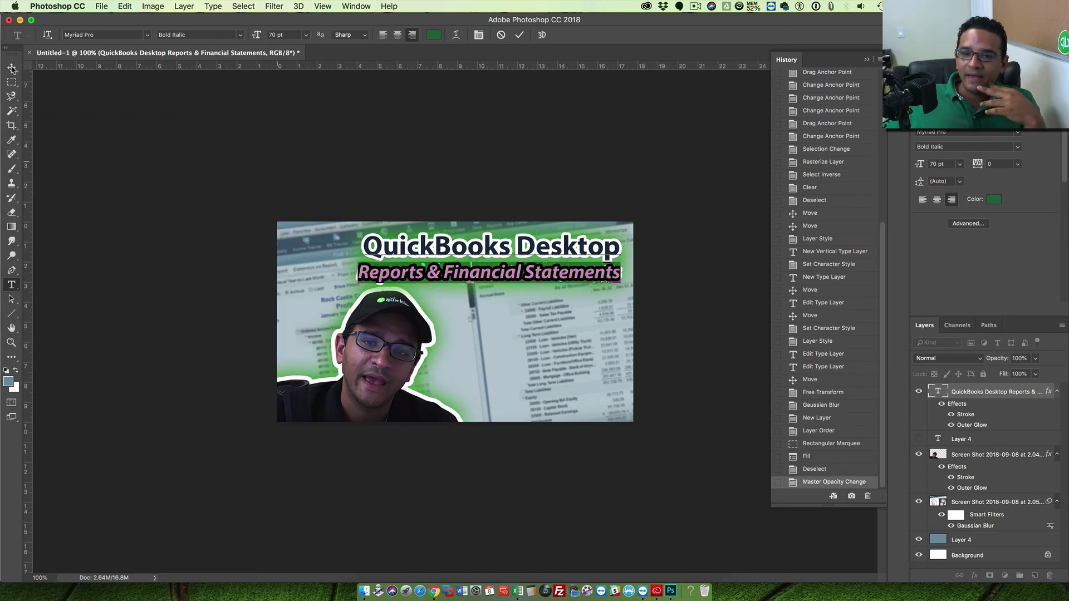
click(11, 84)
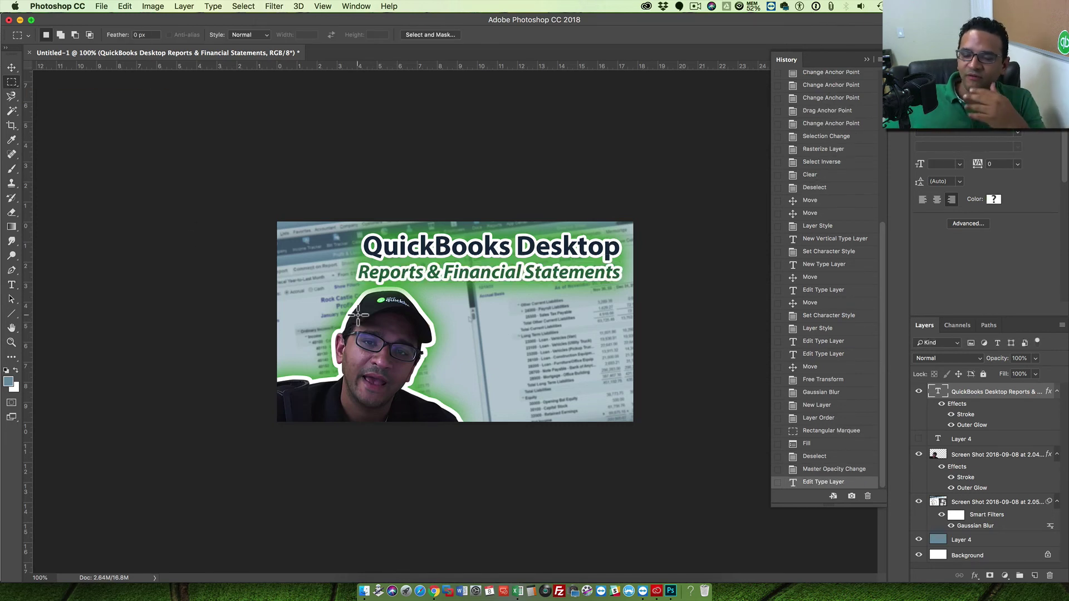
Step: Switch to Chrome, search Google for "quickbooks logo" in a new tab and show the image results
click(433, 584)
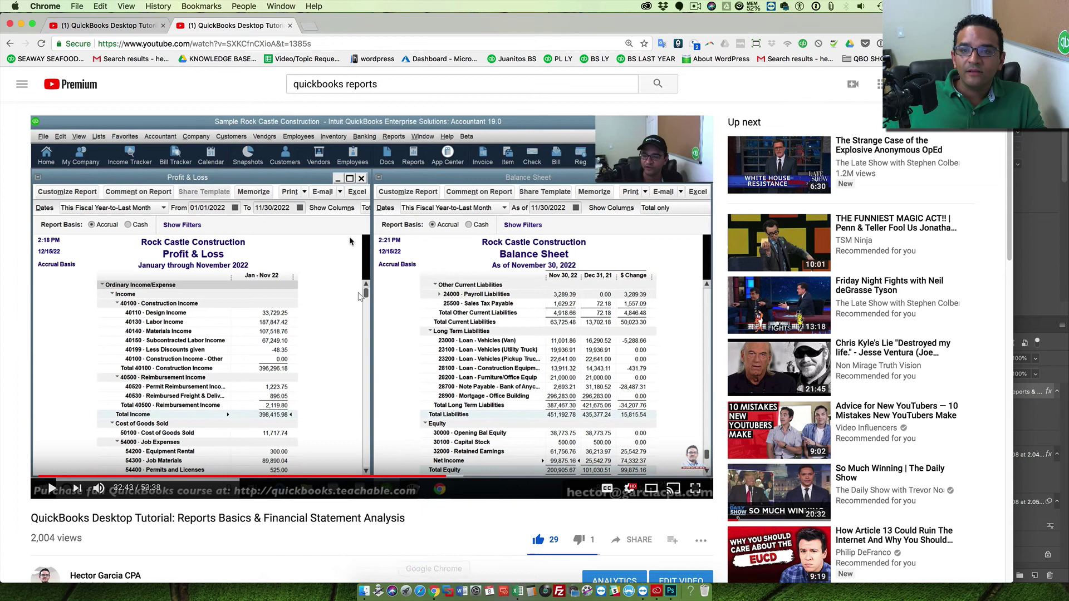
click(308, 26)
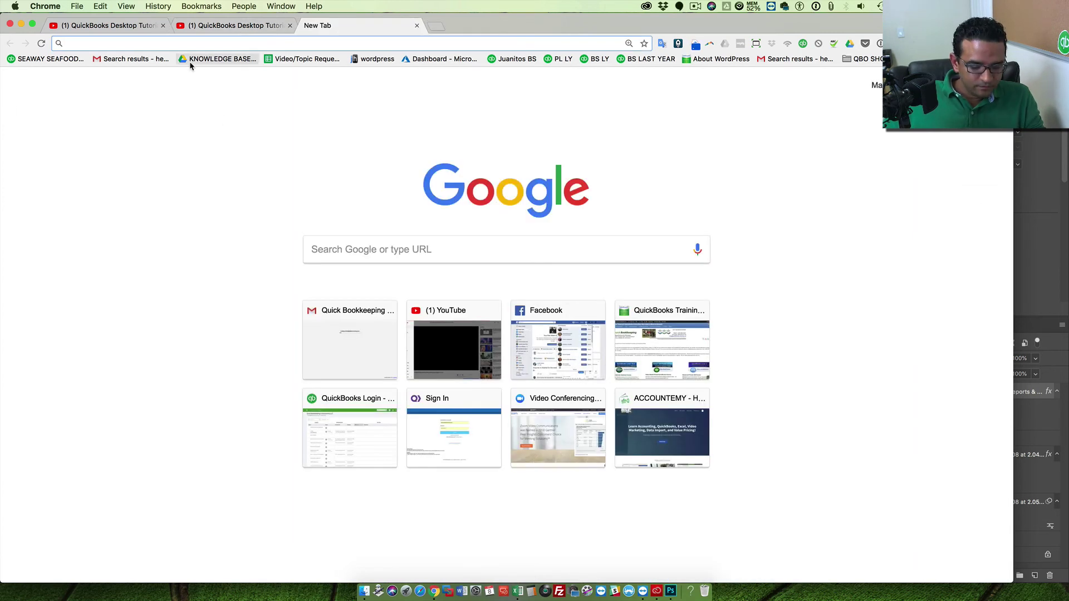
text(quickbooks logo)
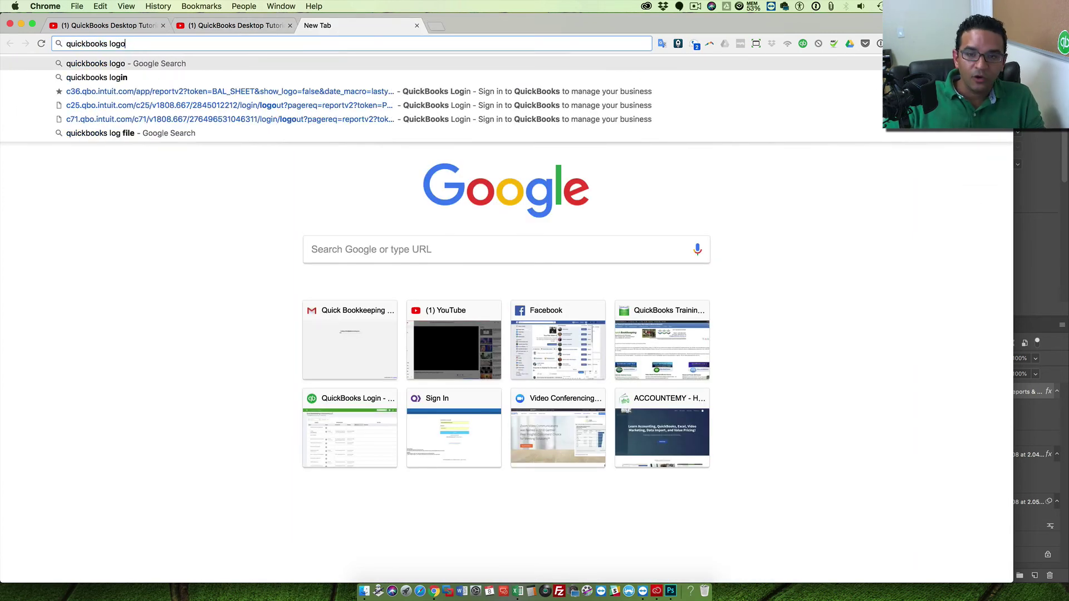
key(Return)
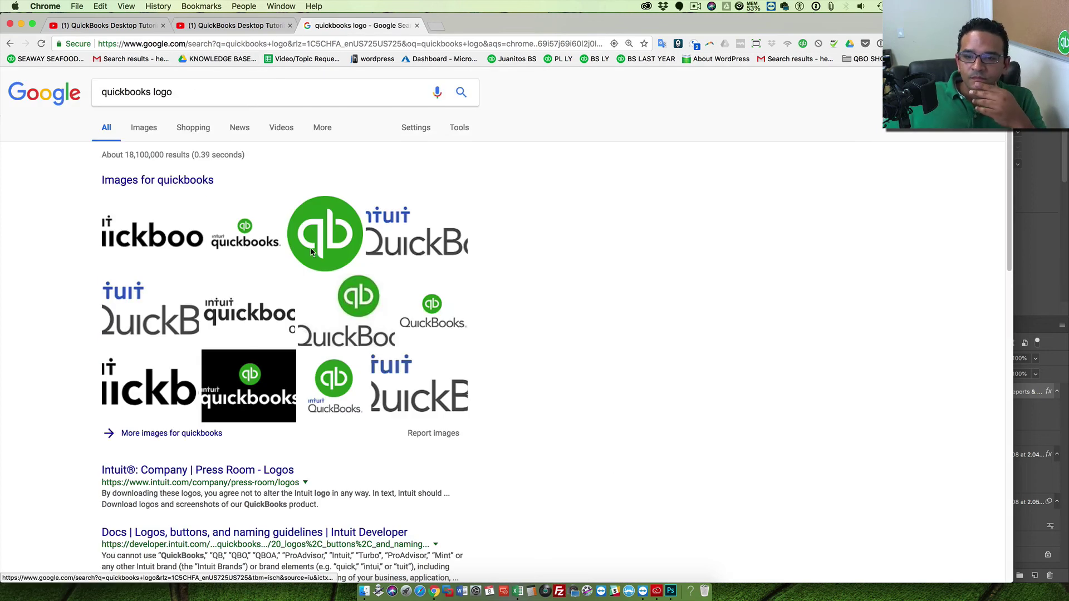
scroll(234, 394, down, 5)
scroll(297, 366, up, 5)
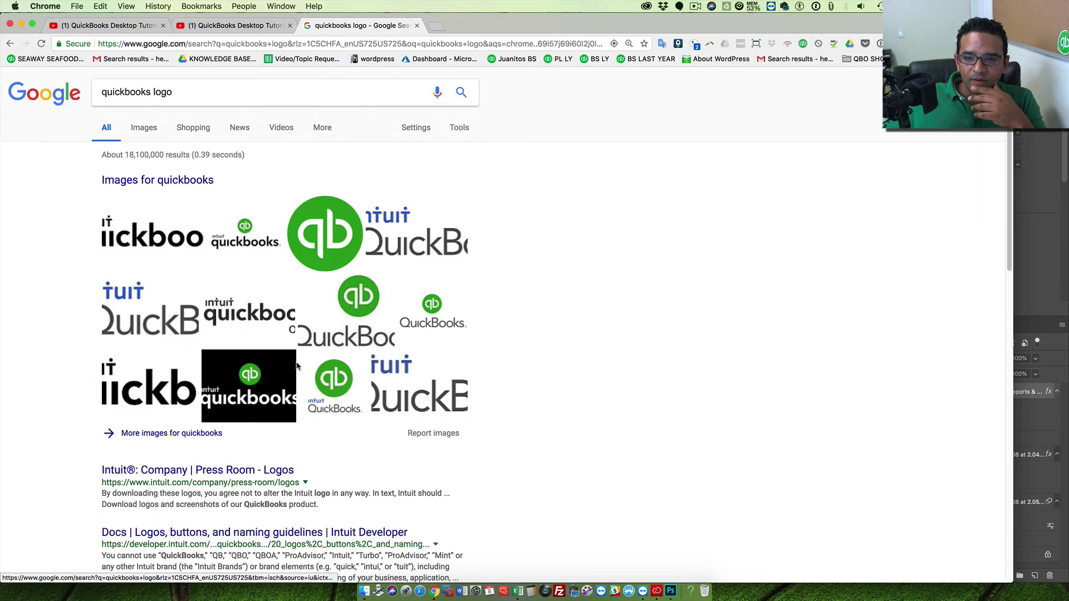
click(150, 187)
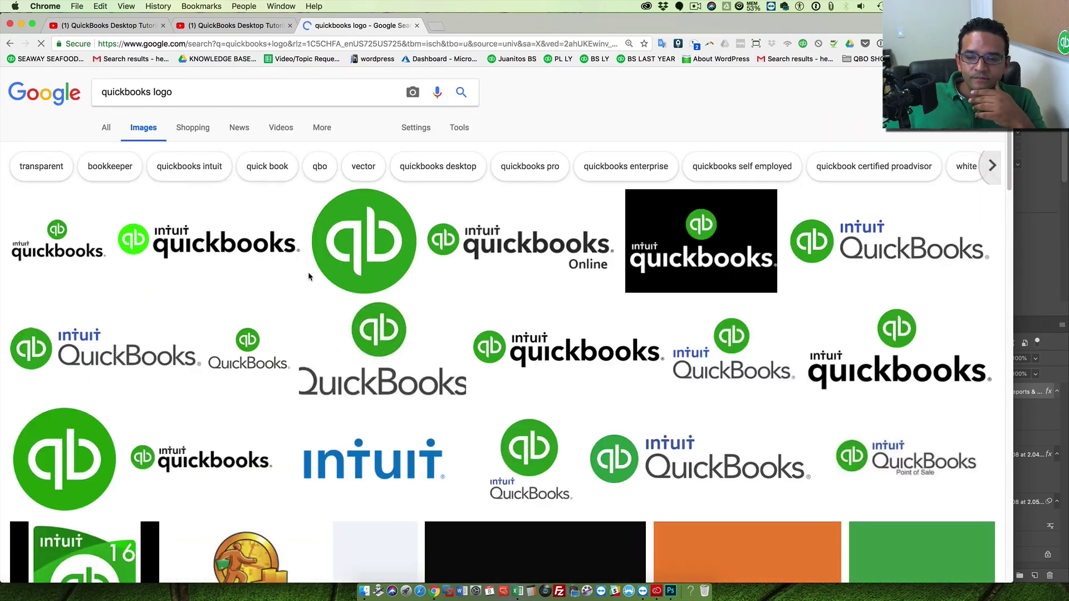
Step: Browse the QuickBooks logo results and open the enlarged preview of the 500 × 500 round green qb logo from Avanti Systems
scroll(401, 316, down, 5)
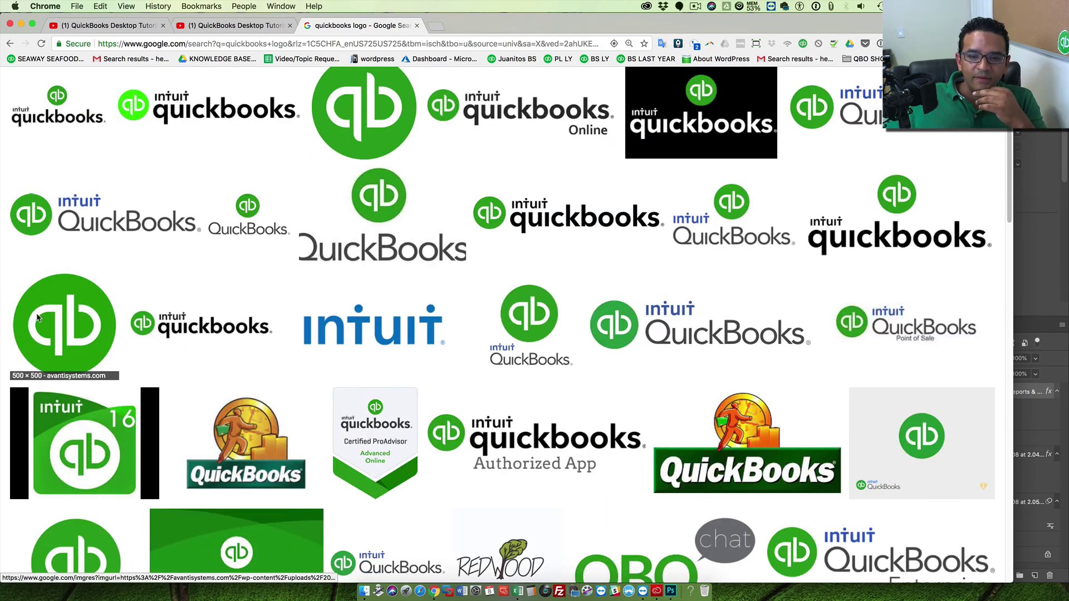
scroll(64, 295, up, 1)
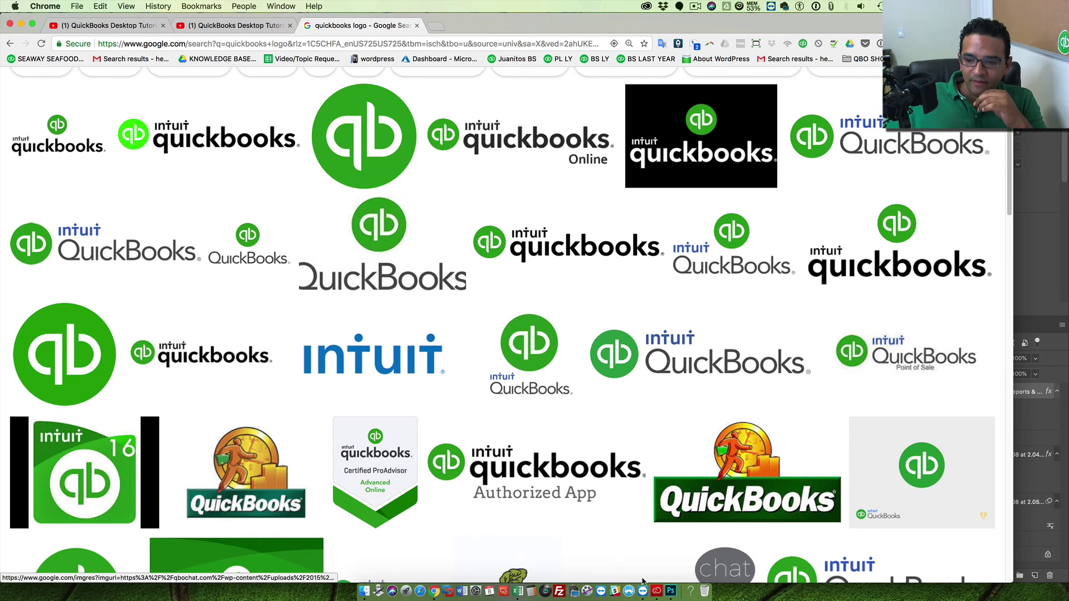
click(668, 589)
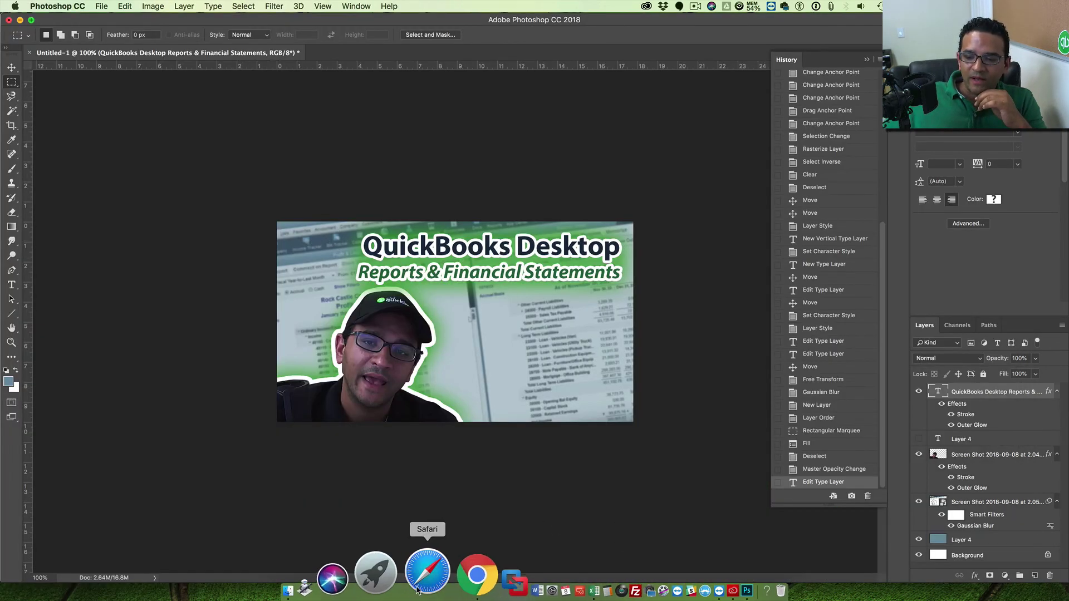
click(431, 584)
click(77, 347)
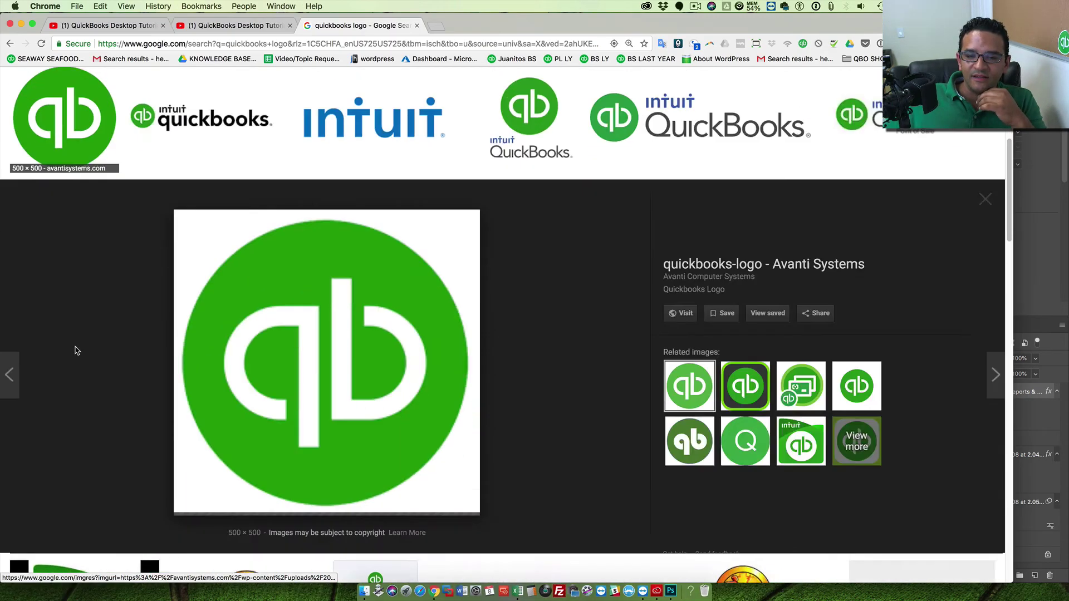
Step: Copy the previewed logo image to the desktop and place it in the thumbnail document in Photoshop
drag(283, 284, 356, 445)
drag(519, 218, 342, 249)
drag(459, 287, 522, 308)
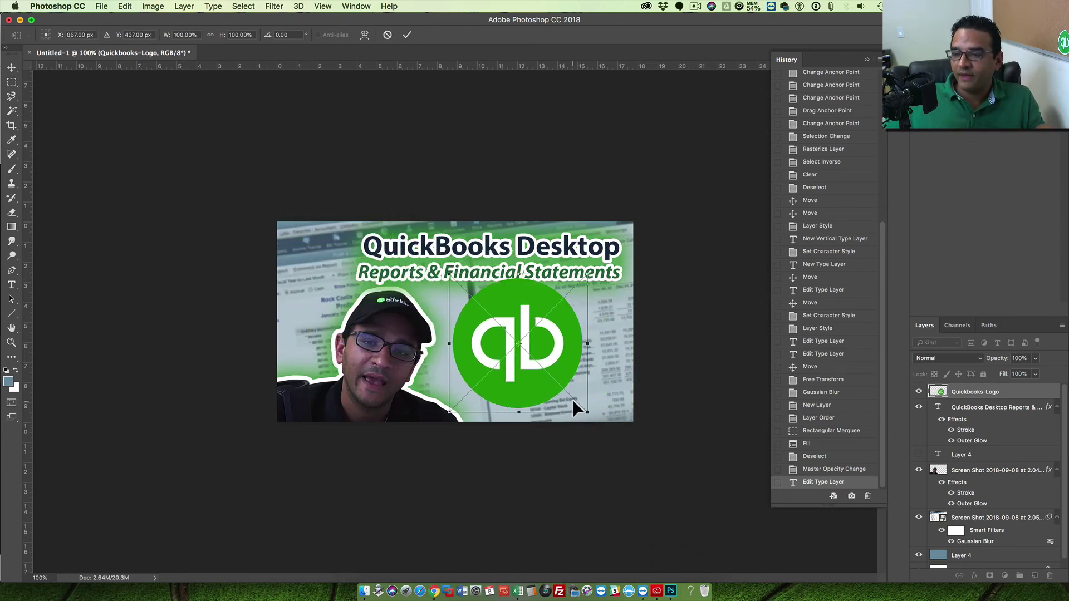
Step: Scale the placed logo down proportionally and position it in the thumbnail's upper-left corner, beside the title
drag(585, 410, 408, 277)
drag(476, 279, 319, 229)
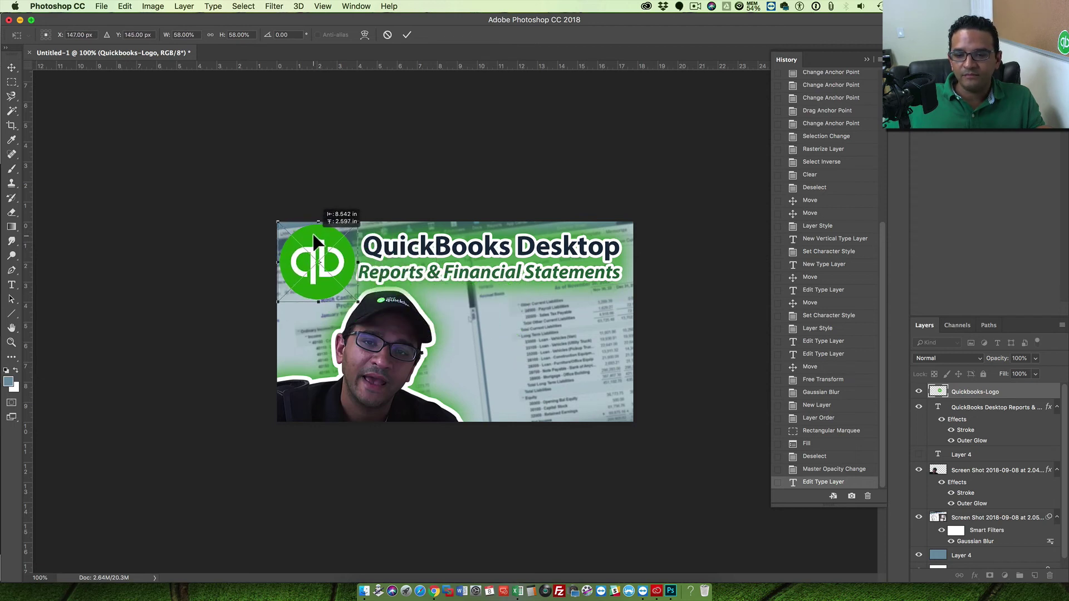
drag(354, 300, 342, 286)
drag(314, 235, 332, 249)
key(Return)
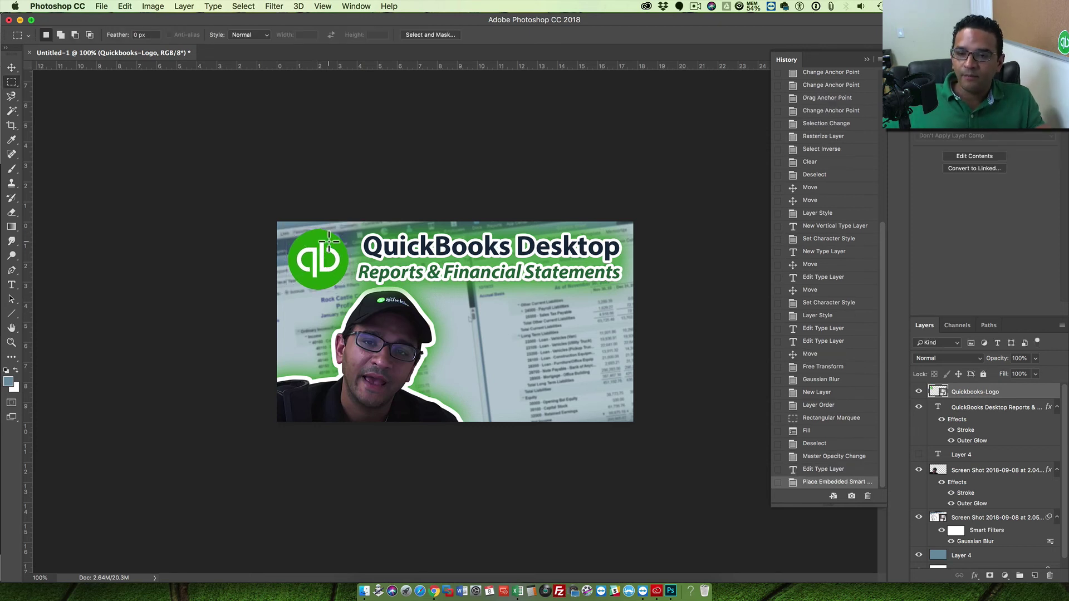
Step: Give the Quickbooks-Logo layer a white 13 px outside stroke and an outer glow
right_click(996, 397)
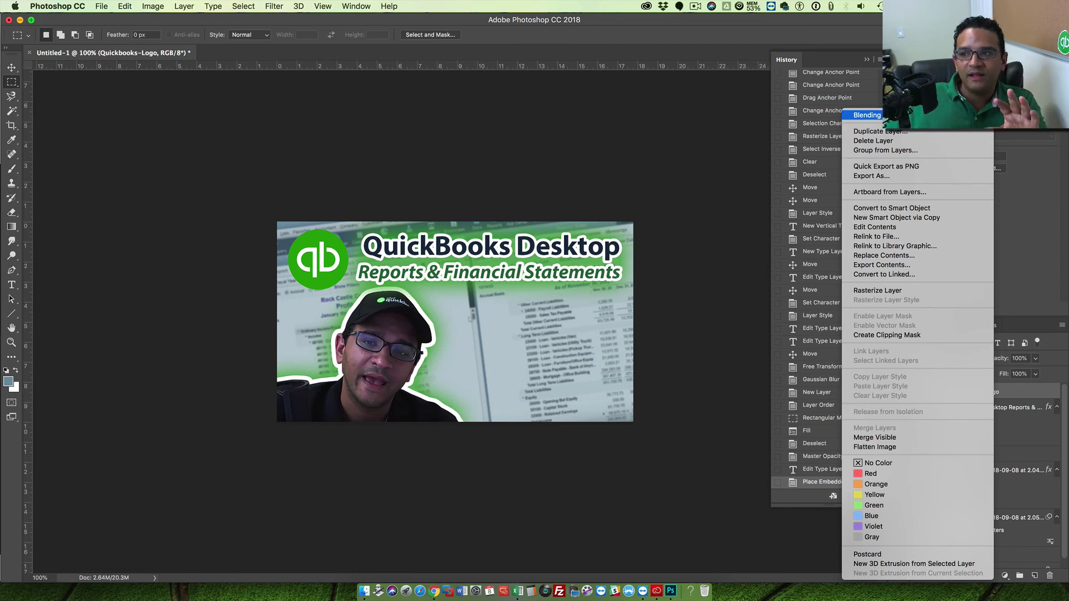
click(867, 115)
drag(224, 158, 626, 197)
click(503, 284)
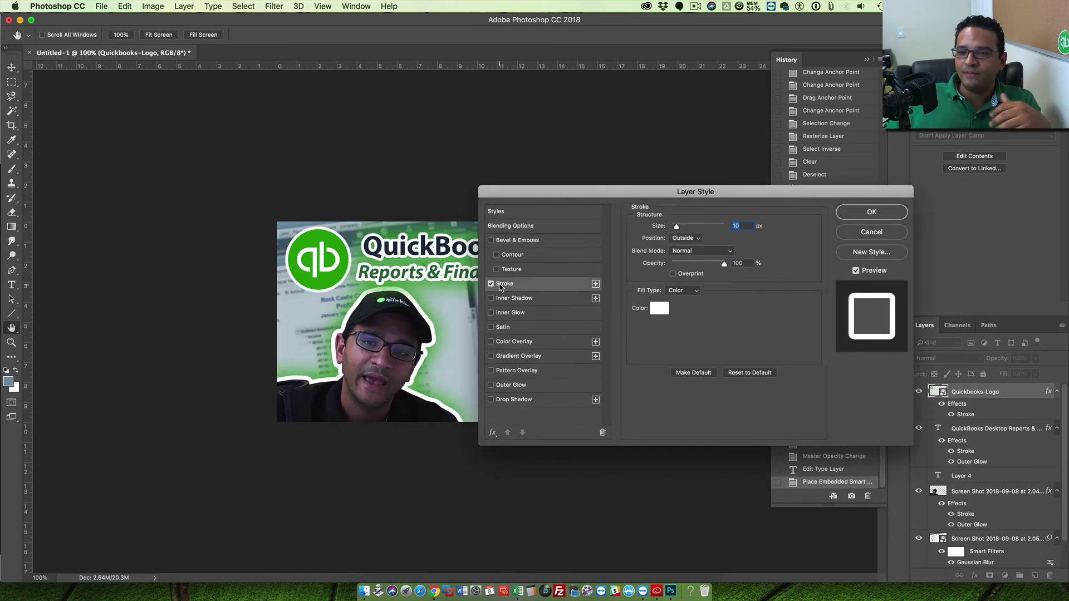
drag(676, 231, 678, 229)
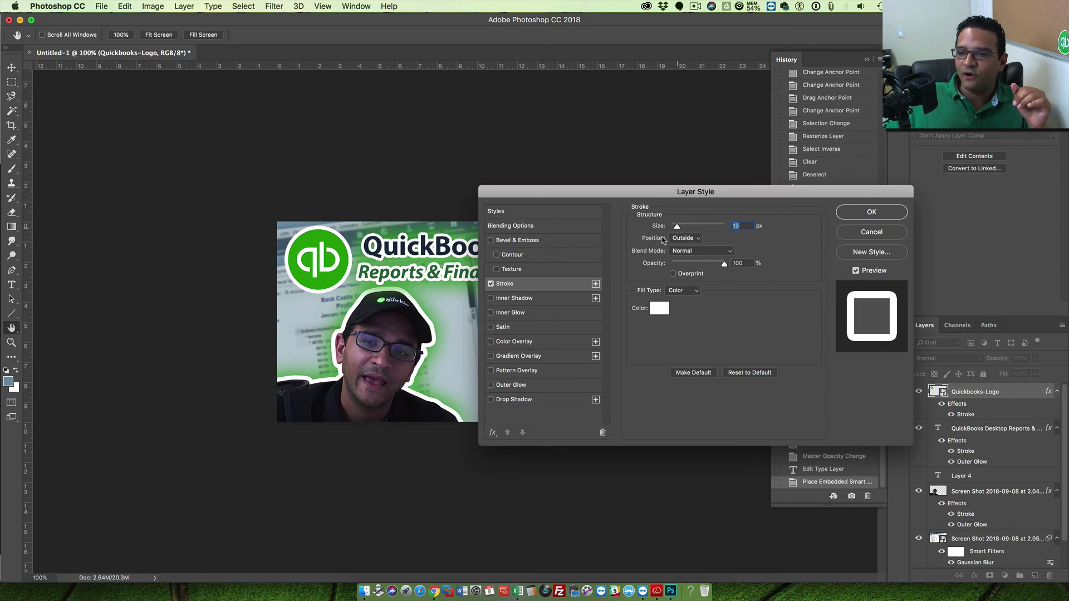
click(491, 385)
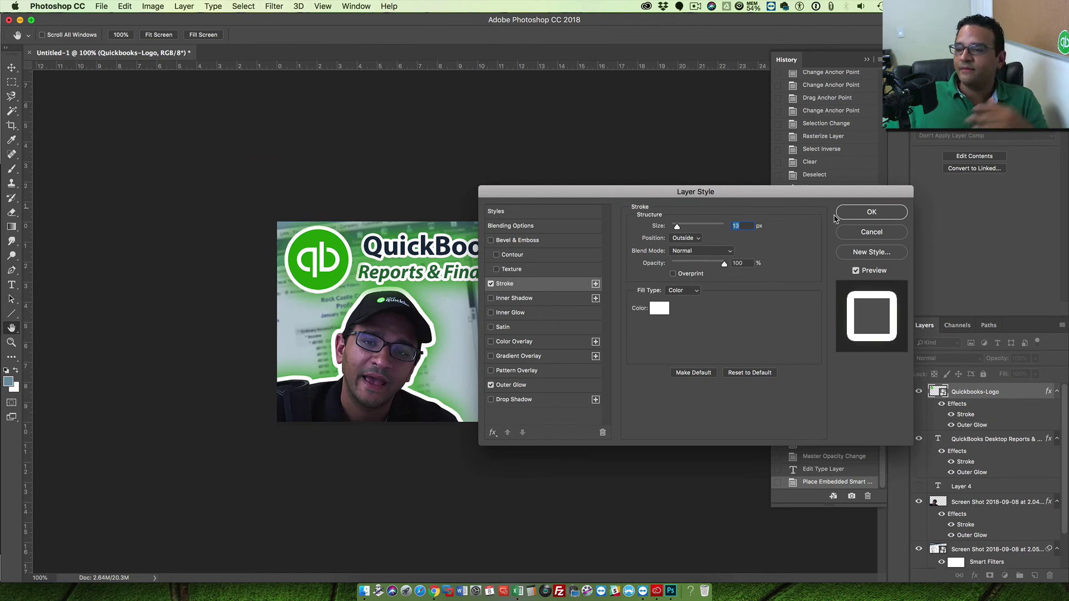
click(868, 215)
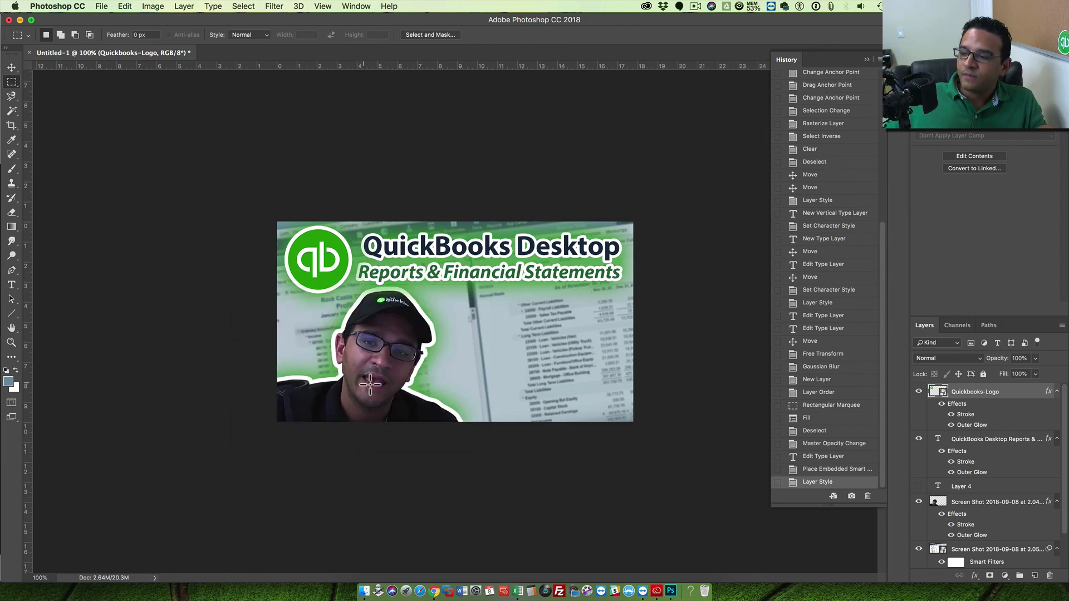
Step: Brighten the presenter cutout layer with a Curves adjustment, raising the RGB midtones to output 147 at input 97
click(978, 503)
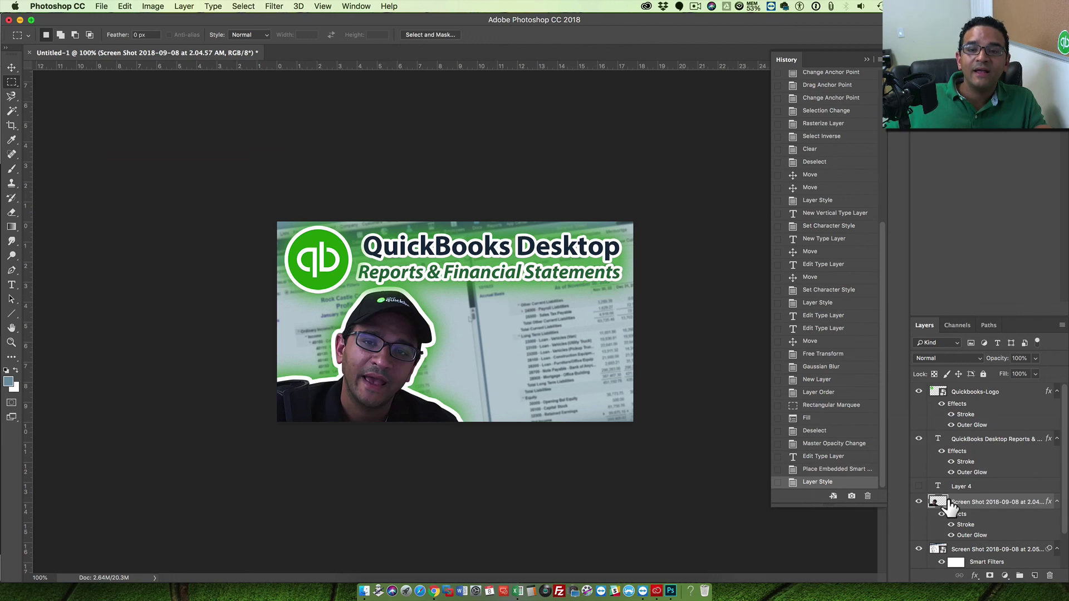
click(153, 6)
mouse_move(167, 40)
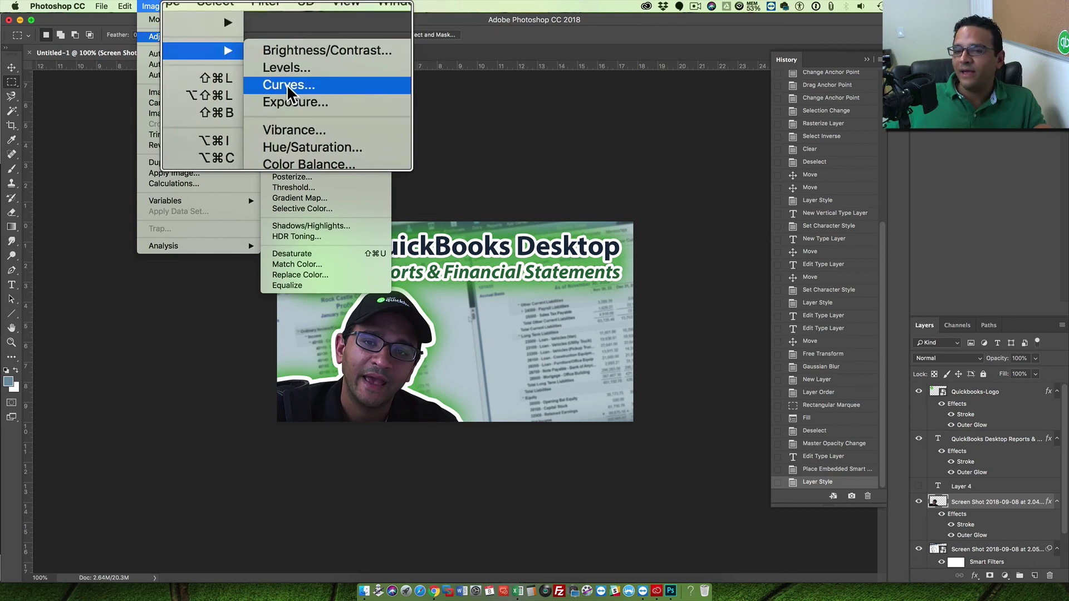
click(289, 86)
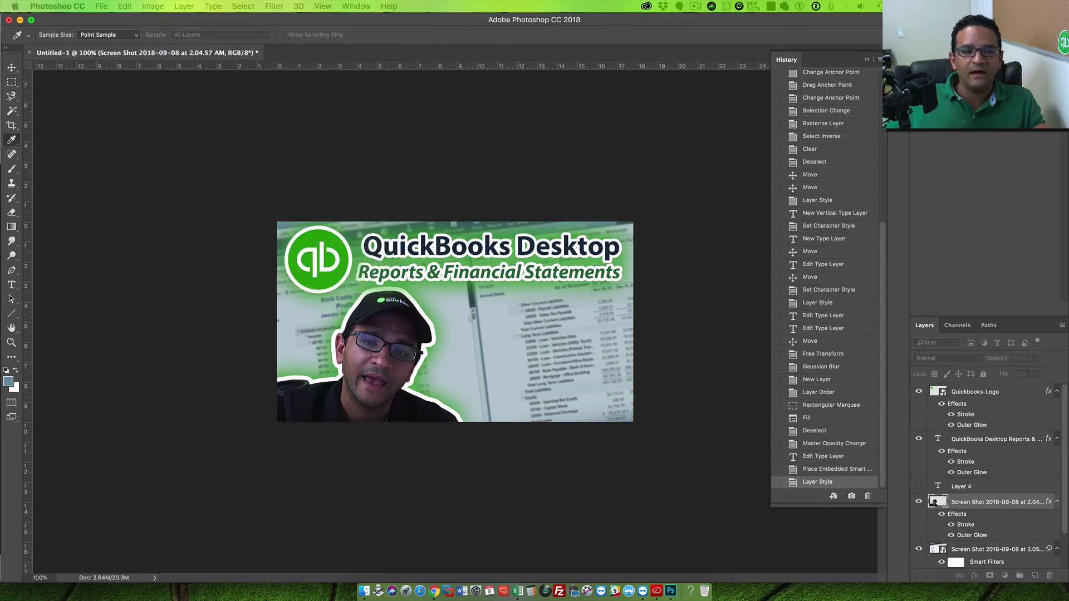
drag(356, 78, 139, 63)
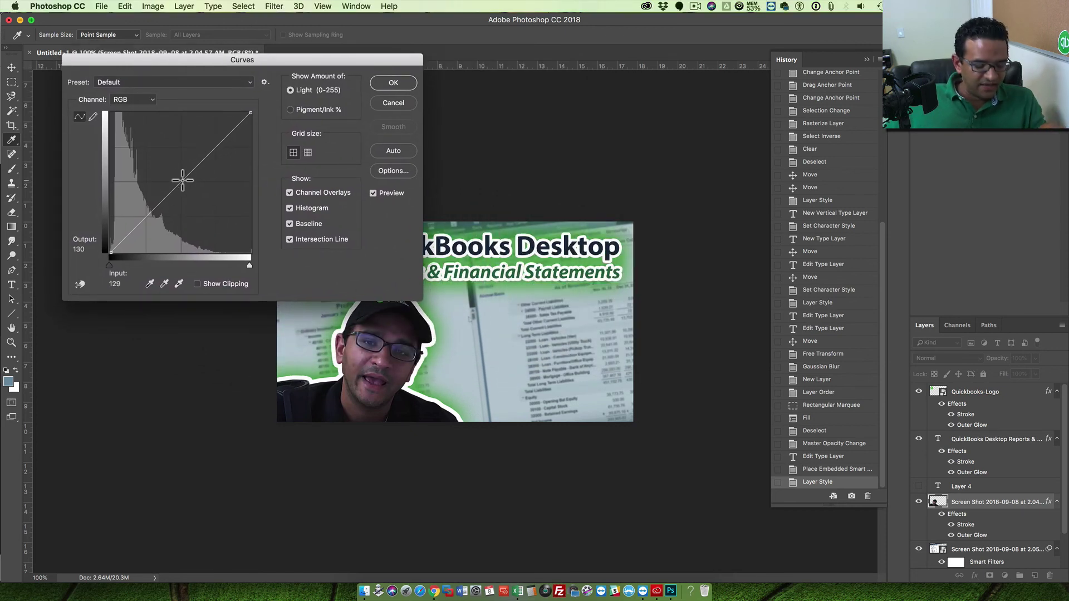
key(alt)
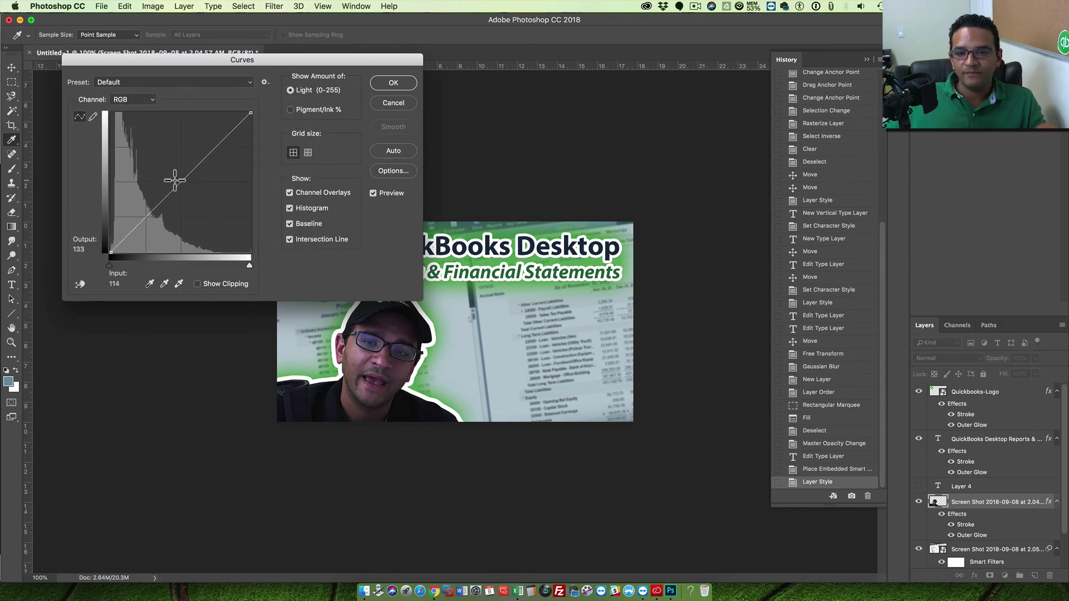
drag(175, 185, 185, 160)
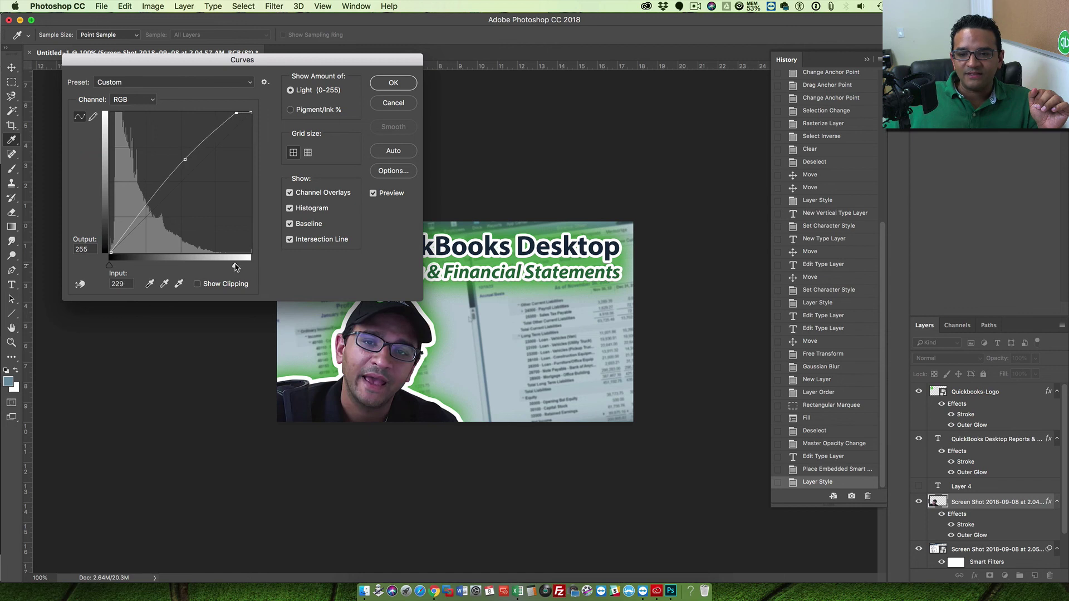
mouse_move(249, 267)
mouse_down()
mouse_move(201, 264)
mouse_move(250, 266)
mouse_up()
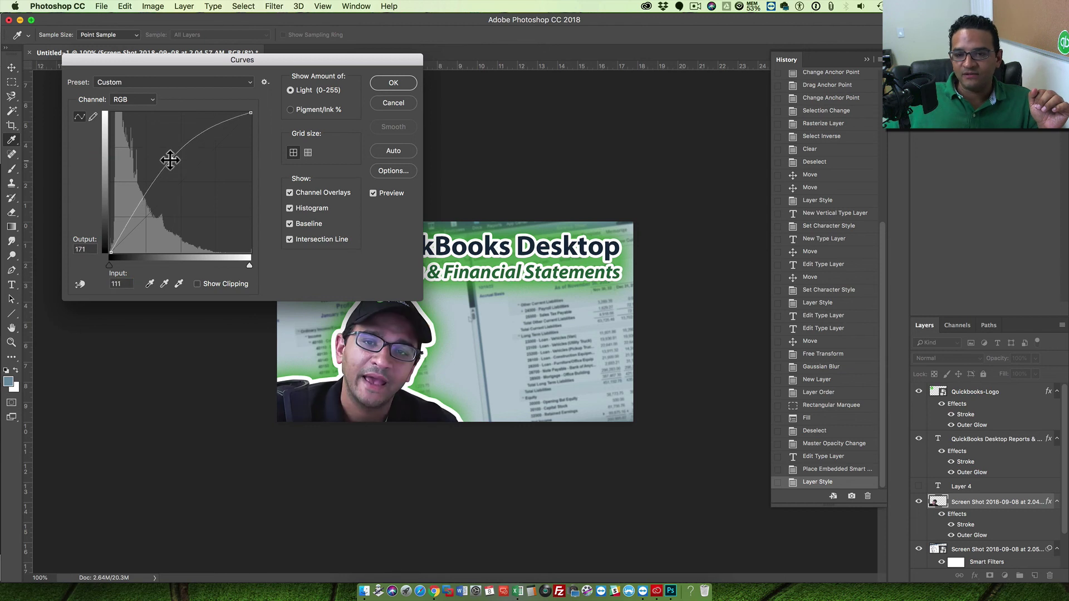
mouse_move(172, 177)
mouse_down()
mouse_move(179, 167)
mouse_move(157, 167)
mouse_move(164, 173)
mouse_up()
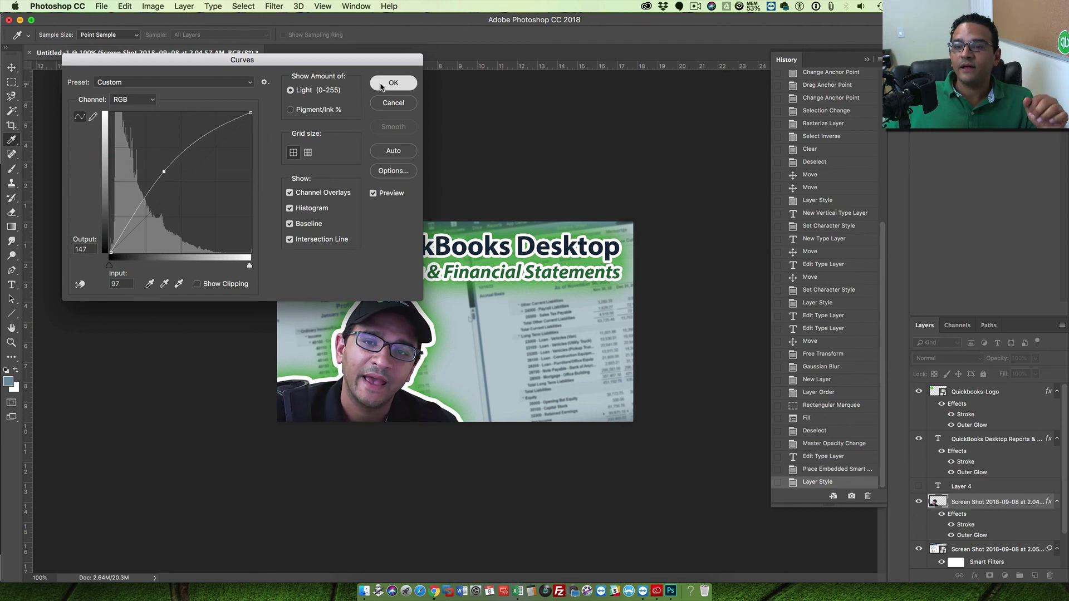
click(391, 83)
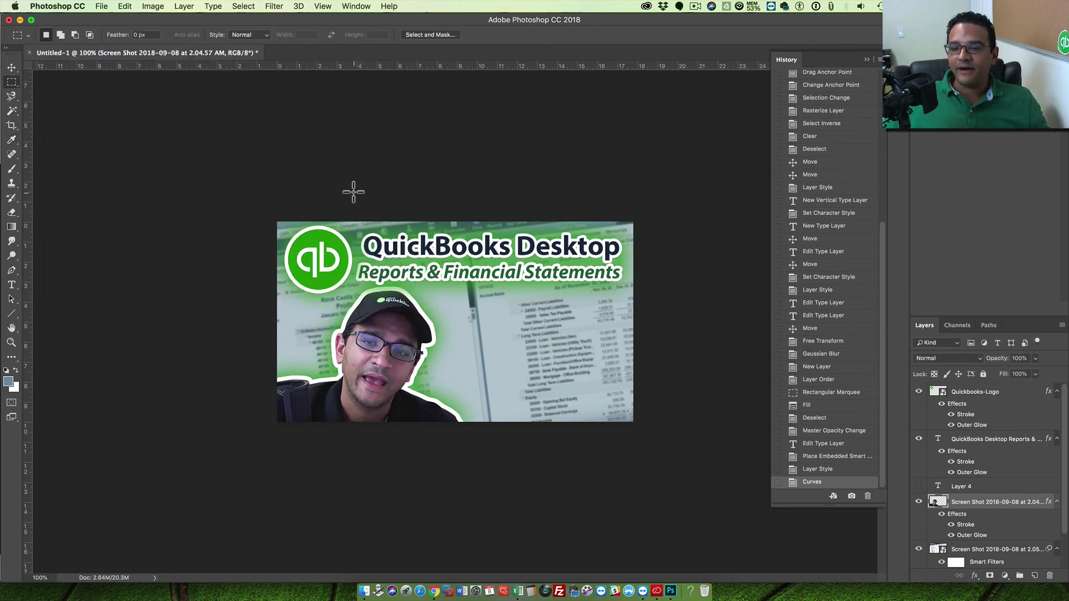
Step: Save a JPEG copy of the design to the desktop as thumbnail.jpg
click(58, 6)
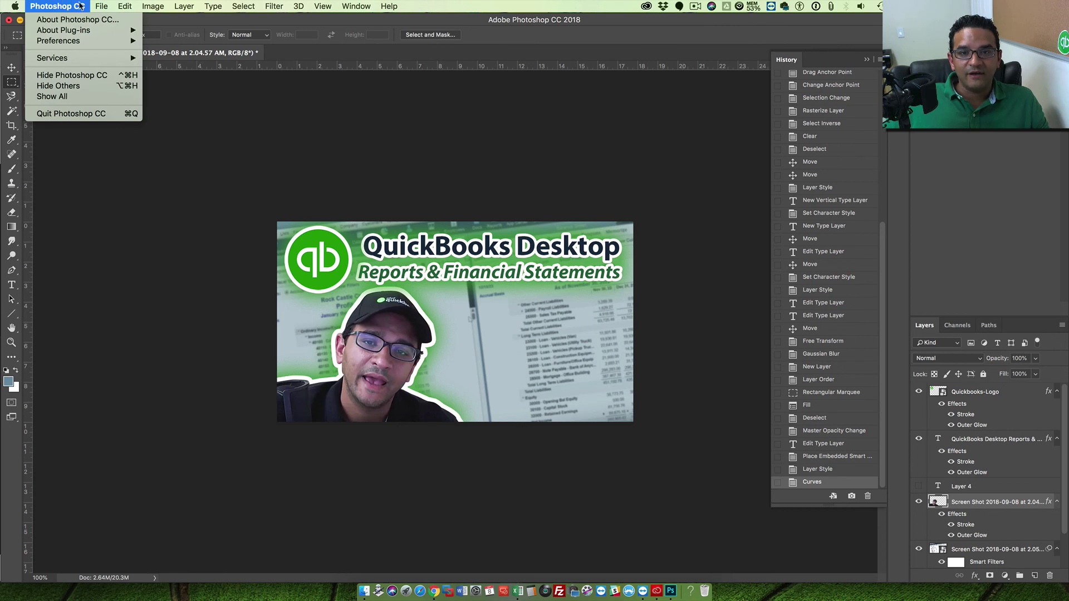
mouse_move(102, 7)
click(138, 124)
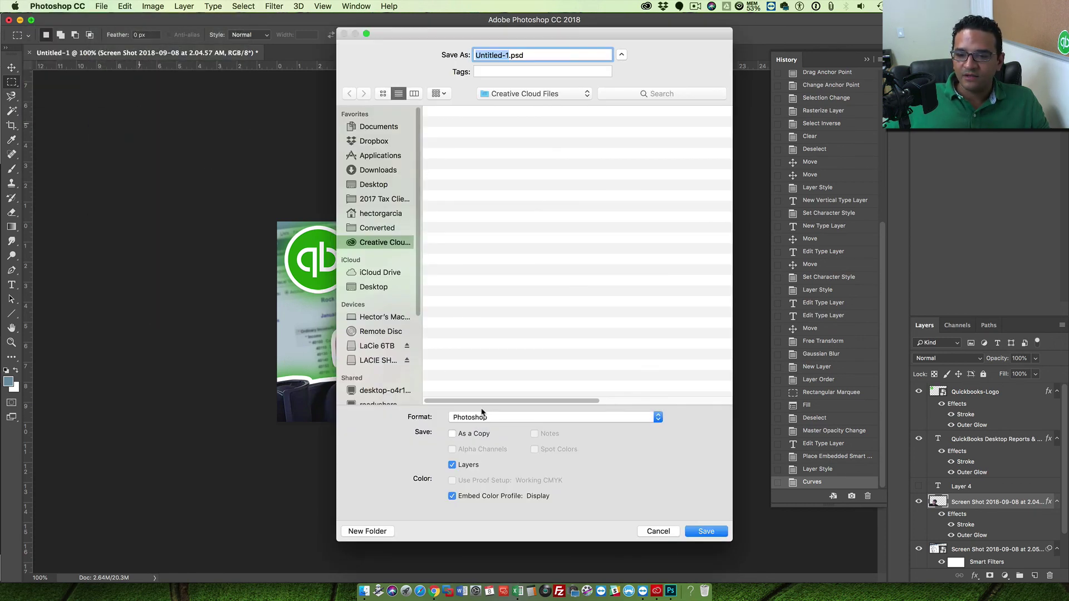
click(482, 415)
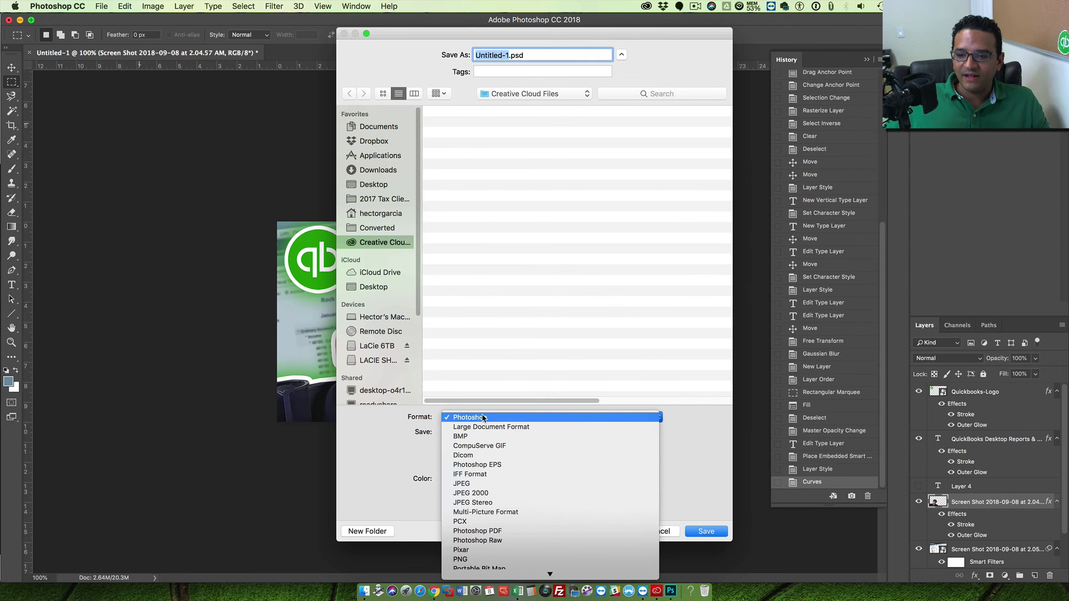
click(467, 483)
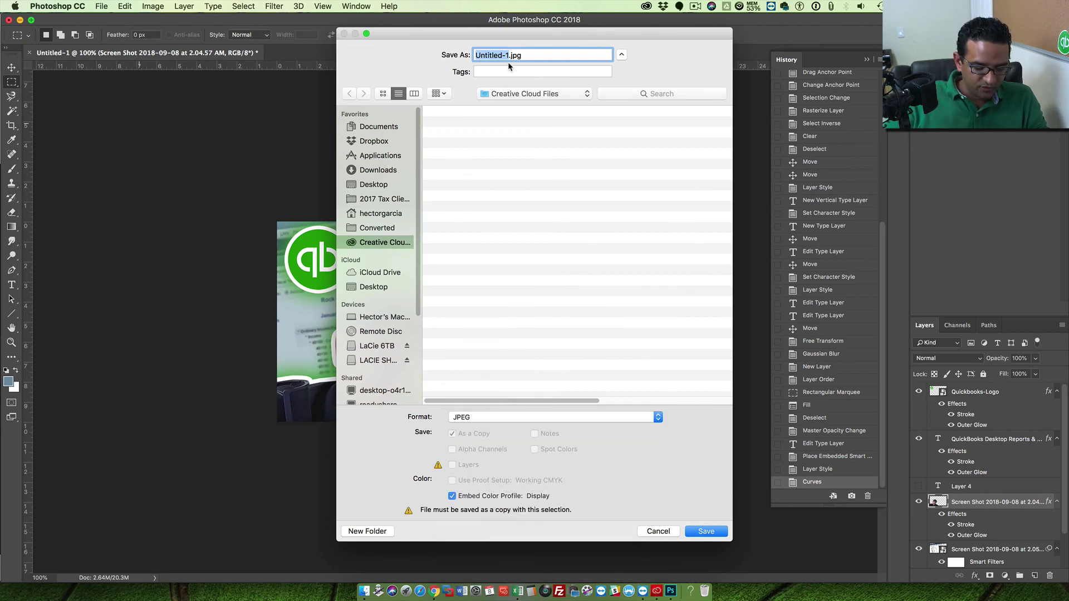
text(Thumbnail)
key(Return)
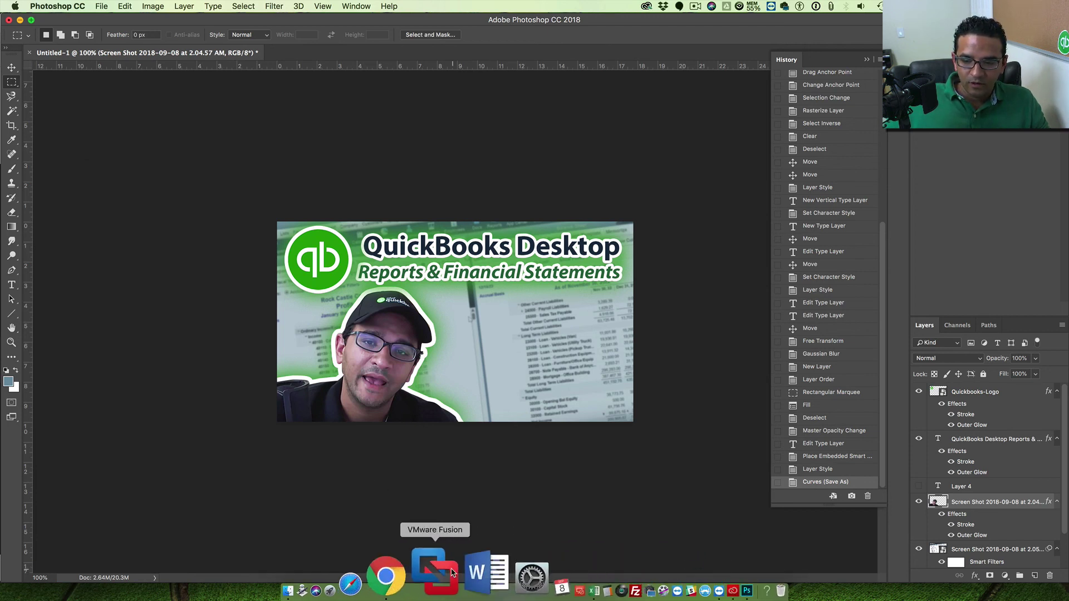
Step: Switch to Chrome and open the "QuickBooks Desktop Tutorial: Reports Basics & Financial Statement Analysis" video for editing from its YouTube page
click(429, 580)
click(195, 25)
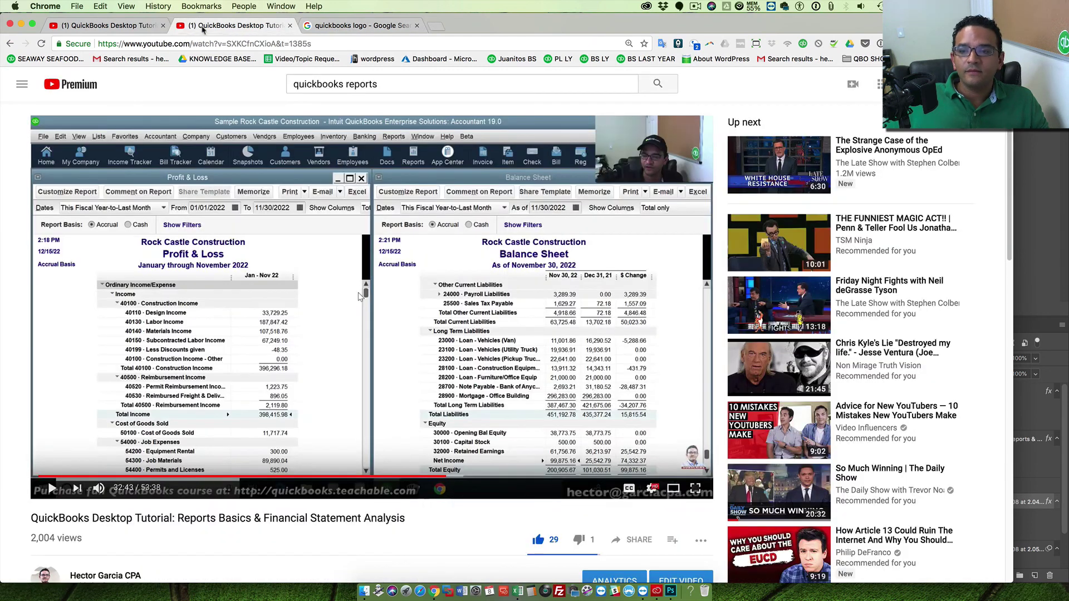
scroll(674, 468, down, 3)
scroll(668, 463, down, 6)
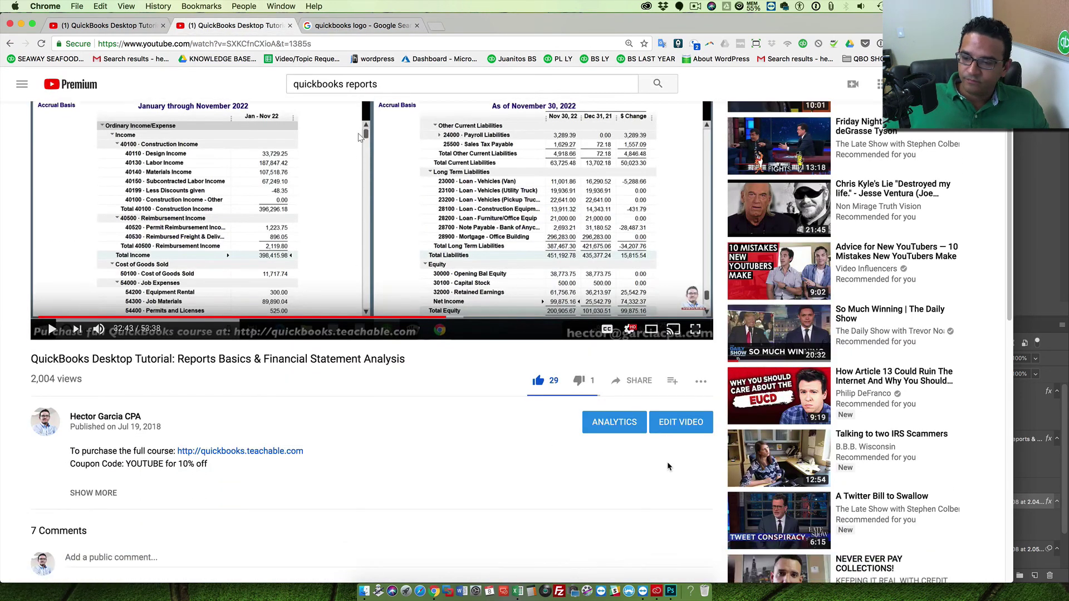
scroll(667, 462, up, 10)
scroll(664, 460, down, 5)
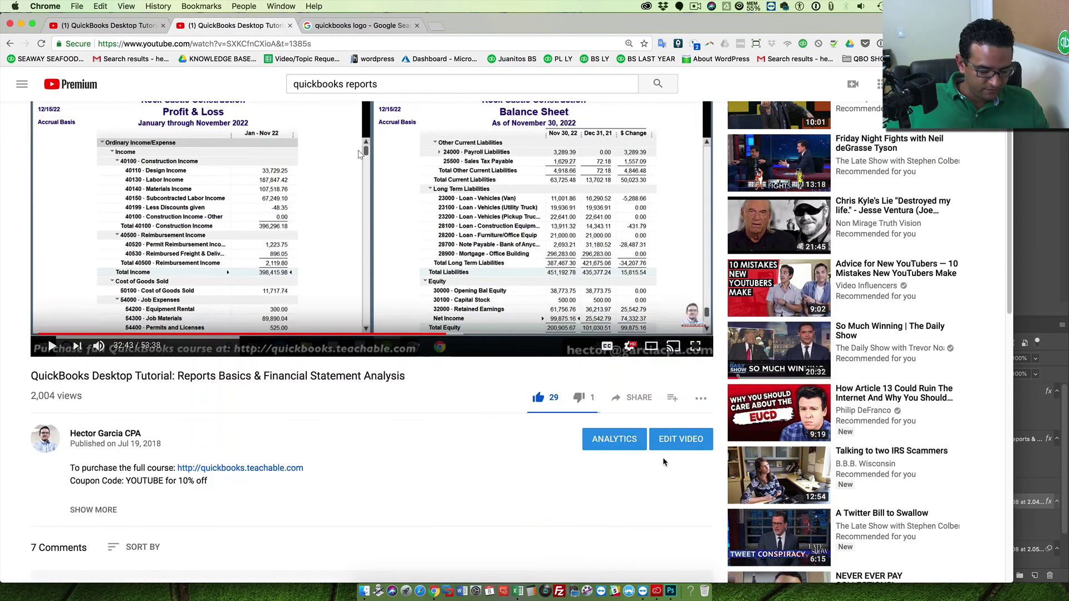
scroll(662, 462, up, 4)
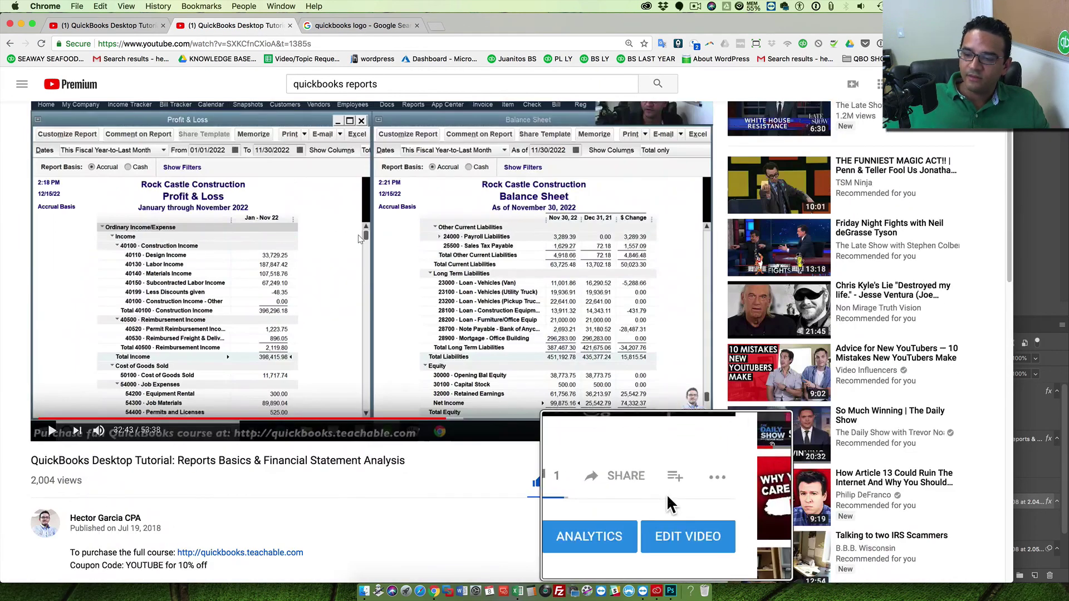
click(667, 531)
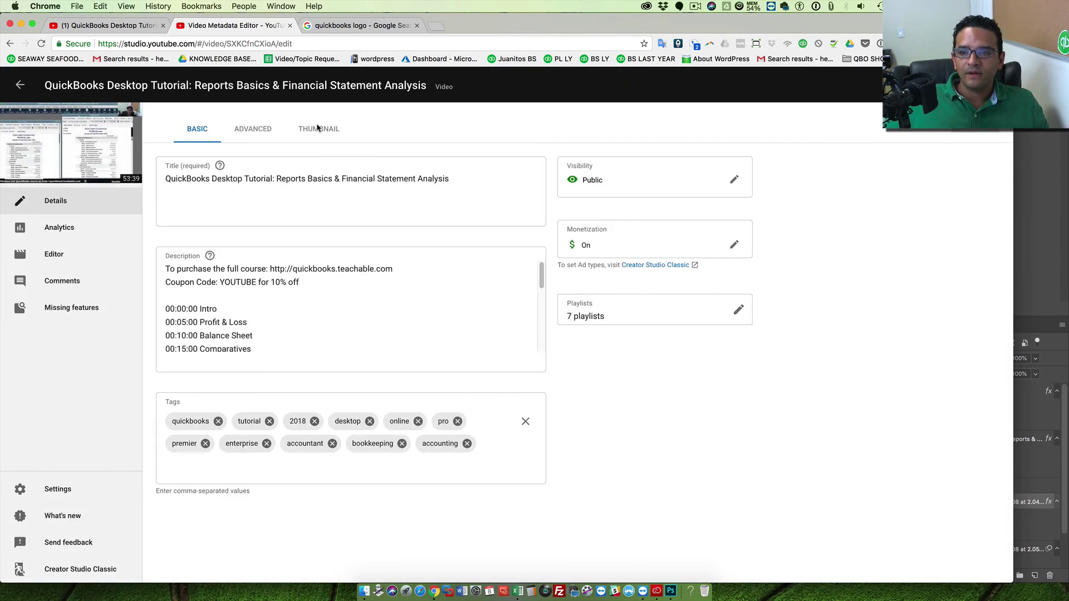
Step: Upload thumbnail.jpg from the desktop as the video's custom thumbnail and save the change
click(319, 129)
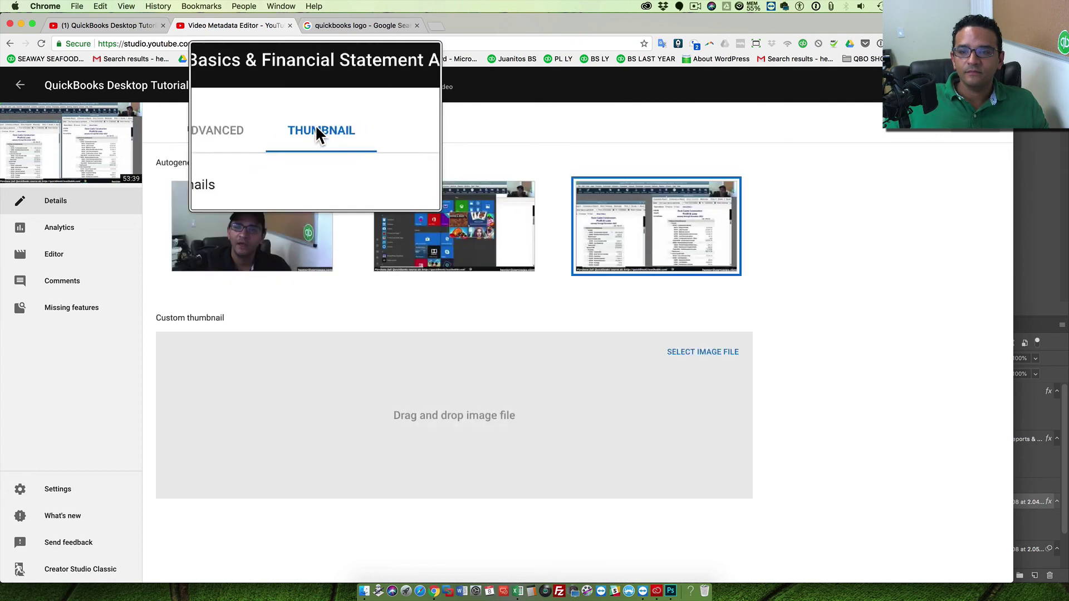
click(702, 354)
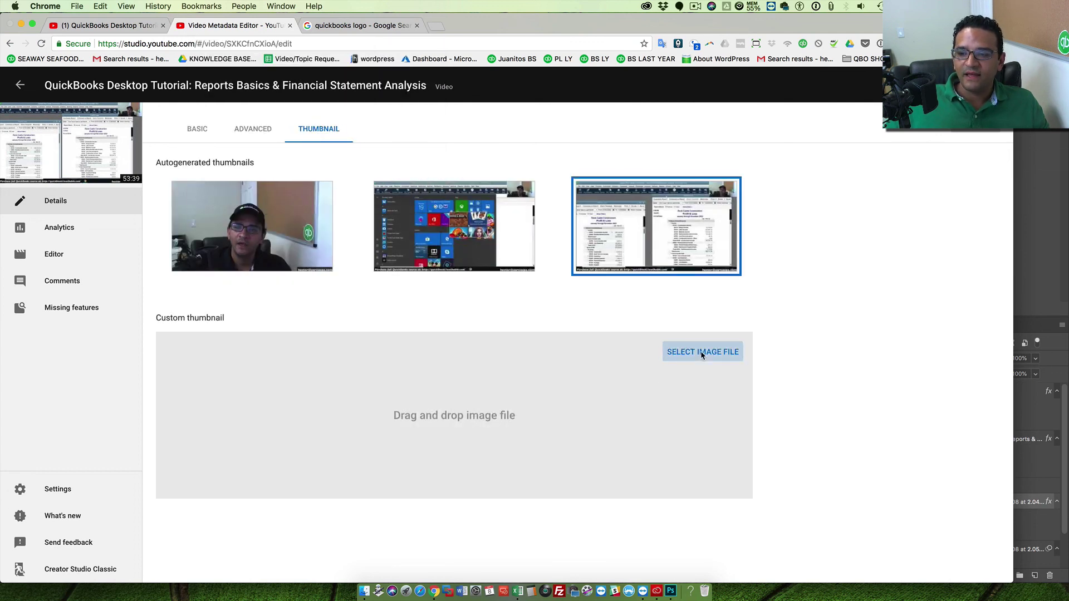
key(super+shift+d)
click(283, 137)
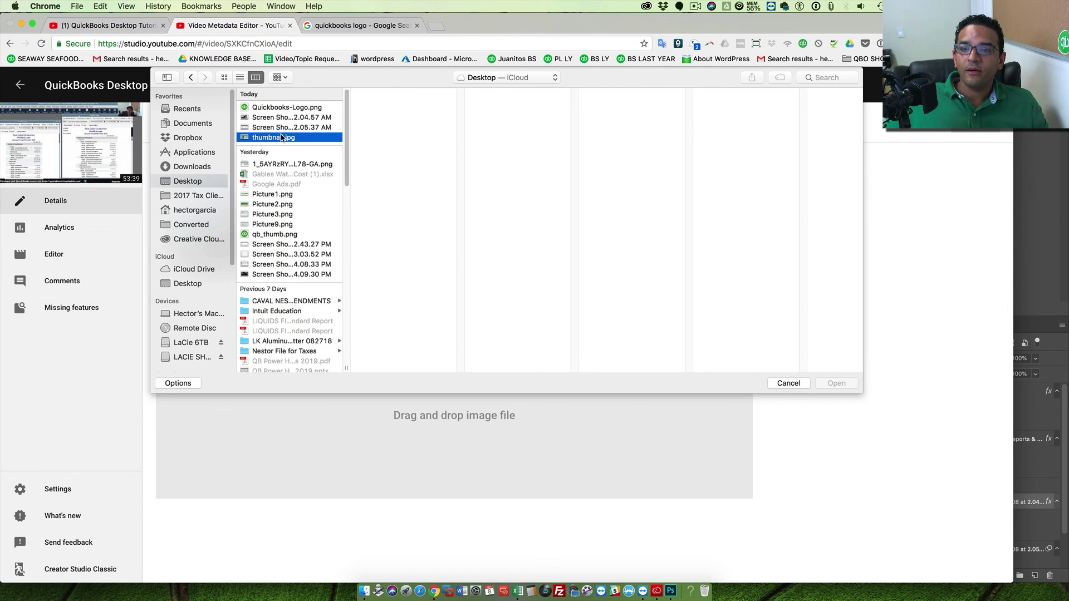
click(835, 384)
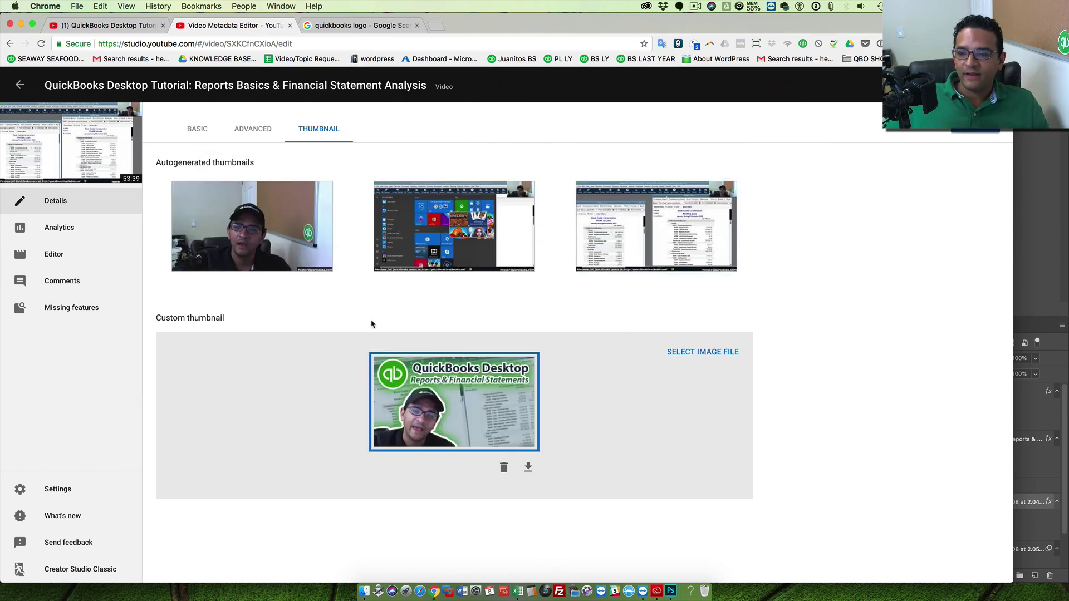
drag(422, 433, 650, 229)
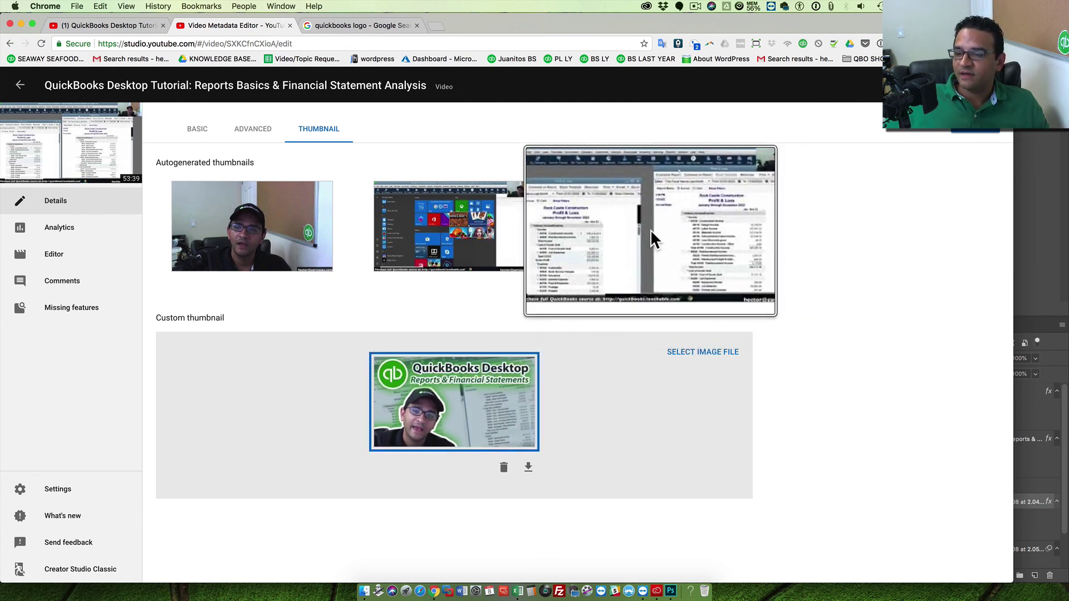
mouse_move(435, 410)
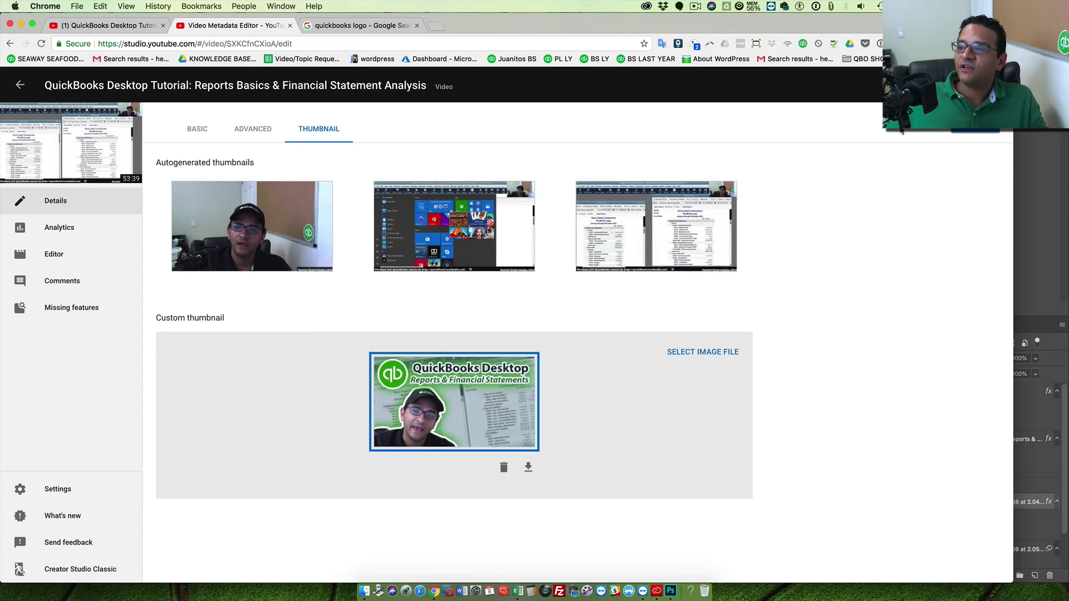
click(980, 85)
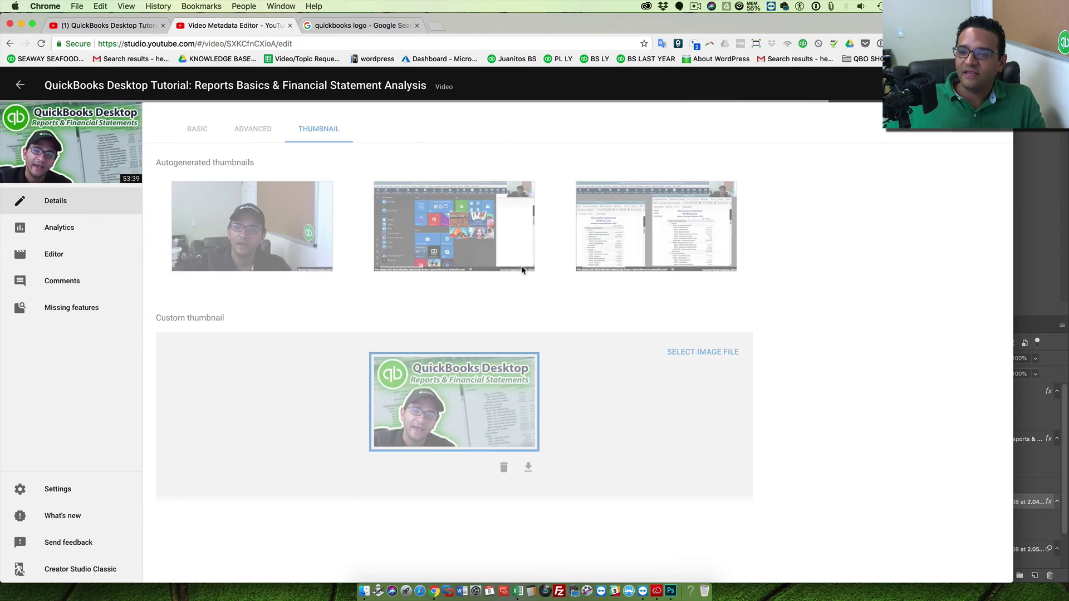